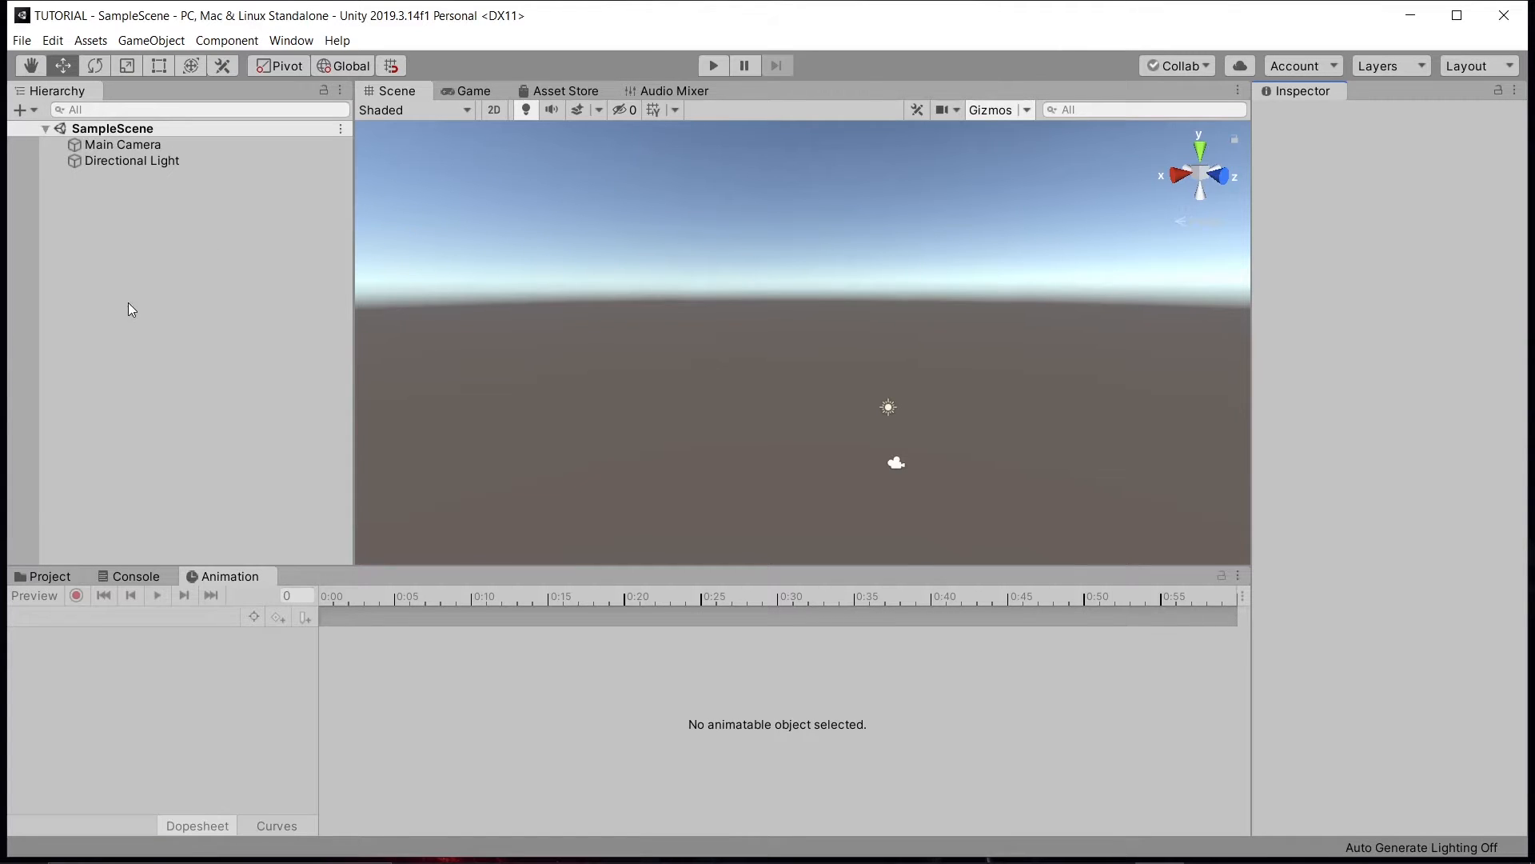
- Add a 3D Cube object to SampleScene and select it
{"action": "right_click", "coordinate": [132, 270]}
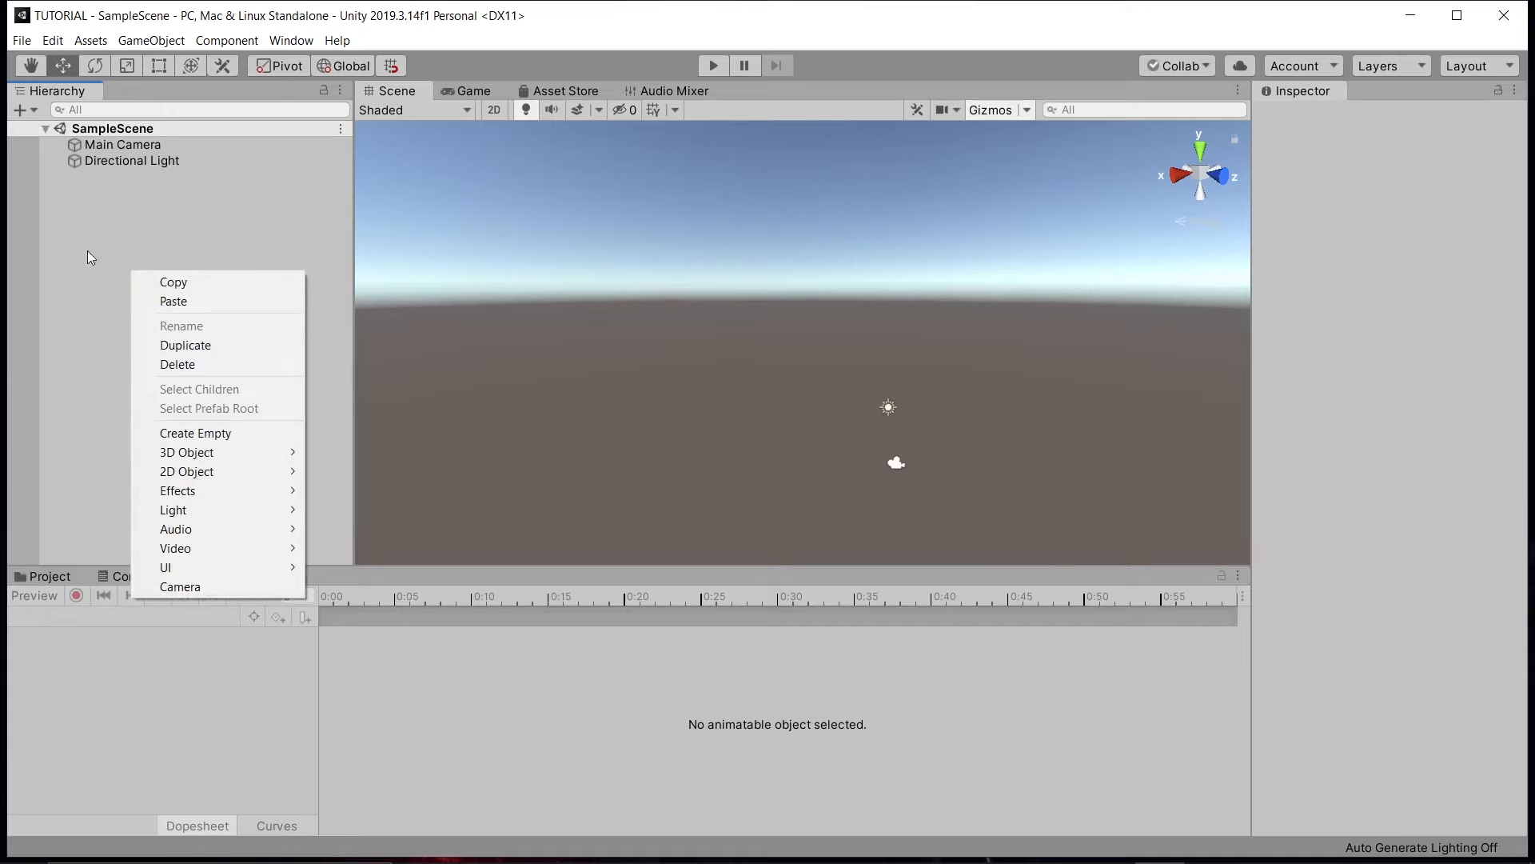
{"action": "right_click", "coordinate": [84, 223]}
{"action": "right_click", "coordinate": [216, 180]}
{"action": "right_click", "coordinate": [110, 199]}
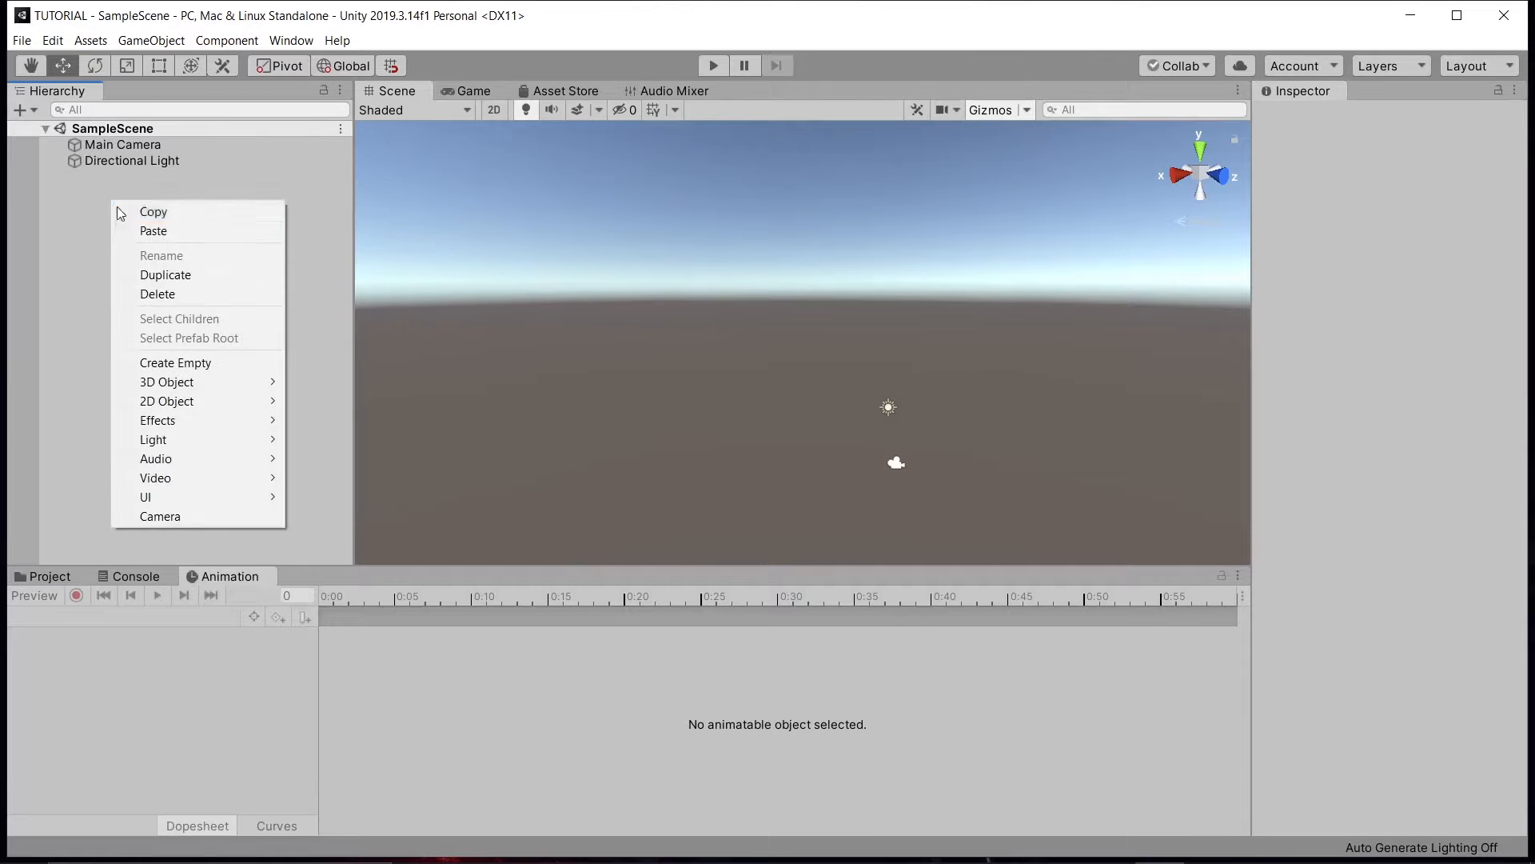
{"action": "right_click", "coordinate": [282, 226]}
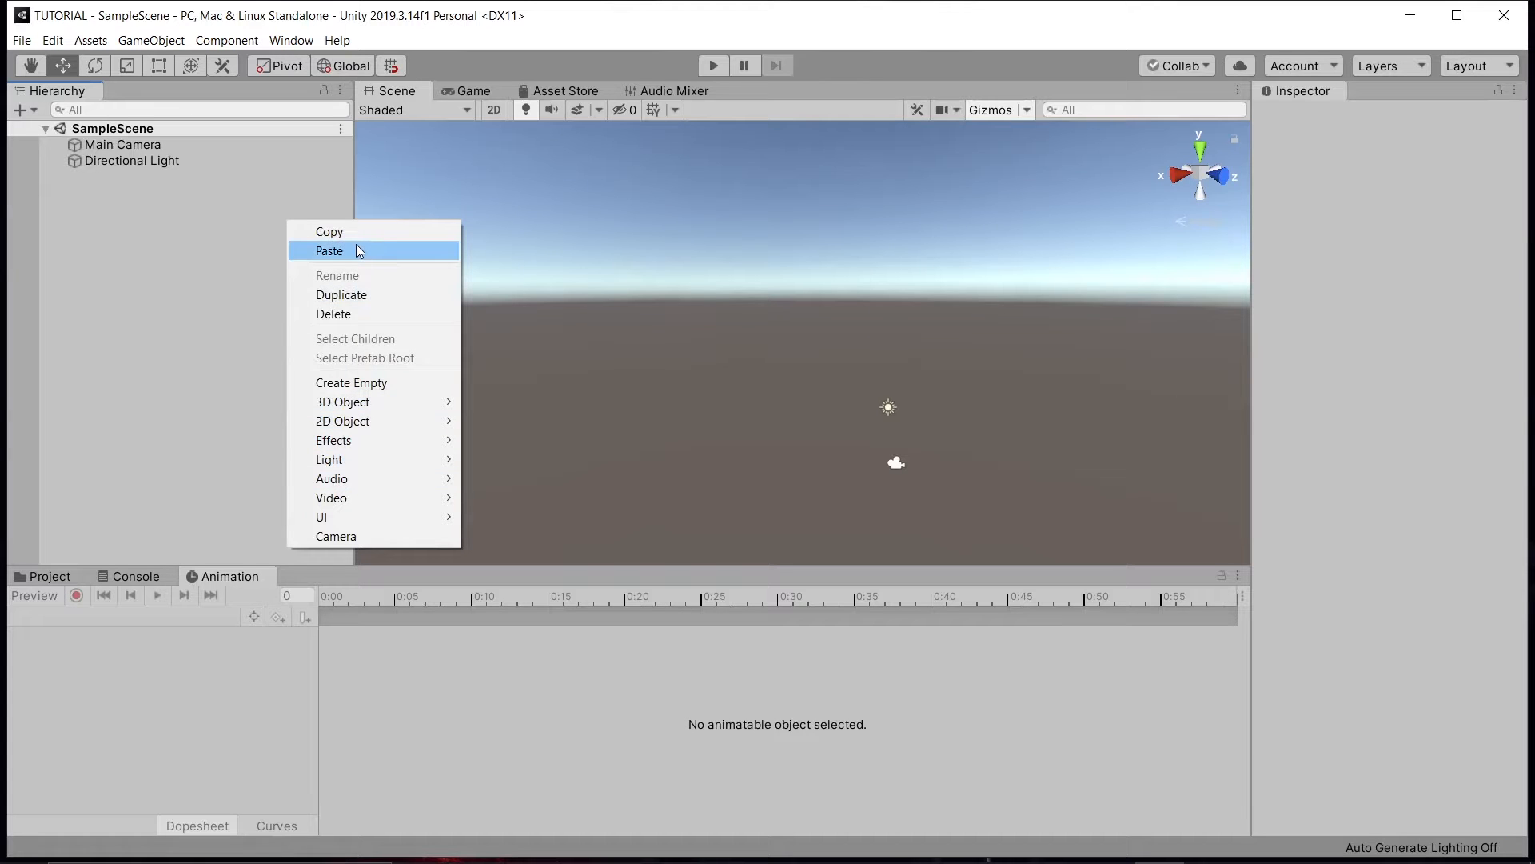
{"action": "mouse_move", "coordinate": [397, 401]}
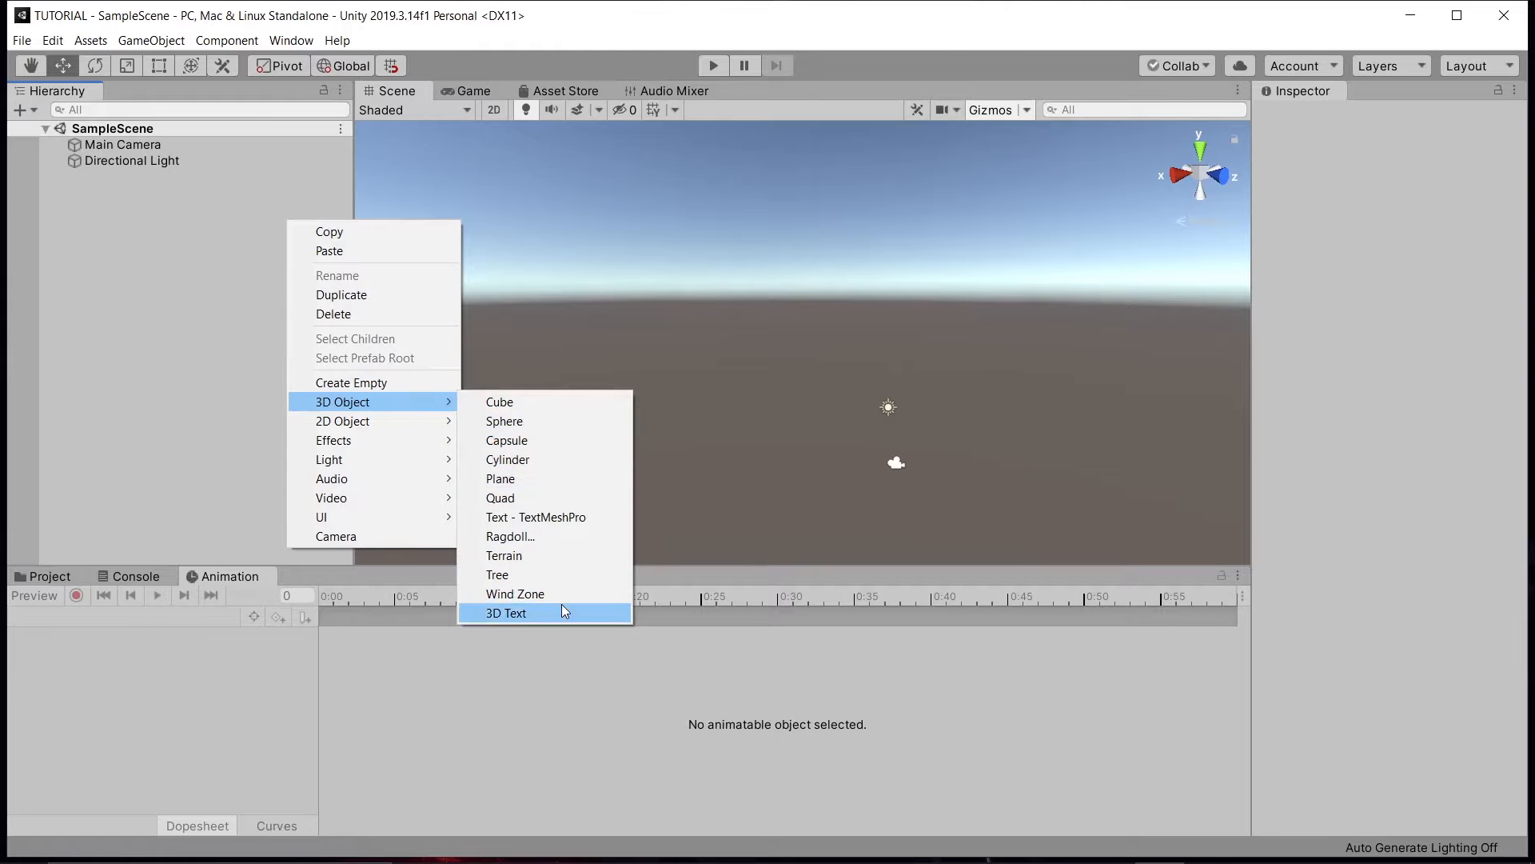
{"action": "left_click", "coordinate": [509, 411]}
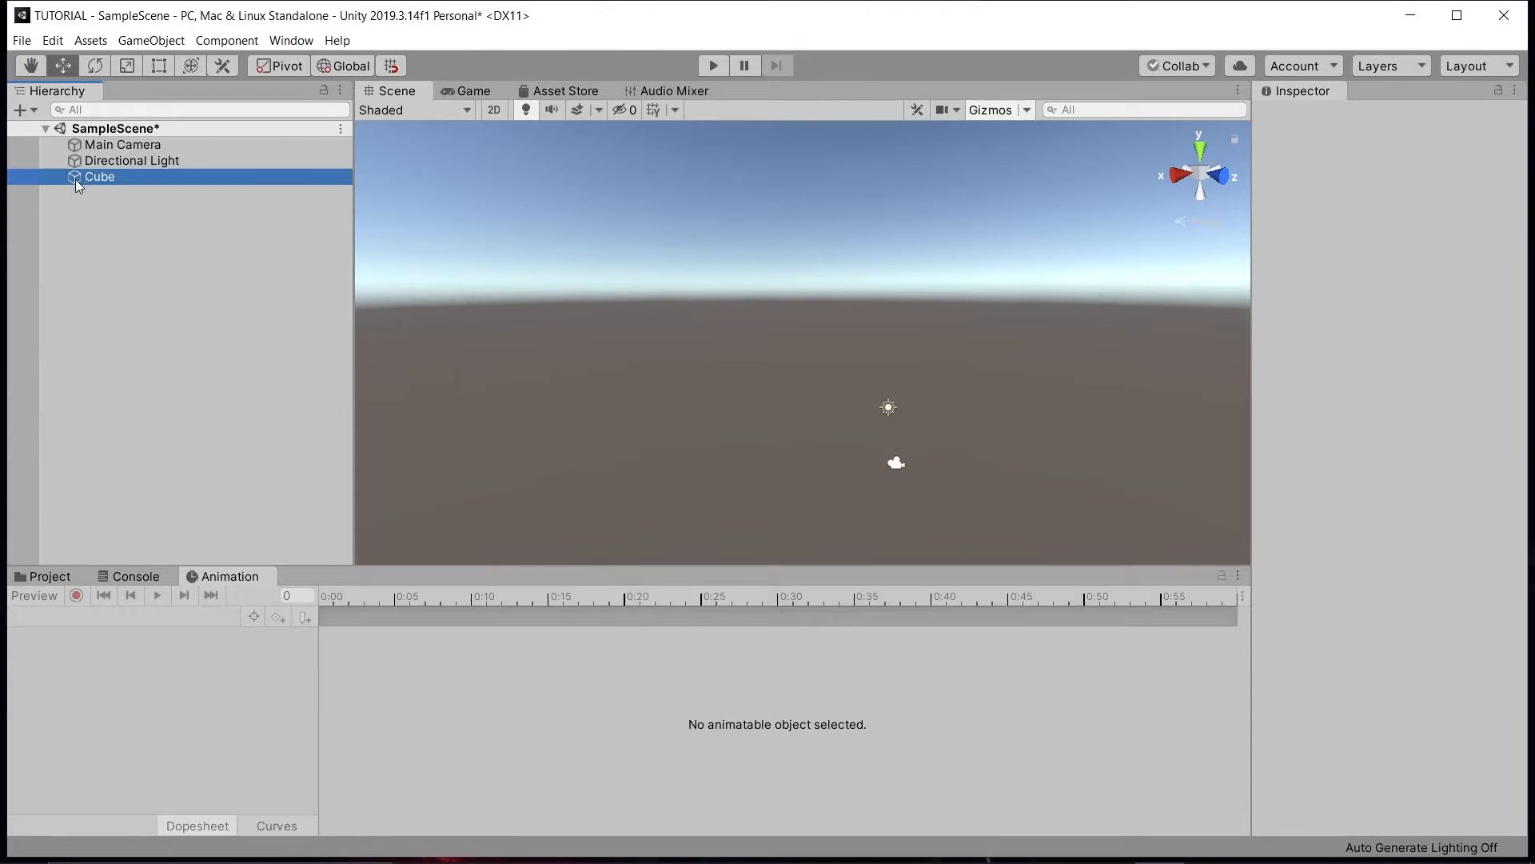
{"action": "left_click", "coordinate": [93, 179]}
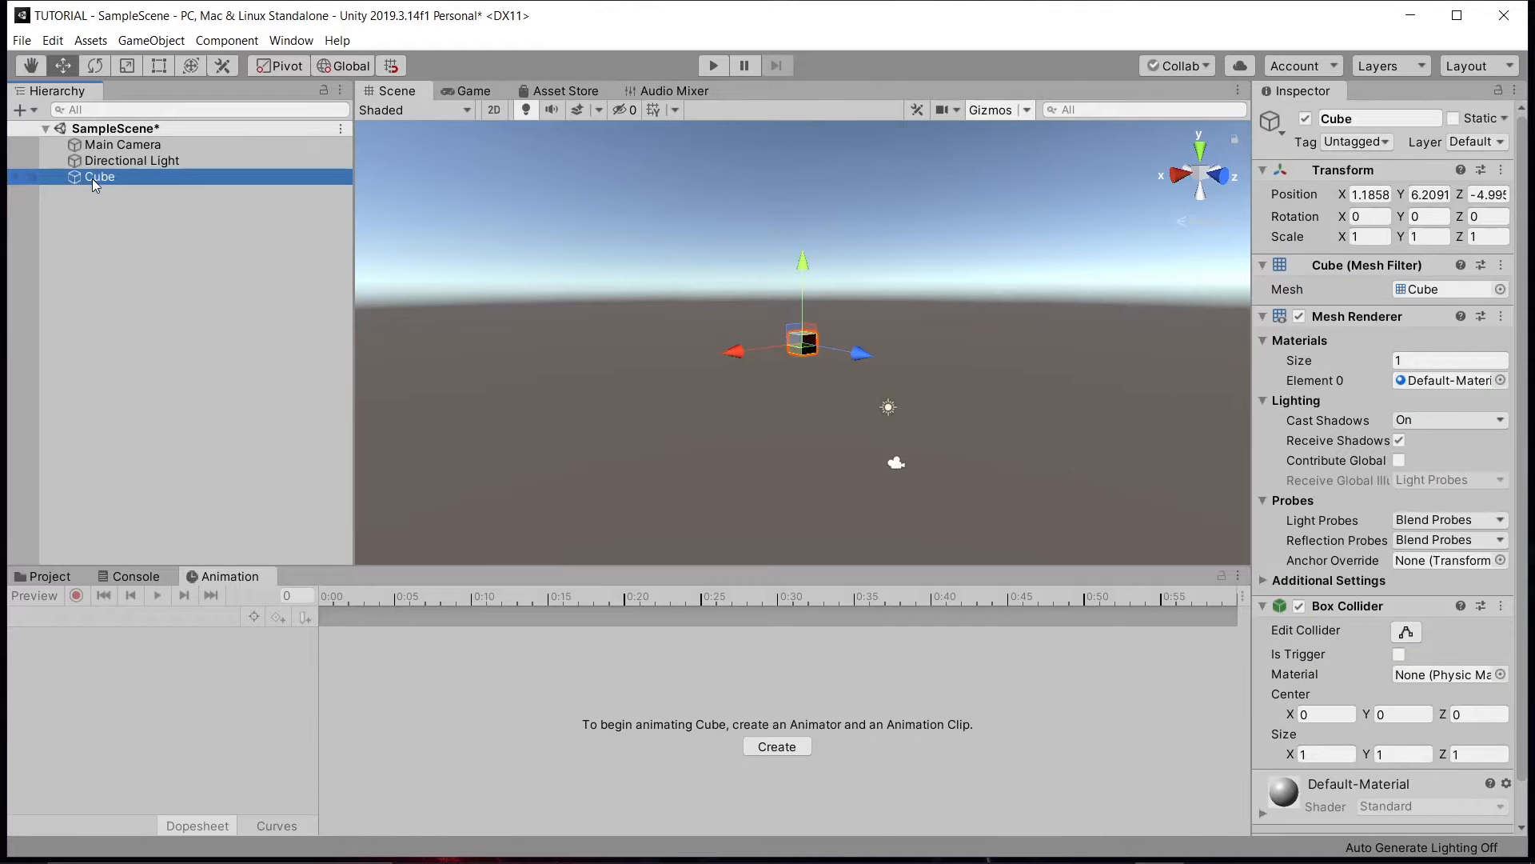
- Frame the cube in the scene and move it horizontally to about X 0.888, Z -4.4
{"action": "left_click_drag", "start_coordinate": [886, 383], "coordinate": [805, 576], "text": "alt"}
{"action": "right_click_drag", "start_coordinate": [679, 340], "coordinate": [726, 459]}
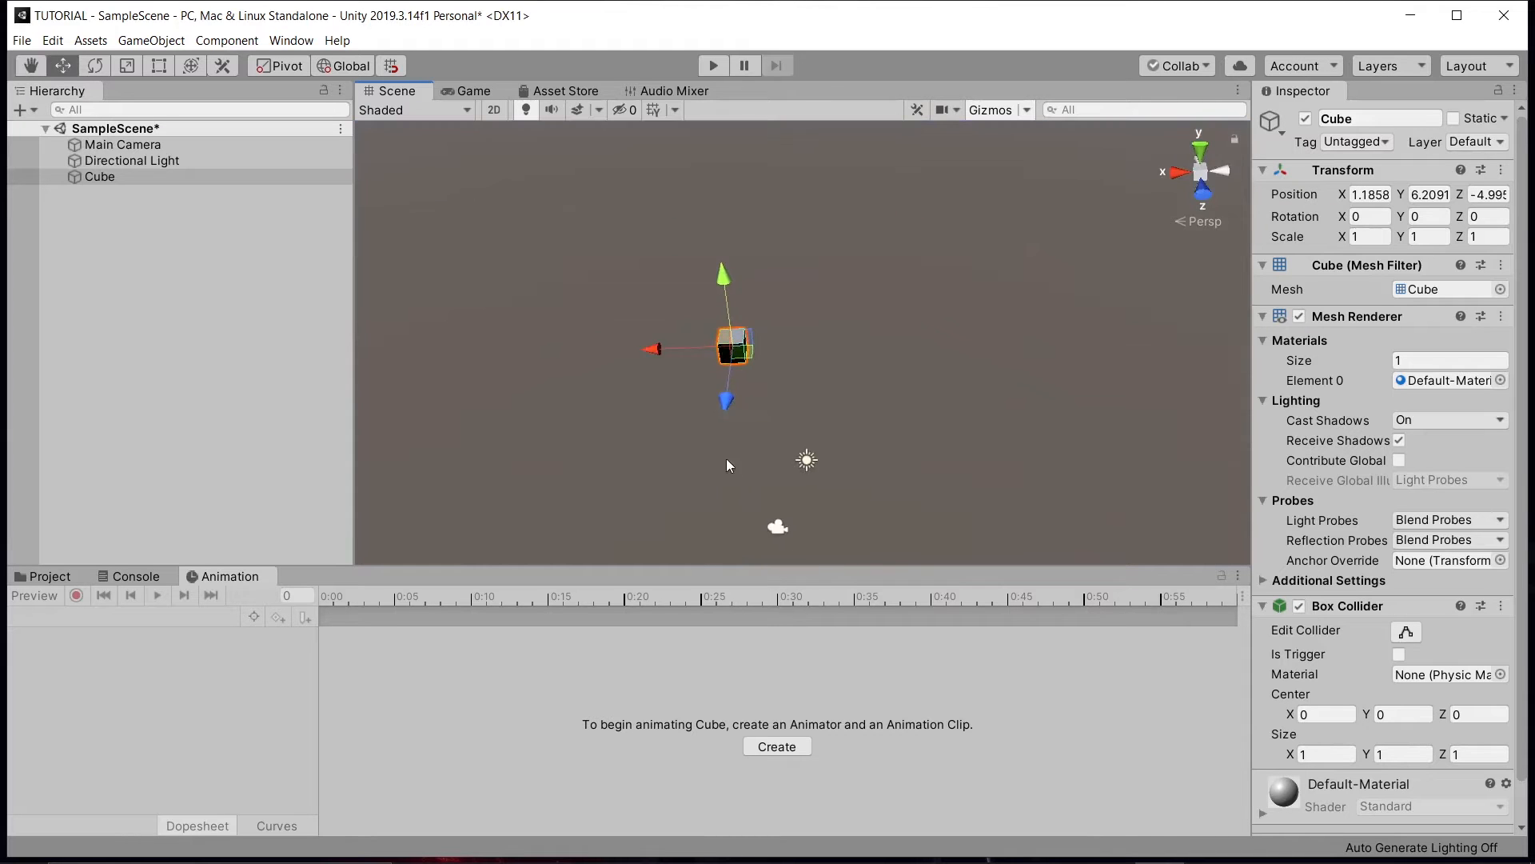
{"action": "middle_click_drag", "start_coordinate": [726, 458], "coordinate": [837, 501]}
{"action": "left_click", "coordinate": [194, 178]}
{"action": "double_click", "coordinate": [193, 174]}
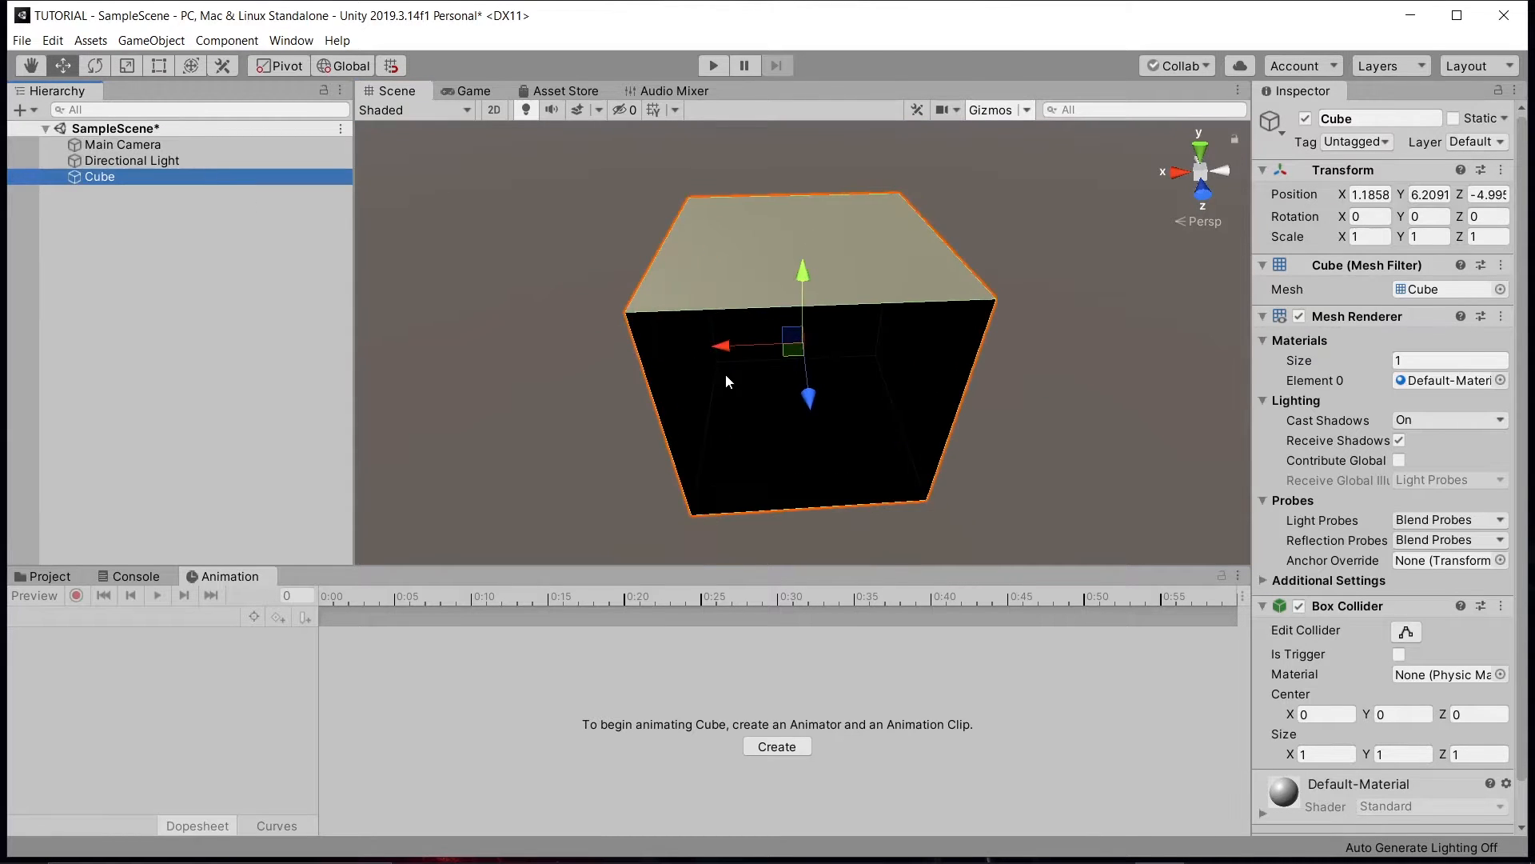
{"action": "right_click_drag", "start_coordinate": [727, 374], "coordinate": [787, 288]}
{"action": "middle_click_drag", "start_coordinate": [787, 288], "coordinate": [917, 229]}
{"action": "left_click_drag", "start_coordinate": [917, 230], "coordinate": [898, 321], "text": "alt"}
{"action": "right_click_drag", "start_coordinate": [898, 322], "coordinate": [937, 424]}
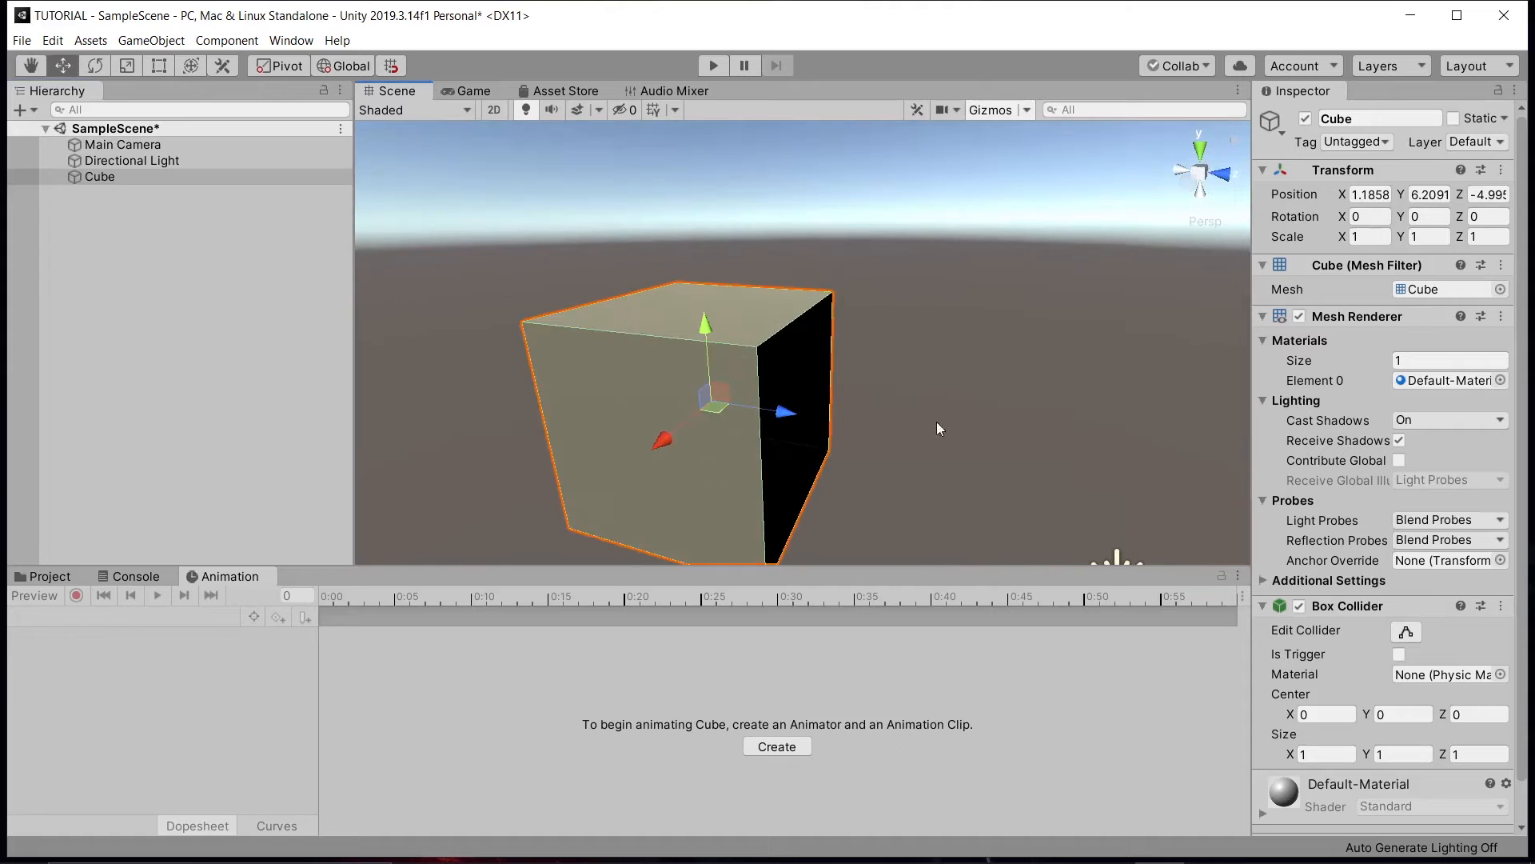
{"action": "middle_click_drag", "start_coordinate": [937, 424], "coordinate": [984, 364]}
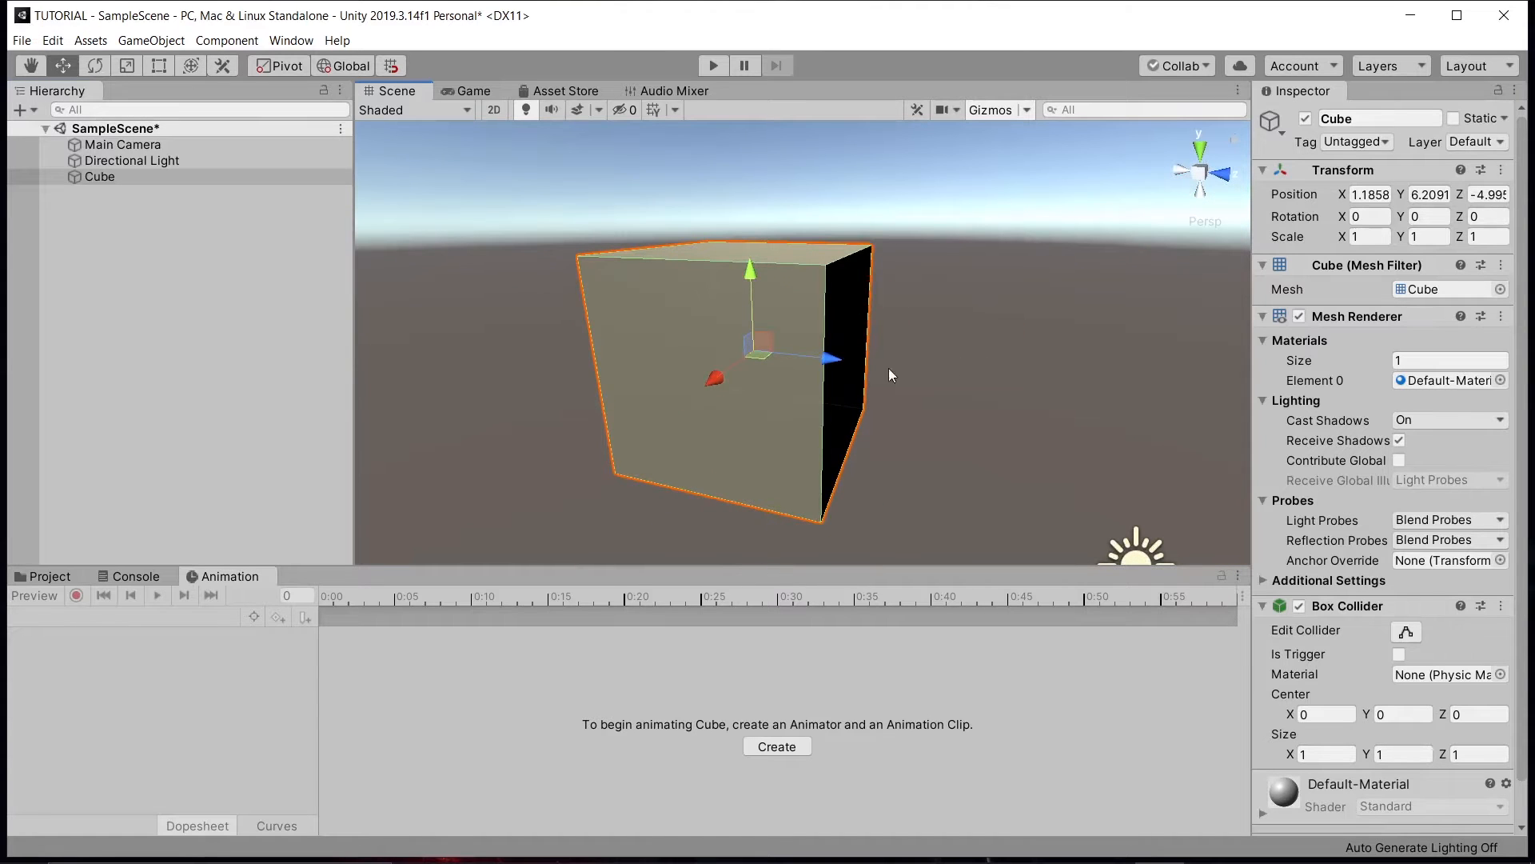
{"action": "left_click_drag", "start_coordinate": [828, 364], "coordinate": [783, 337]}
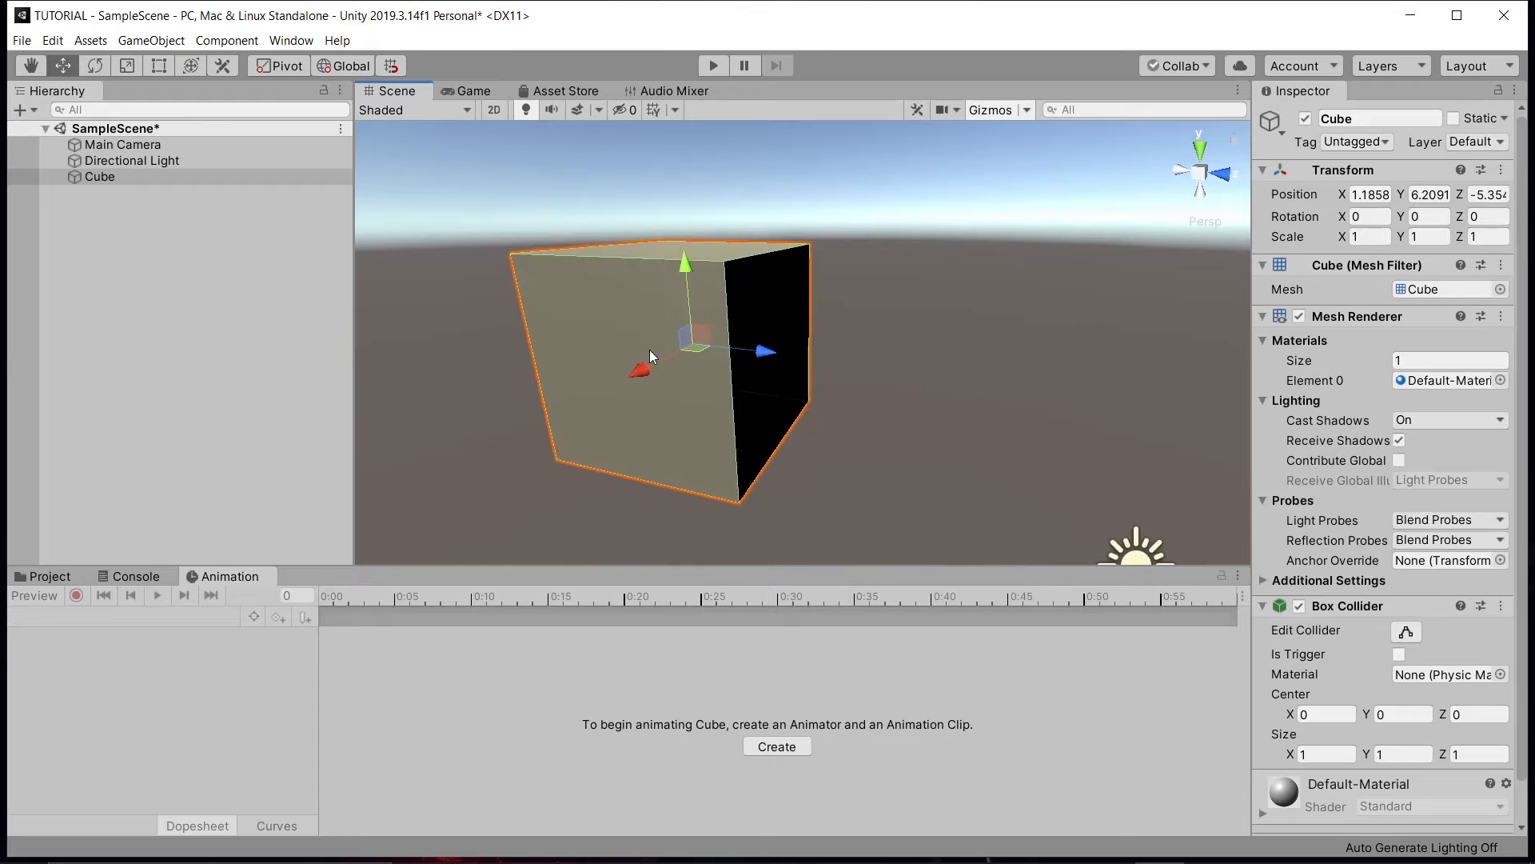
{"action": "left_click_drag", "start_coordinate": [648, 363], "coordinate": [748, 328]}
{"action": "mouse_move", "coordinate": [838, 312]}
{"action": "left_mouse_down"}
{"action": "mouse_move", "coordinate": [933, 338]}
{"action": "mouse_move", "coordinate": [846, 353]}
{"action": "mouse_move", "coordinate": [846, 336]}
{"action": "left_mouse_up"}
- Scale the cube uniformly to about 1.12 on all three axes
{"action": "right_click_drag", "start_coordinate": [928, 391], "coordinate": [709, 430]}
{"action": "scroll", "coordinate": [708, 416], "scroll_direction": "down", "scroll_amount": 3}
{"action": "scroll", "coordinate": [709, 411], "scroll_direction": "up", "scroll_amount": 4}
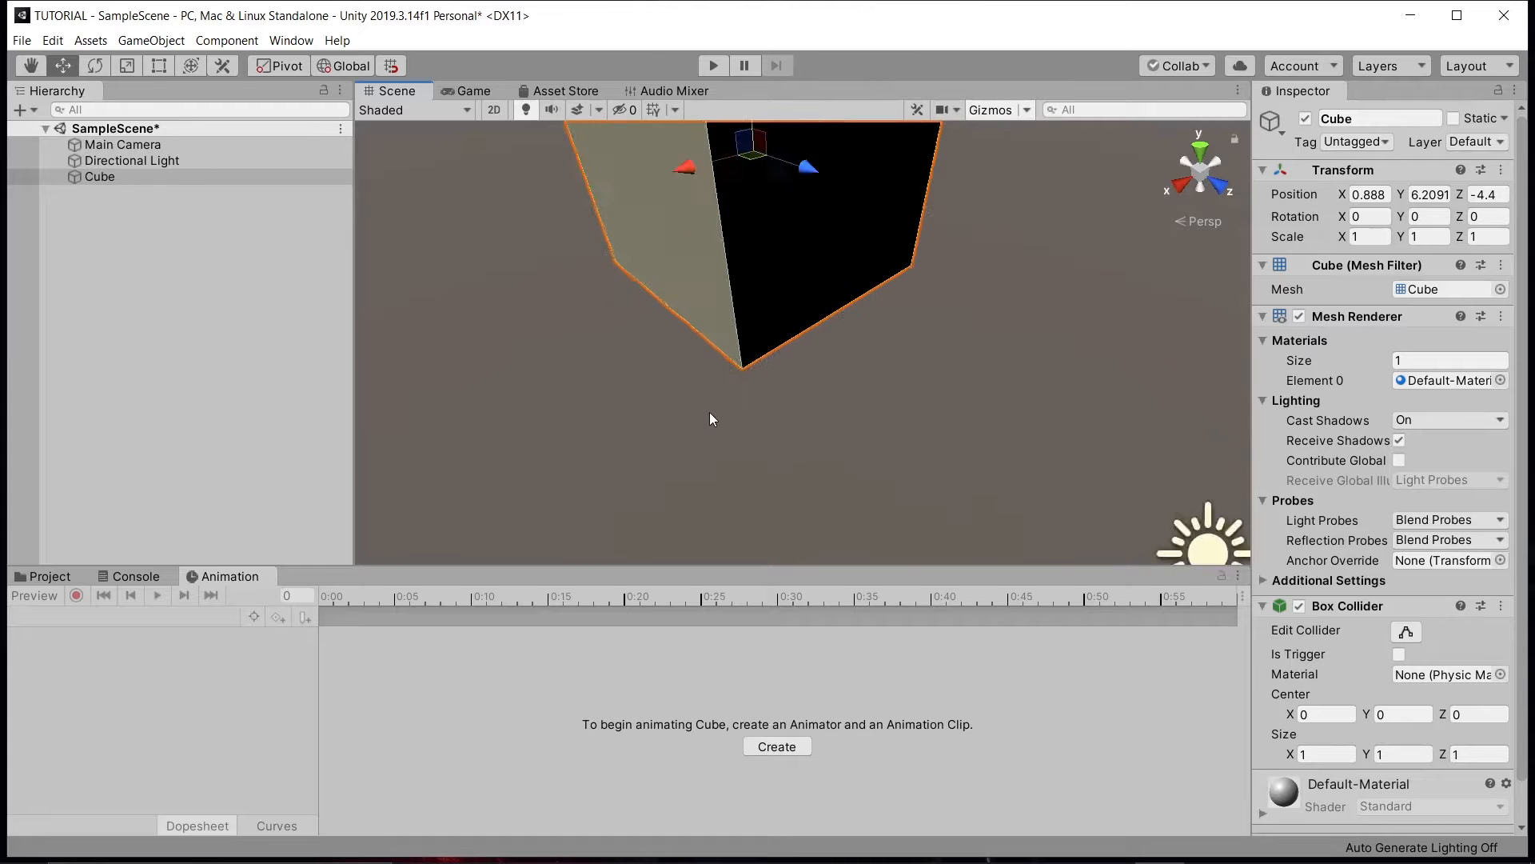
{"action": "middle_click_drag", "start_coordinate": [708, 423], "coordinate": [733, 541]}
{"action": "scroll", "coordinate": [742, 468], "scroll_direction": "down", "scroll_amount": 3}
{"action": "right_click_drag", "start_coordinate": [742, 469], "coordinate": [741, 343]}
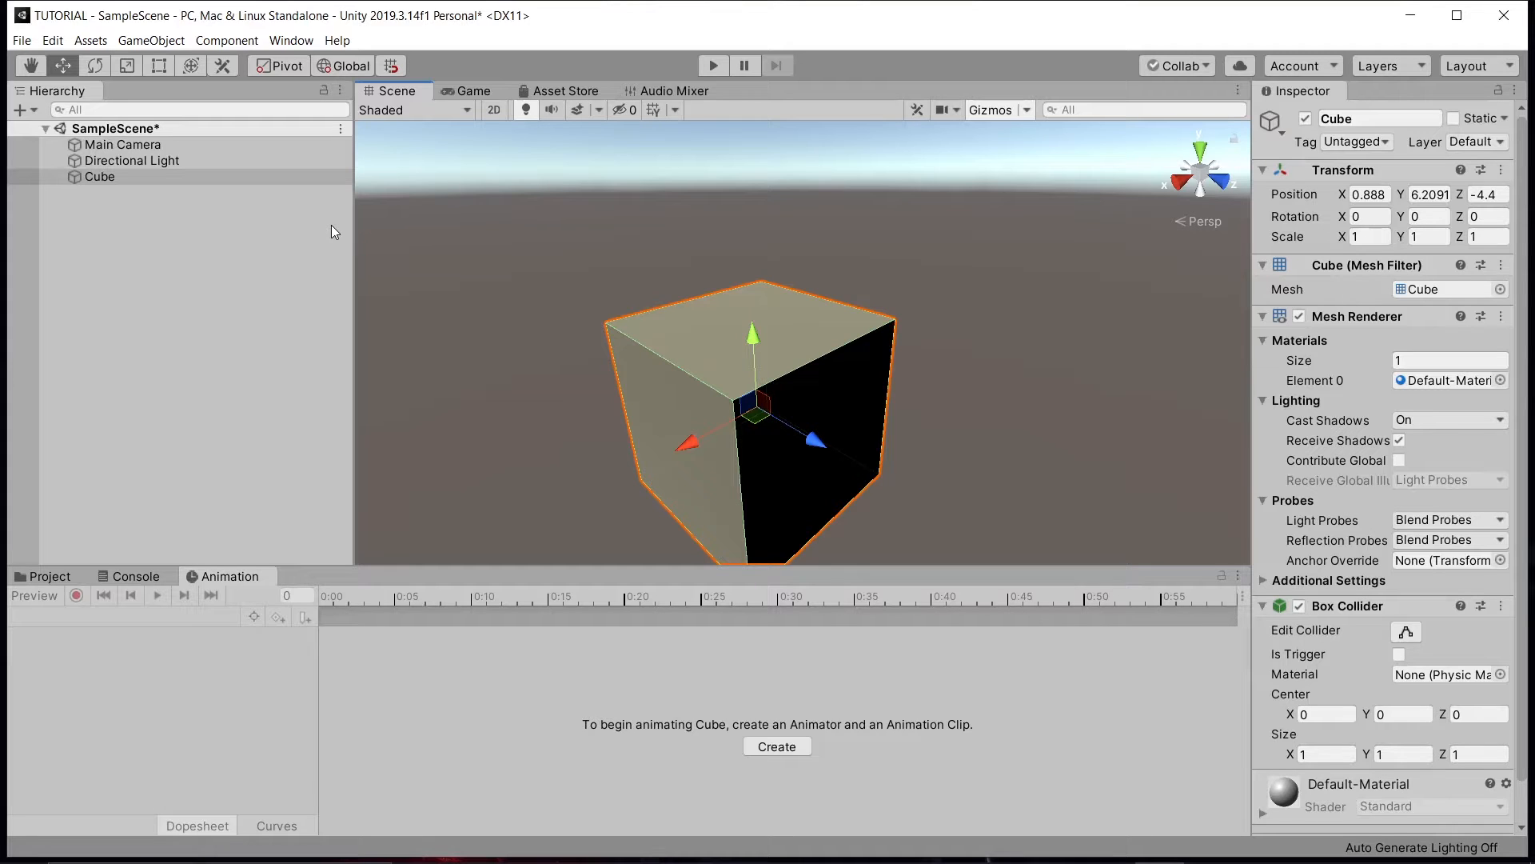
{"action": "right_click_drag", "start_coordinate": [871, 448], "coordinate": [768, 568]}
{"action": "right_click_drag", "start_coordinate": [732, 441], "coordinate": [842, 338]}
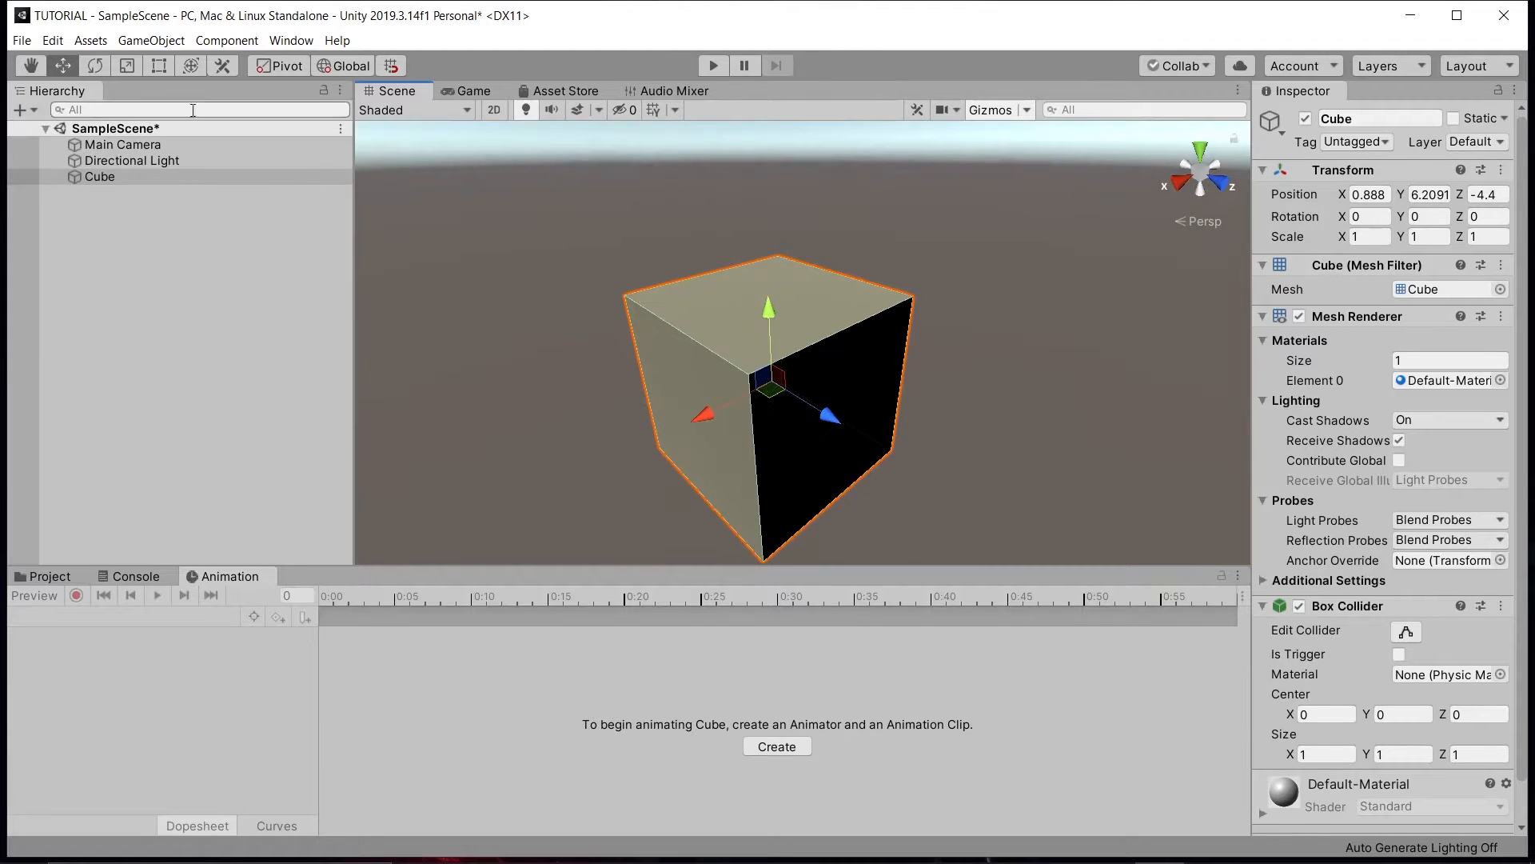
{"action": "left_click", "coordinate": [131, 69]}
{"action": "left_click_drag", "start_coordinate": [768, 386], "coordinate": [918, 331]}
{"action": "scroll", "coordinate": [918, 331], "scroll_direction": "down", "scroll_amount": 10}
{"action": "left_click_drag", "start_coordinate": [798, 355], "coordinate": [747, 352]}
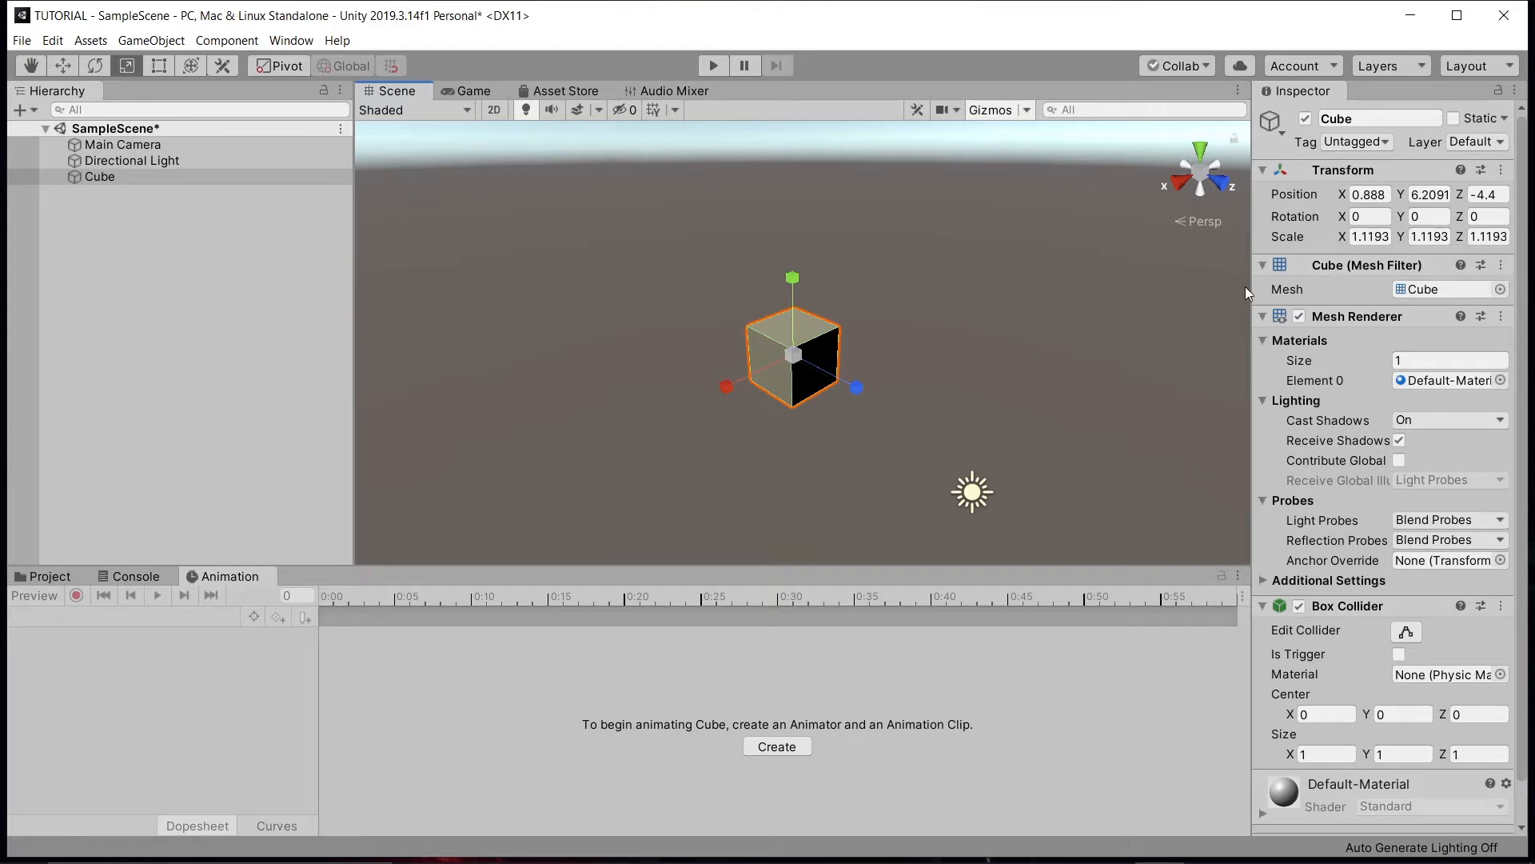
- Look over the properties of the Directional Light, the Main Camera and the cube one after another
{"action": "left_click", "coordinate": [254, 161]}
{"action": "left_click", "coordinate": [249, 144]}
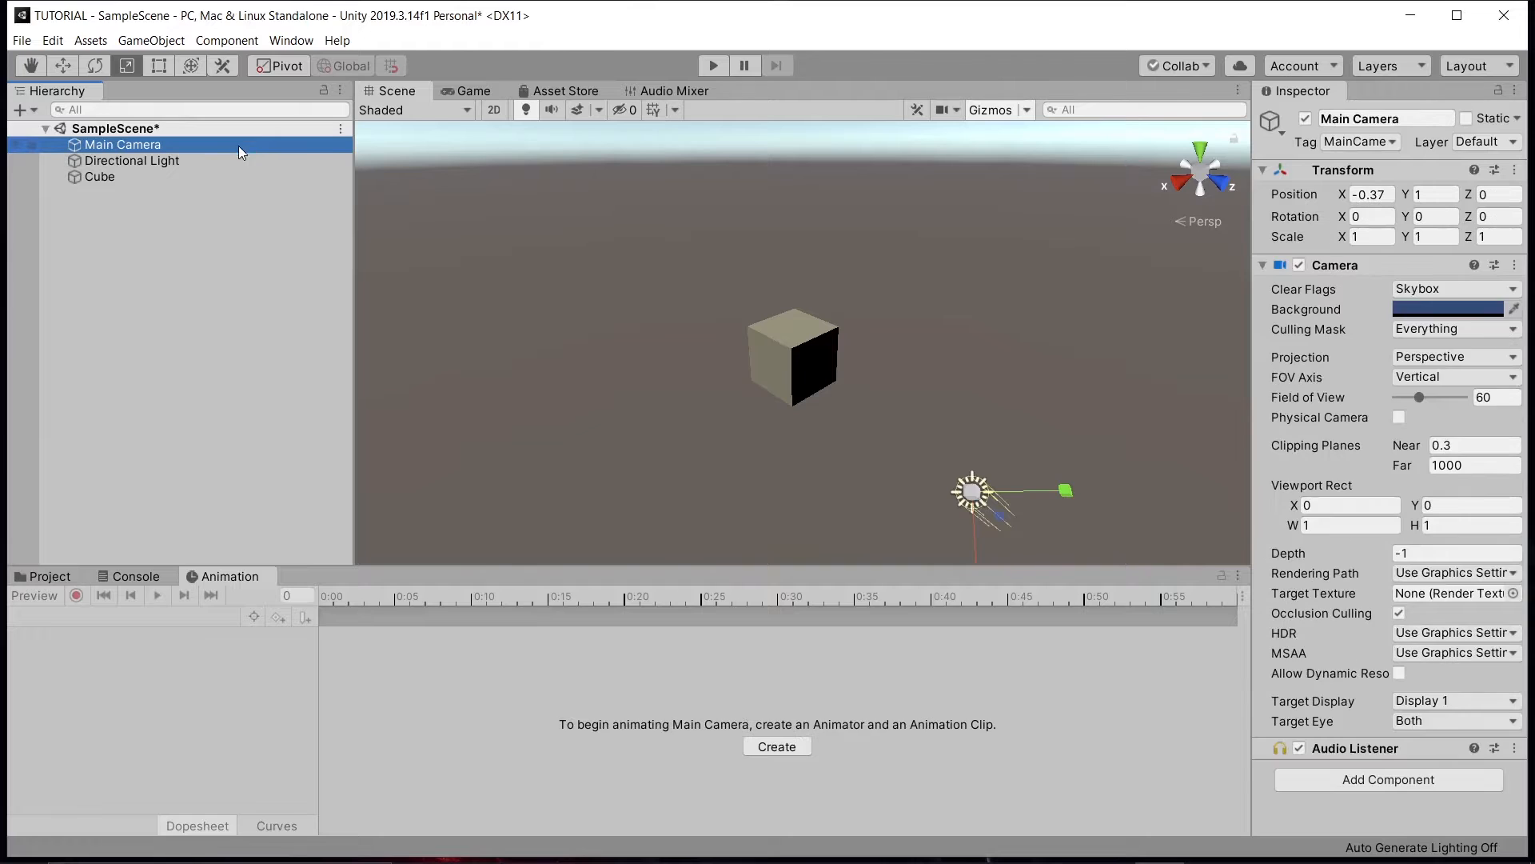
{"action": "left_click", "coordinate": [194, 176]}
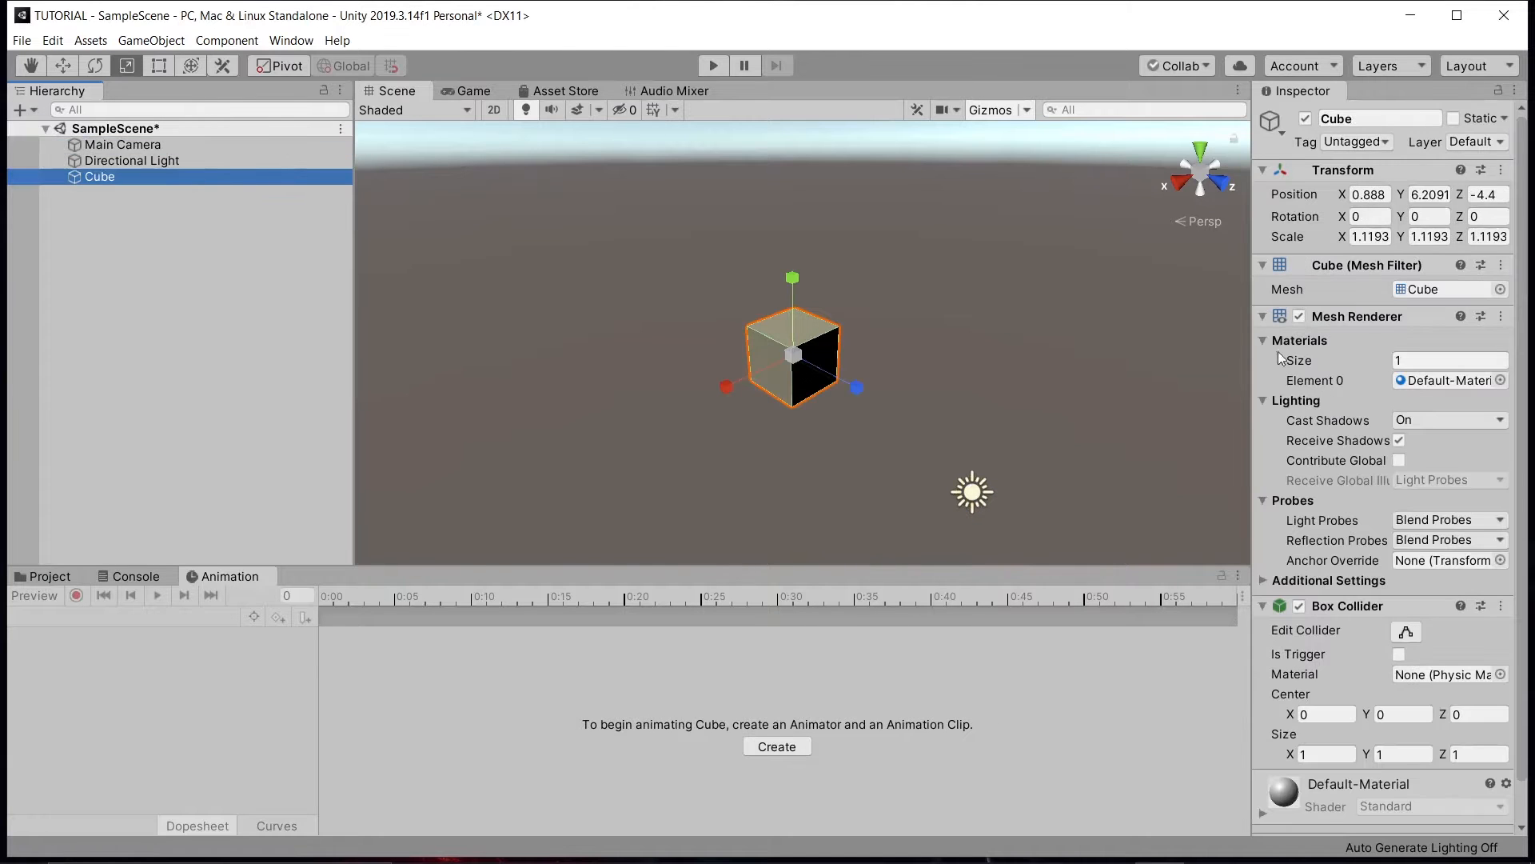
- Switch the cube's Mesh Renderer off and on repeatedly to compare the cube with and without it, leaving it enabled
{"action": "scroll", "coordinate": [822, 362], "scroll_direction": "up", "scroll_amount": 5}
{"action": "scroll", "coordinate": [822, 360], "scroll_direction": "up", "scroll_amount": 5}
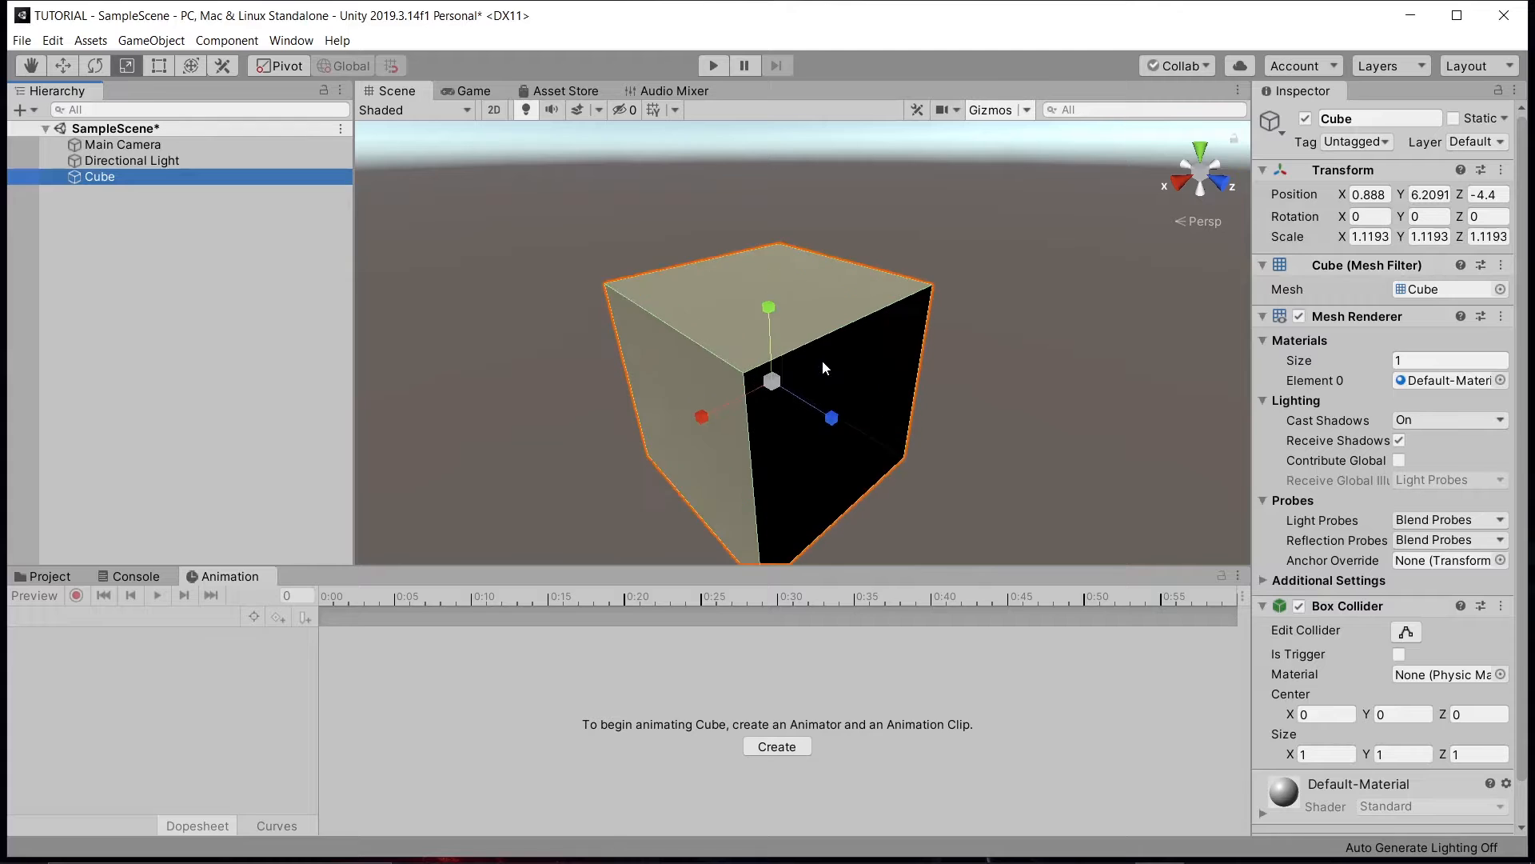
{"action": "scroll", "coordinate": [822, 360], "scroll_direction": "down", "scroll_amount": 2}
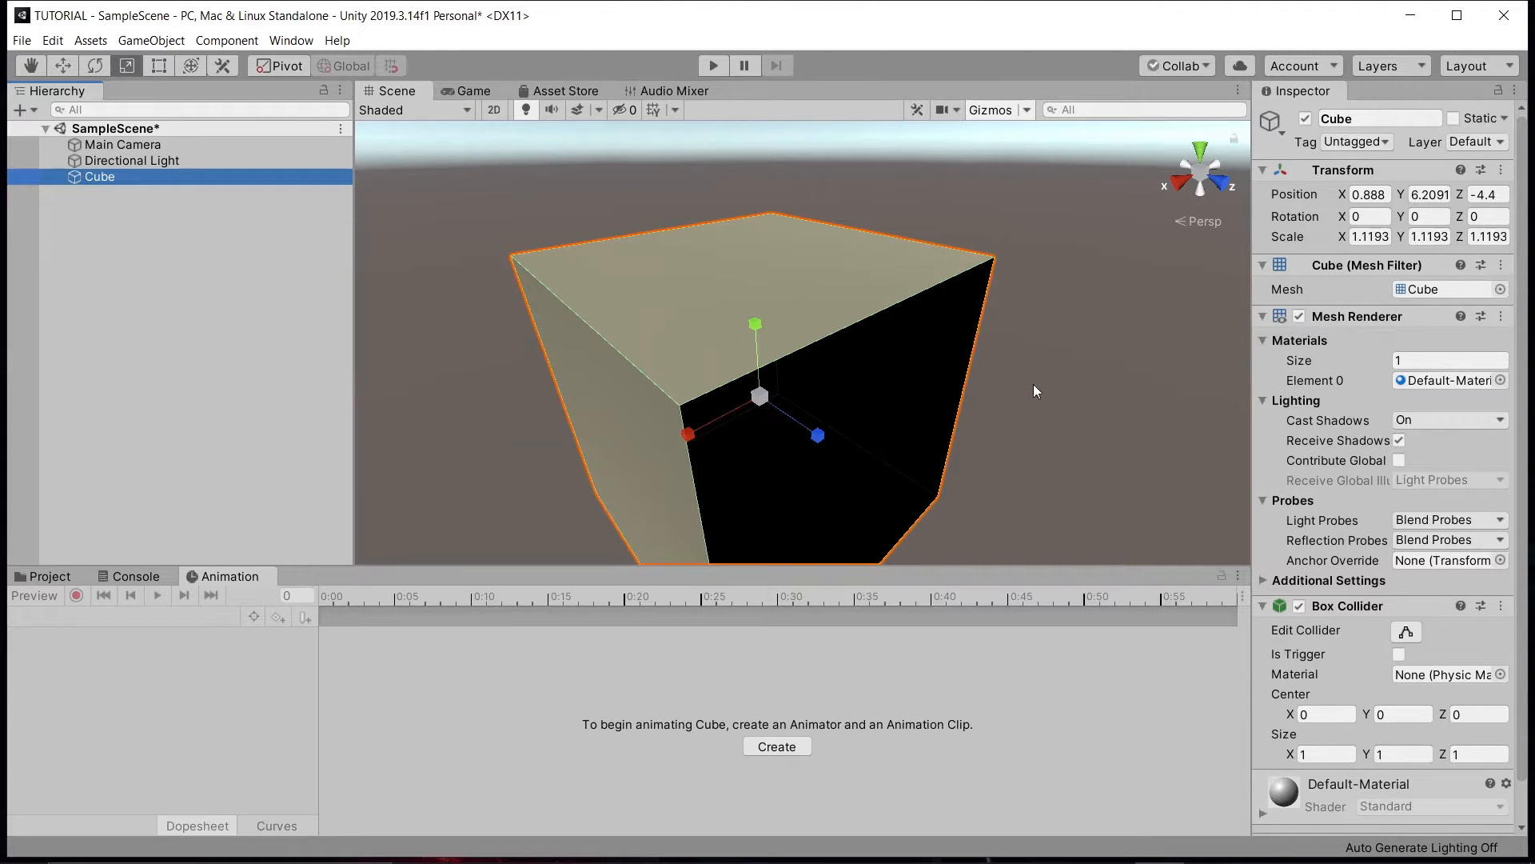
{"action": "left_click", "coordinate": [1298, 316]}
{"action": "left_click", "coordinate": [1297, 317]}
{"action": "left_click", "coordinate": [1297, 317]}
{"action": "left_click", "coordinate": [1297, 317]}
{"action": "left_click", "coordinate": [1297, 317]}
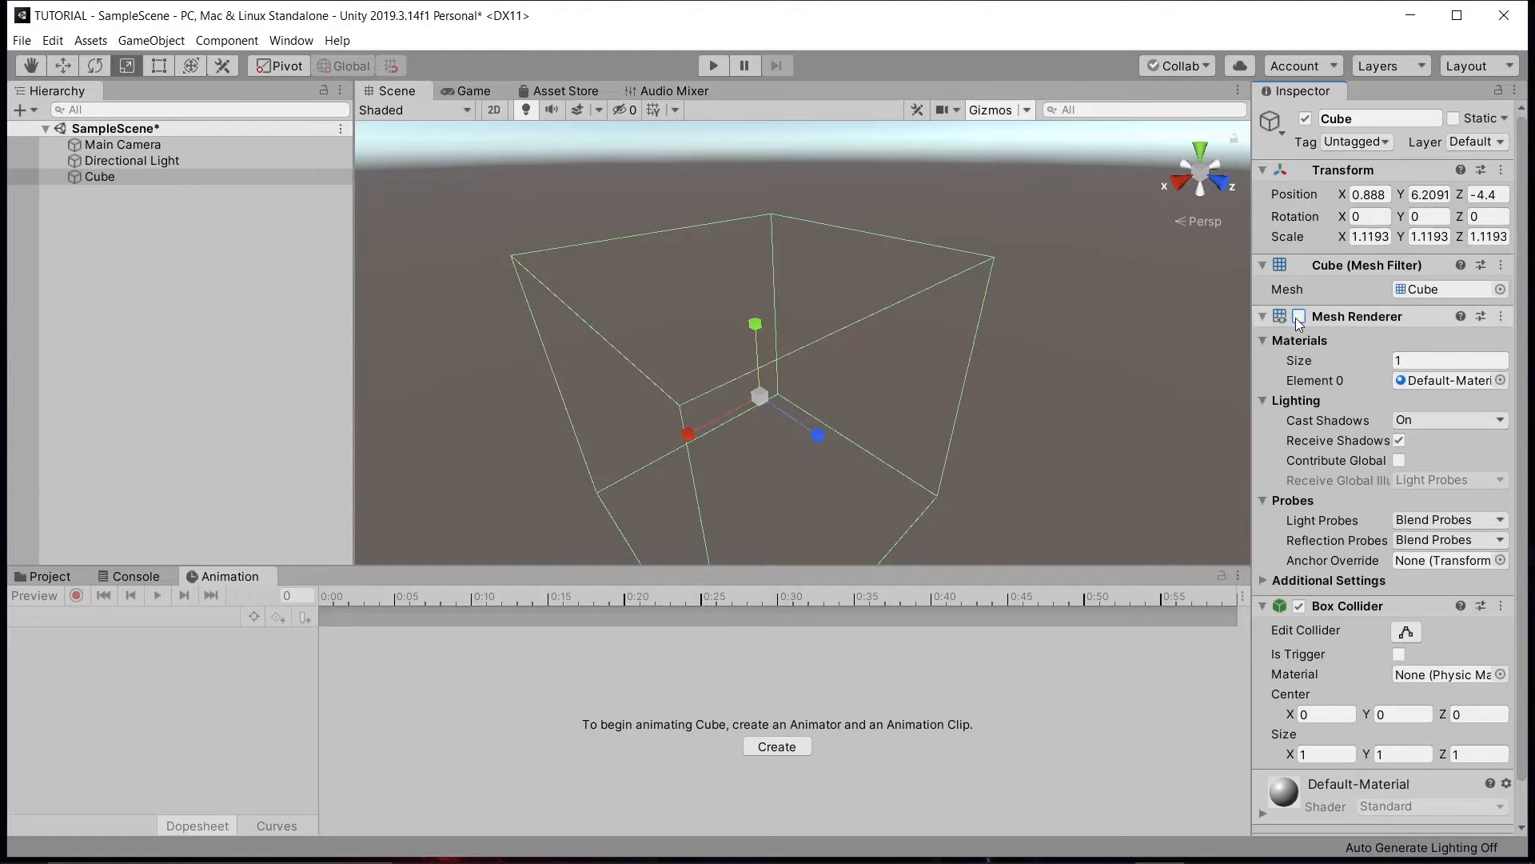
{"action": "left_click", "coordinate": [1297, 317]}
{"action": "left_click", "coordinate": [1299, 317]}
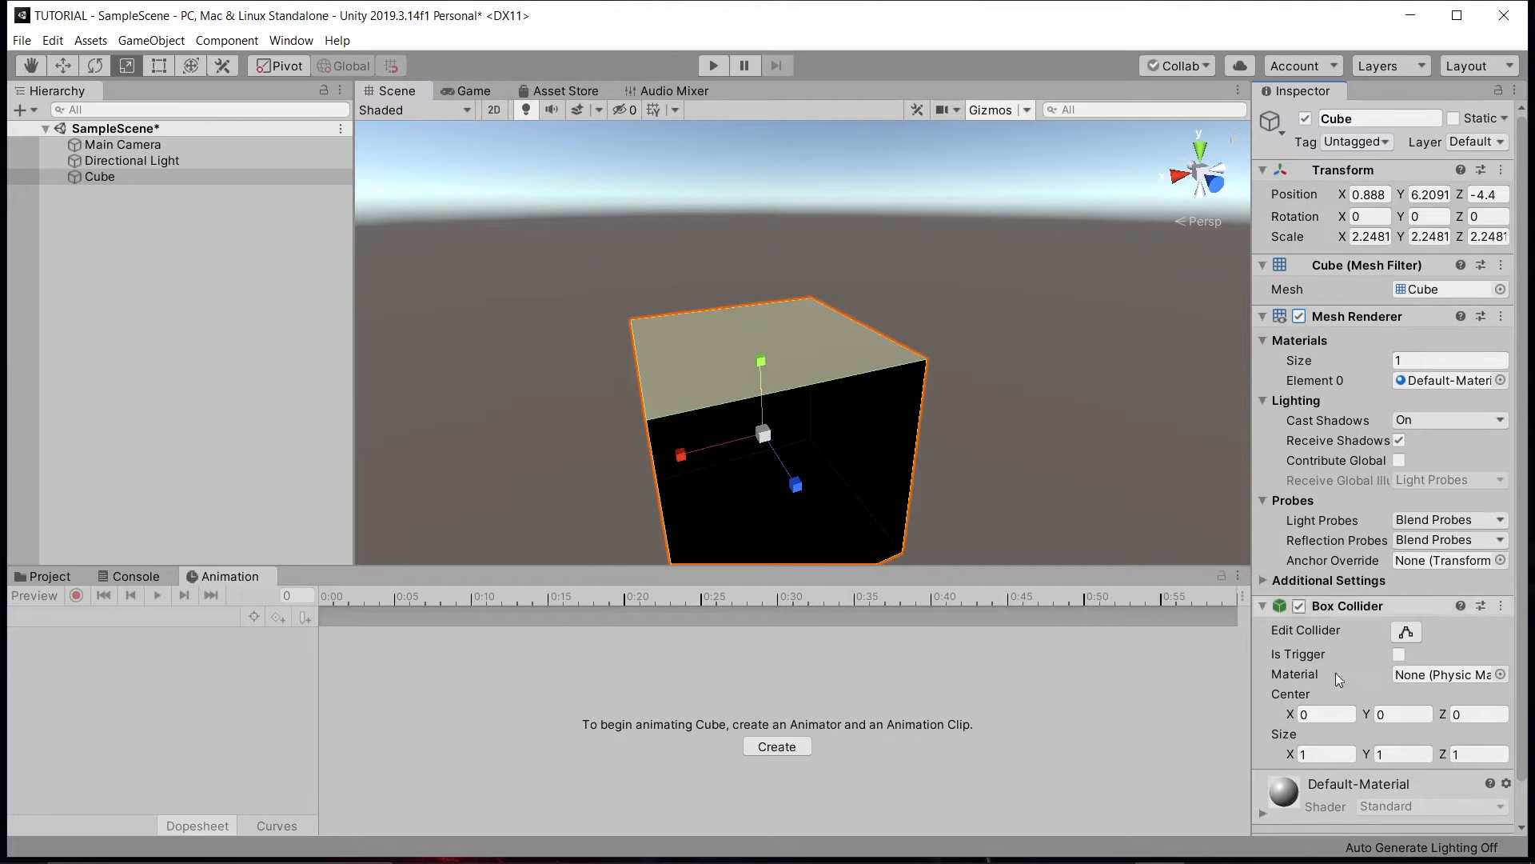
- Turn on Is Trigger for the cube's Box Collider, reselect the cube, and turn the option back off
{"action": "left_click", "coordinate": [989, 475]}
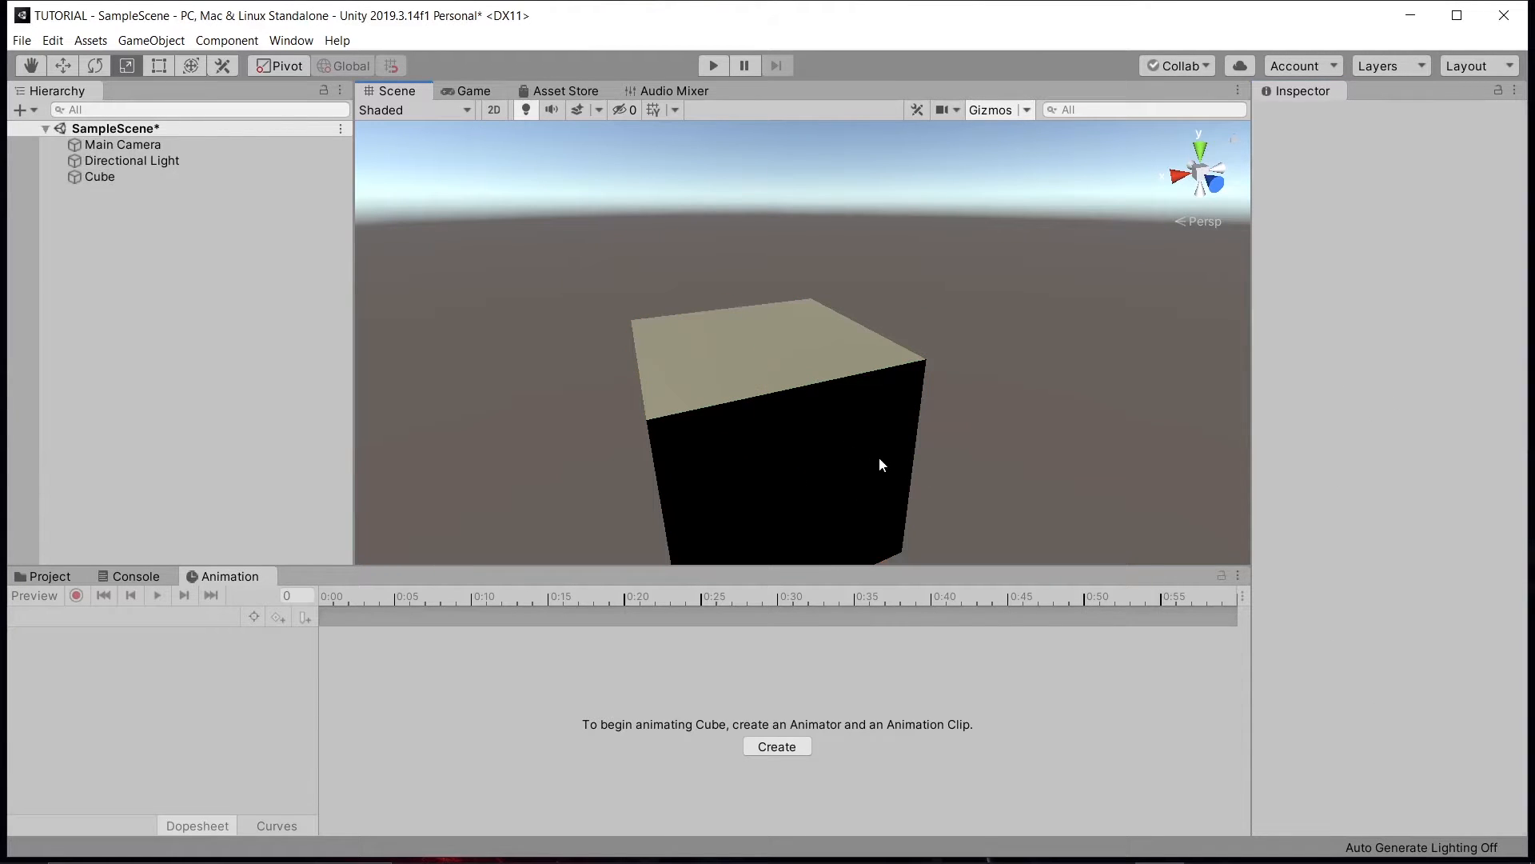
{"action": "left_click", "coordinate": [145, 179]}
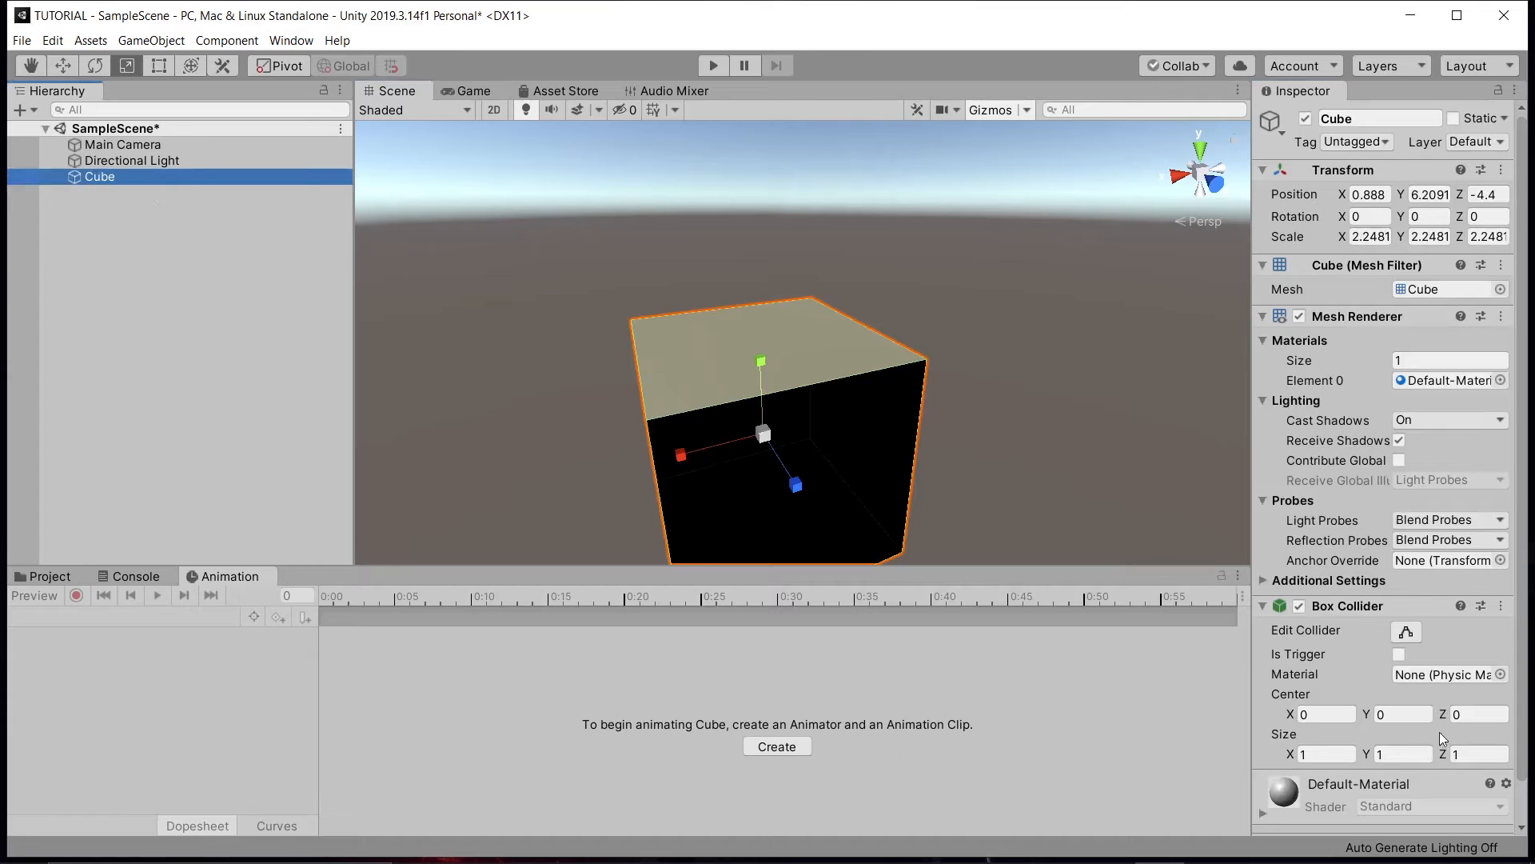
{"action": "left_click", "coordinate": [1400, 655]}
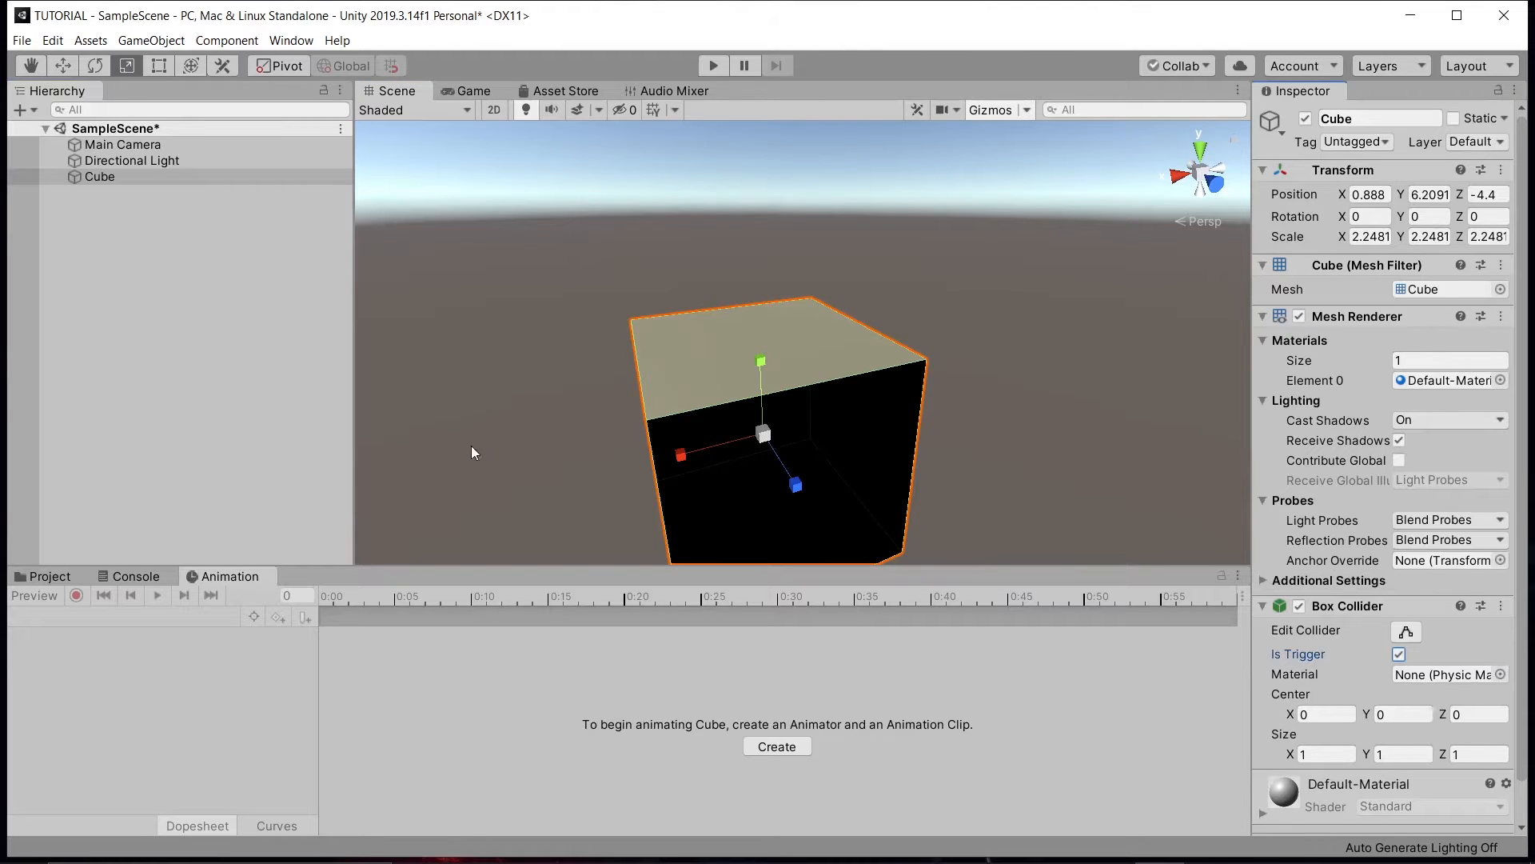
{"action": "left_click_drag", "start_coordinate": [411, 474], "coordinate": [711, 418]}
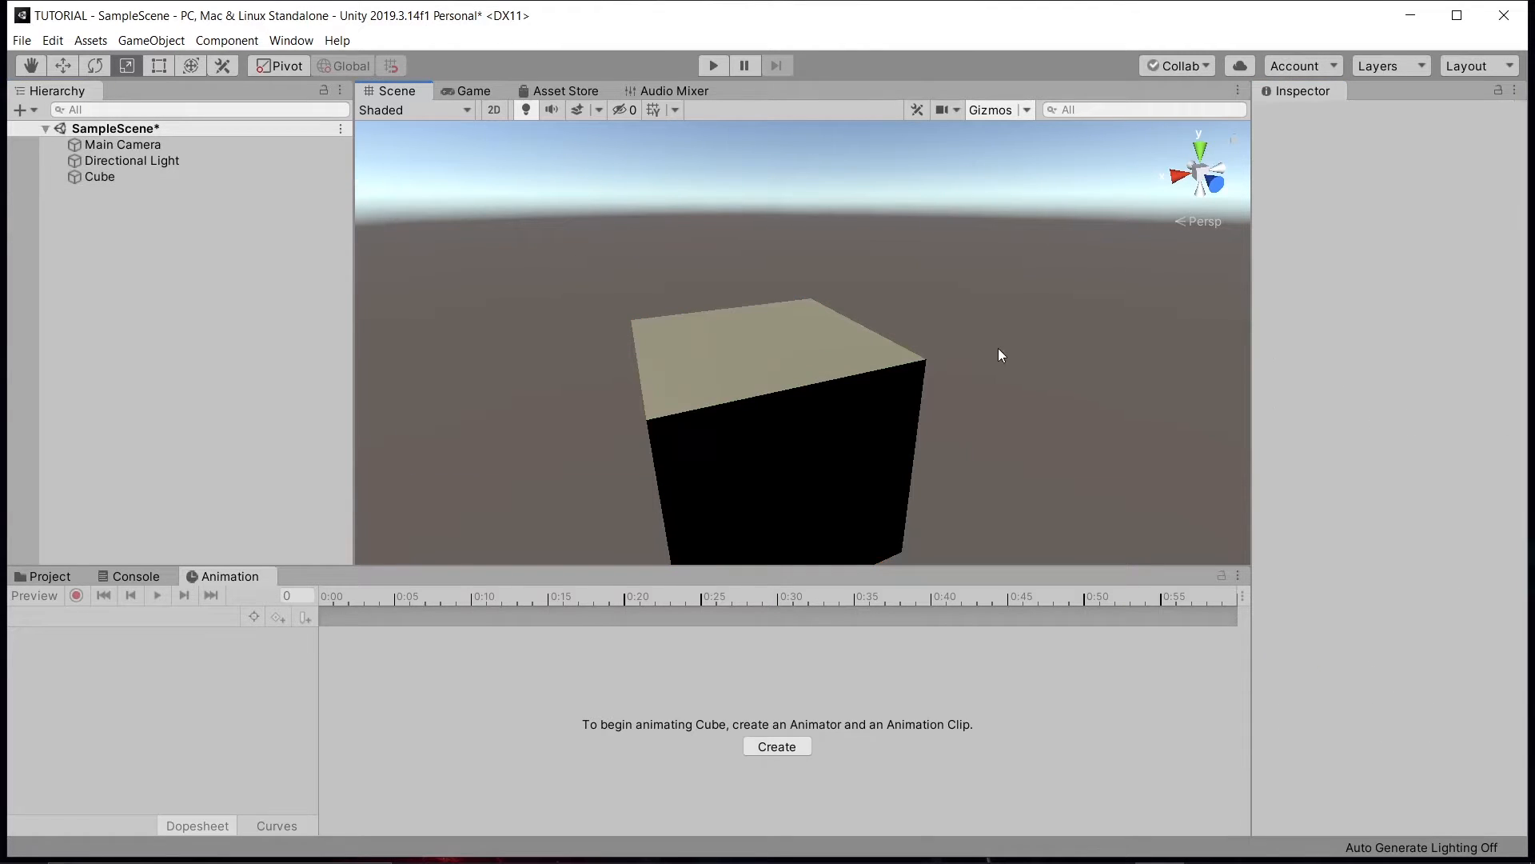
{"action": "left_click", "coordinate": [219, 177]}
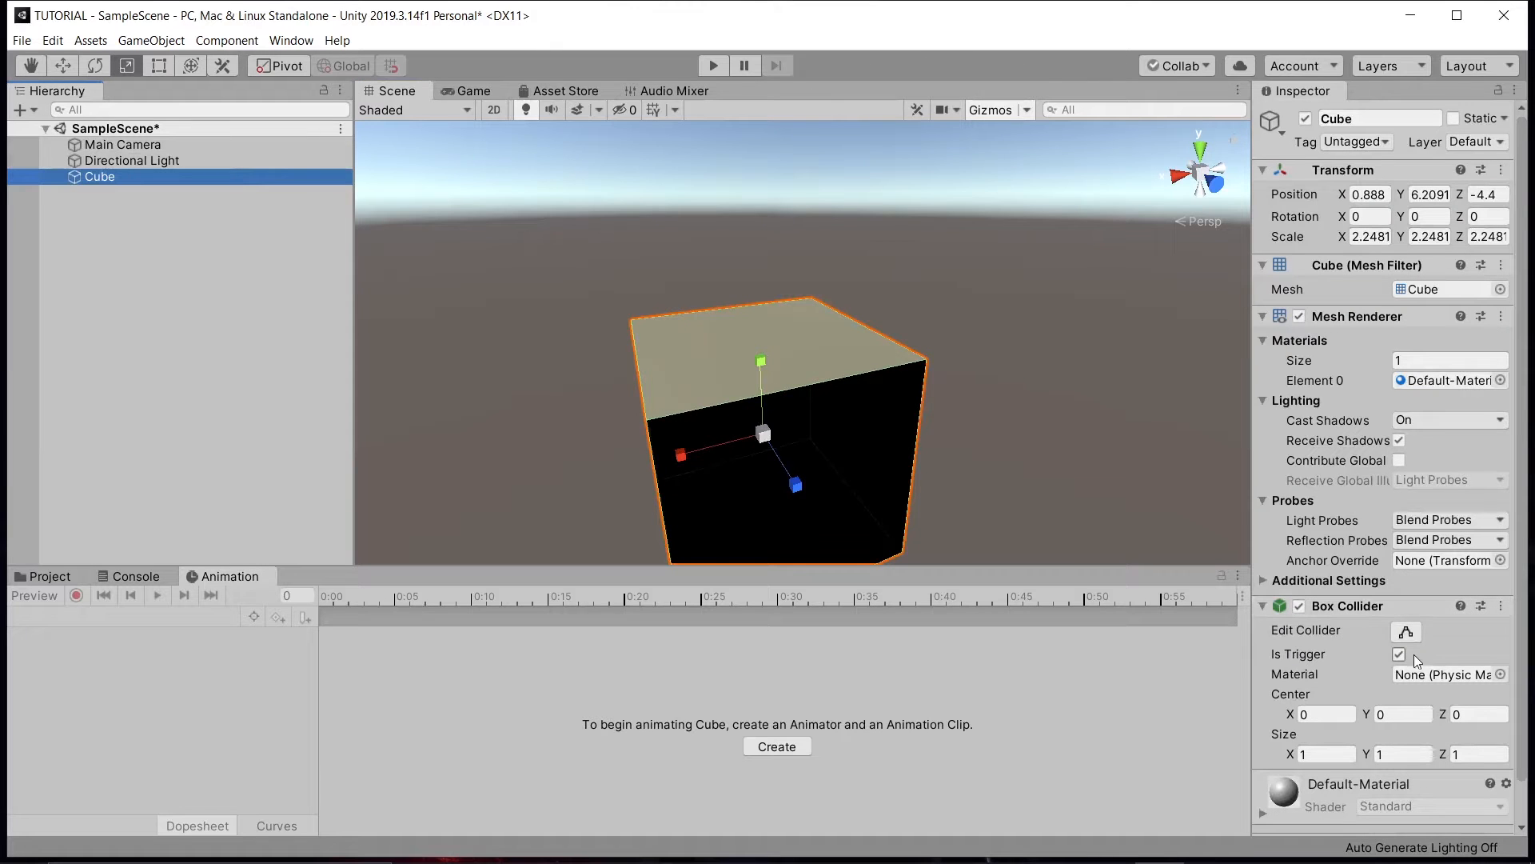
{"action": "left_click", "coordinate": [1400, 655]}
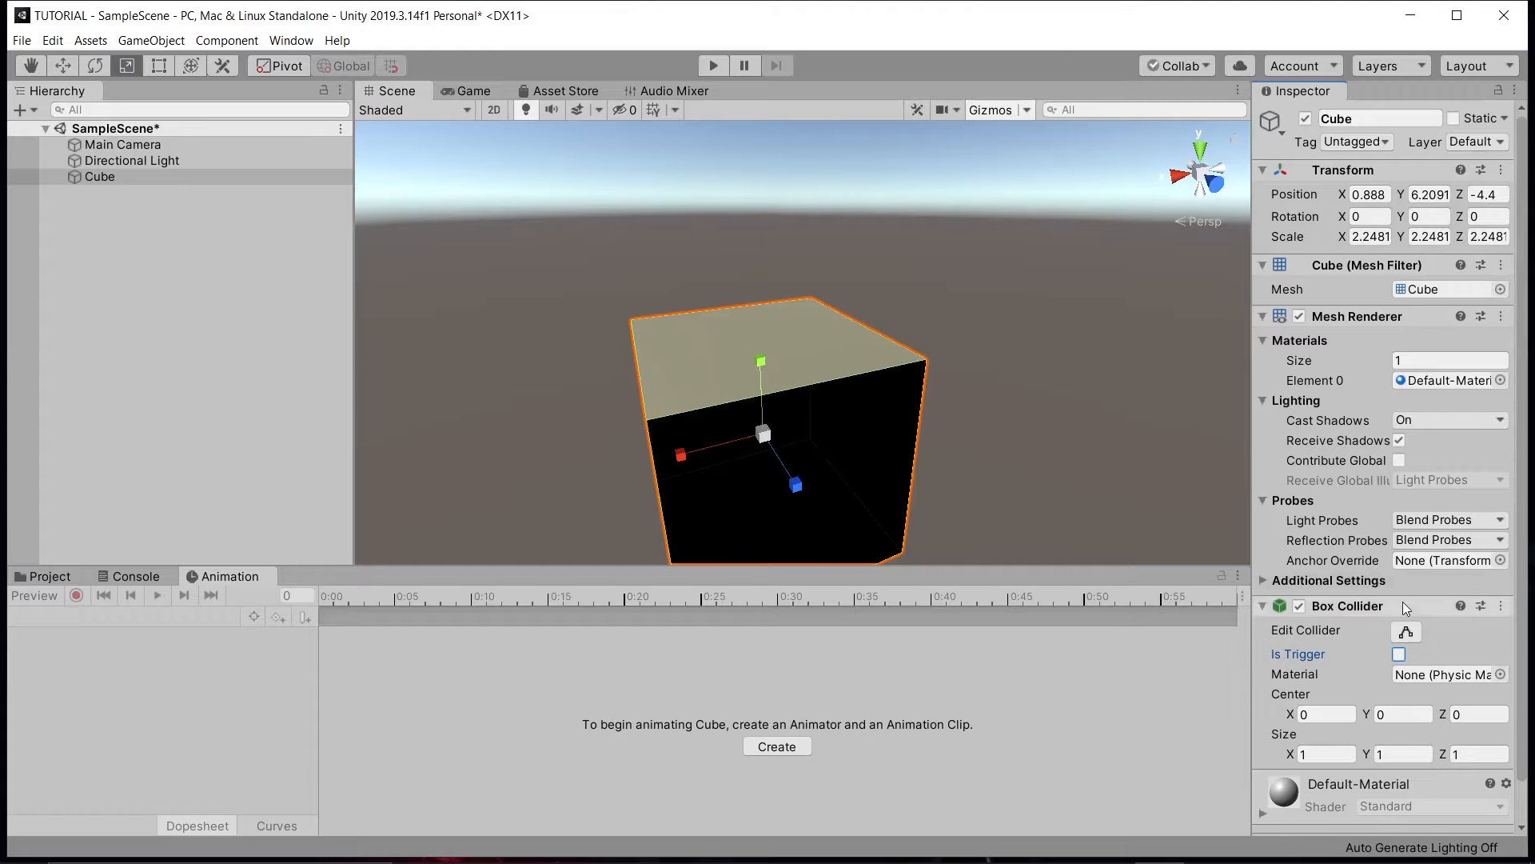
- Disable the cube's Box Collider and look through its remaining components
{"action": "left_click", "coordinate": [1299, 606]}
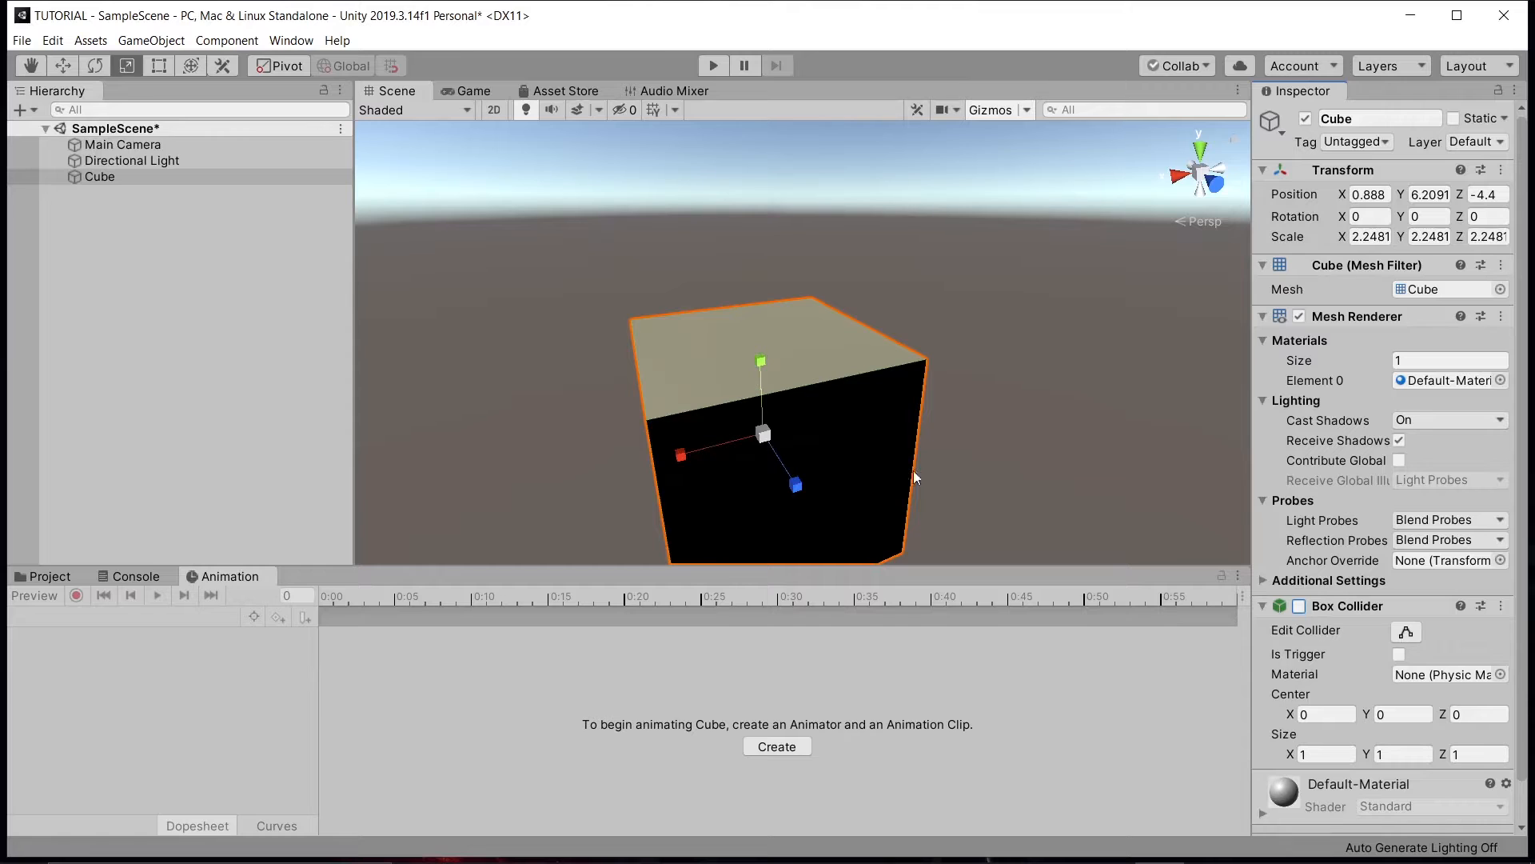
{"action": "scroll", "coordinate": [1399, 403], "scroll_direction": "down", "scroll_amount": 2}
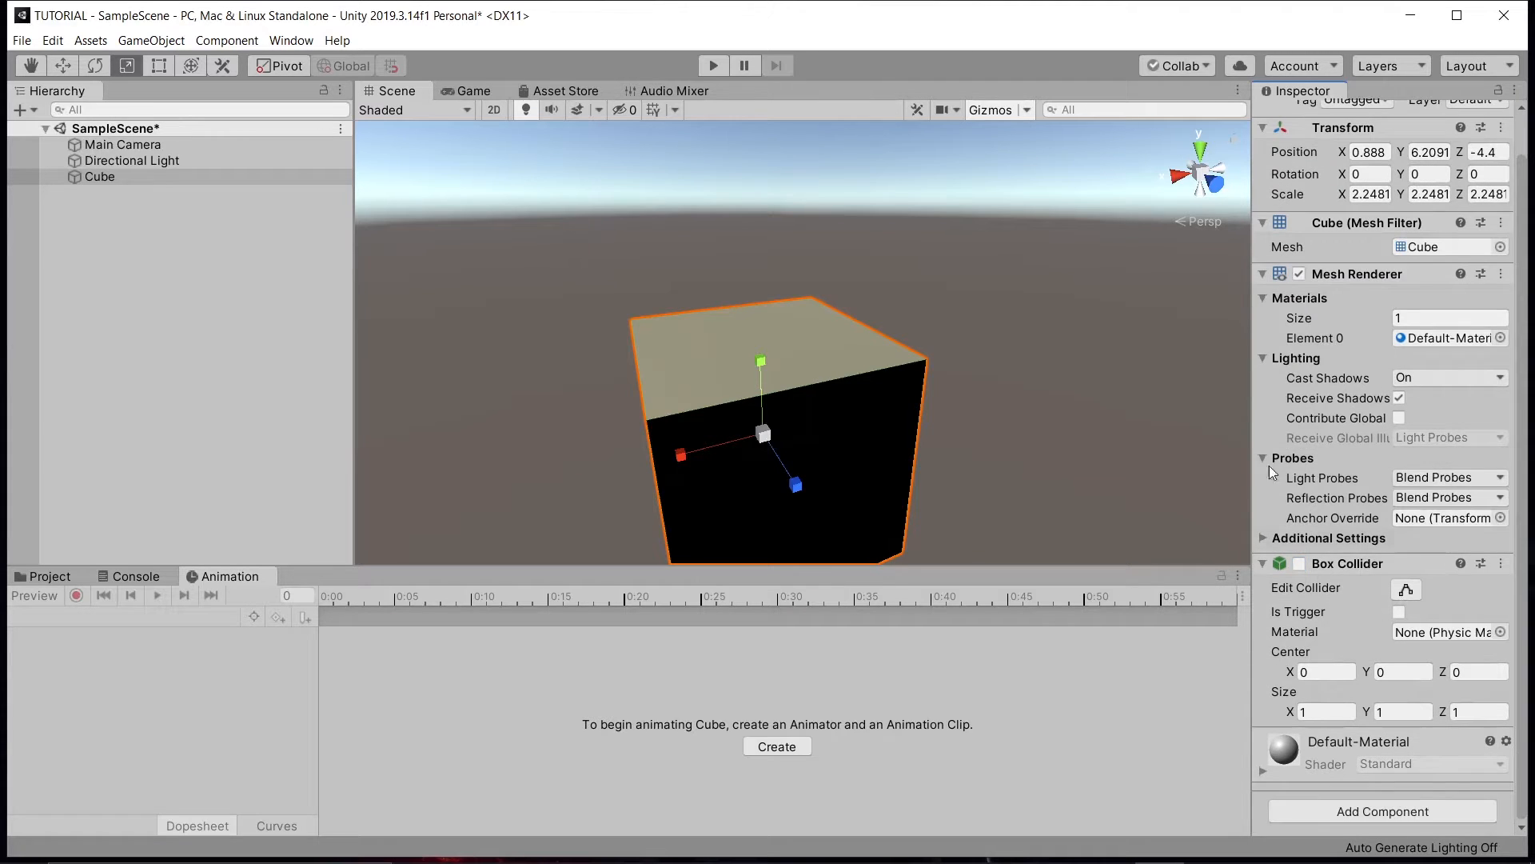
{"action": "scroll", "coordinate": [1334, 426], "scroll_direction": "up", "scroll_amount": 2}
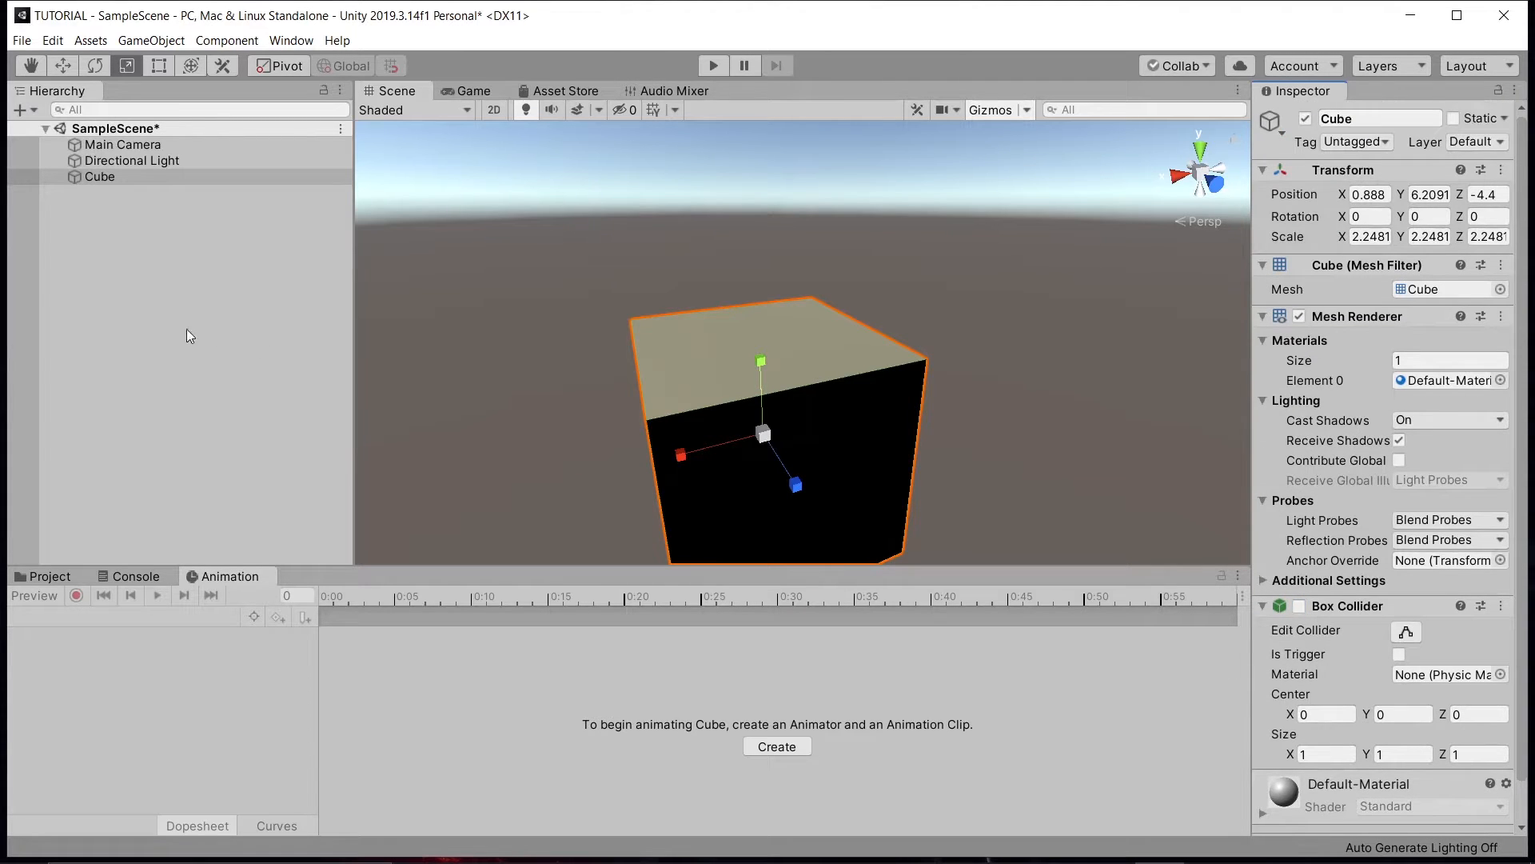
- Add a 3D Sphere object to the scene
{"action": "right_click", "coordinate": [136, 278]}
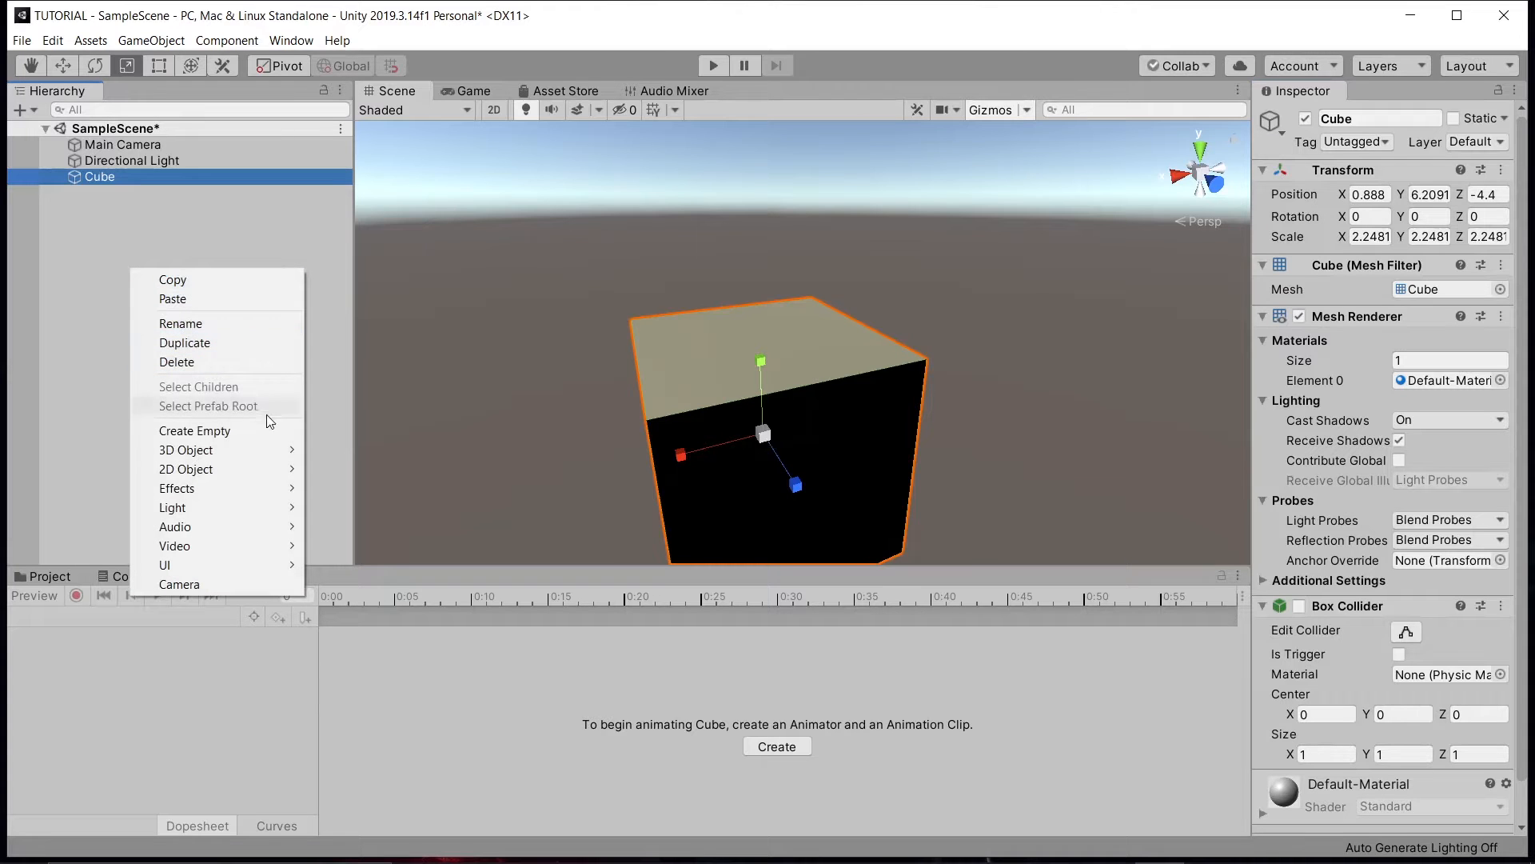
{"action": "mouse_move", "coordinate": [264, 450]}
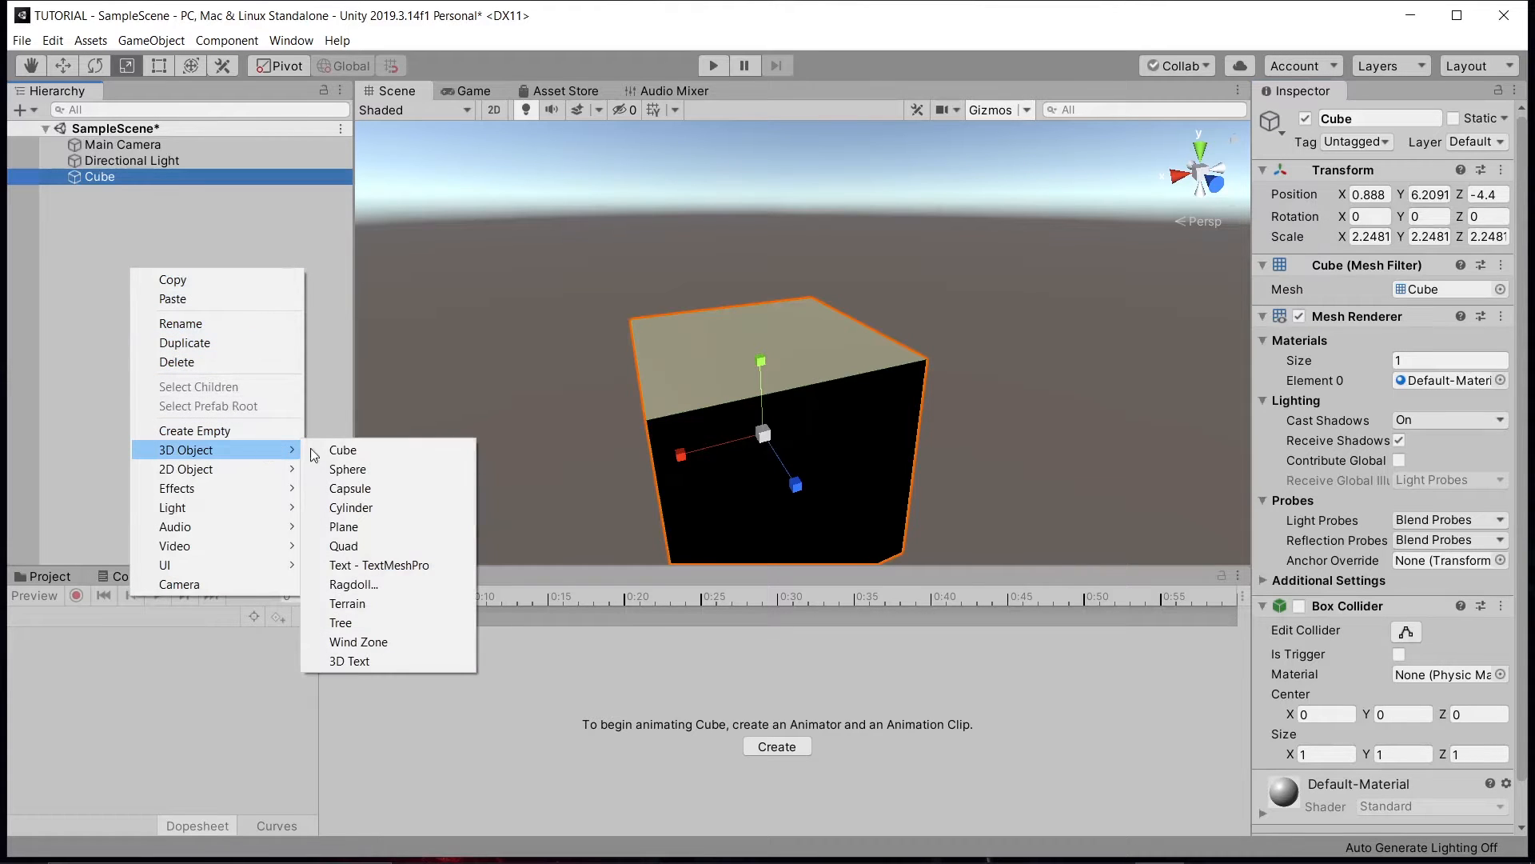
{"action": "left_click", "coordinate": [361, 469]}
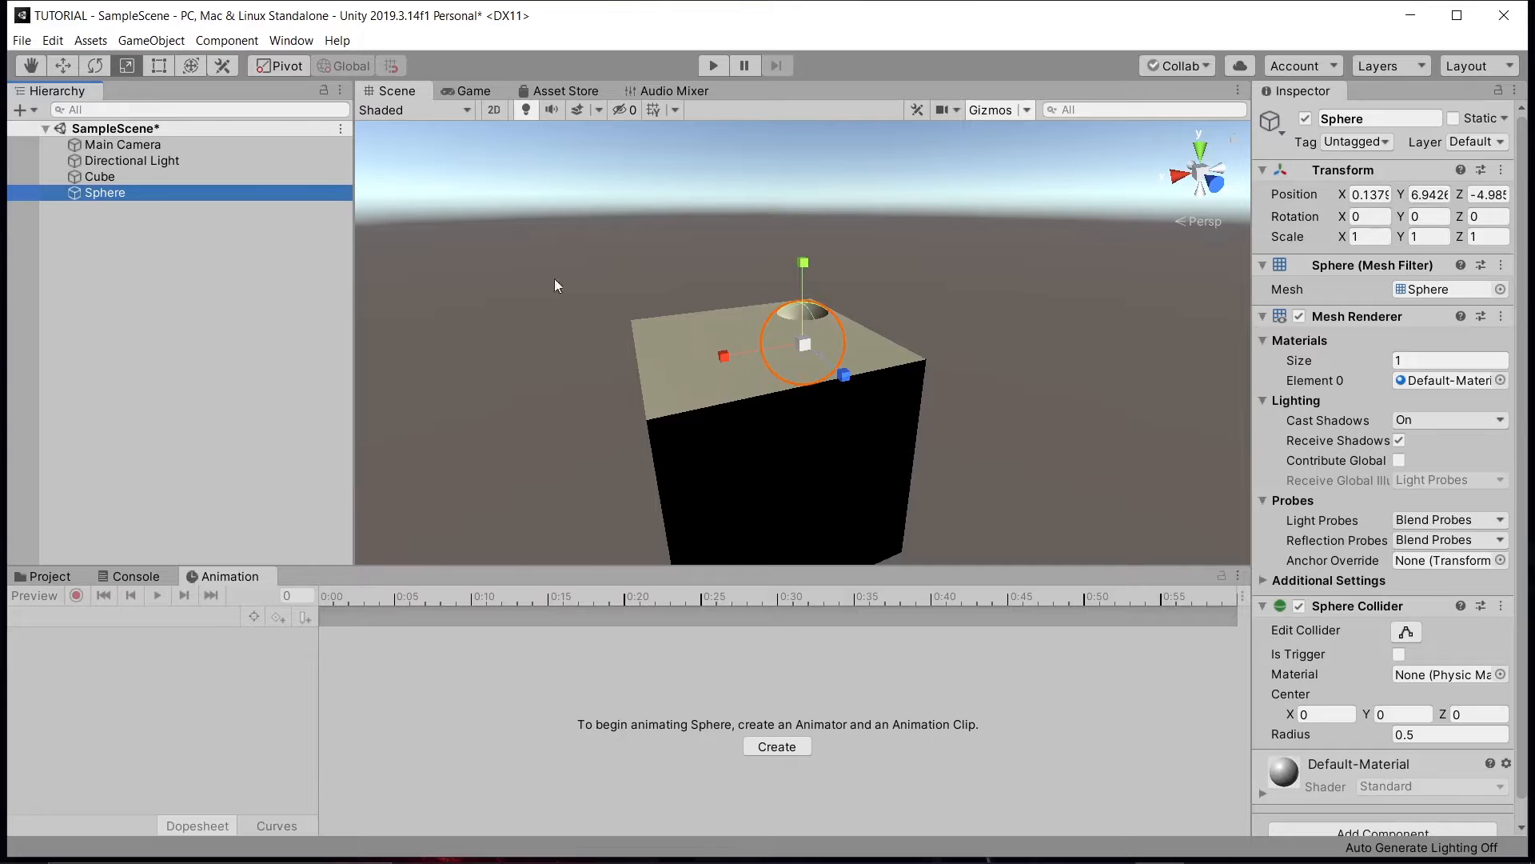
- Raise the sphere above the cube to about Y 7.9 and frame it in the scene
{"action": "left_click", "coordinate": [64, 67]}
{"action": "left_click_drag", "start_coordinate": [805, 264], "coordinate": [808, 198]}
{"action": "right_click_drag", "start_coordinate": [751, 315], "coordinate": [1159, 338]}
{"action": "key", "text": "a"}
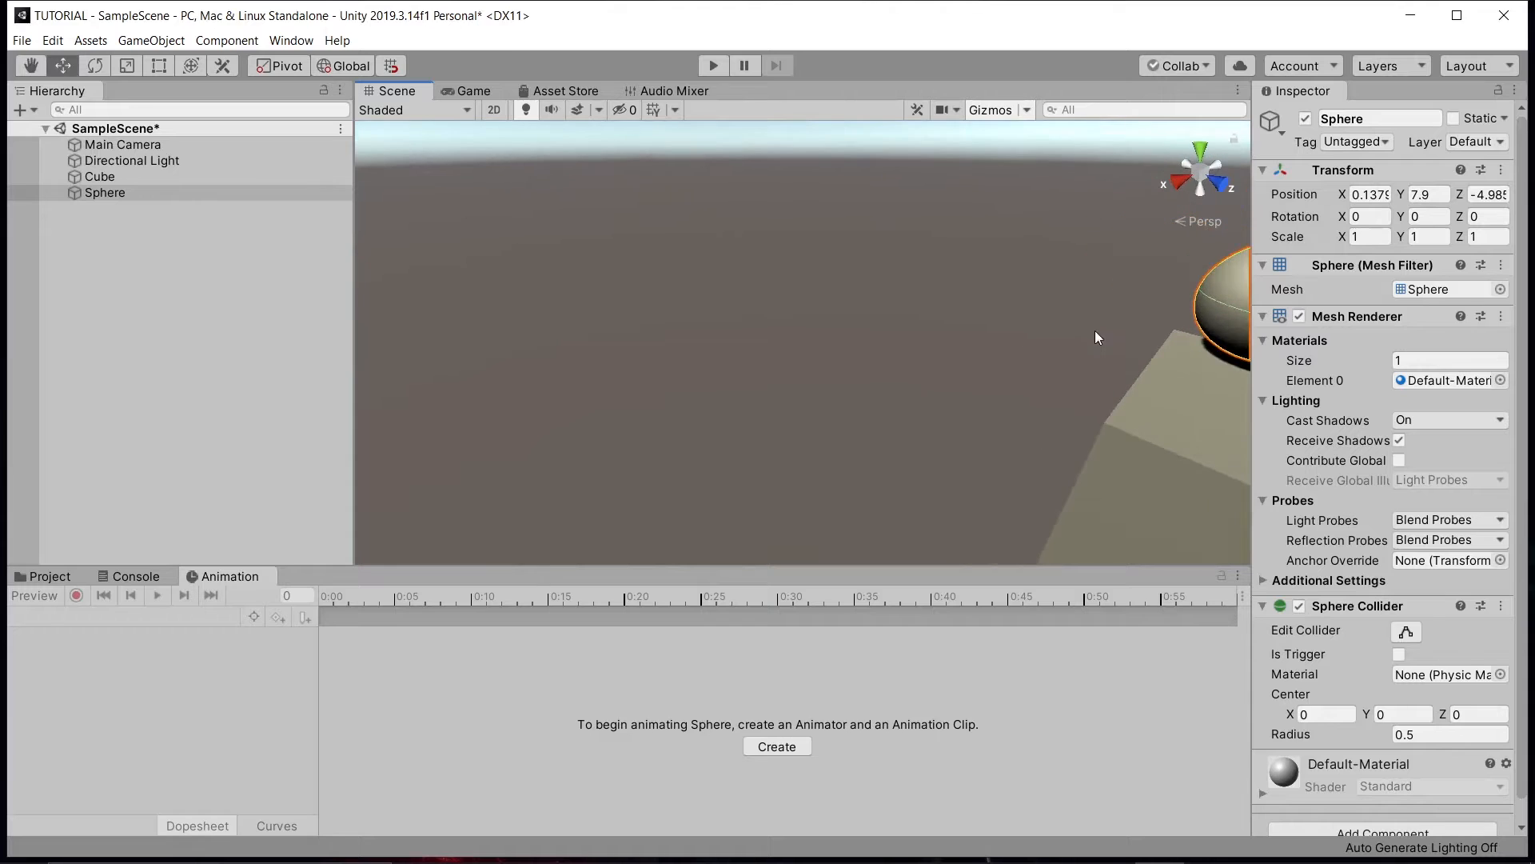
{"action": "key", "text": "f"}
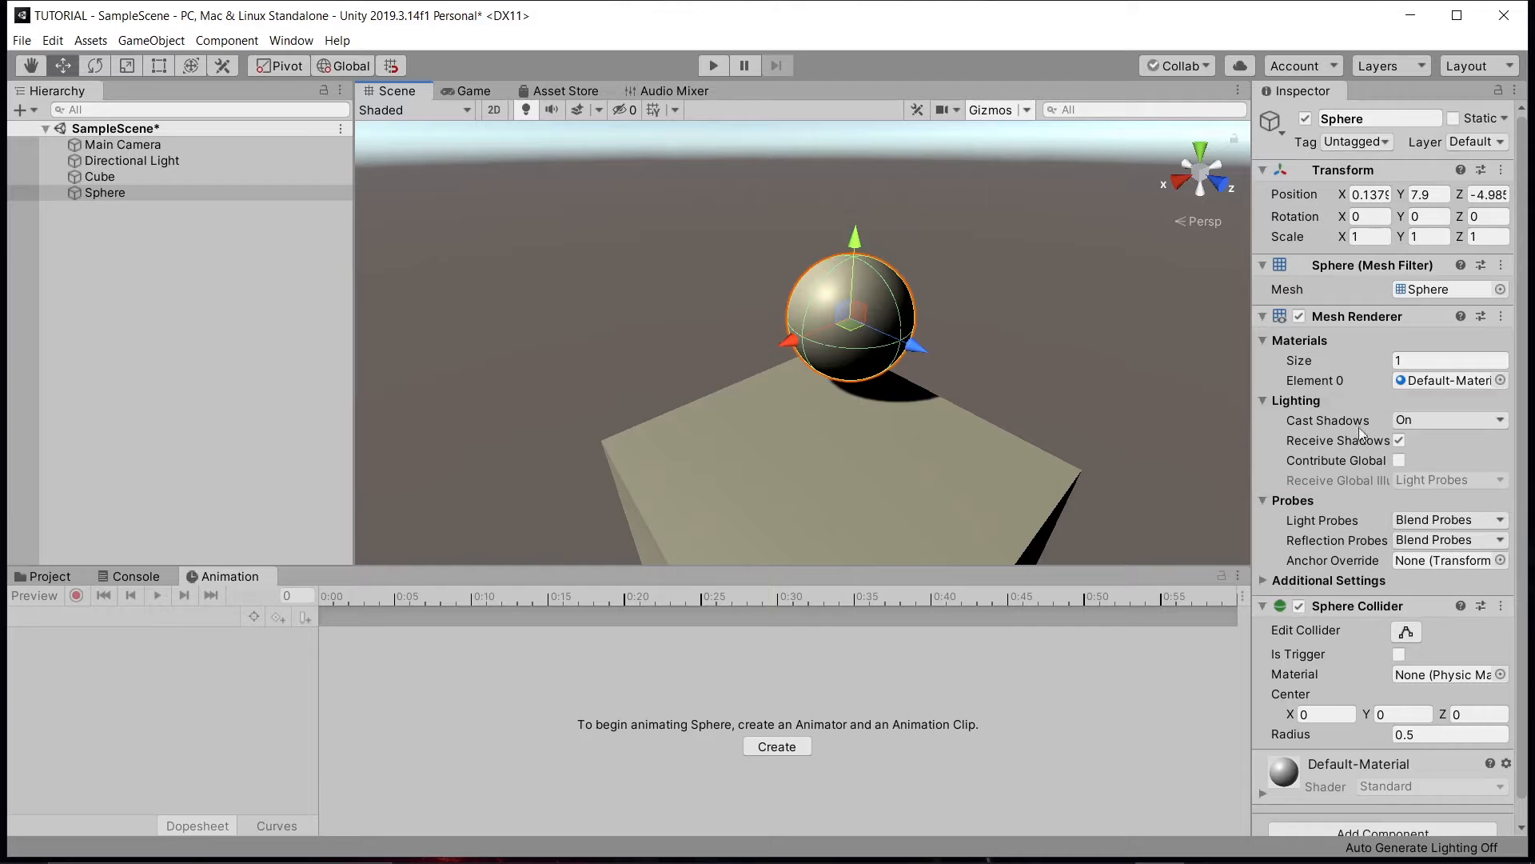
- Add a 3D Capsule object to the scene
{"action": "scroll", "coordinate": [1417, 545], "scroll_direction": "down", "scroll_amount": 2}
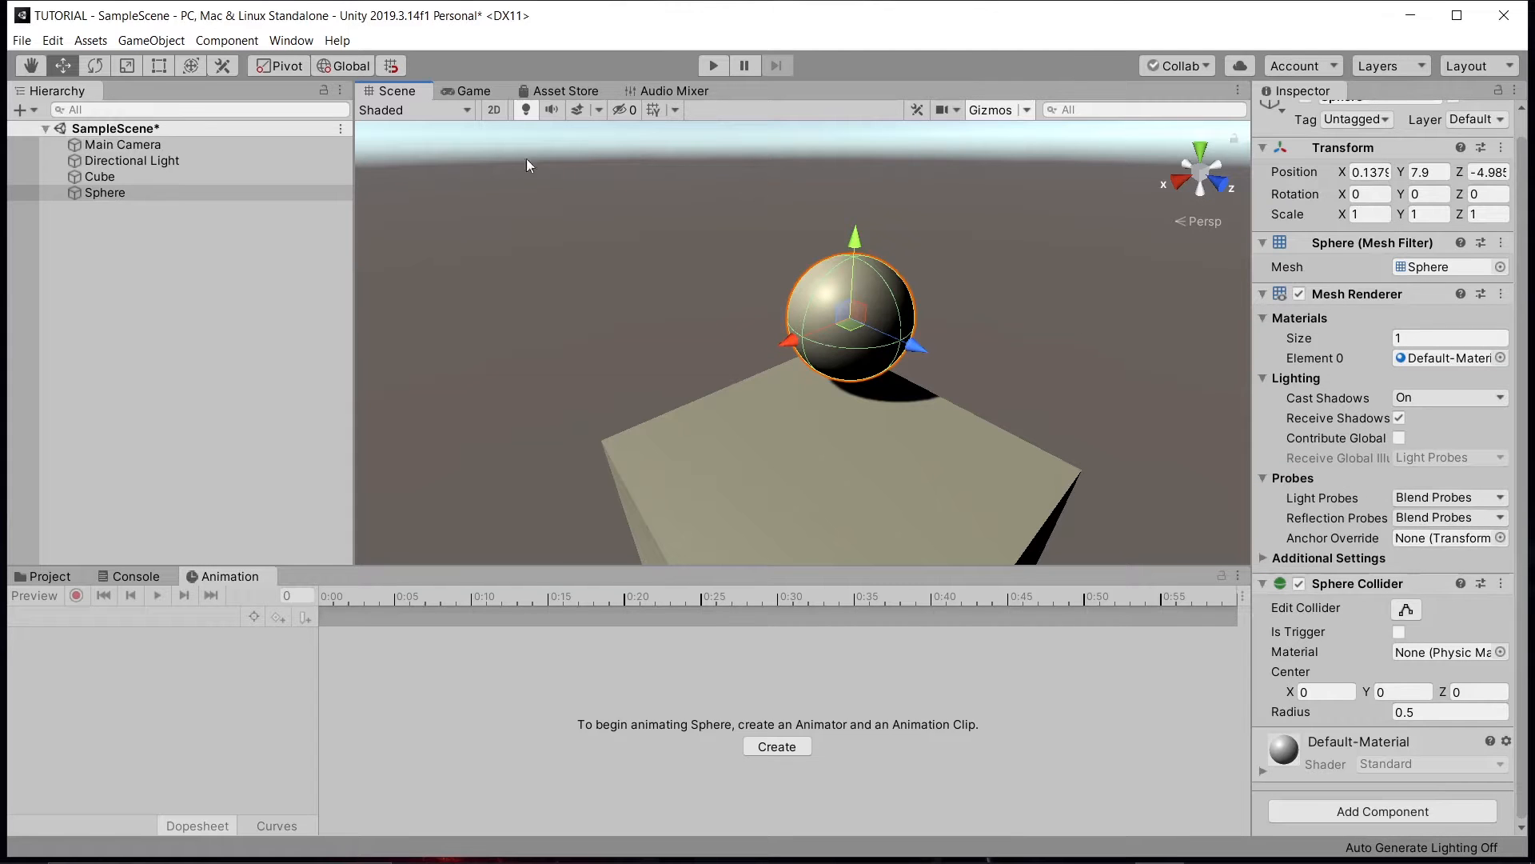
{"action": "right_click", "coordinate": [233, 241]}
{"action": "left_click", "coordinate": [185, 239]}
{"action": "right_click", "coordinate": [185, 239]}
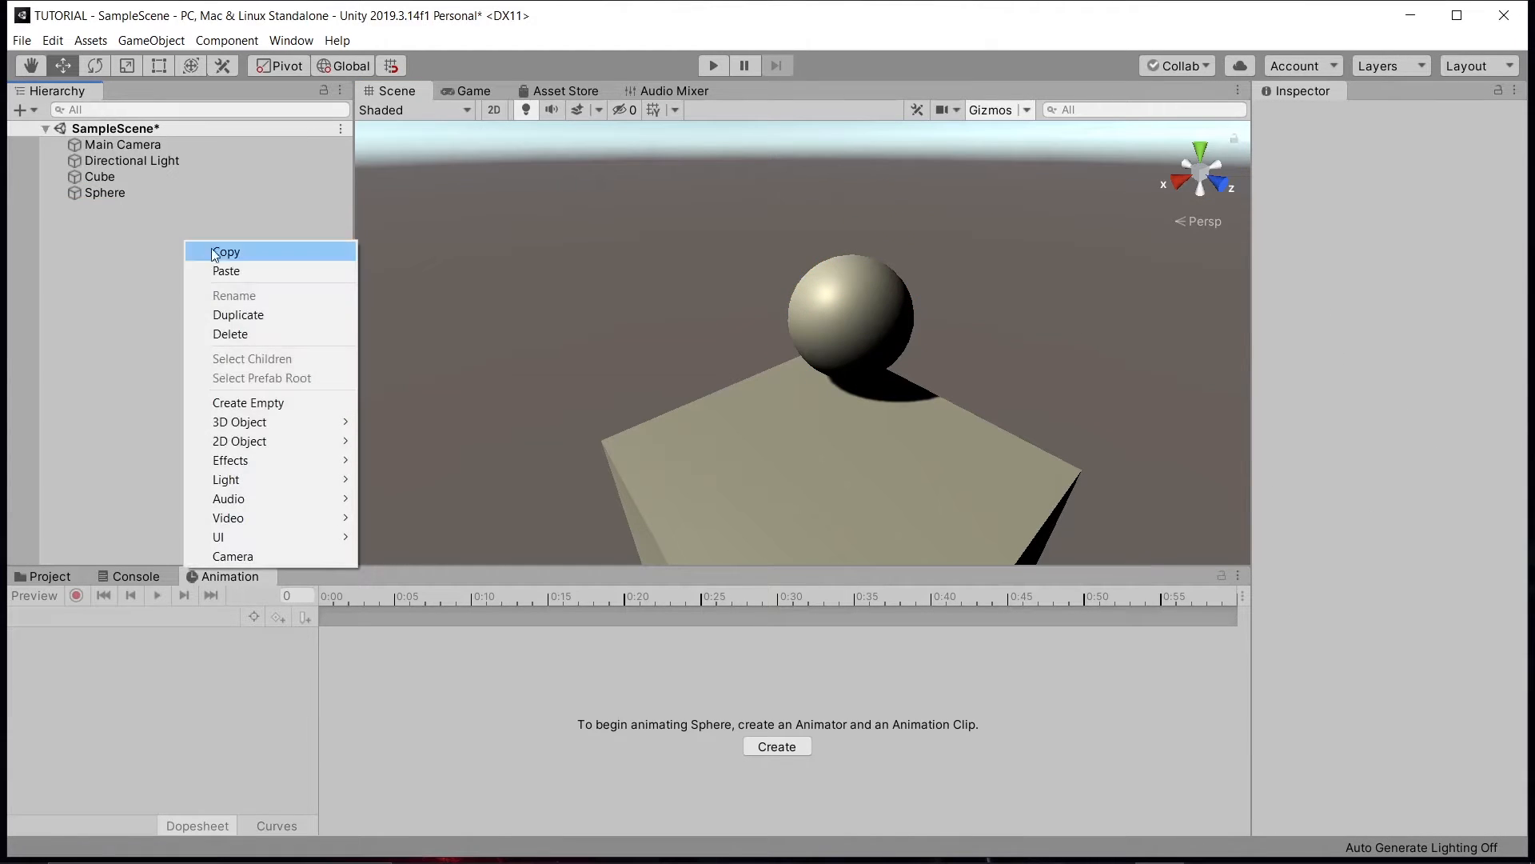
{"action": "mouse_move", "coordinate": [305, 419]}
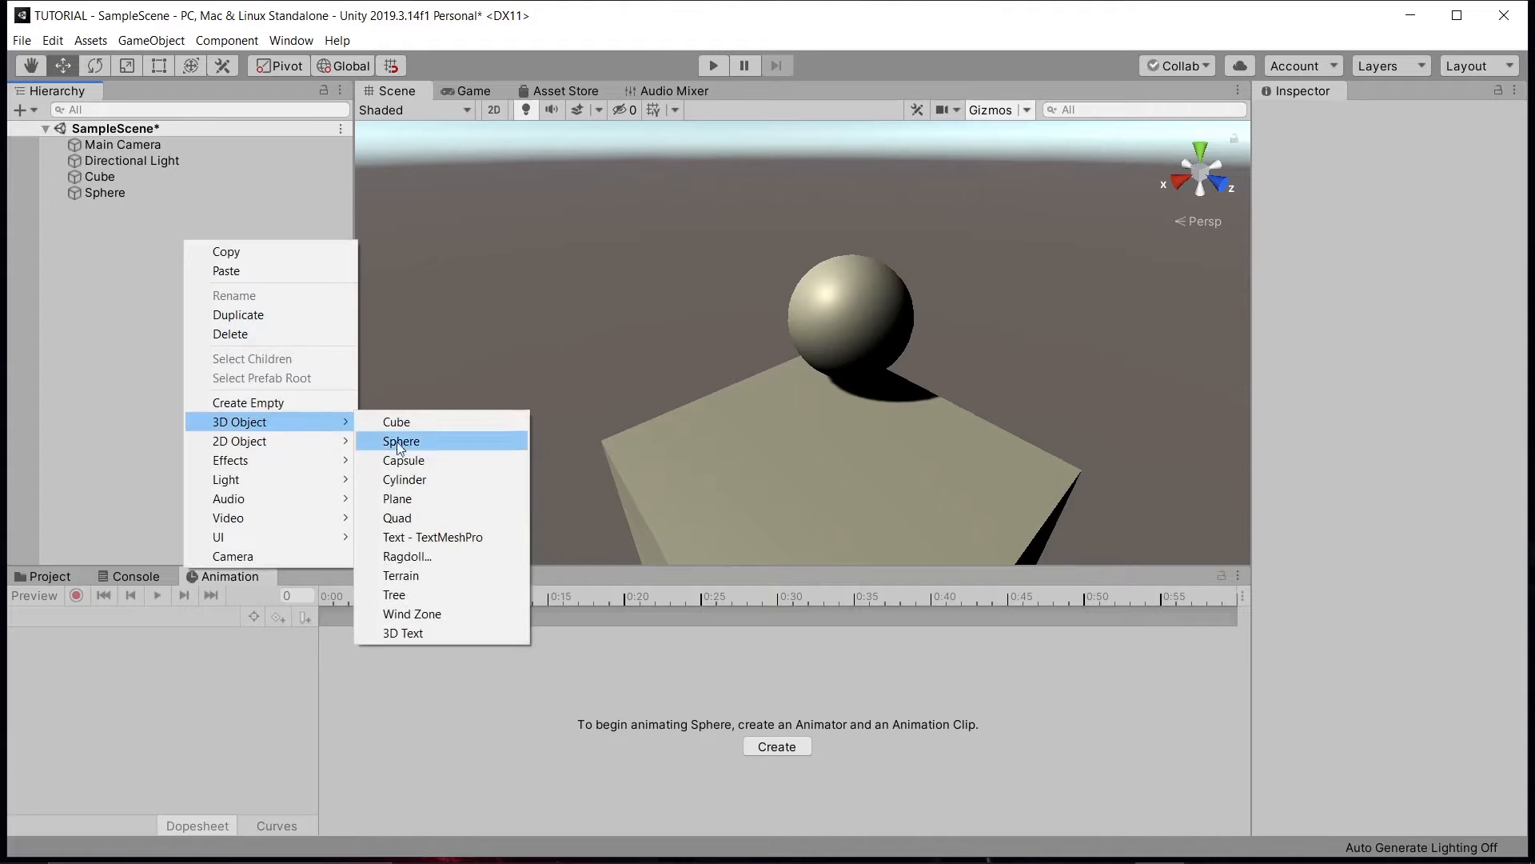
{"action": "left_click", "coordinate": [507, 470]}
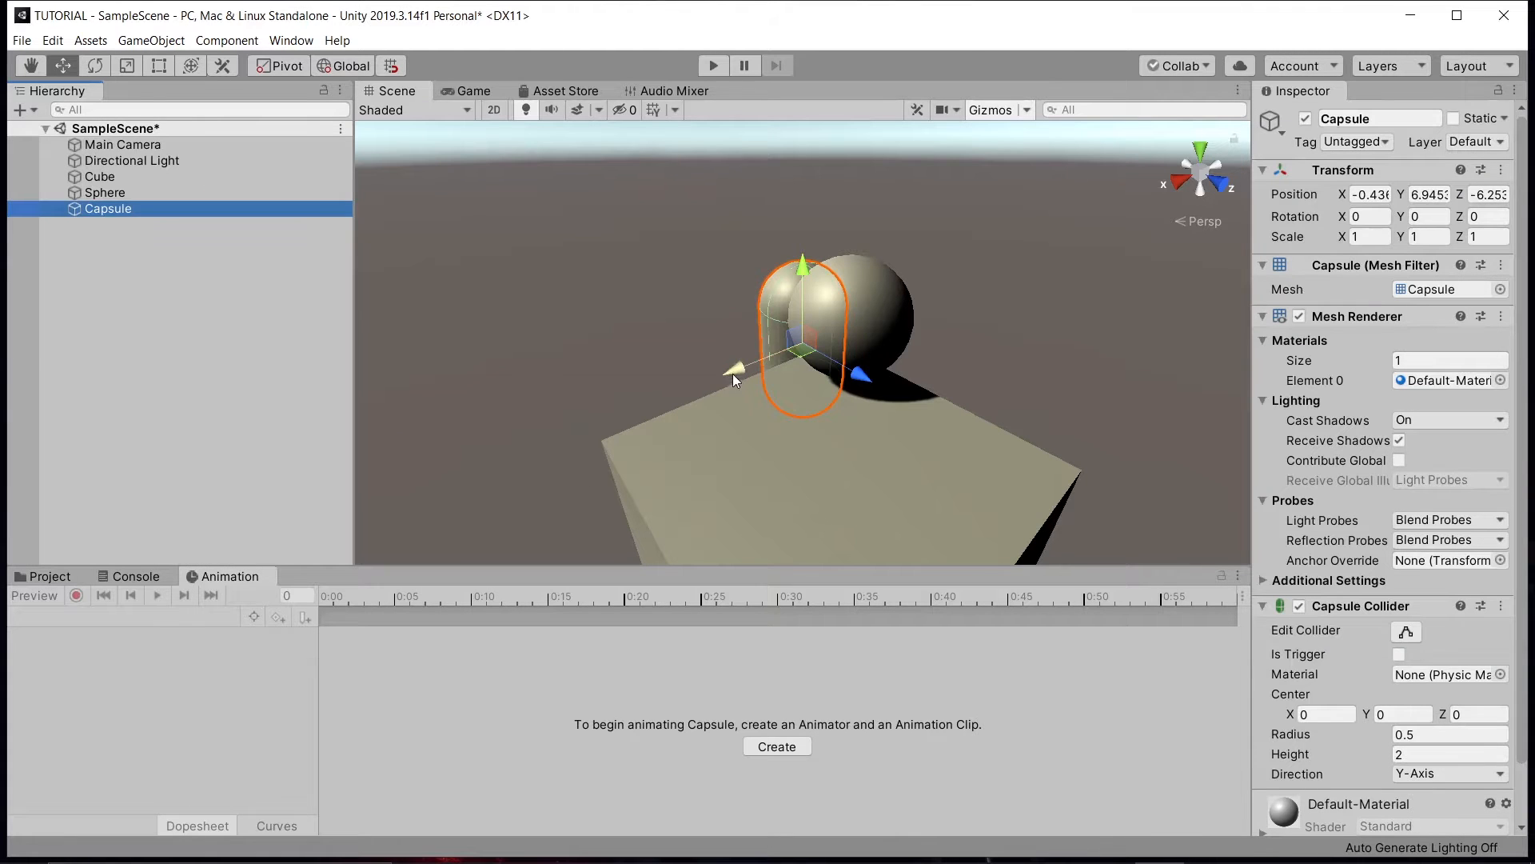
- Move the capsule onto the cube beside the sphere, to about X 0.95, Y 8.2, Z -4.02
{"action": "left_click_drag", "start_coordinate": [691, 398], "coordinate": [684, 270]}
{"action": "left_click_drag", "start_coordinate": [712, 332], "coordinate": [902, 445]}
{"action": "left_click_drag", "start_coordinate": [895, 386], "coordinate": [876, 337]}
{"action": "right_click_drag", "start_coordinate": [864, 331], "coordinate": [1007, 376]}
{"action": "middle_click_drag", "start_coordinate": [780, 330], "coordinate": [809, 272]}
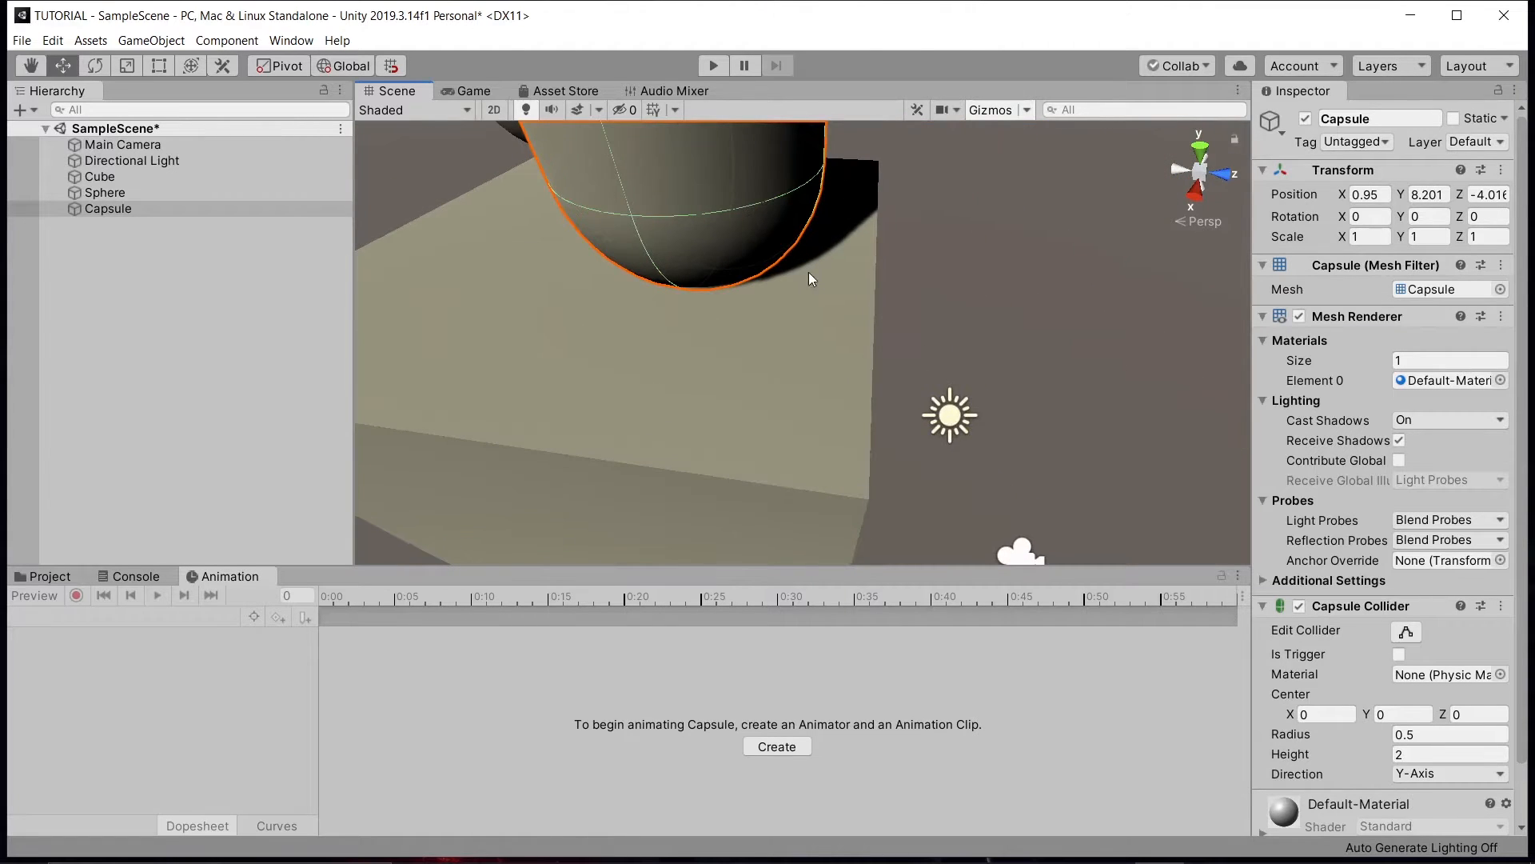
- Shift the capsule on the cube to about X 1.26, Z -4.1 and frame it in the scene
{"action": "scroll", "coordinate": [797, 212], "scroll_direction": "up", "scroll_amount": 2}
{"action": "scroll", "coordinate": [794, 205], "scroll_direction": "down", "scroll_amount": 8}
{"action": "left_click_drag", "start_coordinate": [766, 279], "coordinate": [738, 322]}
{"action": "left_click_drag", "start_coordinate": [845, 276], "coordinate": [851, 318]}
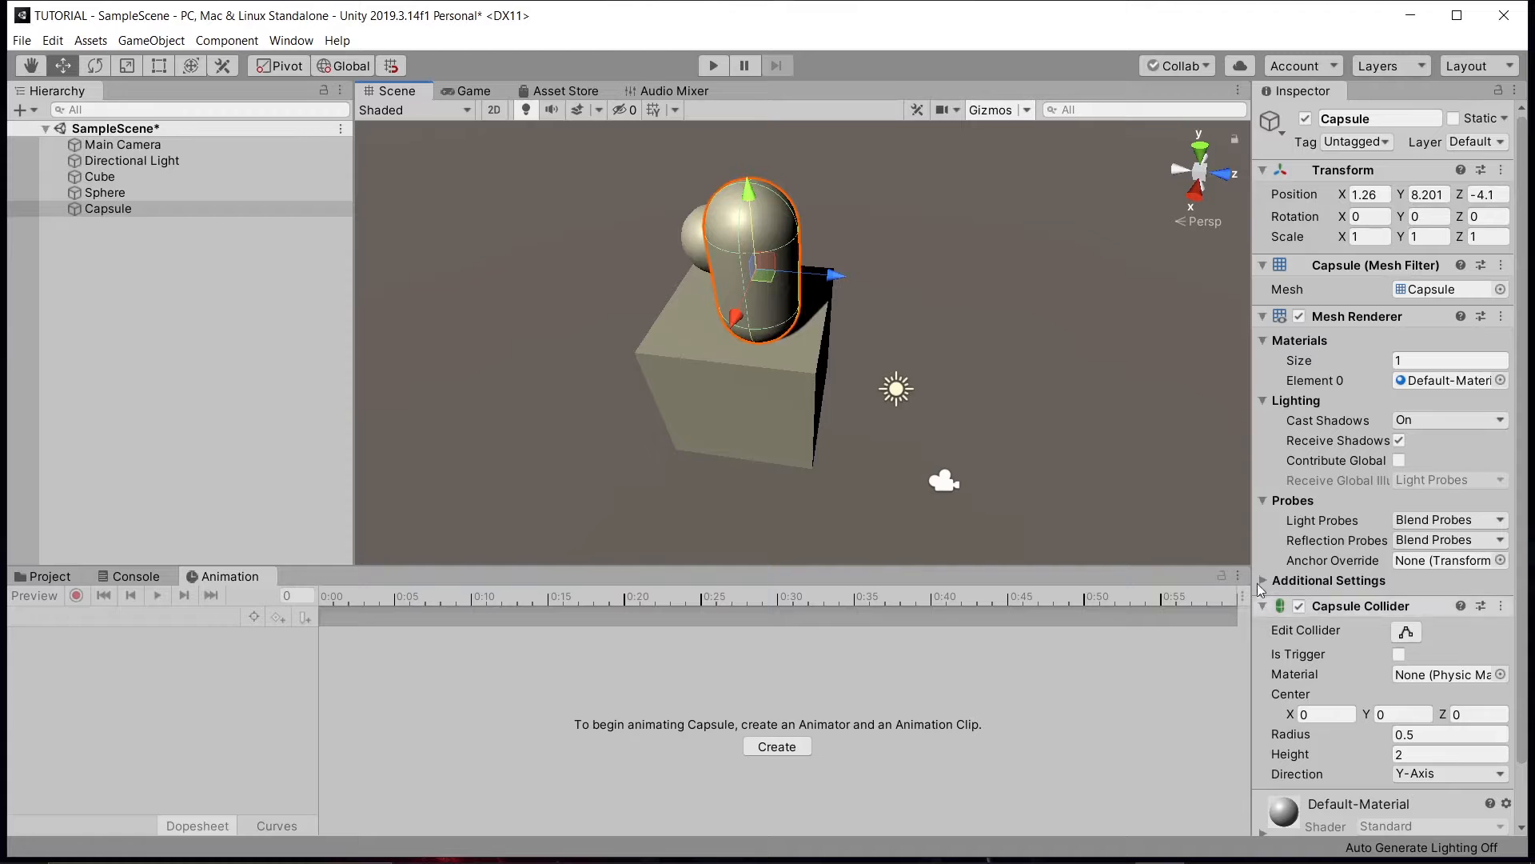
{"action": "left_click_drag", "start_coordinate": [879, 311], "coordinate": [679, 257], "text": "alt"}
{"action": "left_click_drag", "start_coordinate": [816, 324], "coordinate": [559, 260], "text": "alt"}
{"action": "scroll", "coordinate": [770, 352], "scroll_direction": "up", "scroll_amount": 4}
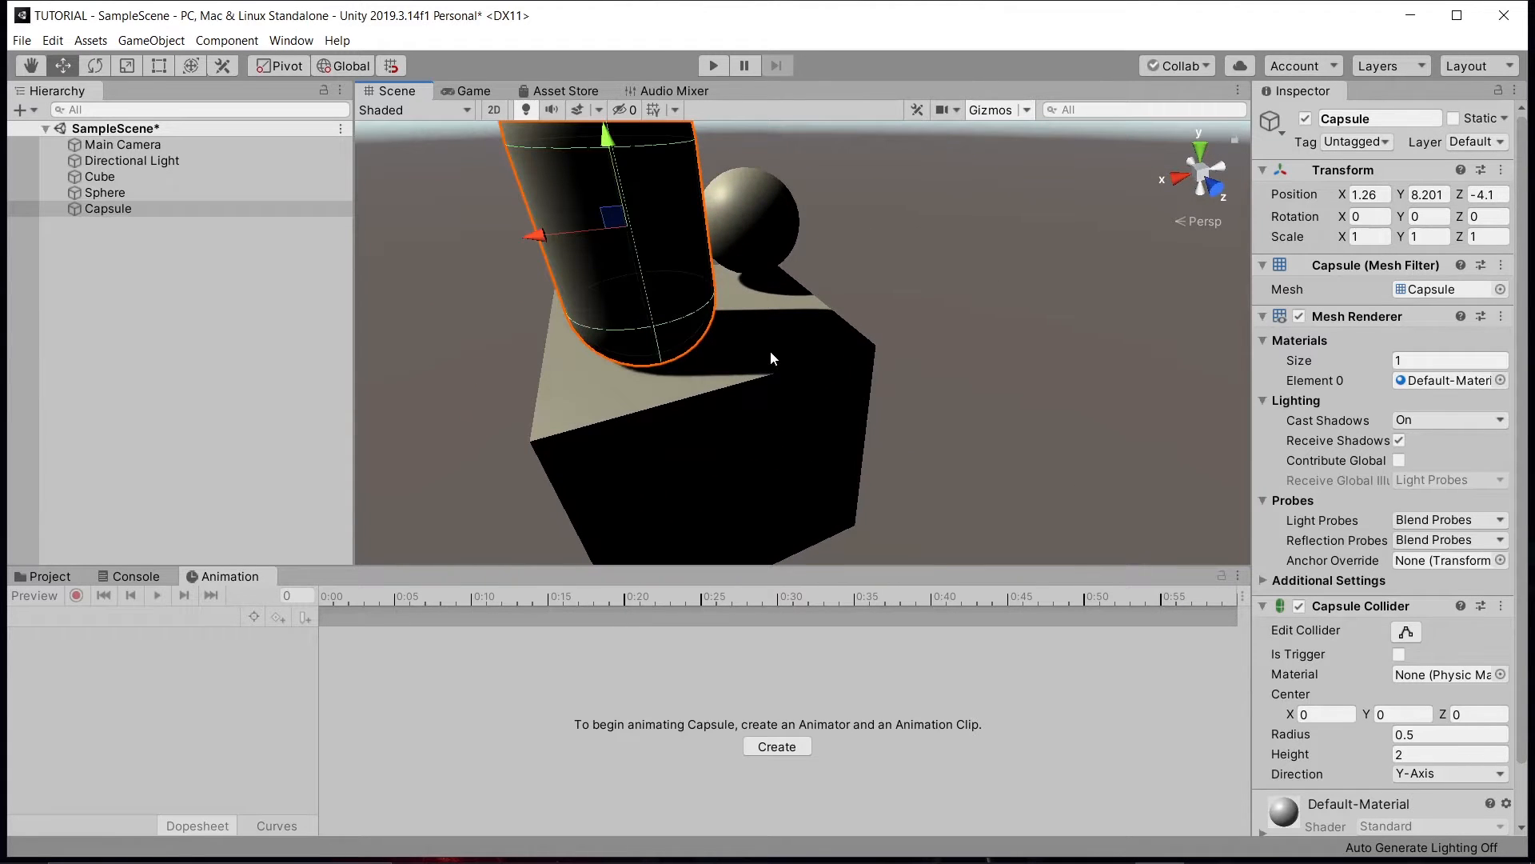
{"action": "key", "text": "f"}
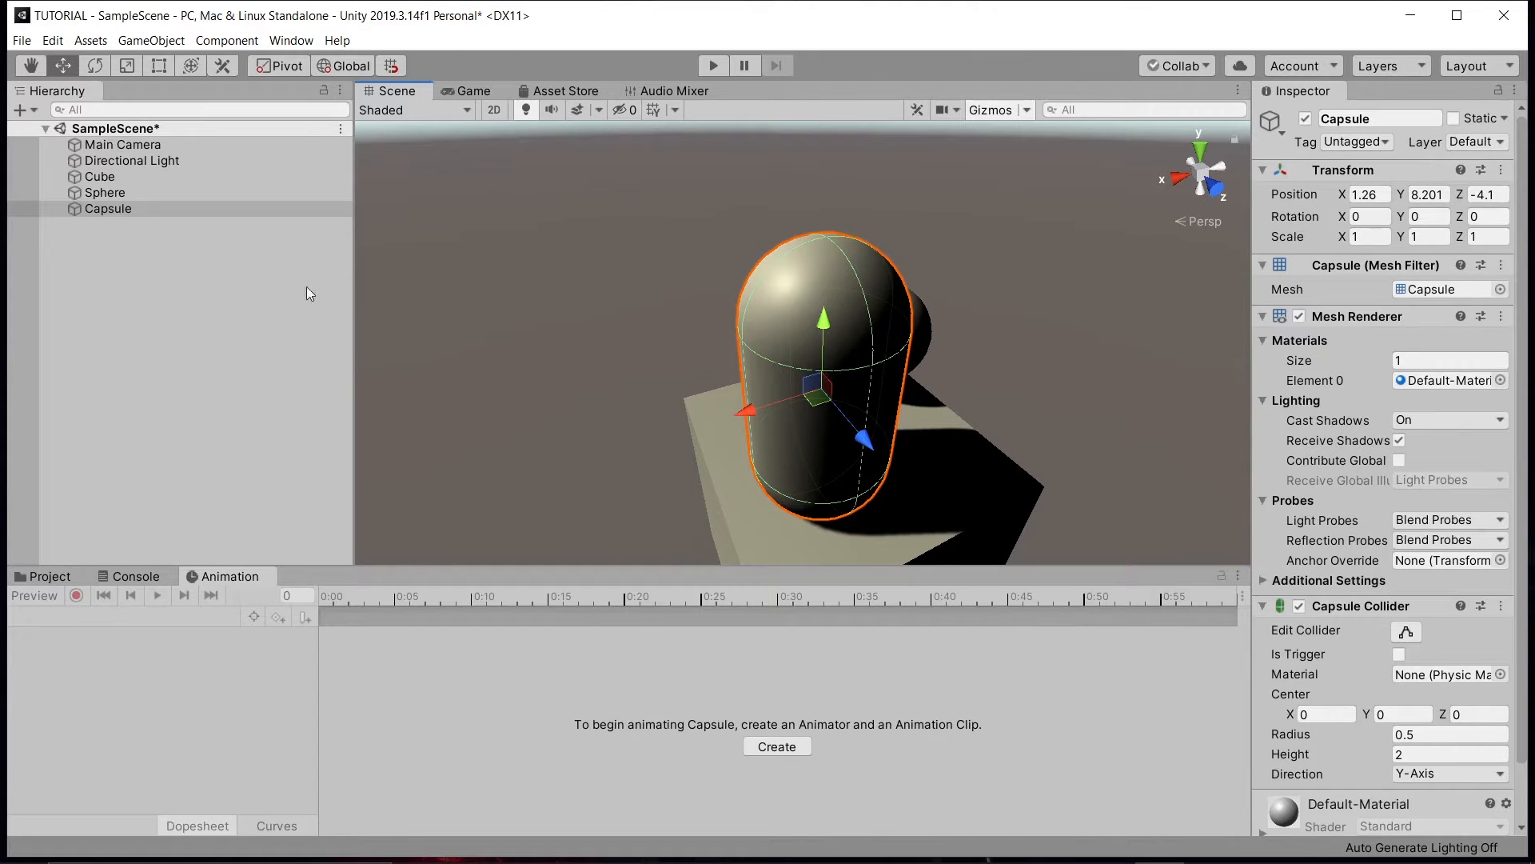
- Add a 3D Plane object and shift it along the X axis to about X 1.62
{"action": "right_click", "coordinate": [162, 267]}
{"action": "left_click", "coordinate": [120, 254]}
{"action": "right_click", "coordinate": [119, 252]}
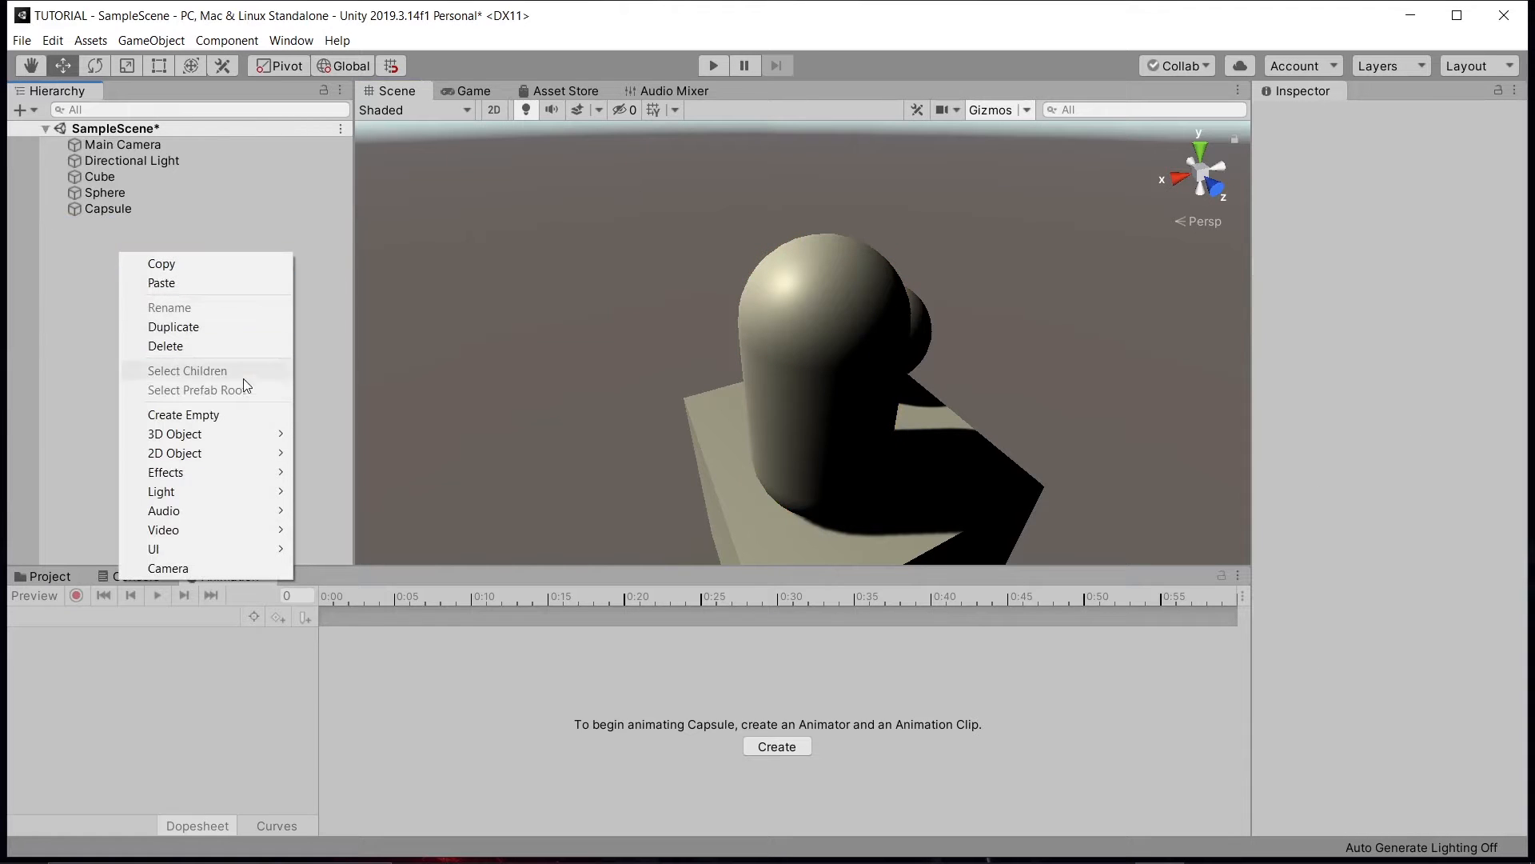
{"action": "mouse_move", "coordinate": [235, 439]}
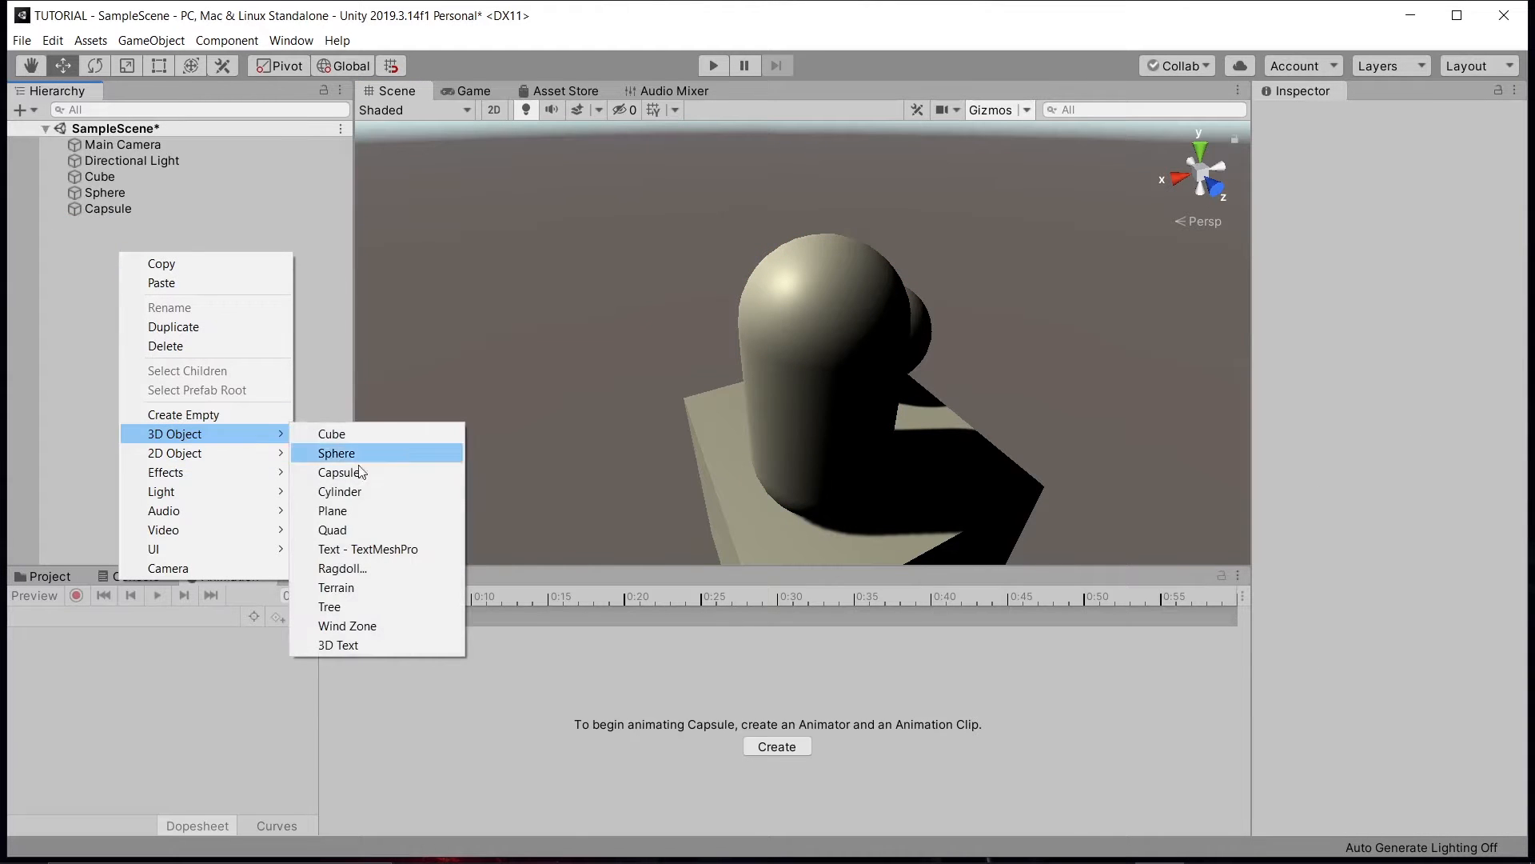
{"action": "left_click", "coordinate": [395, 511]}
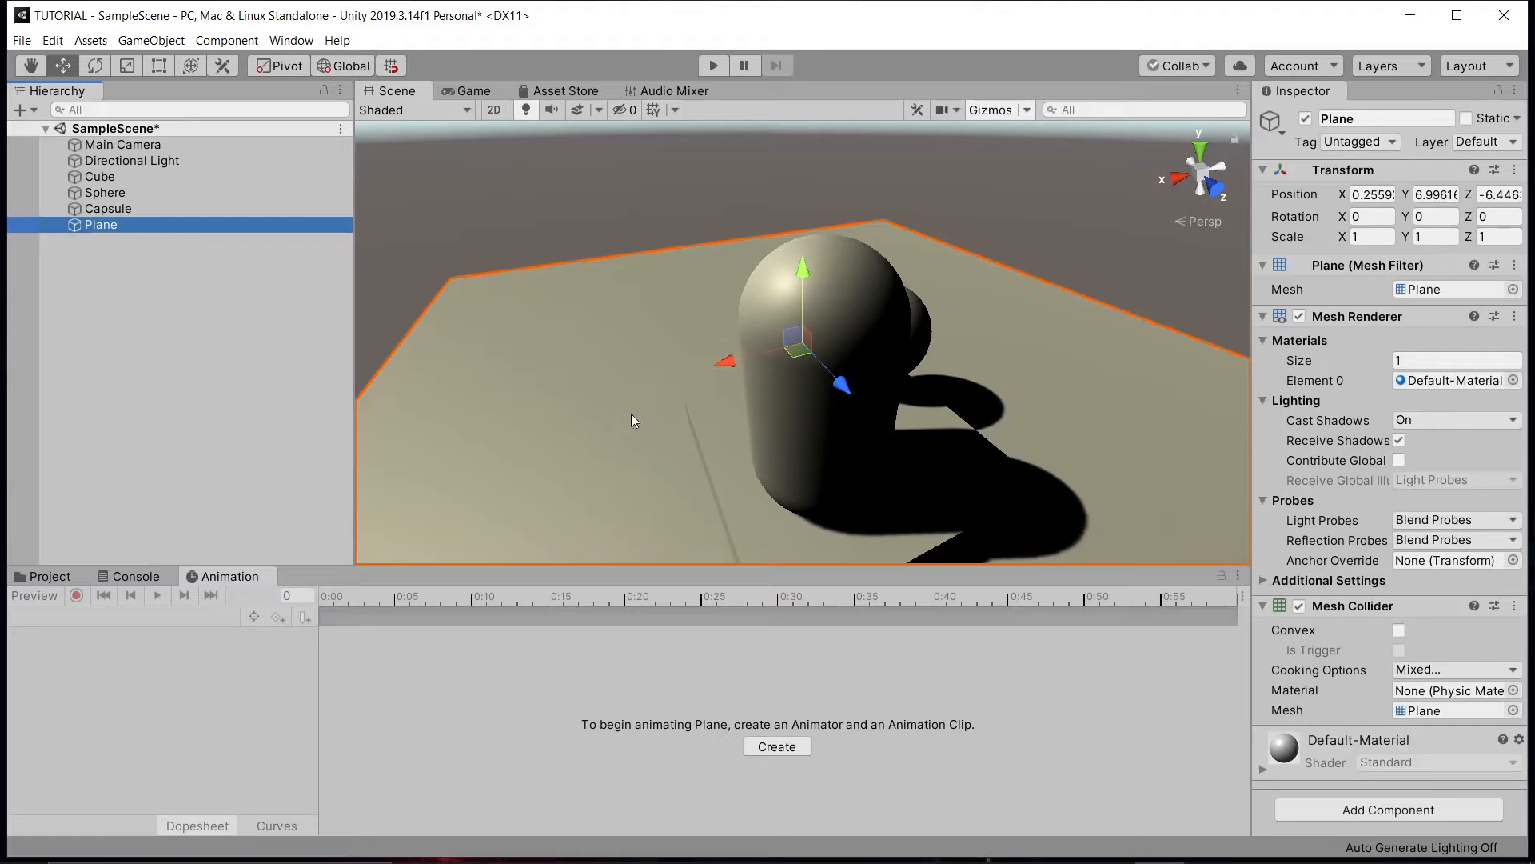
{"action": "left_click_drag", "start_coordinate": [717, 365], "coordinate": [648, 376]}
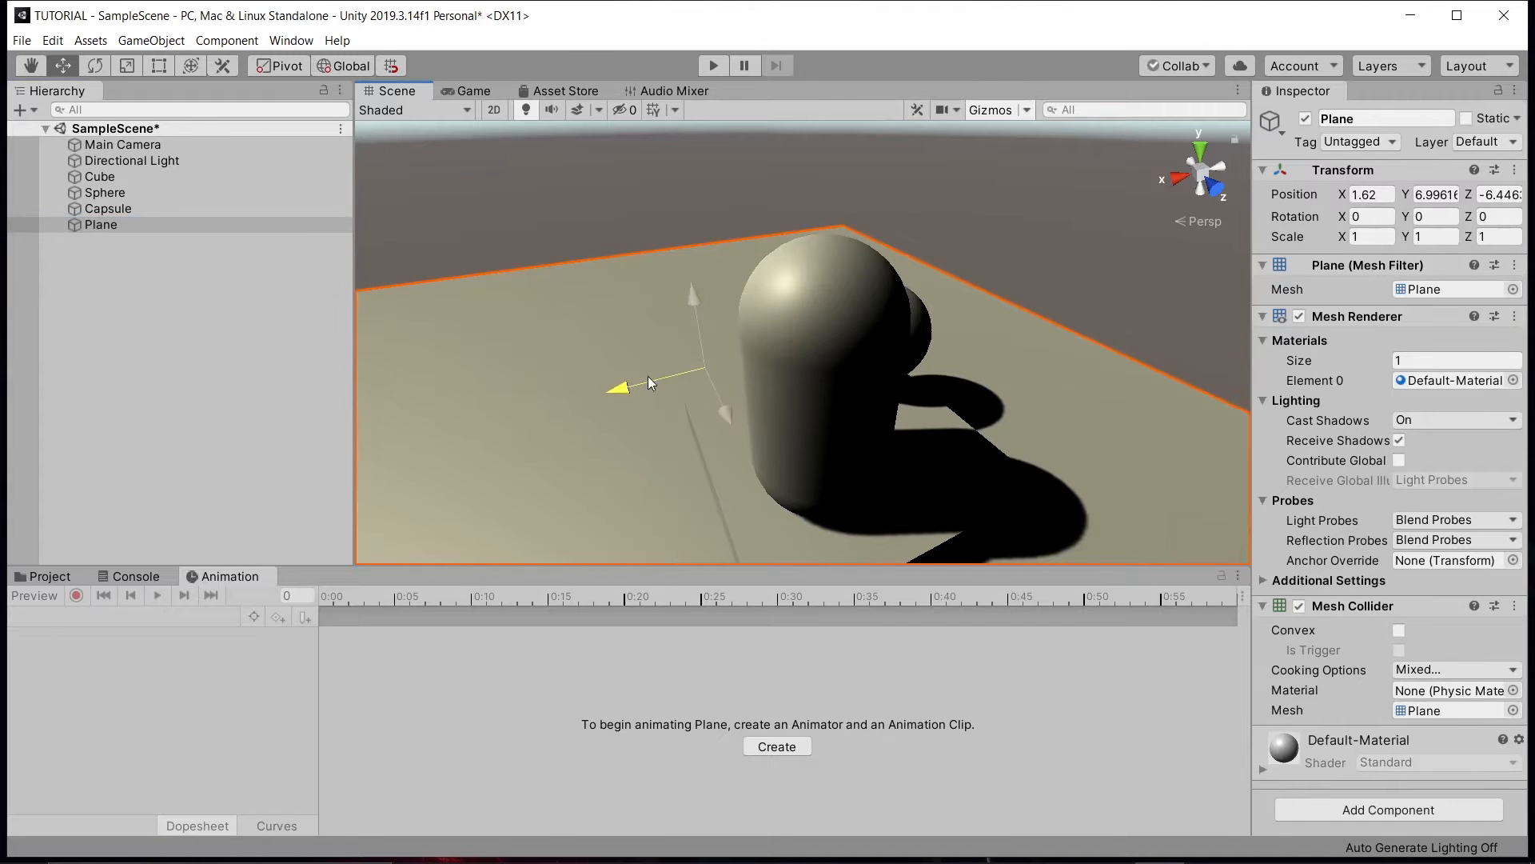
{"action": "right_click_drag", "start_coordinate": [504, 350], "coordinate": [692, 472]}
{"action": "middle_click_drag", "start_coordinate": [632, 432], "coordinate": [988, 299]}
{"action": "right_click_drag", "start_coordinate": [688, 416], "coordinate": [844, 185]}
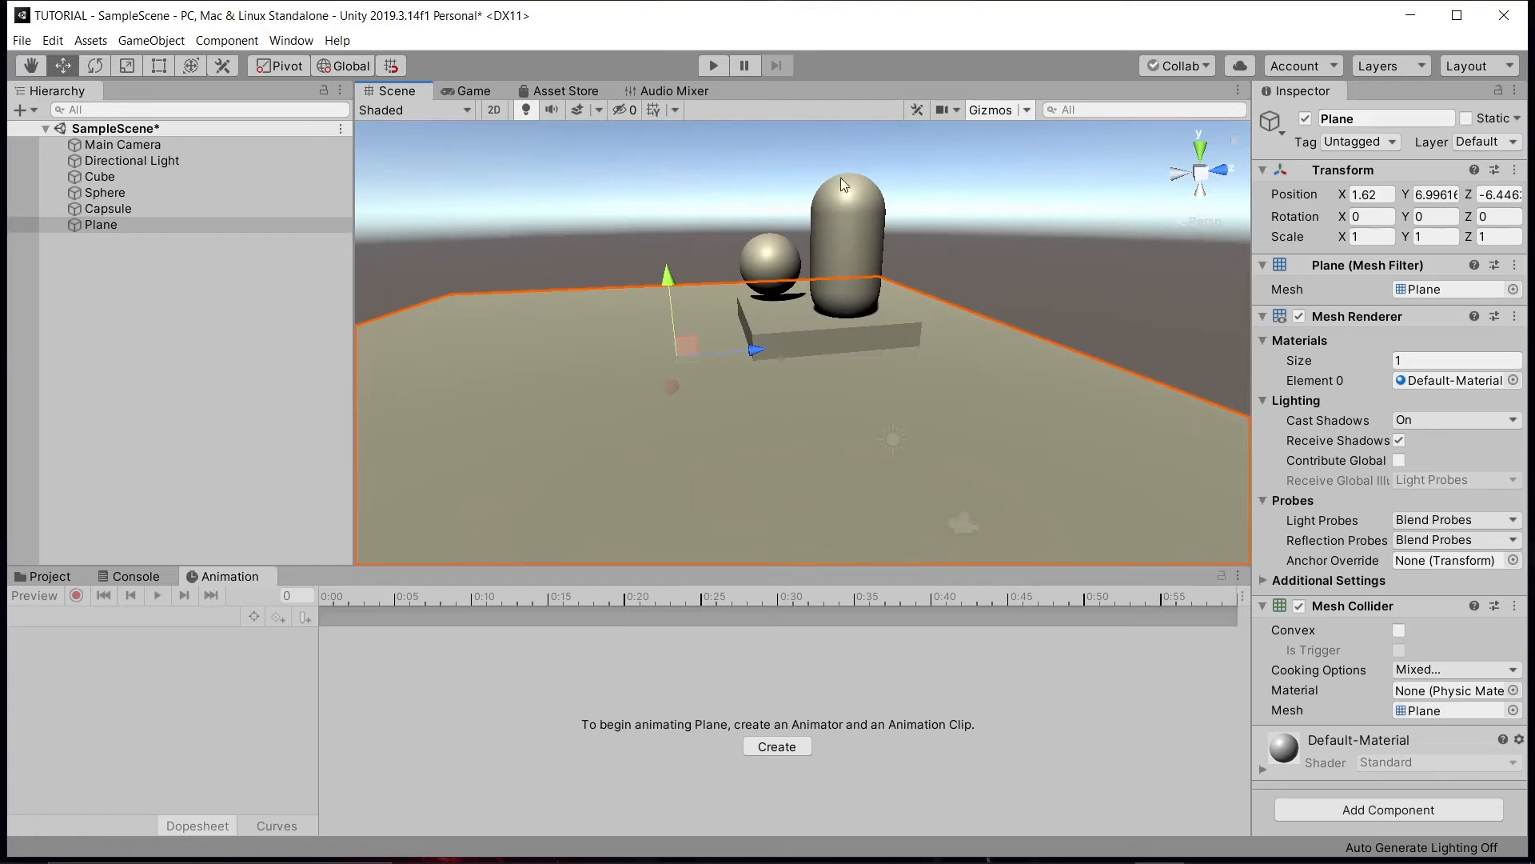
- Move the capsule off the cube along X to about 3.86 and lower it to about Y 7.84 above the plane
{"action": "left_click", "coordinate": [862, 234]}
{"action": "left_click_drag", "start_coordinate": [859, 254], "coordinate": [906, 315]}
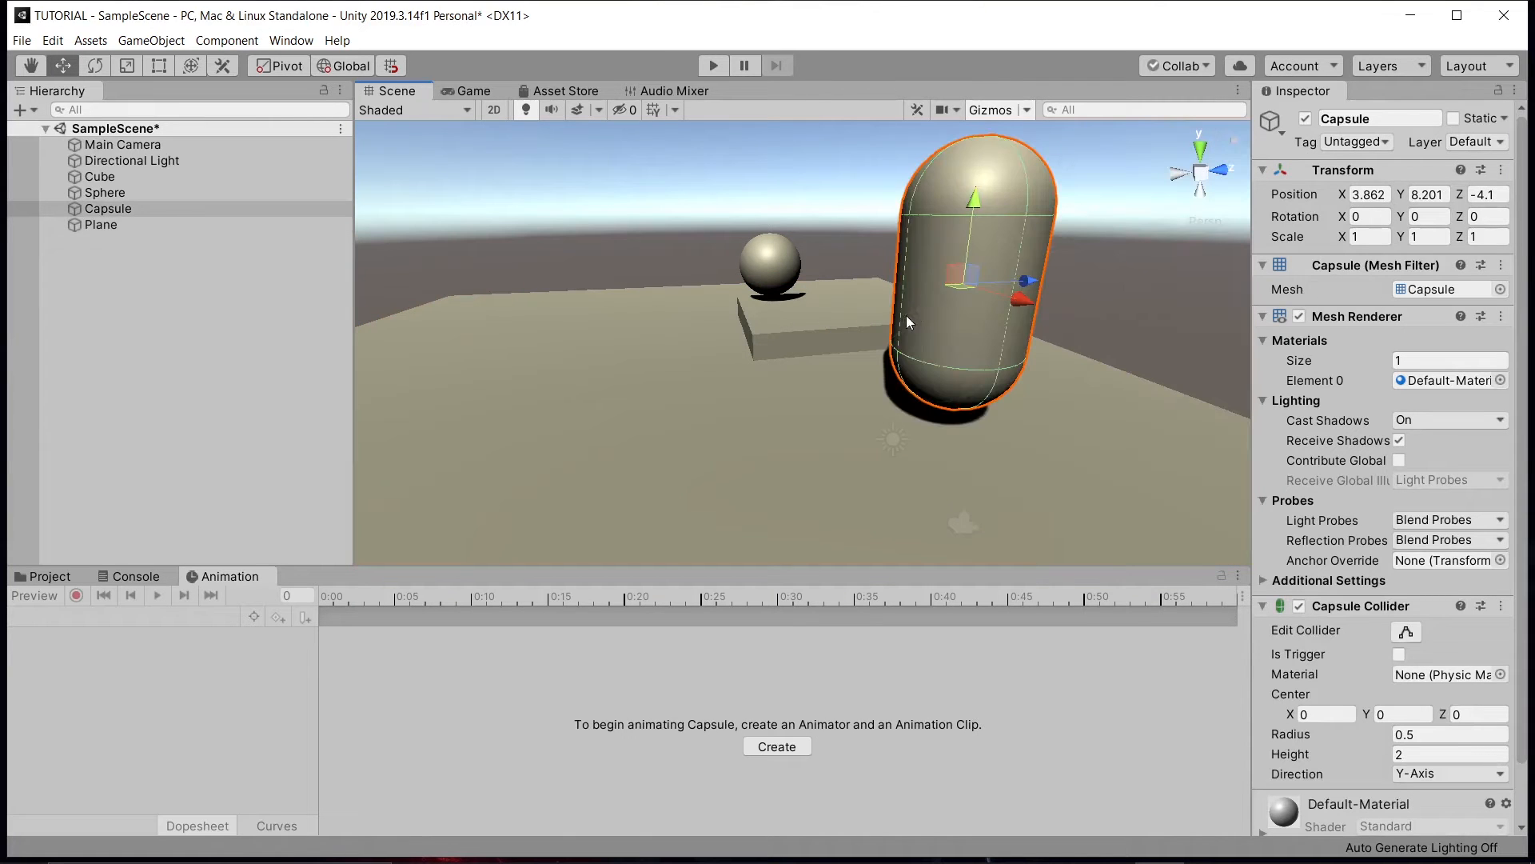
{"action": "left_click_drag", "start_coordinate": [976, 211], "coordinate": [967, 257]}
{"action": "right_click_drag", "start_coordinate": [751, 439], "coordinate": [758, 543]}
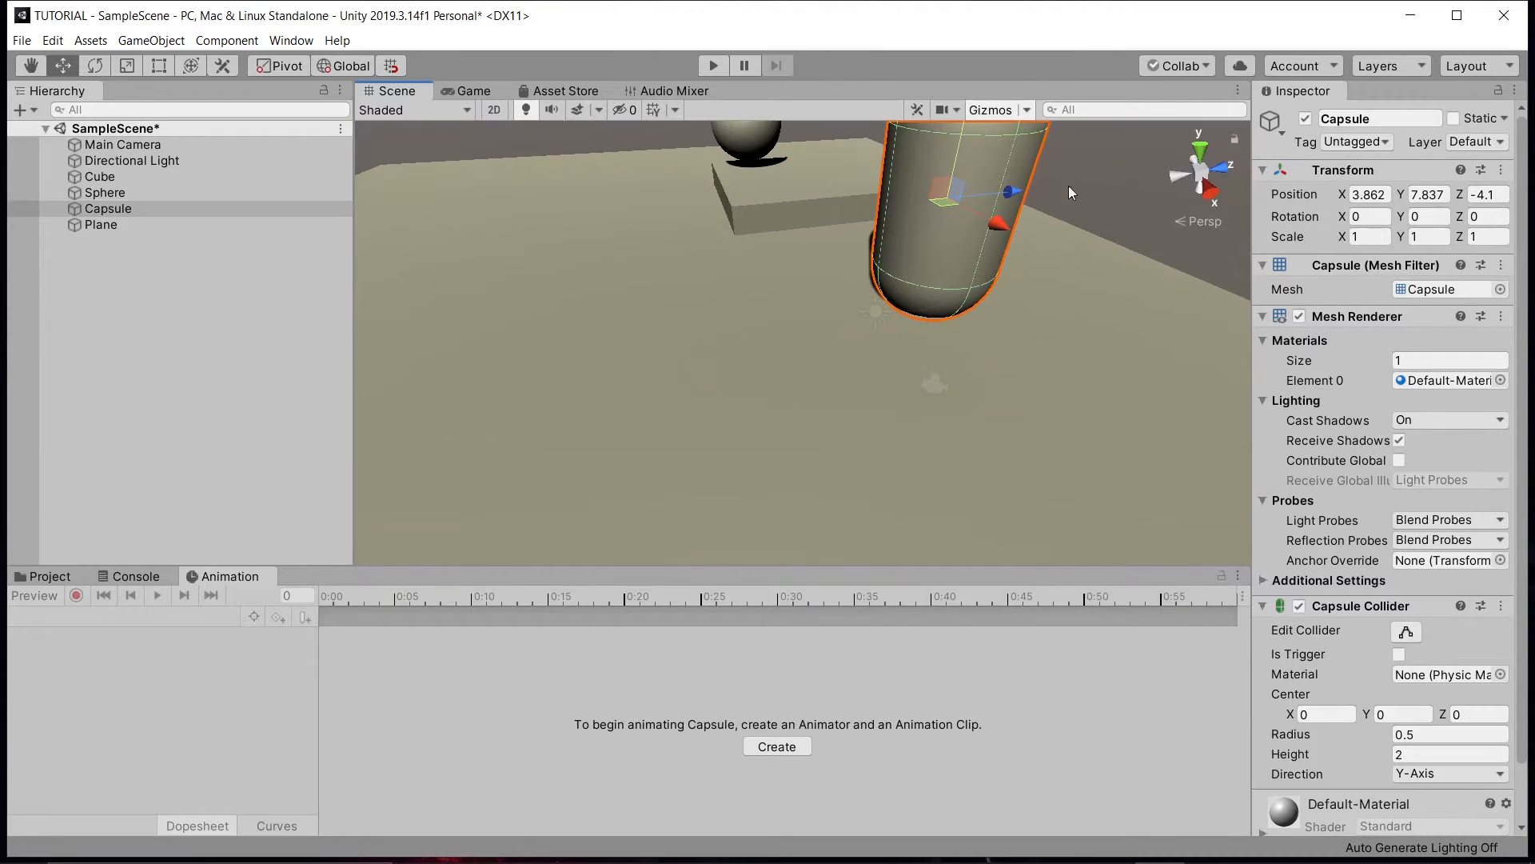
- Move the capsule across the plane to about X 0.56, Z -7.08
{"action": "left_click_drag", "start_coordinate": [1000, 196], "coordinate": [658, 272]}
{"action": "left_click_drag", "start_coordinate": [473, 276], "coordinate": [587, 103]}
{"action": "right_click_drag", "start_coordinate": [756, 268], "coordinate": [974, 250]}
- Select the plane, shift it along X to about -0.08, and reselect the capsule
{"action": "left_click", "coordinate": [854, 424]}
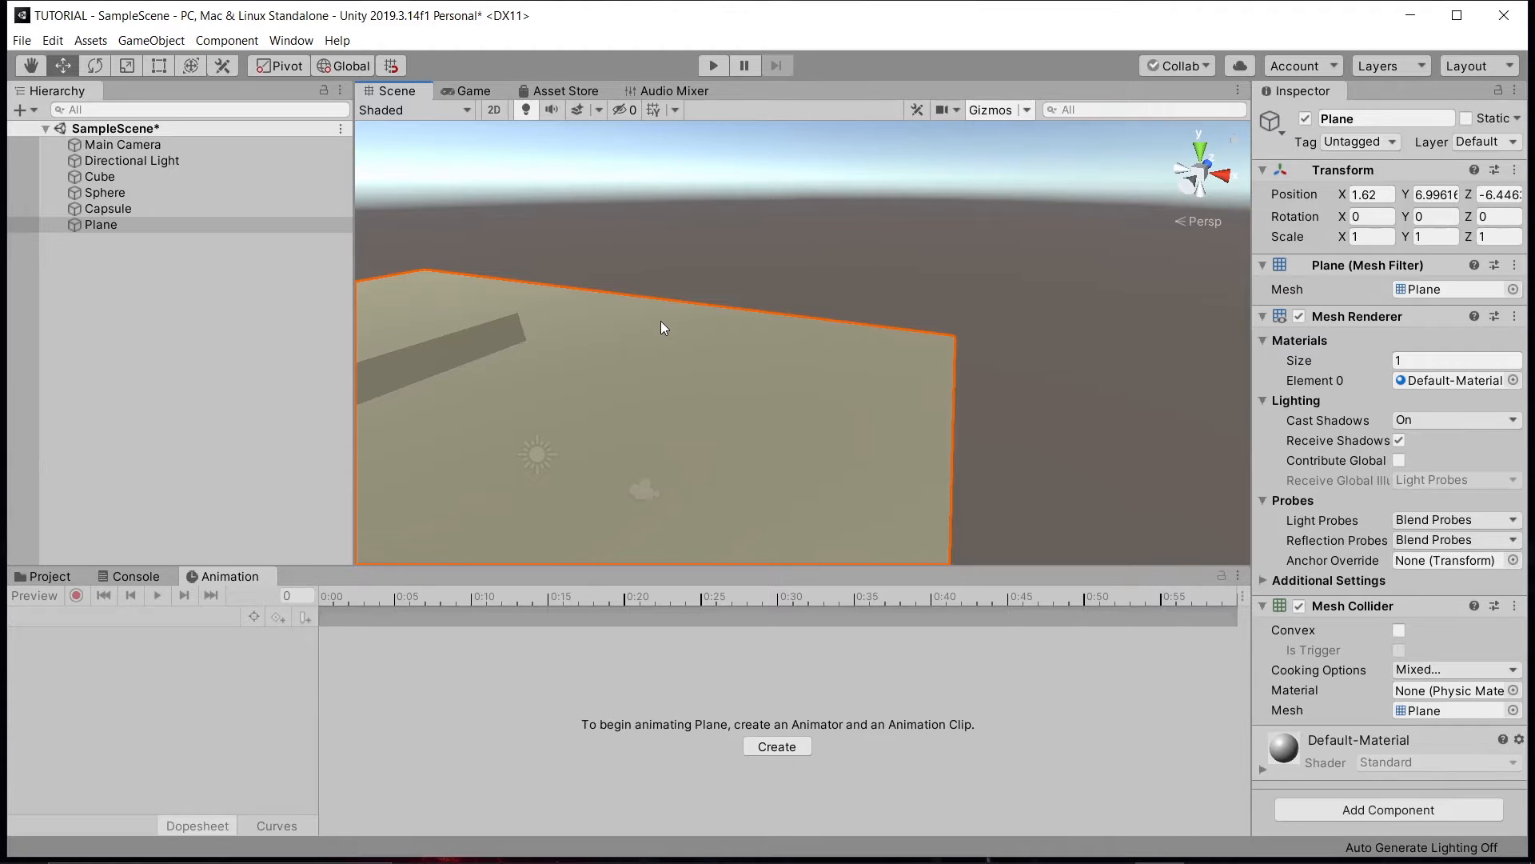
{"action": "right_click_drag", "start_coordinate": [865, 178], "coordinate": [511, 304]}
{"action": "left_click_drag", "start_coordinate": [756, 256], "coordinate": [730, 163]}
{"action": "left_click", "coordinate": [730, 163]}
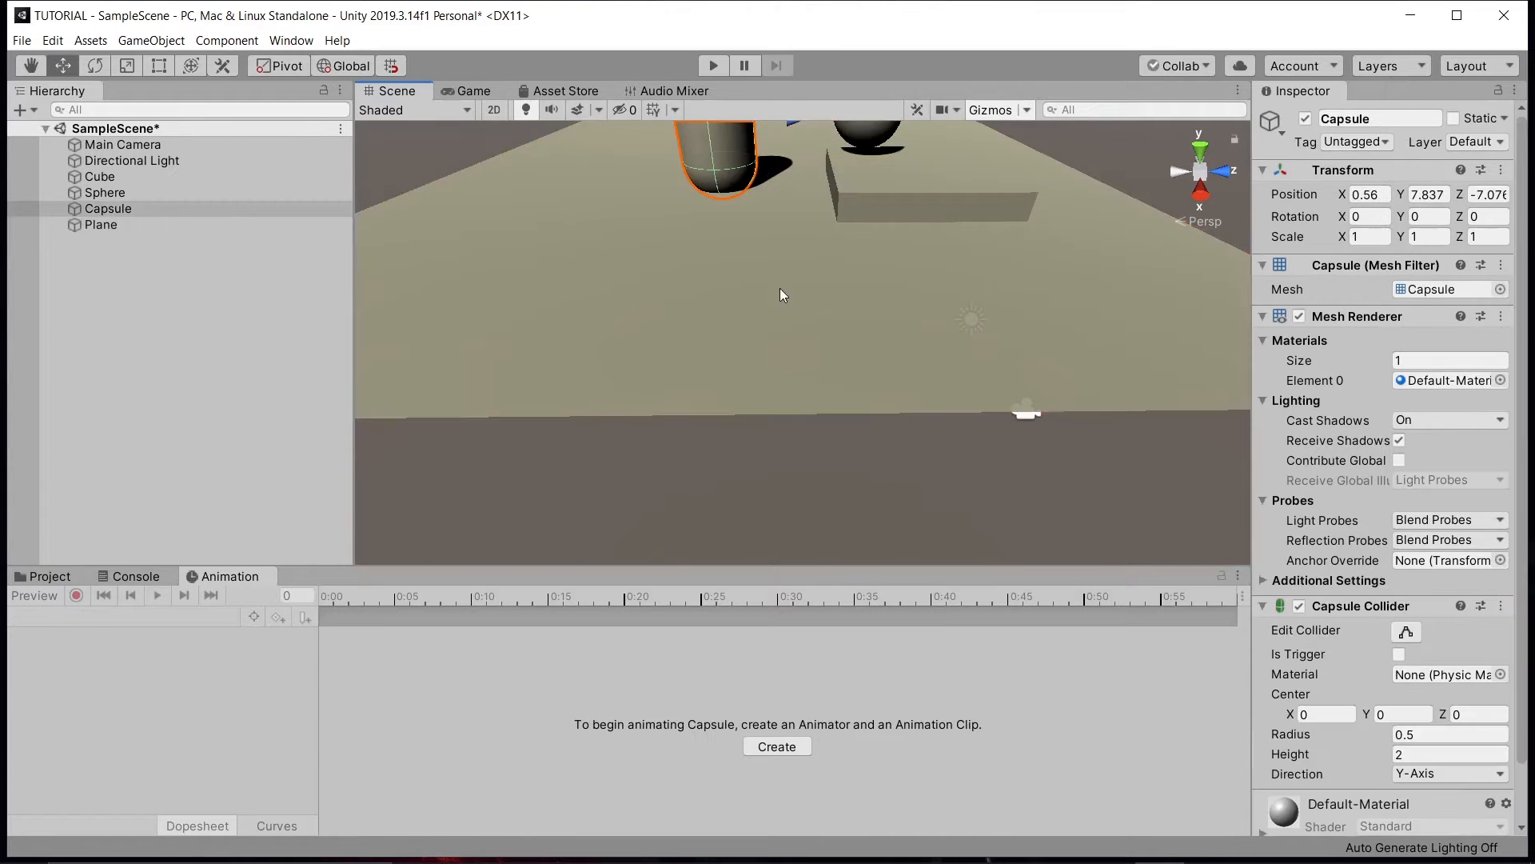
- Add a 3D Quad and a 3D Terrain object to the scene
{"action": "scroll", "coordinate": [768, 344], "scroll_direction": "down", "scroll_amount": 5}
{"action": "right_click", "coordinate": [120, 289]}
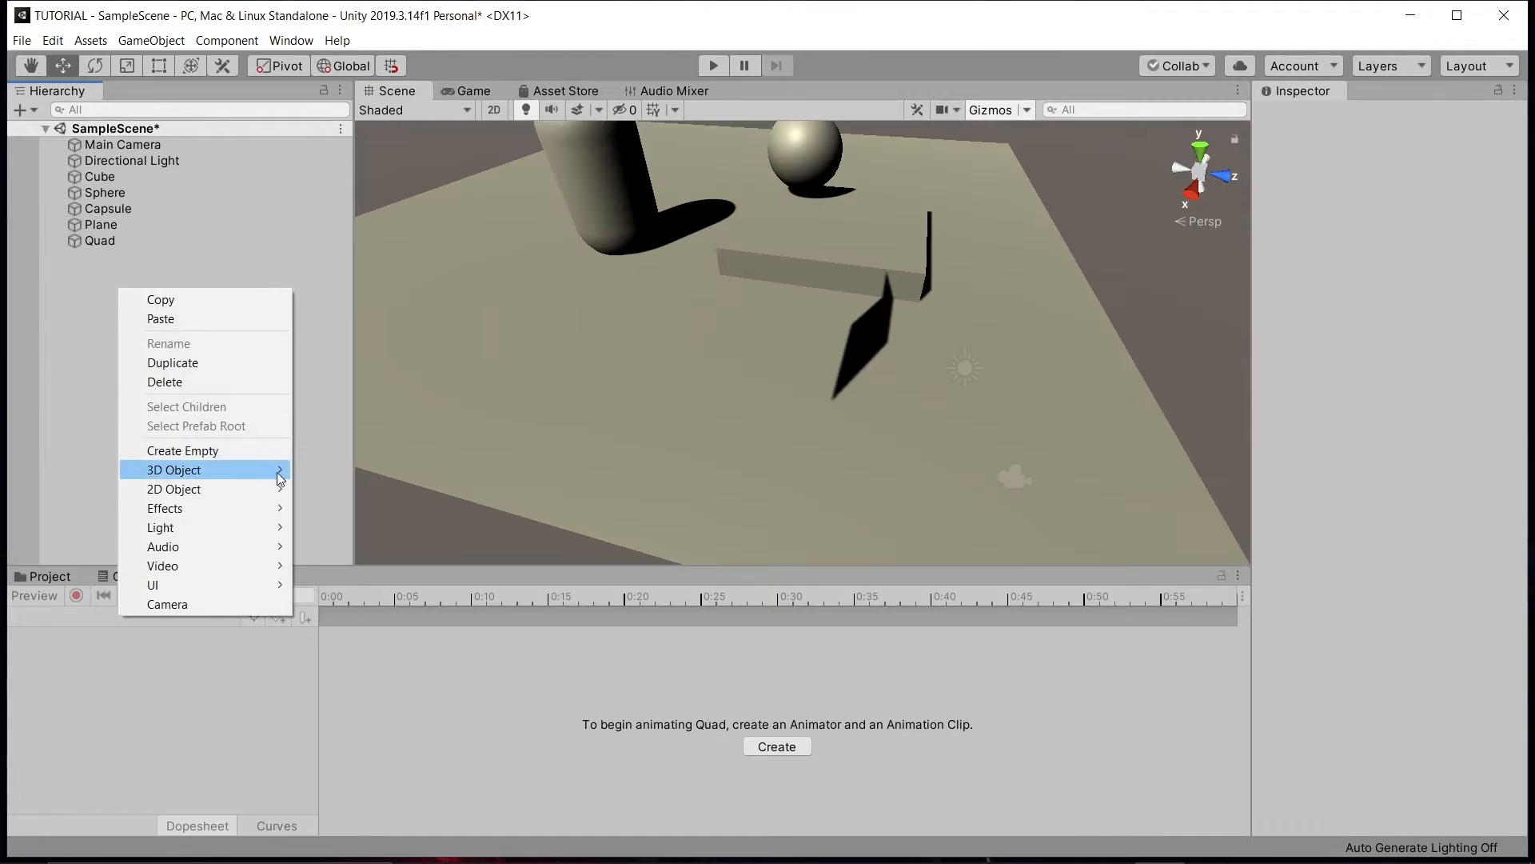
{"action": "mouse_move", "coordinate": [268, 469]}
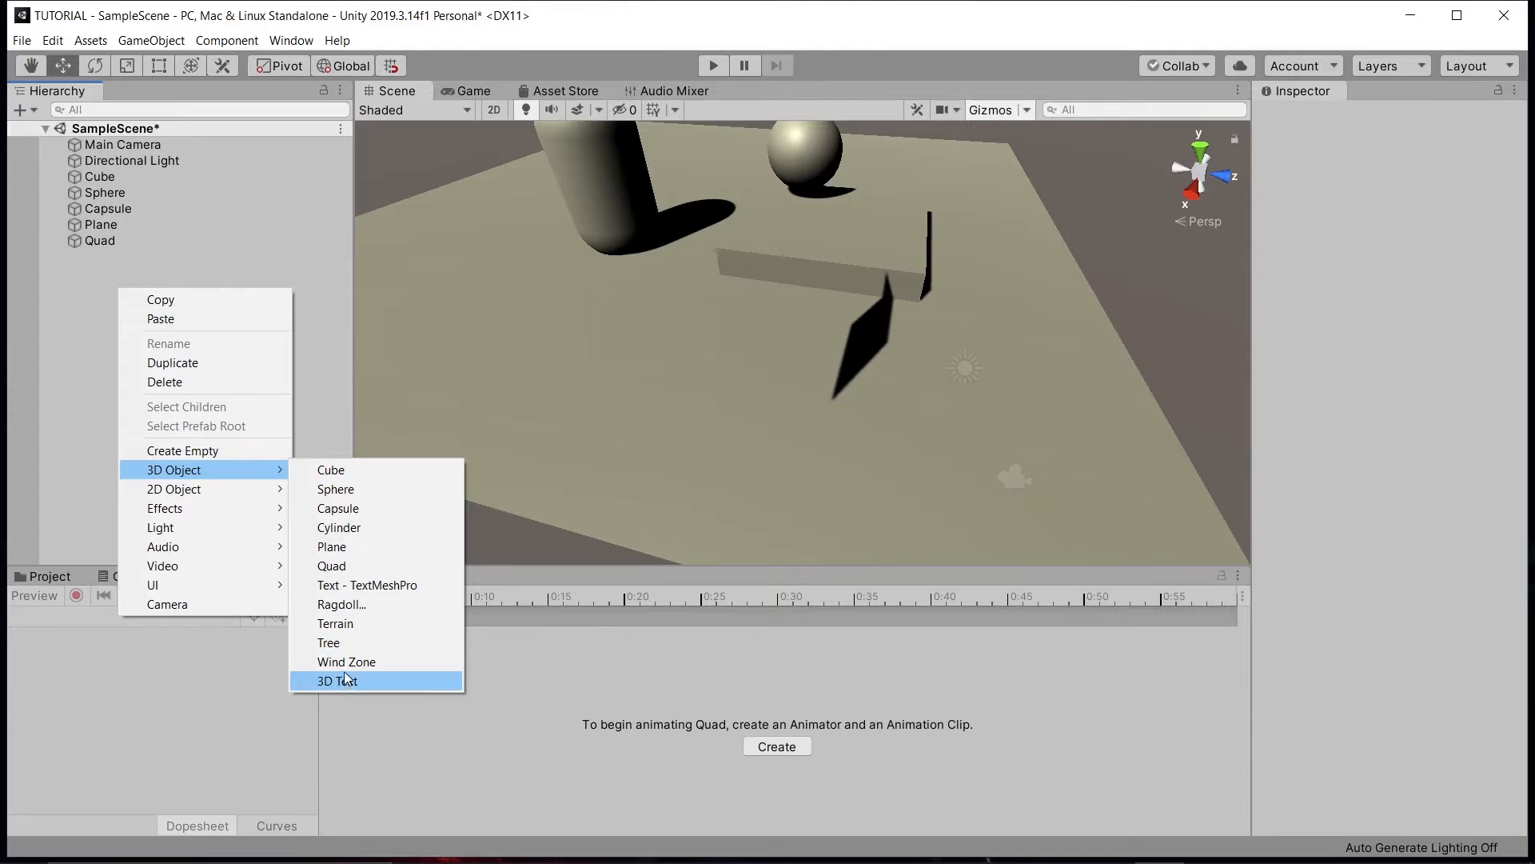
{"action": "left_click", "coordinate": [336, 623]}
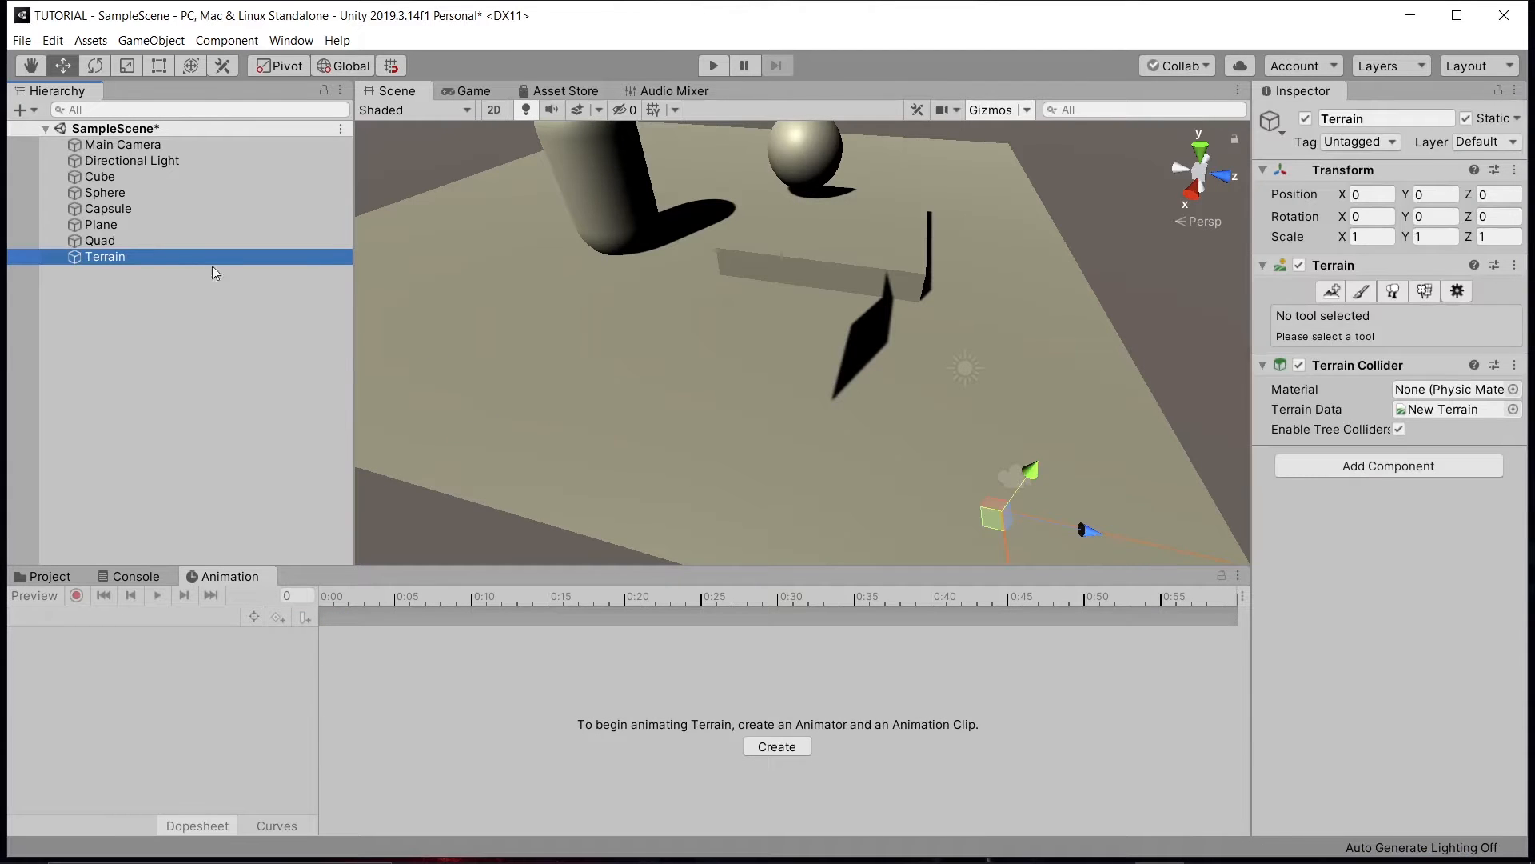
- Frame the terrain and compare its components and surface with those of the plane
{"action": "double_click", "coordinate": [197, 258]}
{"action": "scroll", "coordinate": [607, 411], "scroll_direction": "up", "scroll_amount": 5}
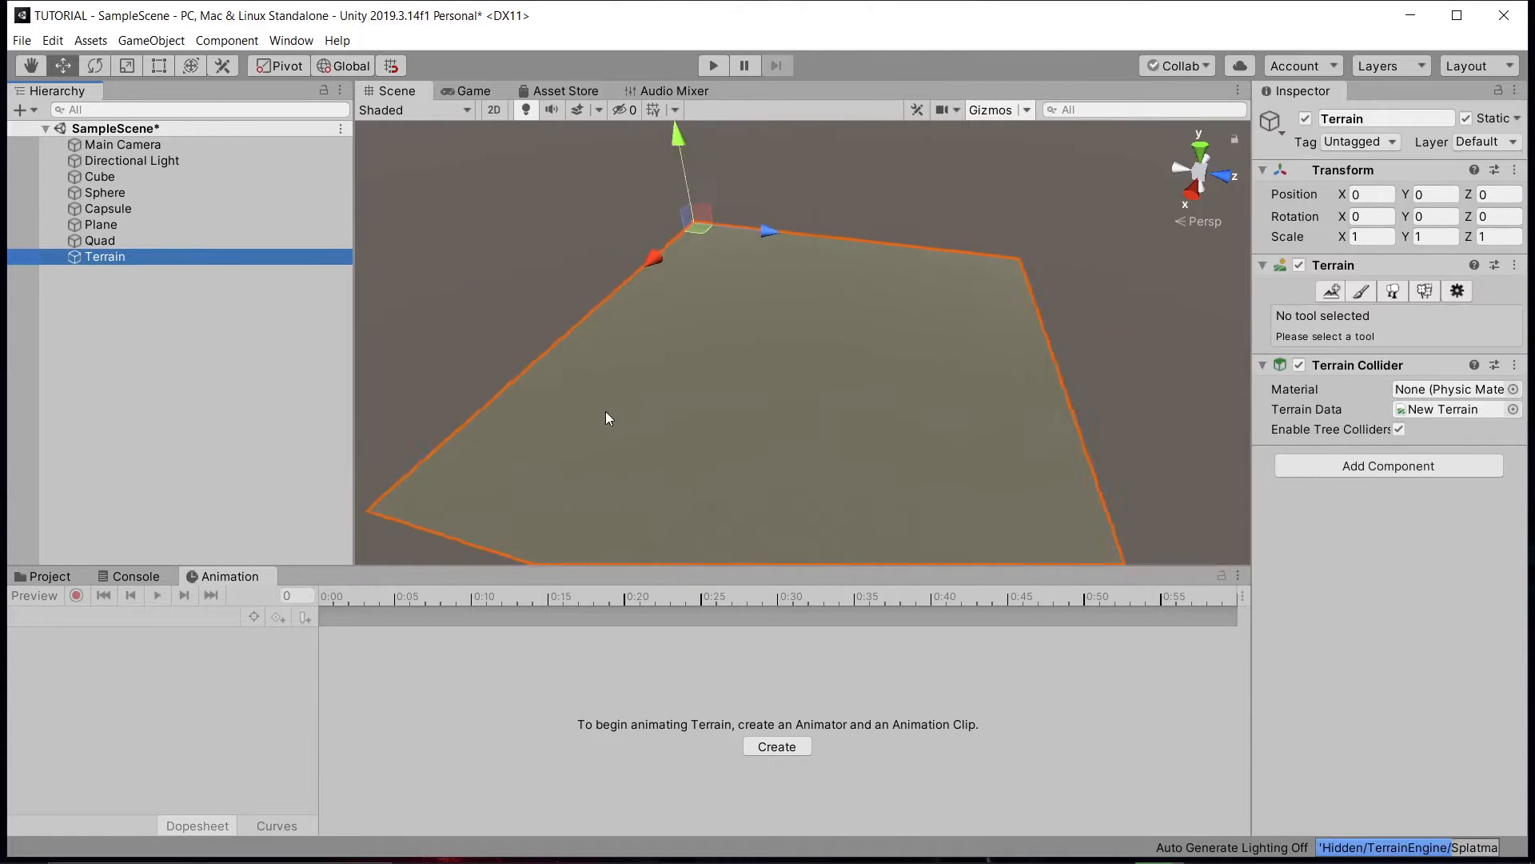
{"action": "scroll", "coordinate": [607, 411], "scroll_direction": "up", "scroll_amount": 3}
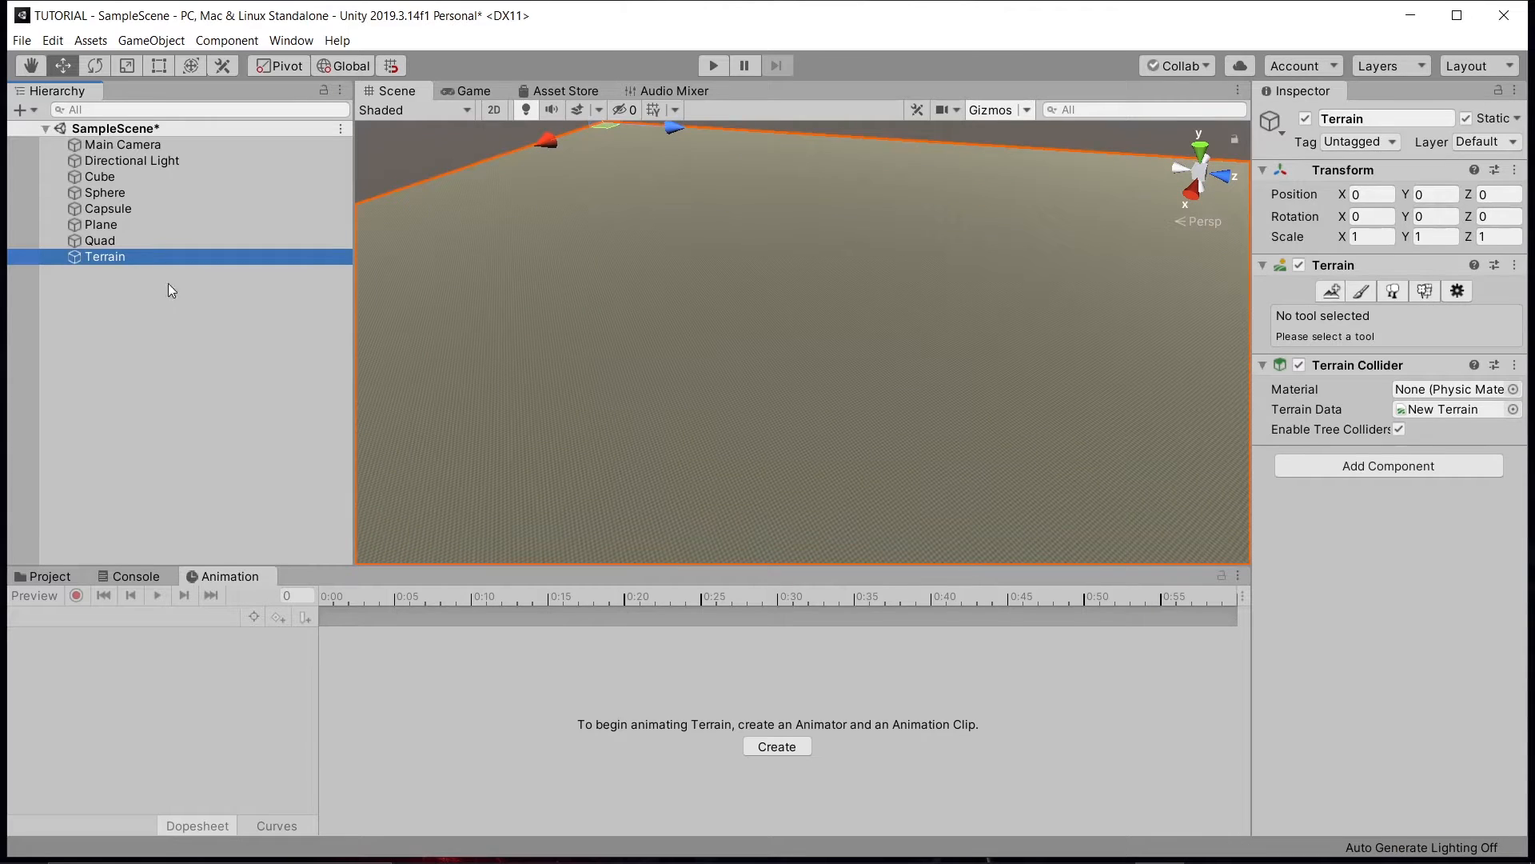
{"action": "left_click", "coordinate": [120, 225]}
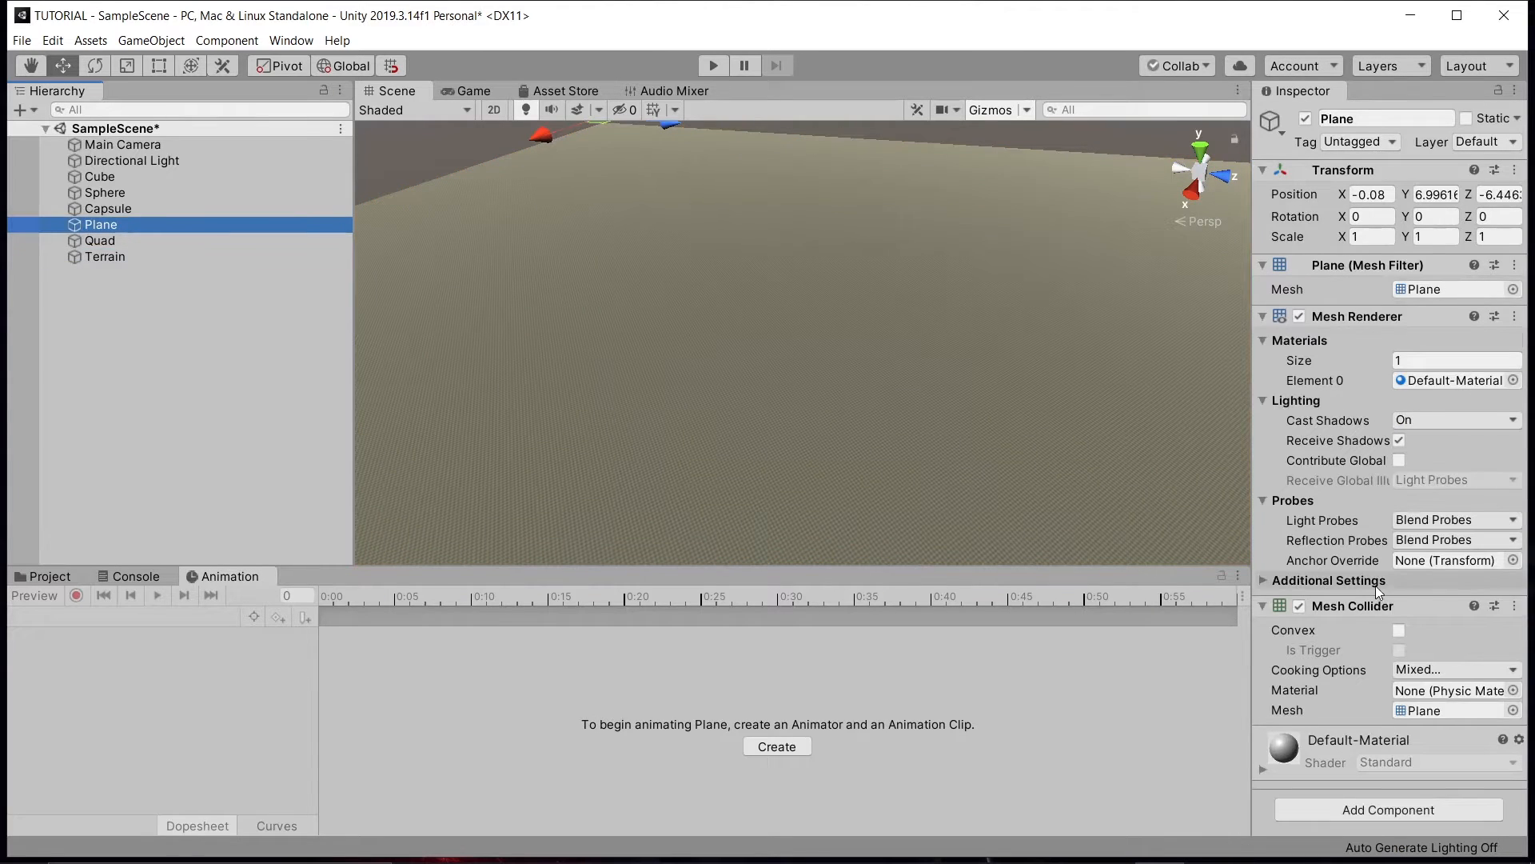
{"action": "left_click", "coordinate": [260, 251]}
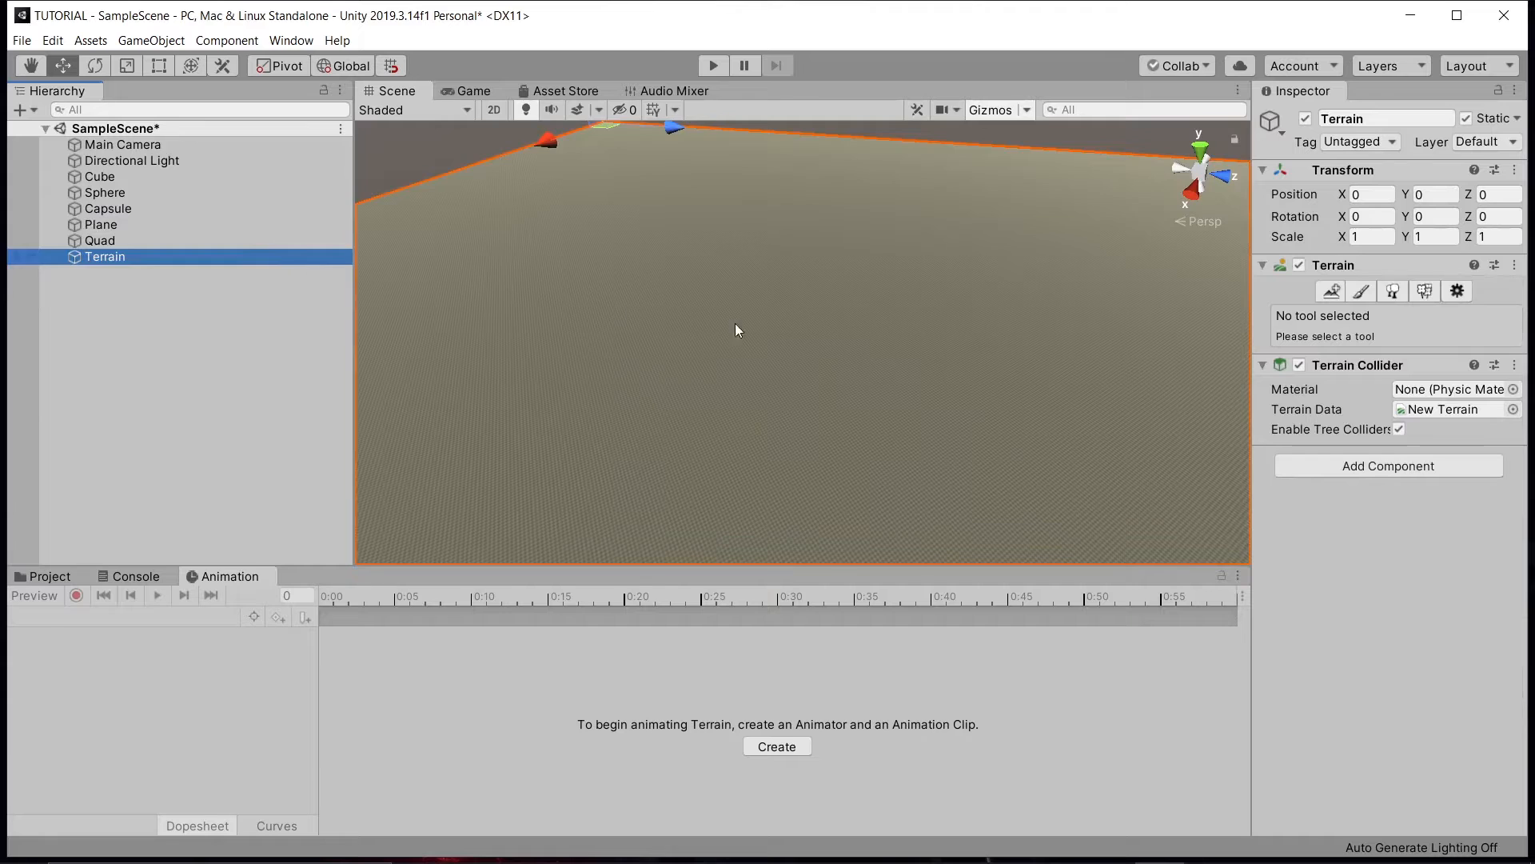
{"action": "right_click_drag", "start_coordinate": [736, 323], "coordinate": [981, 251]}
{"action": "middle_click_drag", "start_coordinate": [981, 251], "coordinate": [848, 3]}
- Activate terrain painting with the Raise or Lower Terrain tool
{"action": "left_click", "coordinate": [1361, 290]}
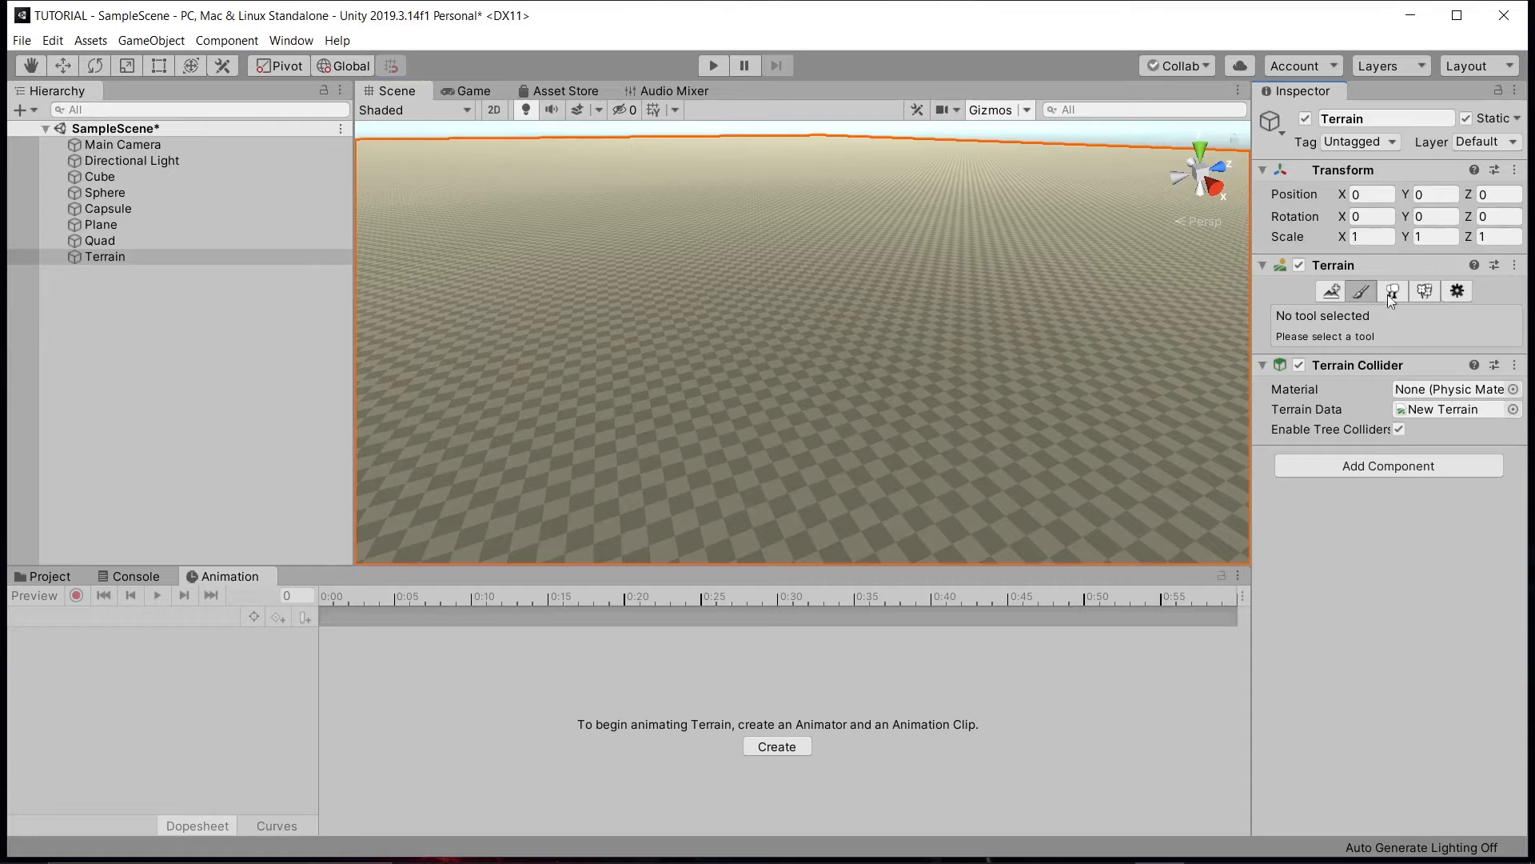
{"action": "left_click", "coordinate": [1361, 291]}
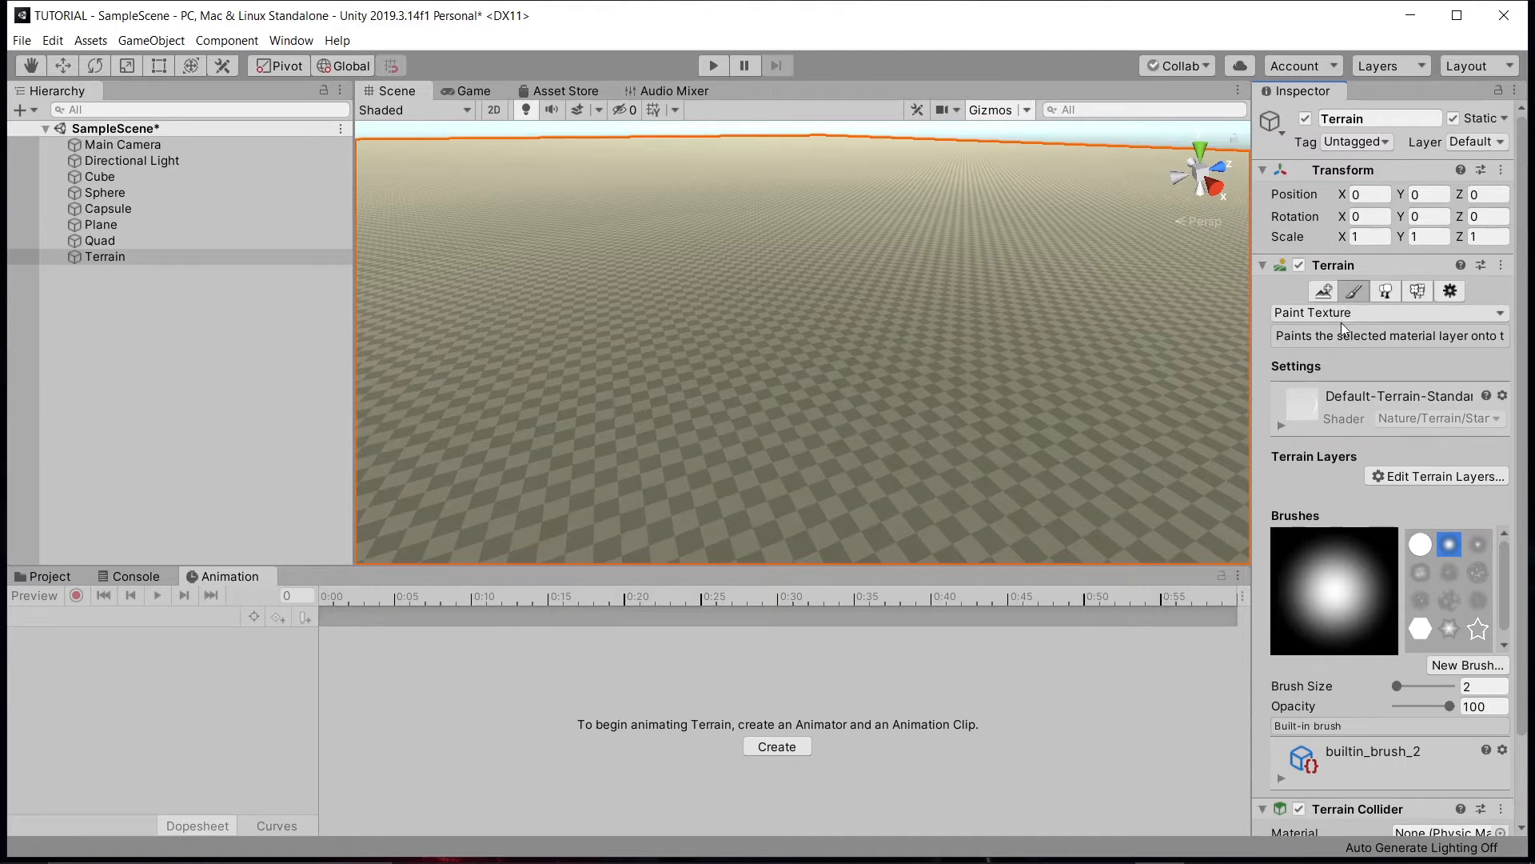
{"action": "left_click", "coordinate": [1341, 317]}
{"action": "left_click", "coordinate": [1351, 338]}
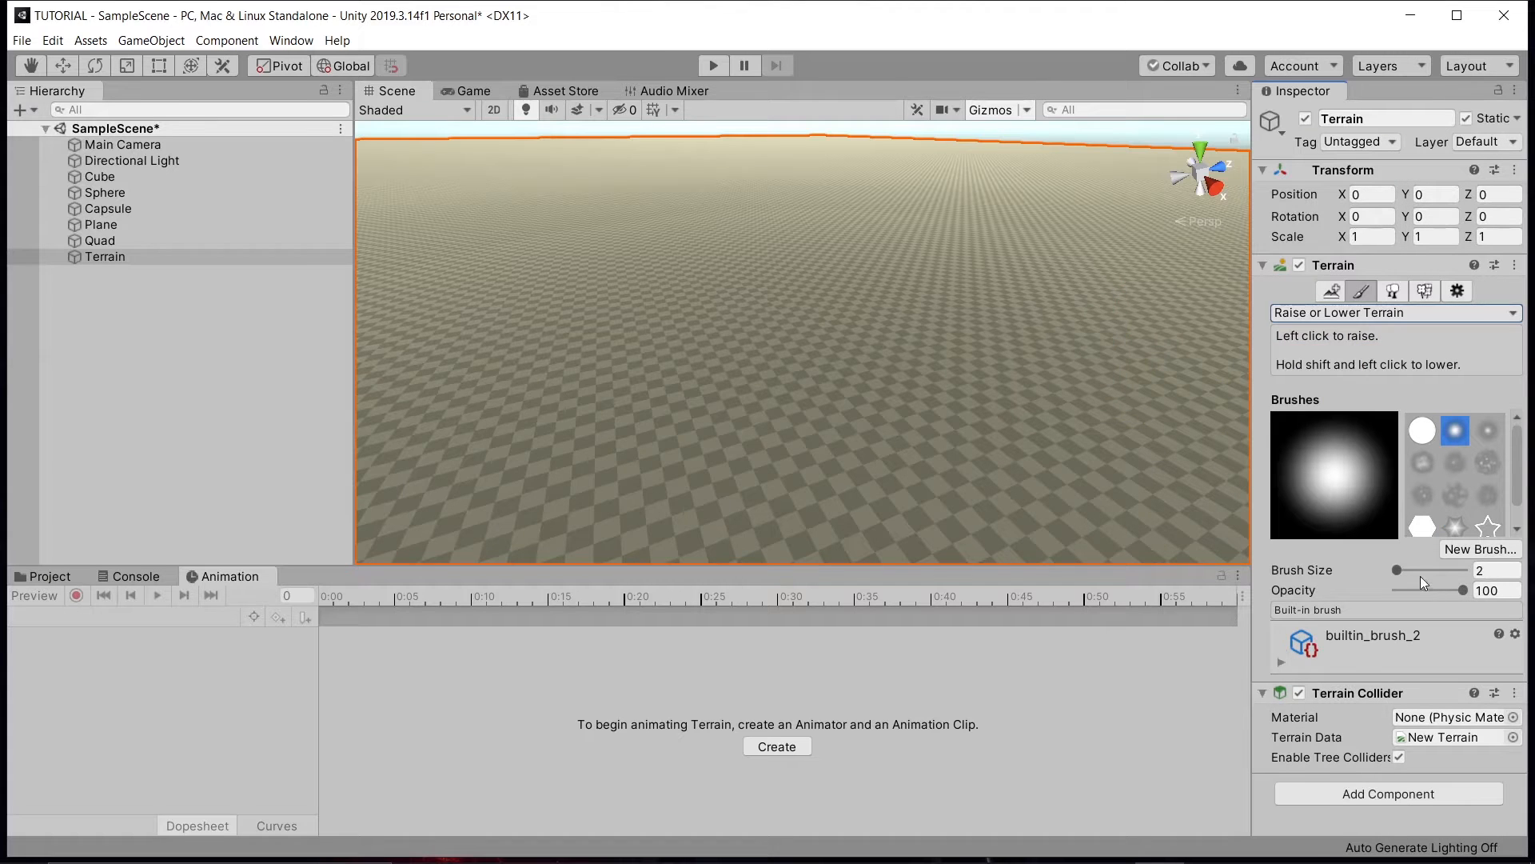
- Set the terrain brush size to 549 and paint large raised hills across the terrain
{"action": "left_click", "coordinate": [1421, 570]}
{"action": "scroll", "coordinate": [902, 252], "scroll_direction": "down", "scroll_amount": 5}
{"action": "mouse_move", "coordinate": [902, 252]}
{"action": "left_mouse_down"}
{"action": "mouse_move", "coordinate": [976, 295]}
{"action": "mouse_move", "coordinate": [853, 261]}
{"action": "mouse_move", "coordinate": [898, 322]}
{"action": "mouse_move", "coordinate": [490, 233]}
{"action": "left_mouse_up"}
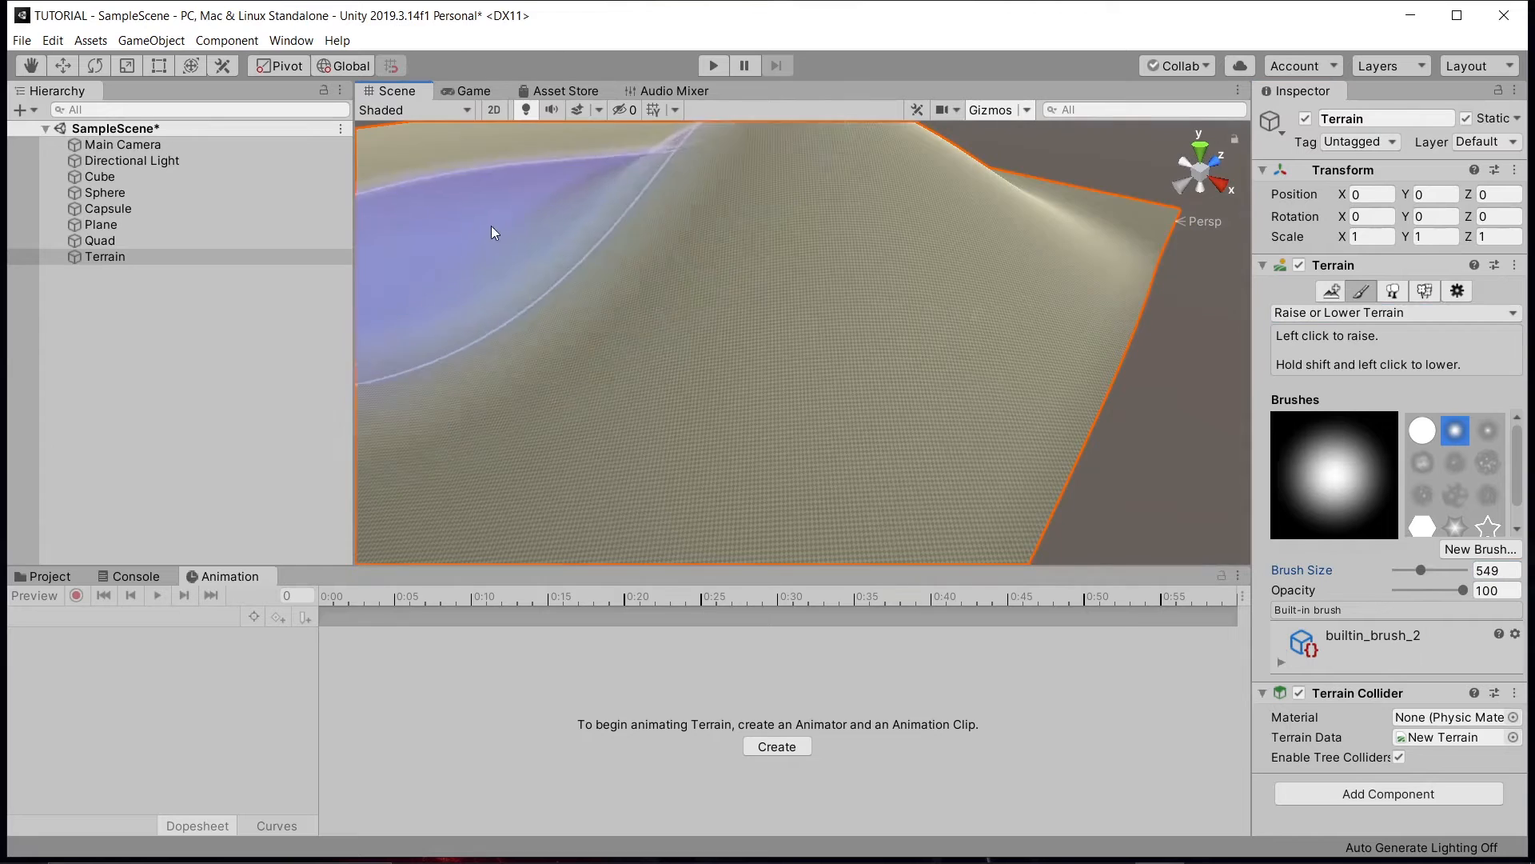
{"action": "right_click_drag", "start_coordinate": [490, 229], "coordinate": [366, 206]}
{"action": "mouse_move", "coordinate": [535, 171]}
{"action": "left_mouse_down"}
{"action": "mouse_move", "coordinate": [484, 154]}
{"action": "mouse_move", "coordinate": [576, 188]}
{"action": "left_mouse_up"}
{"action": "mouse_move", "coordinate": [575, 188]}
{"action": "right_mouse_down"}
{"action": "mouse_move", "coordinate": [504, 192]}
{"action": "mouse_move", "coordinate": [566, 264]}
{"action": "mouse_move", "coordinate": [566, 233]}
{"action": "mouse_move", "coordinate": [860, 161]}
{"action": "mouse_move", "coordinate": [1053, 242]}
{"action": "right_mouse_up"}
{"action": "left_click_drag", "start_coordinate": [1053, 242], "coordinate": [1285, 392]}
- Pick the mottled builtin_brush_6 at opacity 30 and paint rough detail over the terrain's hills
{"action": "left_click", "coordinate": [1486, 468]}
{"action": "left_click_drag", "start_coordinate": [1463, 589], "coordinate": [1417, 593]}
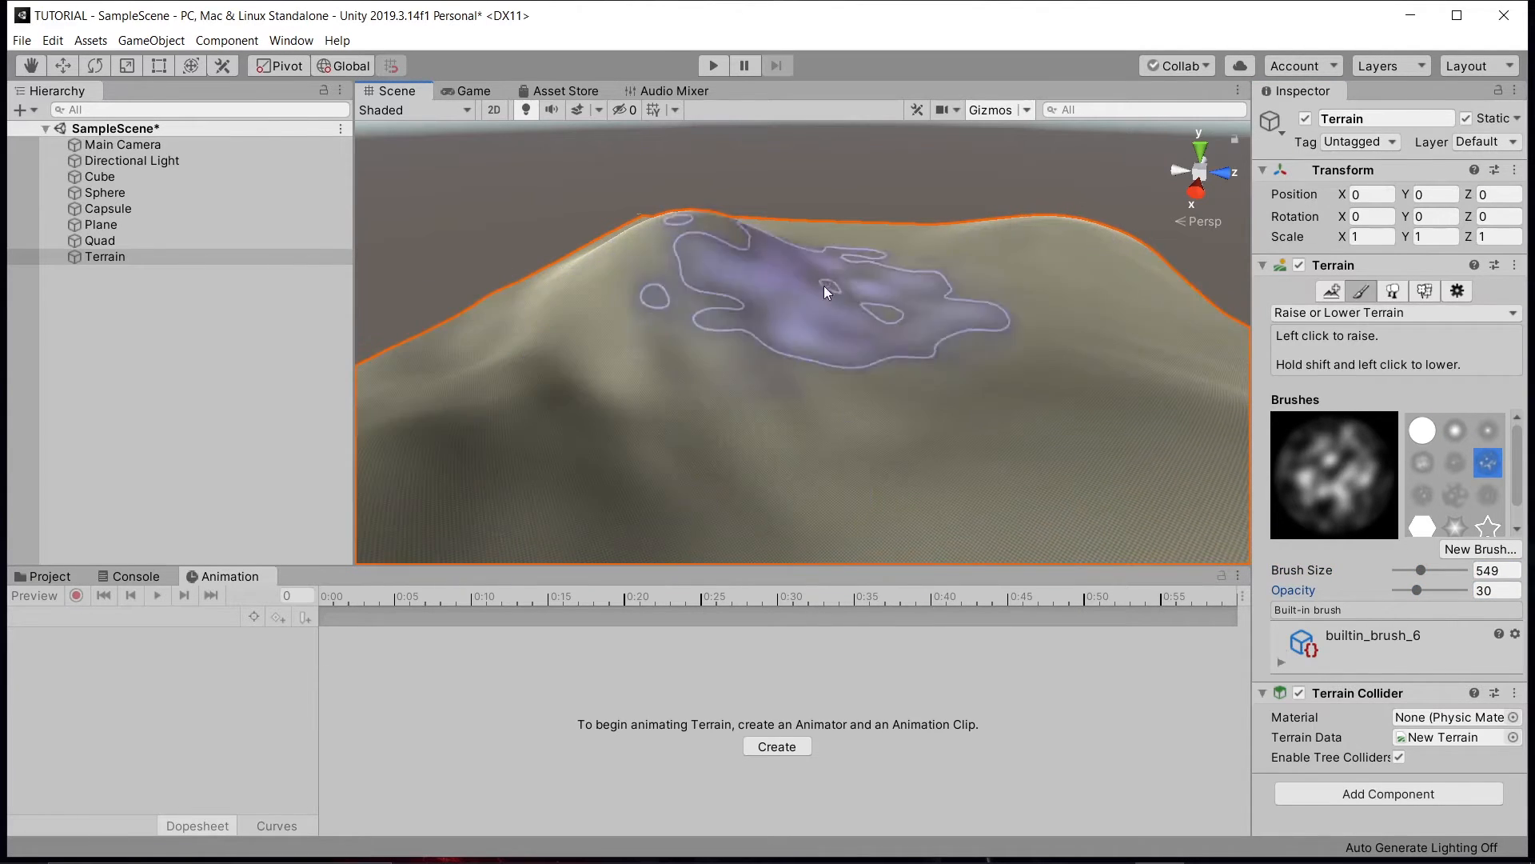
{"action": "right_click_drag", "start_coordinate": [957, 335], "coordinate": [949, 347]}
{"action": "left_click_drag", "start_coordinate": [949, 347], "coordinate": [1118, 304]}
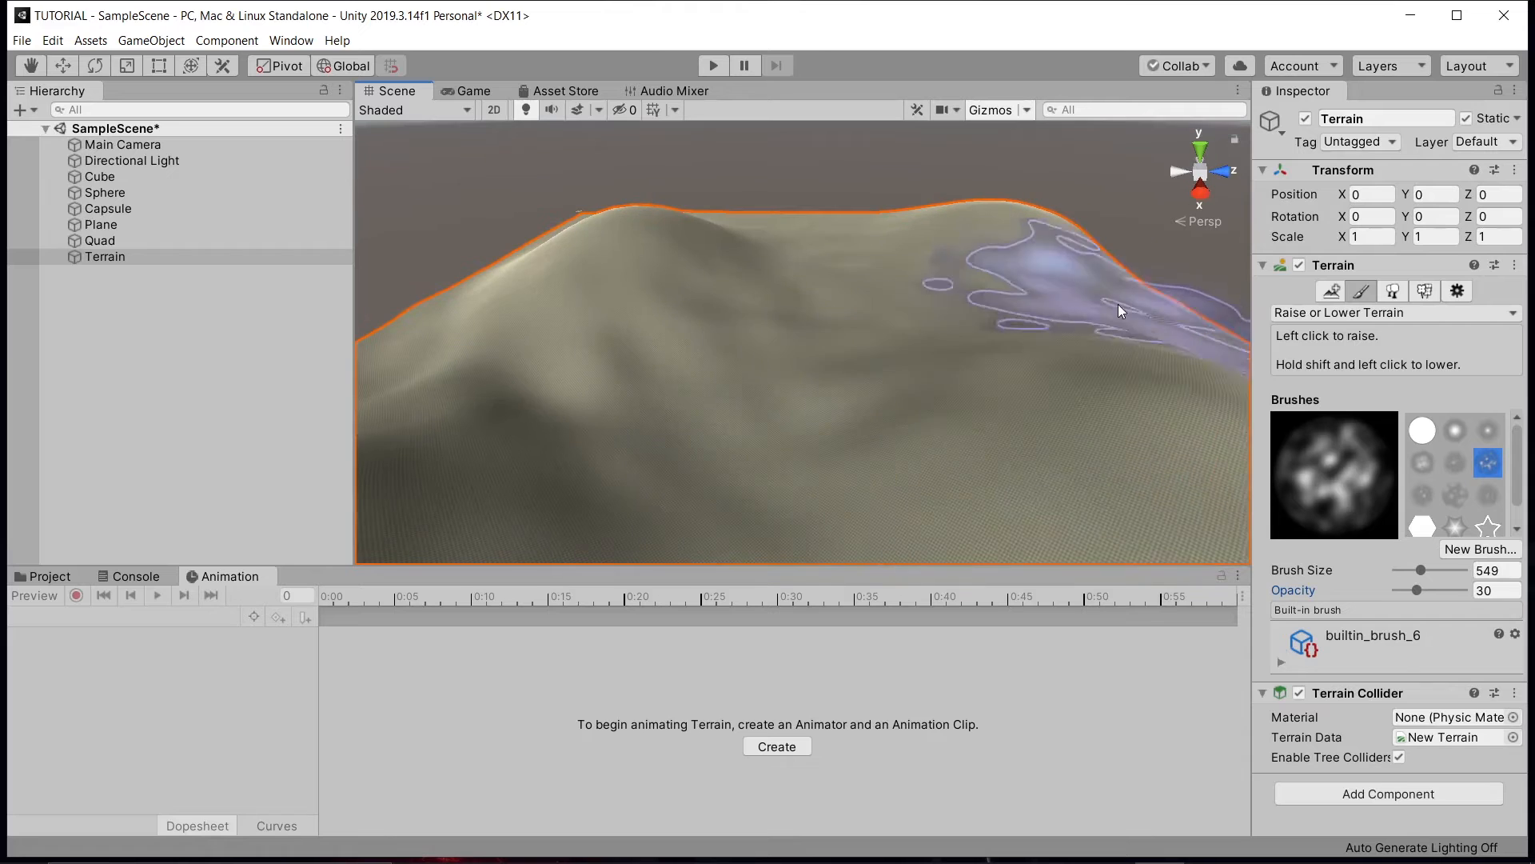
{"action": "left_click", "coordinate": [676, 155]}
{"action": "left_click", "coordinate": [777, 252]}
{"action": "mouse_move", "coordinate": [777, 253]}
{"action": "left_mouse_down"}
{"action": "mouse_move", "coordinate": [682, 208]}
{"action": "mouse_move", "coordinate": [626, 210]}
{"action": "left_mouse_up"}
{"action": "left_click", "coordinate": [640, 199]}
{"action": "right_click_drag", "start_coordinate": [758, 255], "coordinate": [748, 321]}
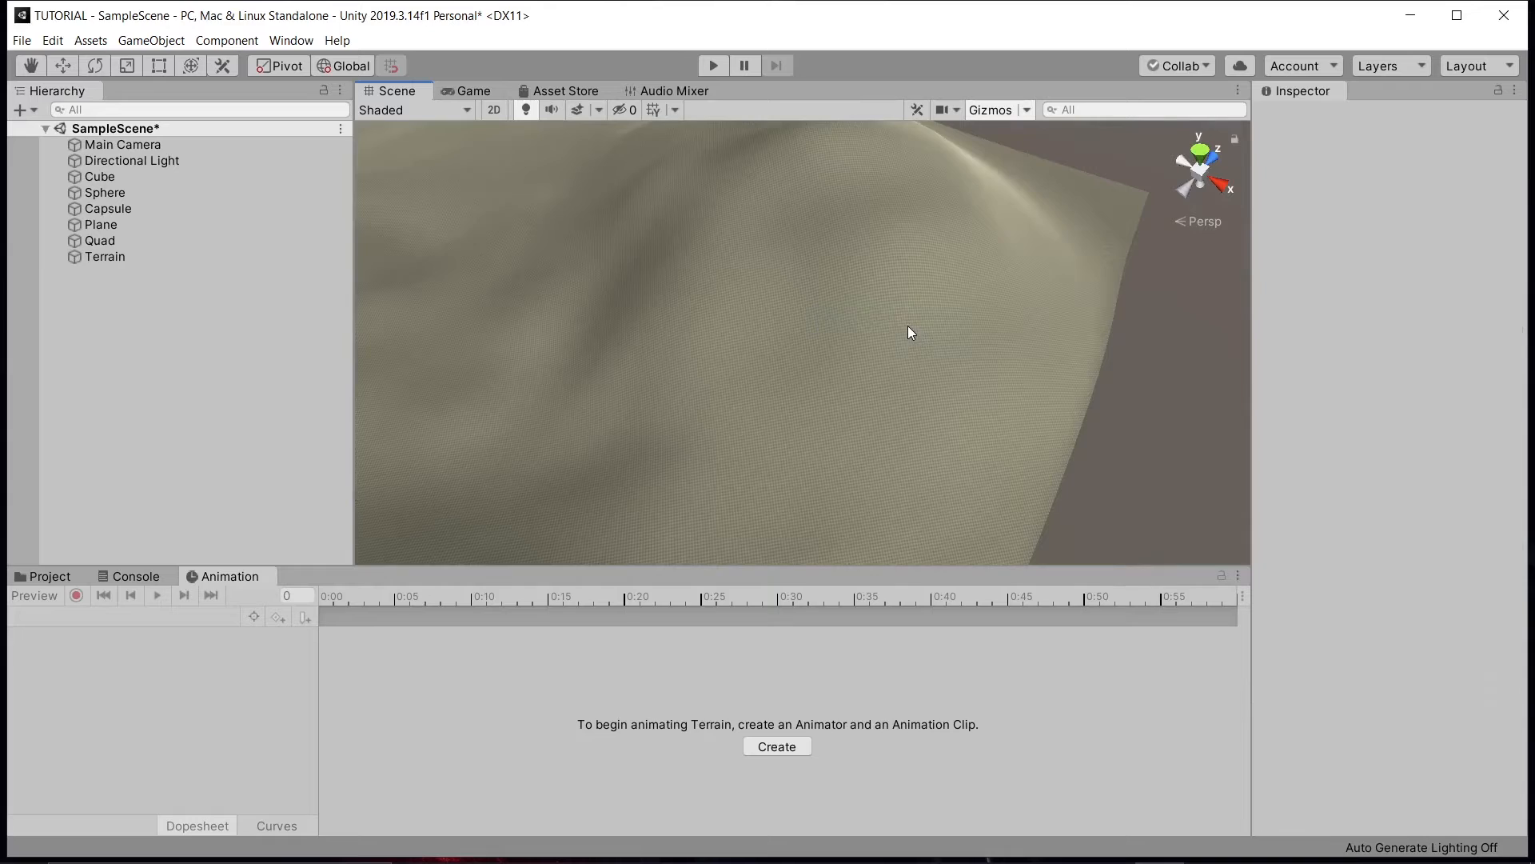
- Reselect the terrain and paint more uneven relief across its hilltops and slopes
{"action": "left_click", "coordinate": [908, 324]}
{"action": "mouse_move", "coordinate": [721, 373]}
{"action": "right_mouse_down"}
{"action": "mouse_move", "coordinate": [342, 254]}
{"action": "mouse_move", "coordinate": [800, 320]}
{"action": "right_mouse_up"}
{"action": "mouse_move", "coordinate": [838, 270]}
{"action": "right_mouse_down"}
{"action": "mouse_move", "coordinate": [988, 289]}
{"action": "mouse_move", "coordinate": [1088, 235]}
{"action": "right_mouse_up"}
{"action": "mouse_move", "coordinate": [1010, 261]}
{"action": "left_mouse_down"}
{"action": "mouse_move", "coordinate": [949, 286]}
{"action": "mouse_move", "coordinate": [794, 268]}
{"action": "mouse_move", "coordinate": [1217, 272]}
{"action": "mouse_move", "coordinate": [1134, 277]}
{"action": "left_mouse_up"}
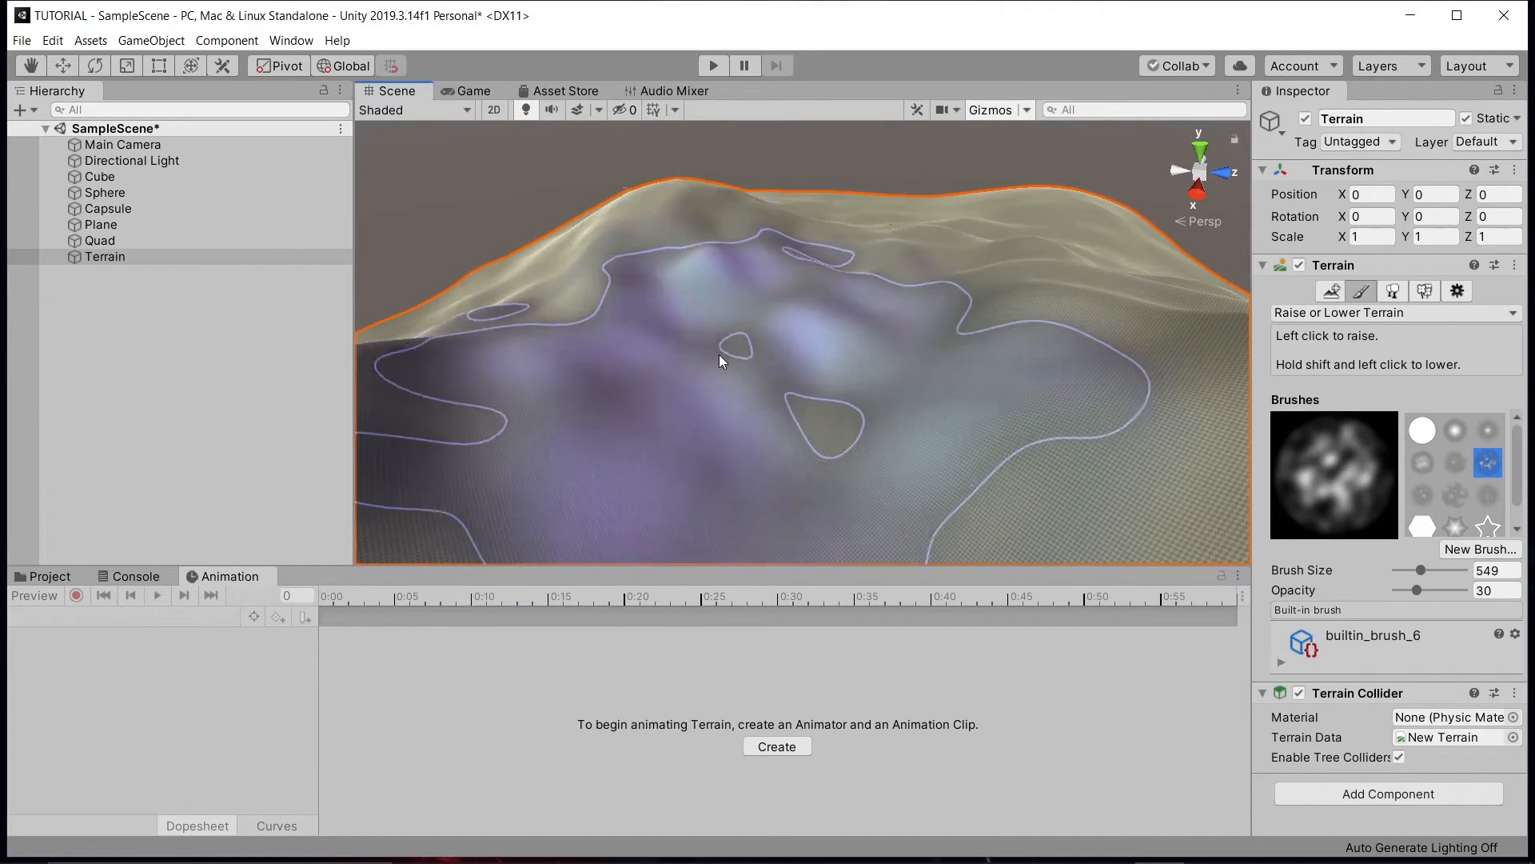
- Examine the sculpted hills of the terrain from several angles and up close
{"action": "right_click_drag", "start_coordinate": [718, 353], "coordinate": [985, 389]}
{"action": "middle_click_drag", "start_coordinate": [985, 388], "coordinate": [1159, 439]}
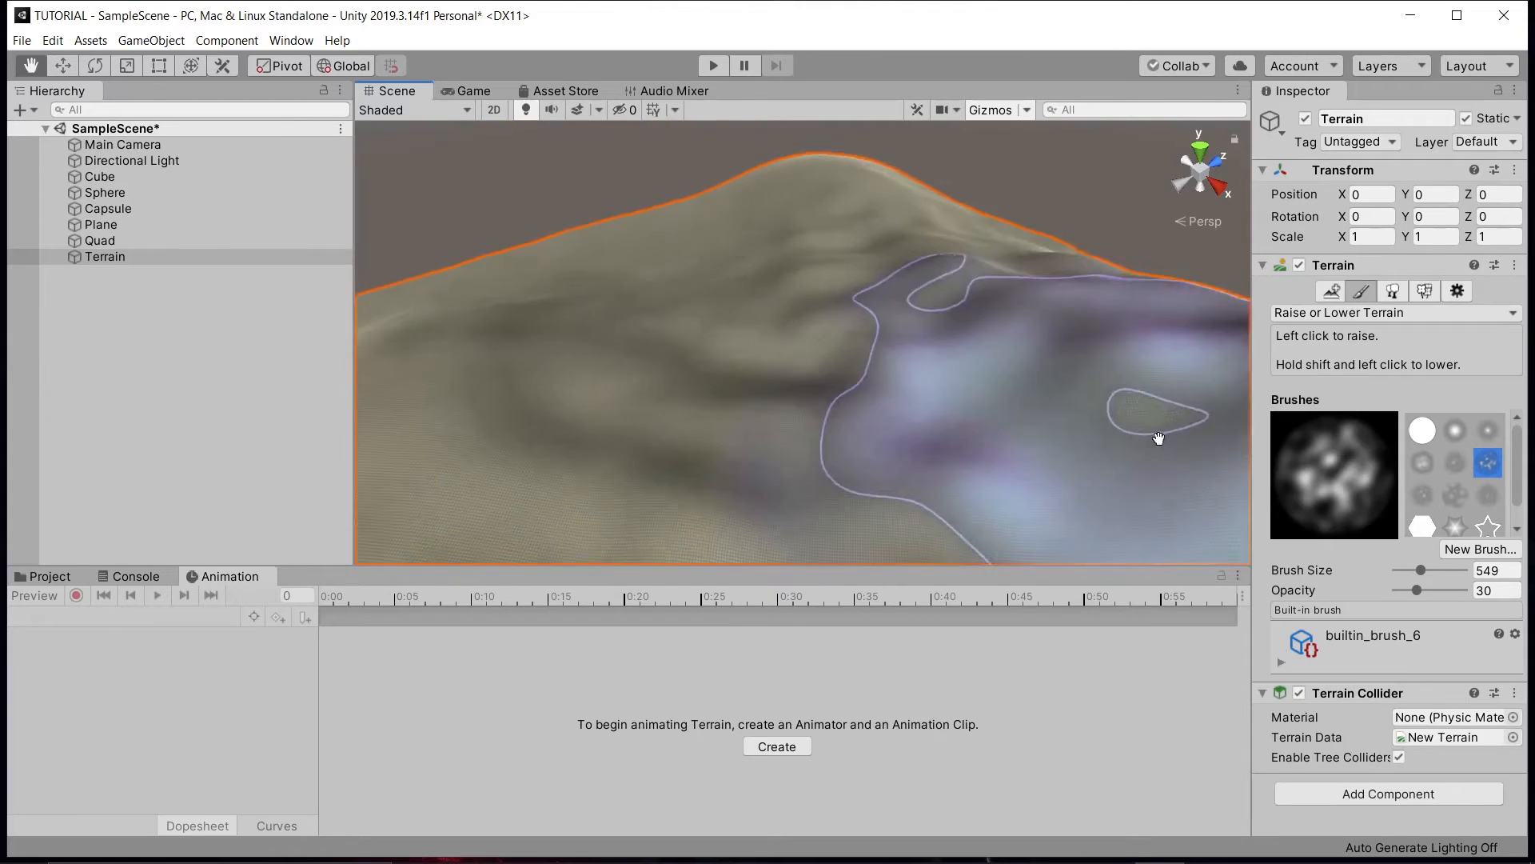
{"action": "right_click_drag", "start_coordinate": [1159, 439], "coordinate": [1352, 316]}
{"action": "middle_click_drag", "start_coordinate": [931, 318], "coordinate": [1087, 185]}
{"action": "mouse_move", "coordinate": [1120, 258]}
{"action": "right_mouse_down"}
{"action": "mouse_move", "coordinate": [668, 253]}
{"action": "mouse_move", "coordinate": [1346, 349]}
{"action": "right_mouse_up"}
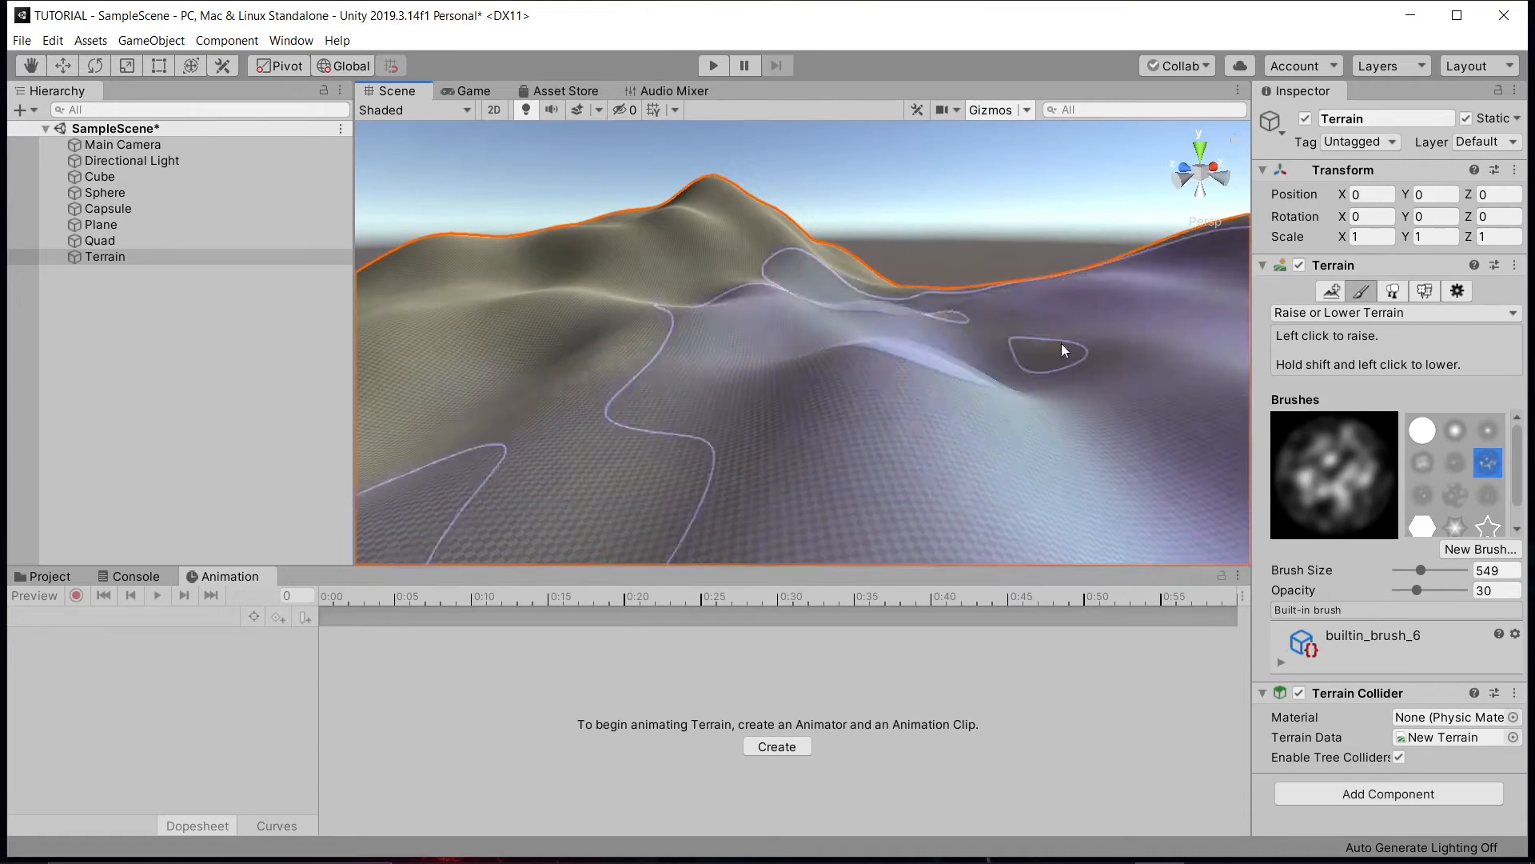
{"action": "right_click_drag", "start_coordinate": [920, 362], "coordinate": [983, 339]}
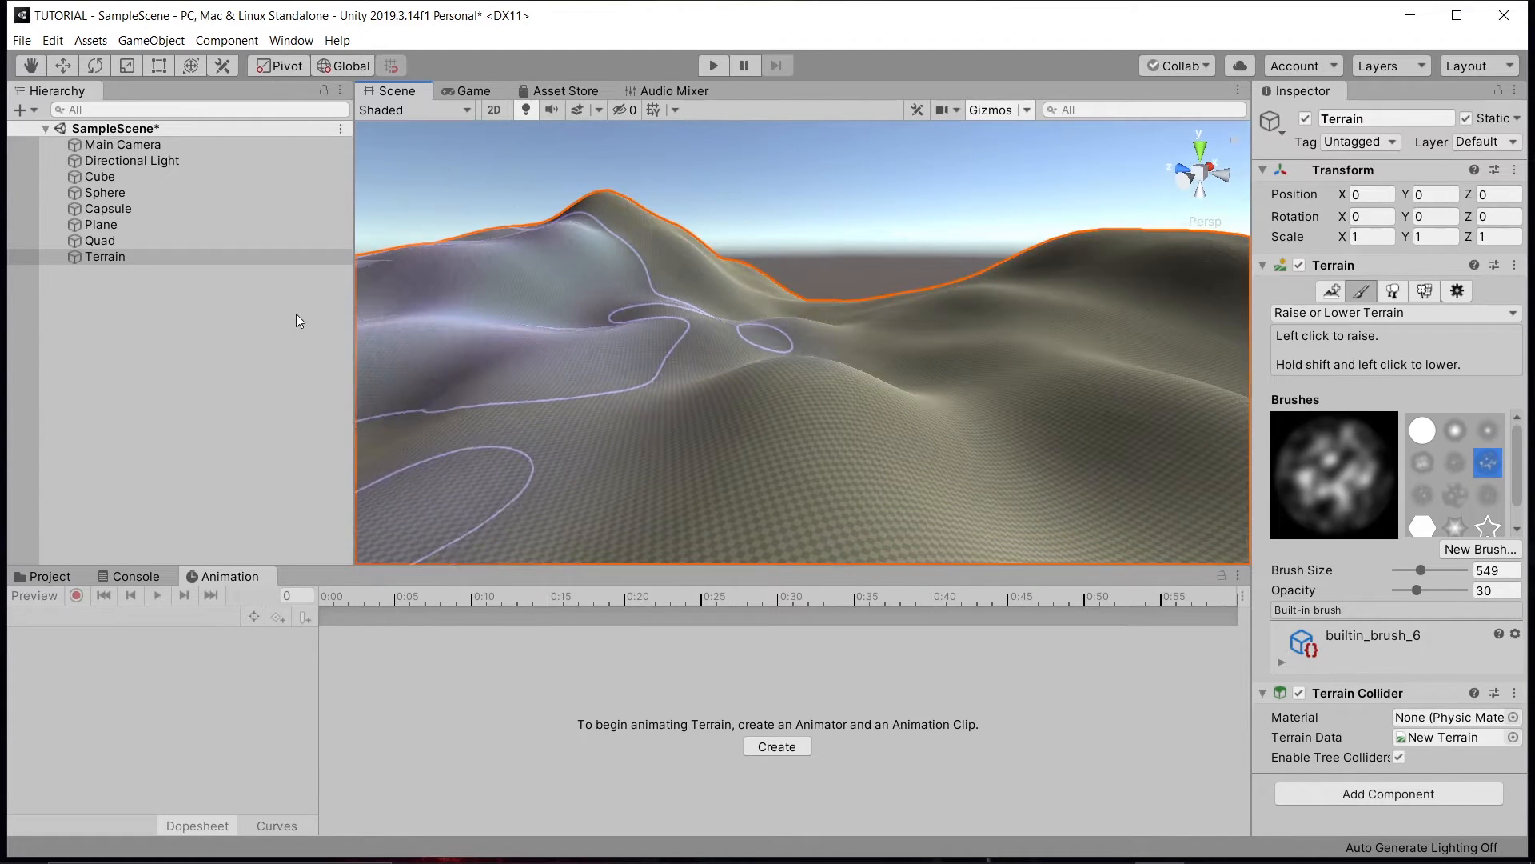
- Add a Wind Zone object to the scene
{"action": "right_click", "coordinate": [296, 315]}
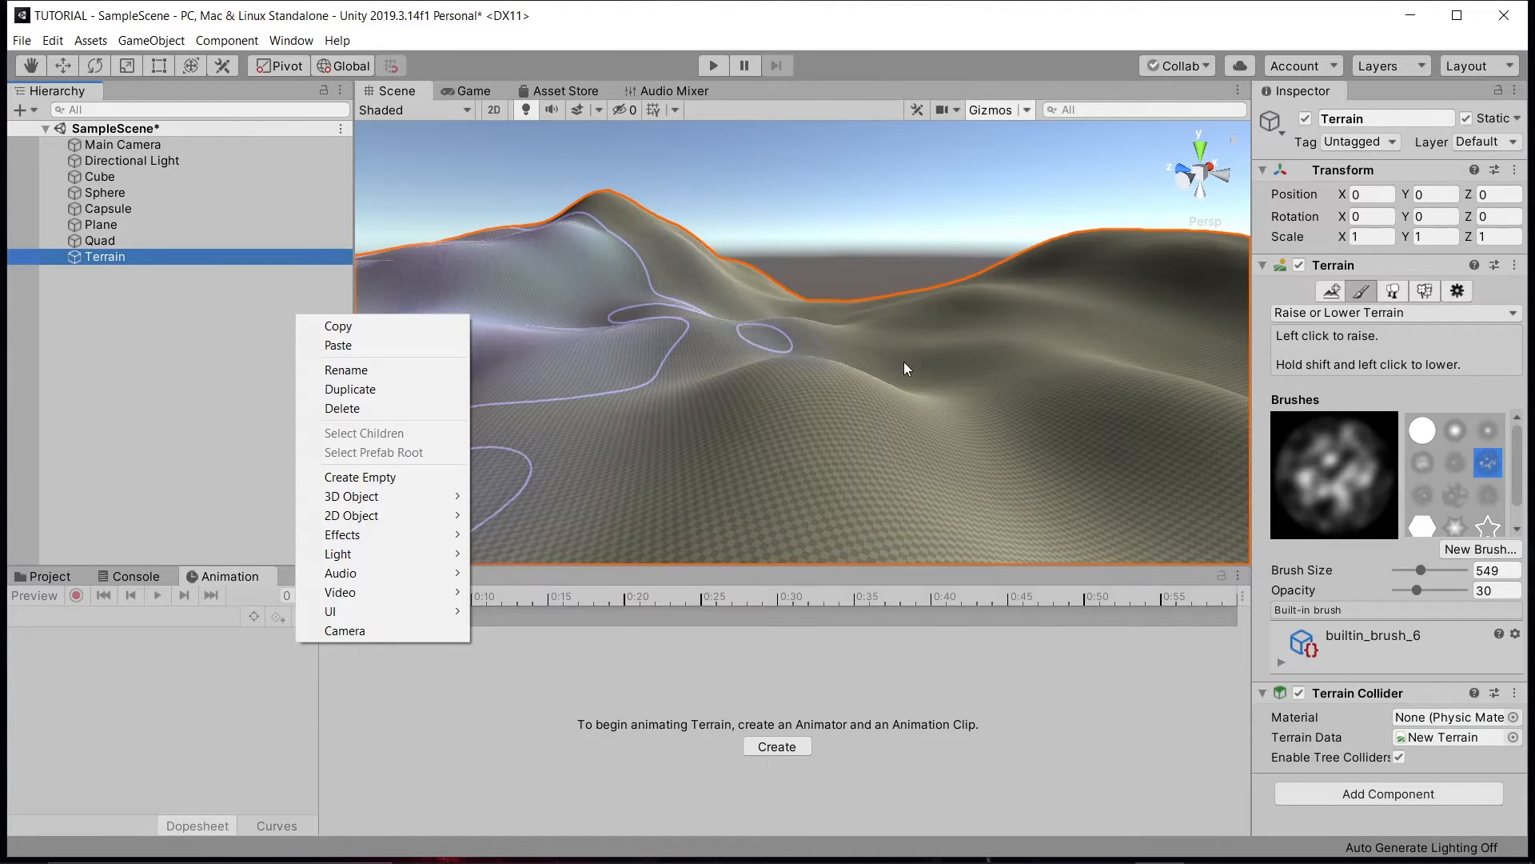
{"action": "left_click", "coordinate": [146, 349]}
{"action": "right_click_drag", "start_coordinate": [930, 355], "coordinate": [271, 370]}
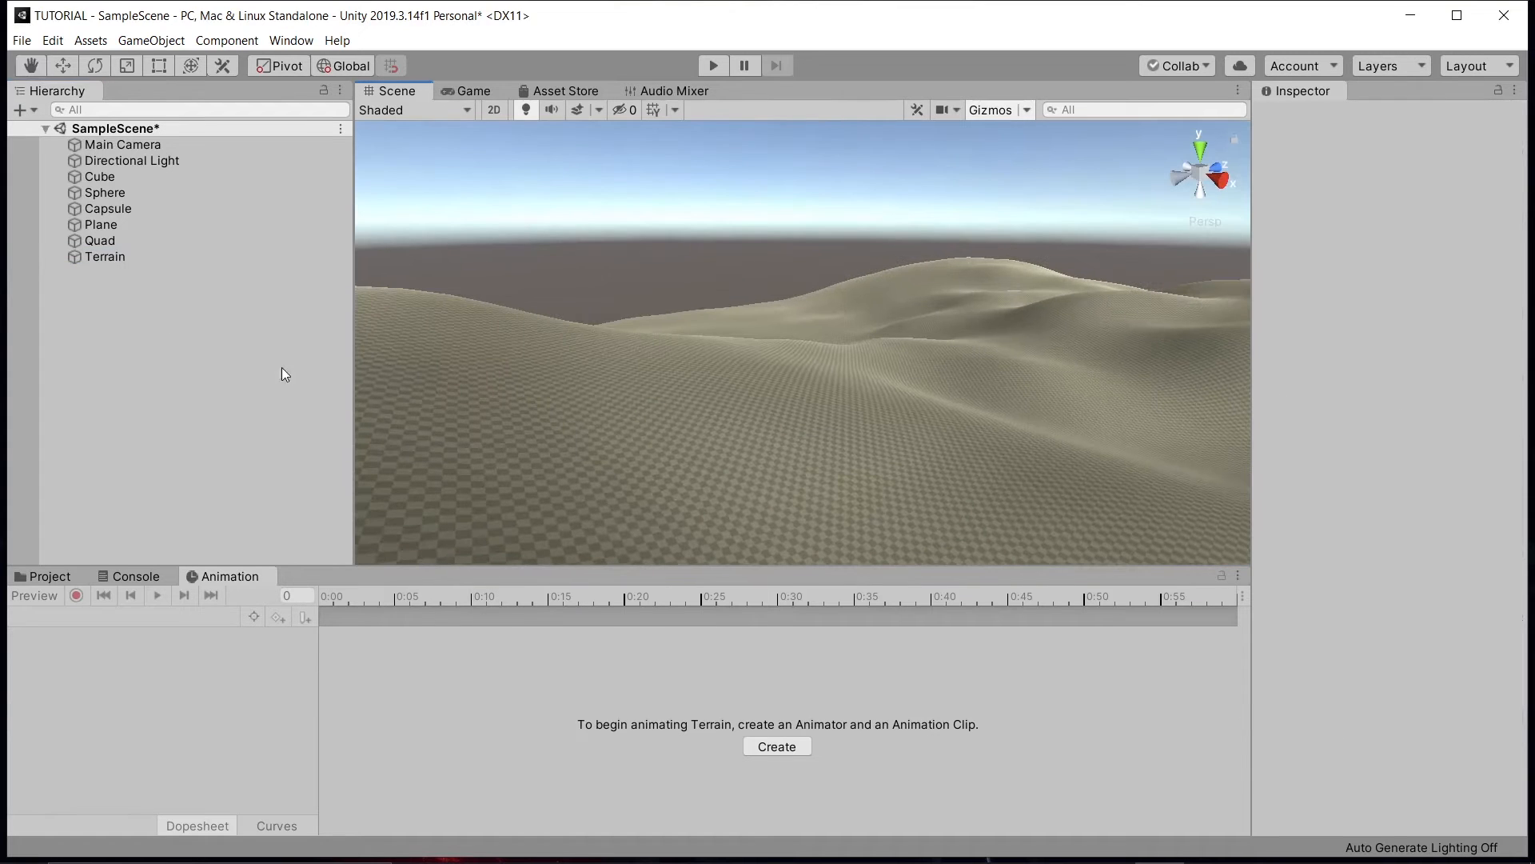
{"action": "right_click", "coordinate": [102, 314]}
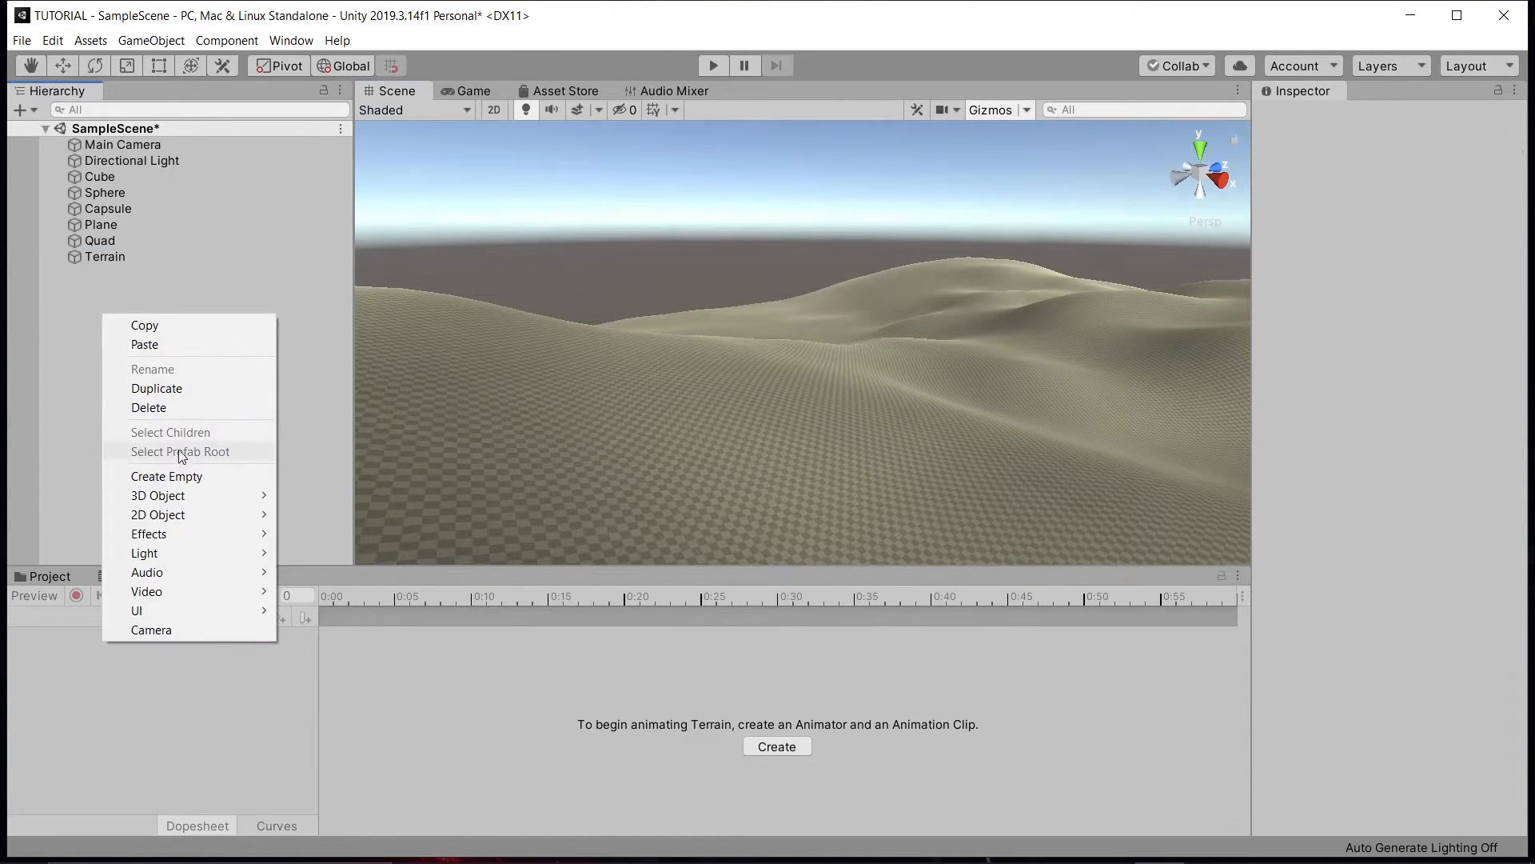
{"action": "mouse_move", "coordinate": [224, 494]}
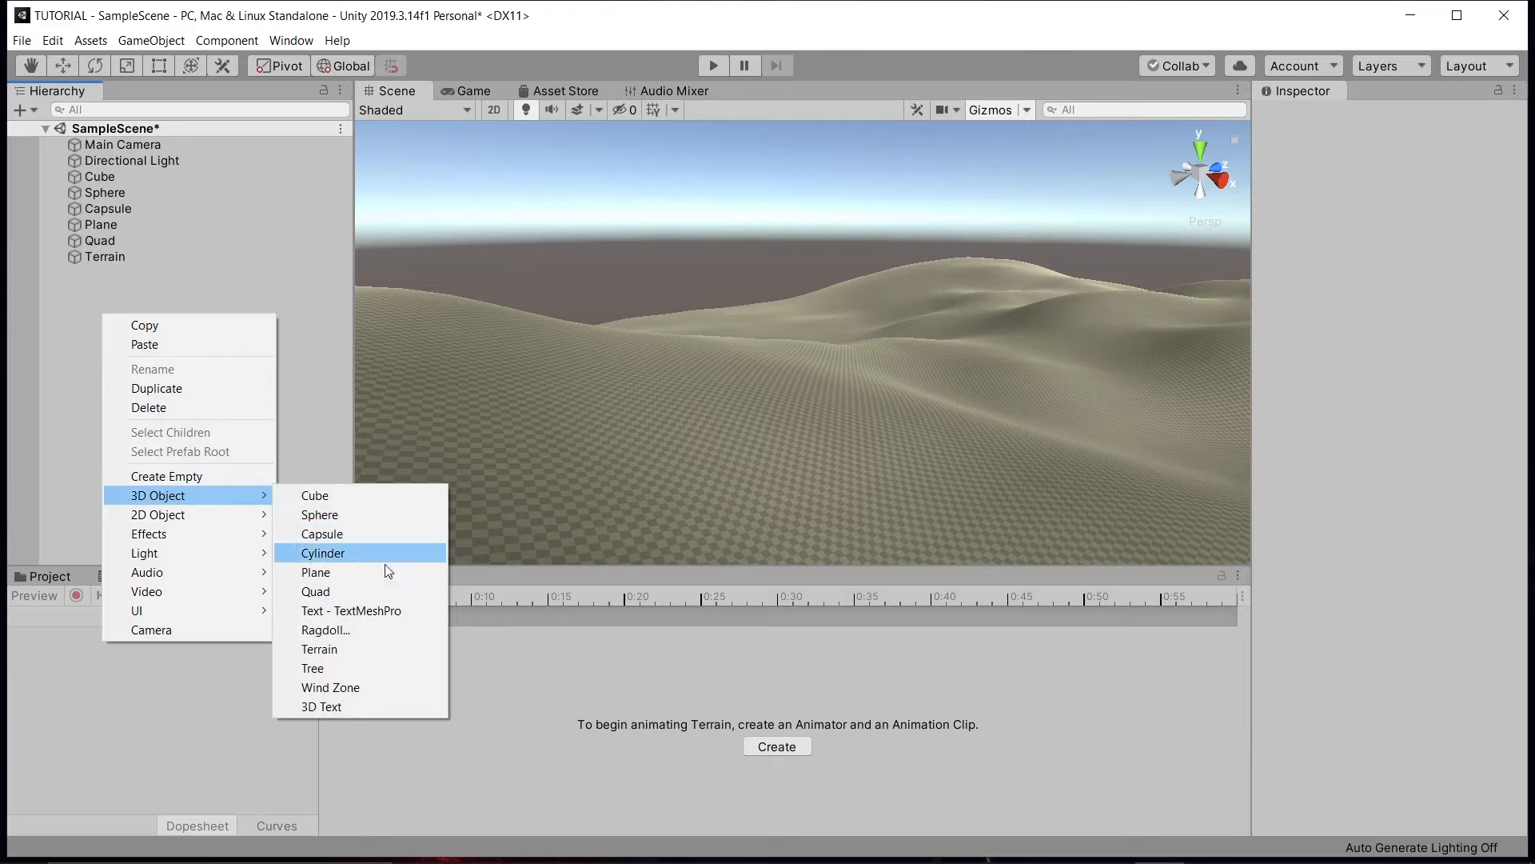
{"action": "left_click", "coordinate": [390, 686]}
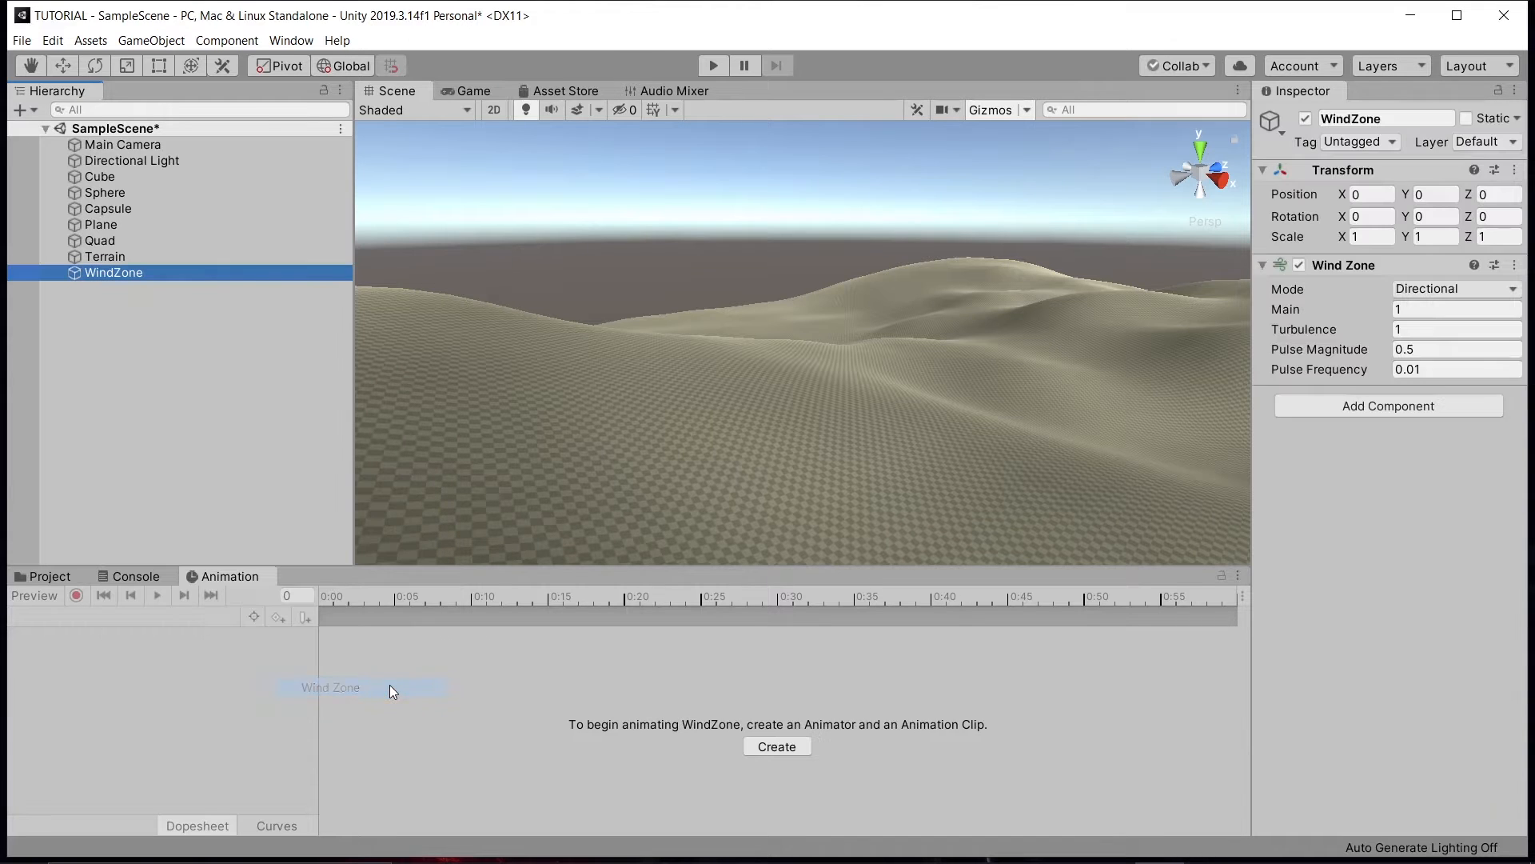
- Focus on the wind zone and examine its placement beside the primitives and the terrain from several angles
{"action": "double_click", "coordinate": [143, 276]}
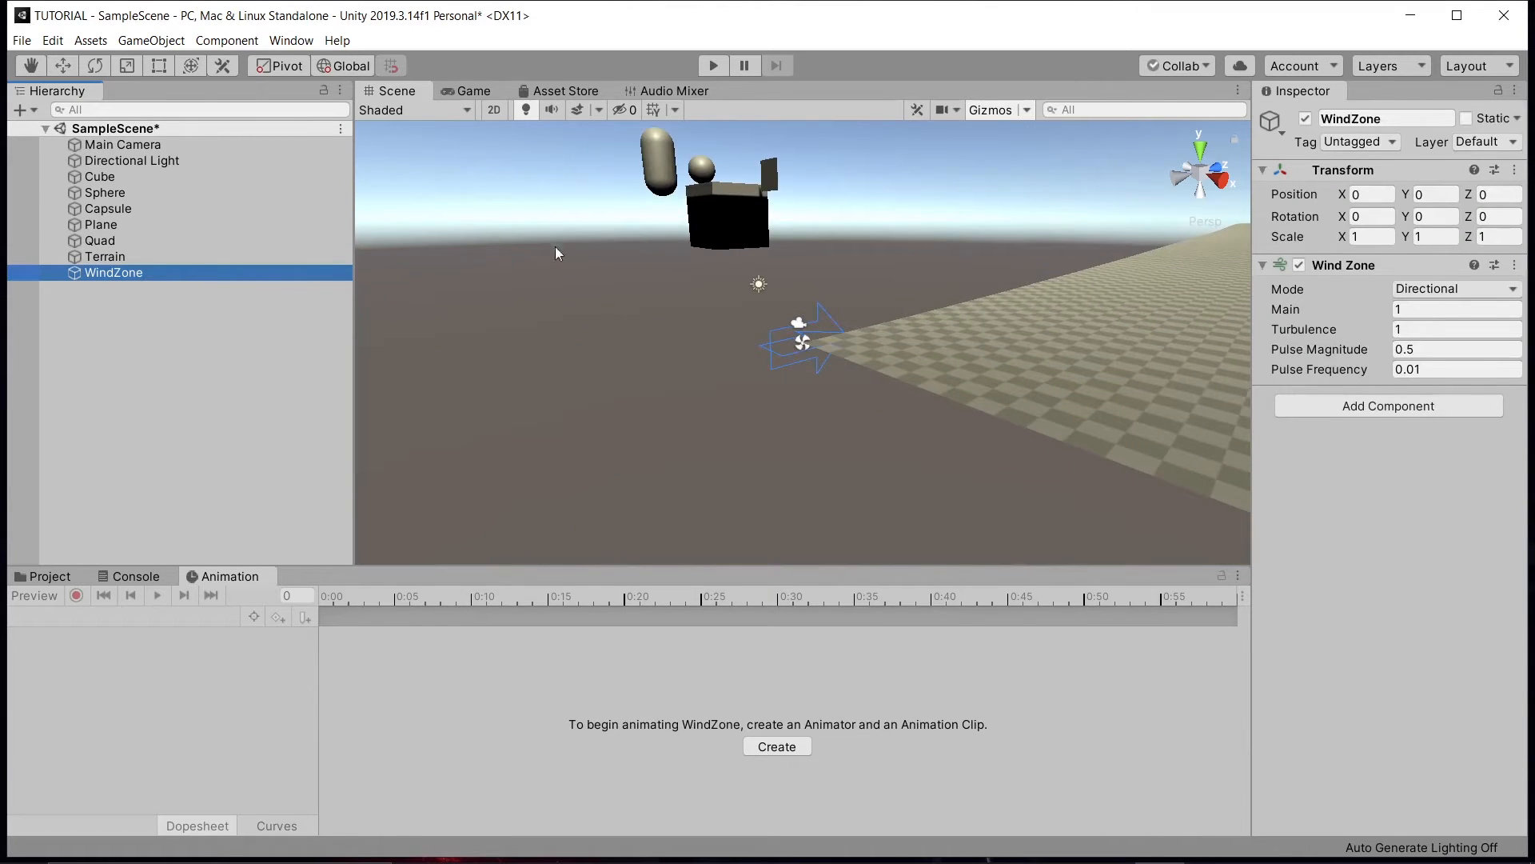
{"action": "middle_click_drag", "start_coordinate": [886, 328], "coordinate": [742, 417]}
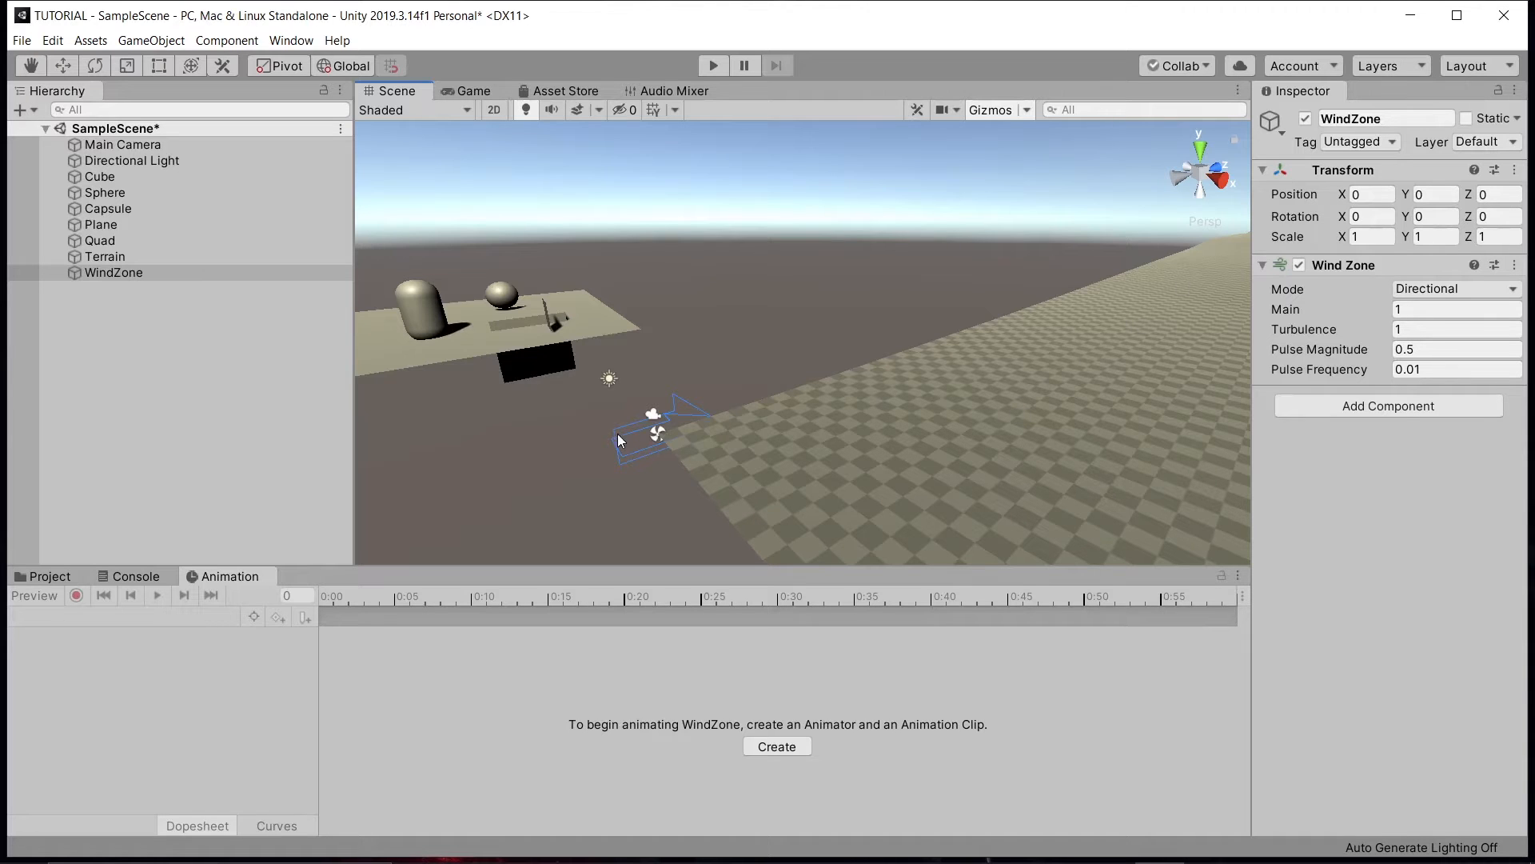
{"action": "right_click_drag", "start_coordinate": [896, 367], "coordinate": [1365, 254]}
{"action": "right_click_drag", "start_coordinate": [899, 331], "coordinate": [1053, 377]}
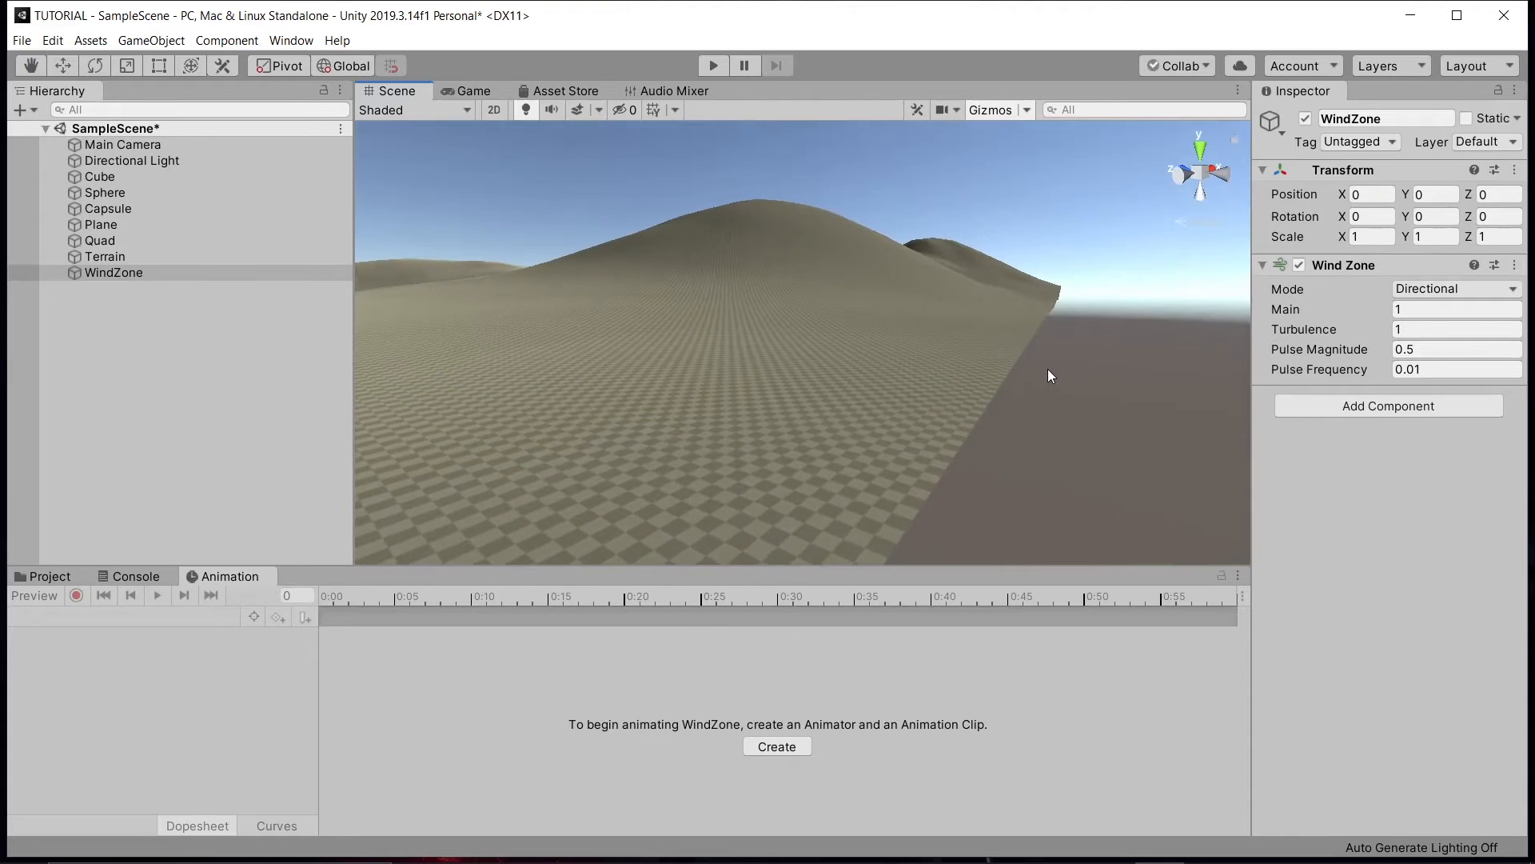
{"action": "right_click_drag", "start_coordinate": [936, 316], "coordinate": [603, 429]}
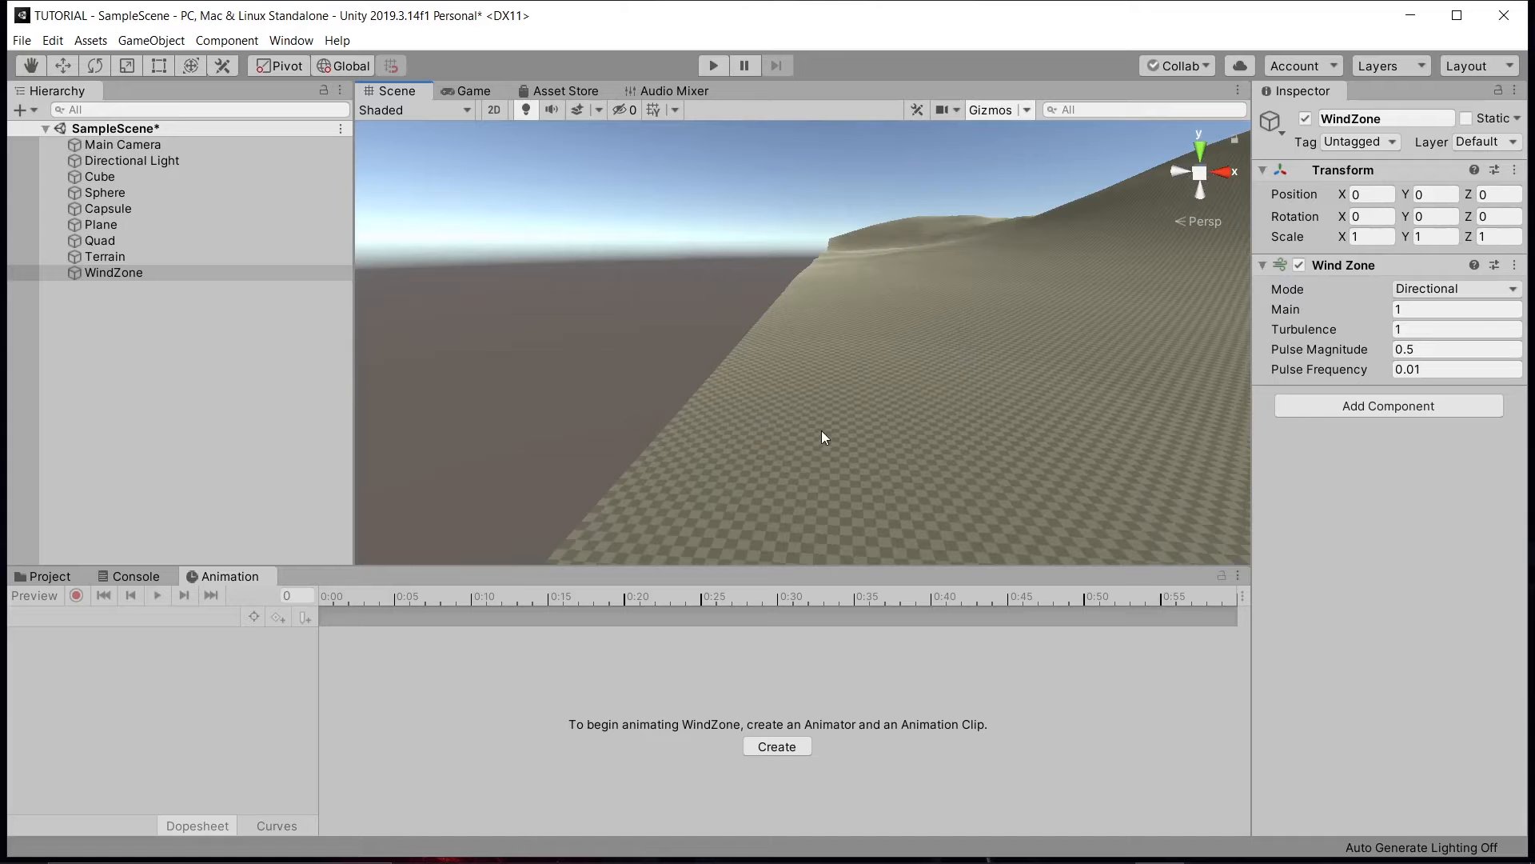
{"action": "mouse_move", "coordinate": [1045, 356]}
{"action": "right_mouse_down"}
{"action": "mouse_move", "coordinate": [702, 478]}
{"action": "mouse_move", "coordinate": [593, 476]}
{"action": "mouse_move", "coordinate": [1049, 346]}
{"action": "mouse_move", "coordinate": [1063, 376]}
{"action": "right_mouse_up"}
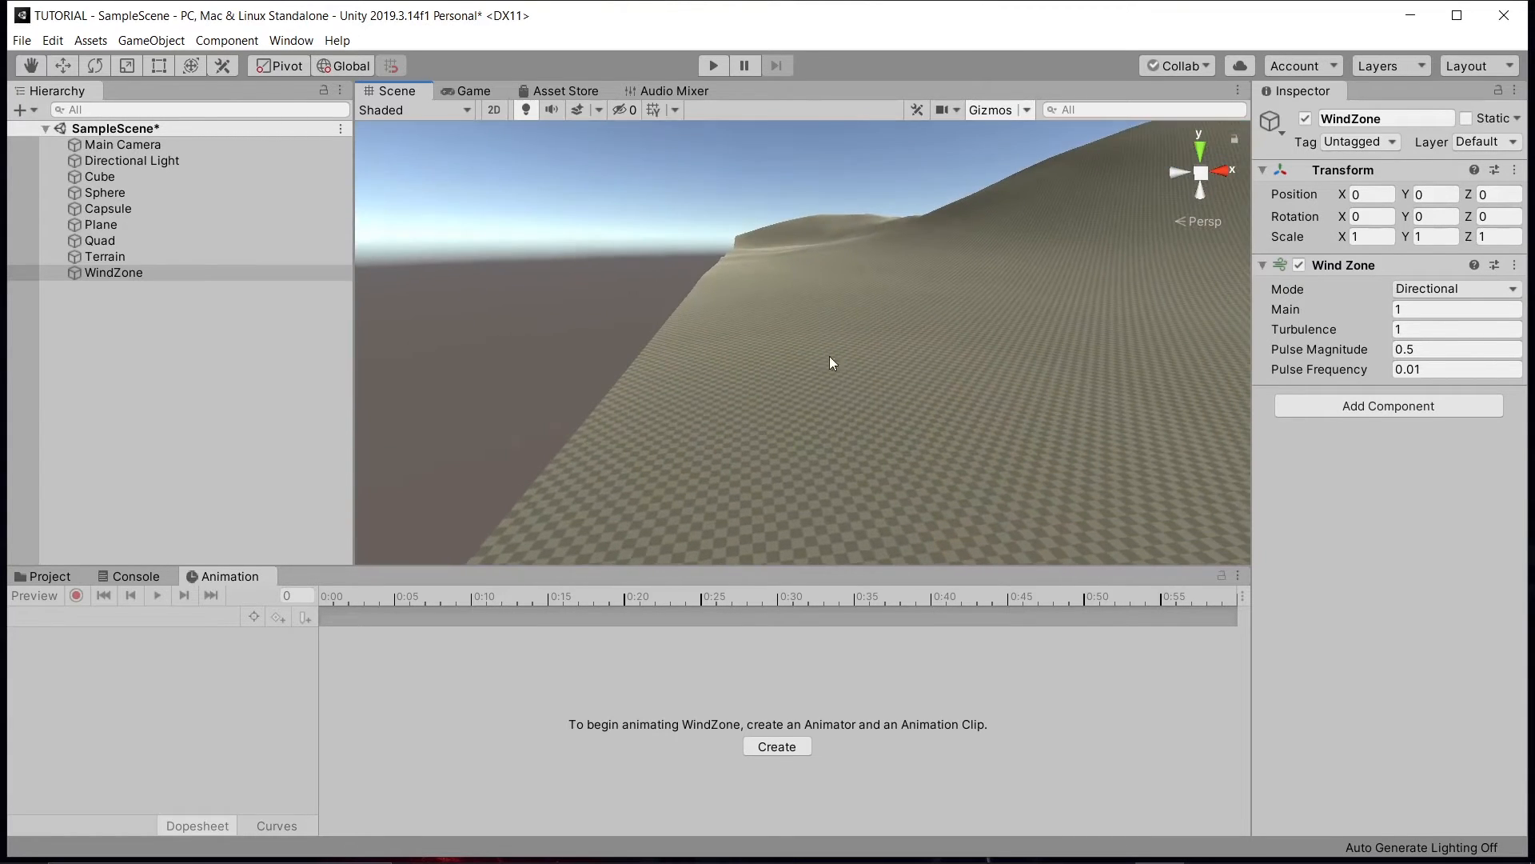
{"action": "right_click_drag", "start_coordinate": [798, 248], "coordinate": [376, 376]}
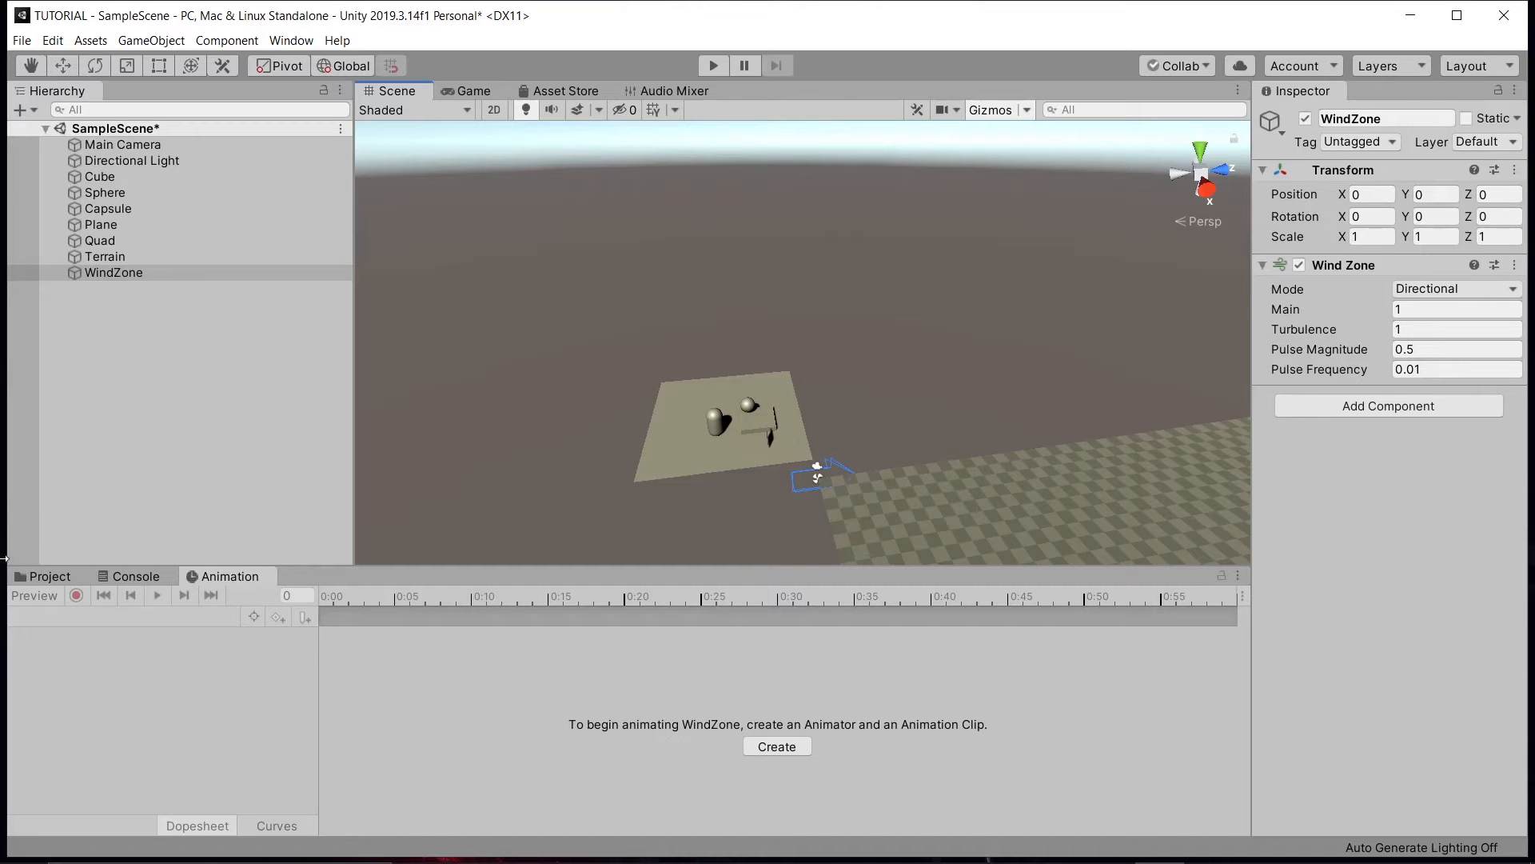
- Show the project assets and delete all scene objects from Cube through WindZone, keeping only the camera and directional light
{"action": "left_click", "coordinate": [44, 574]}
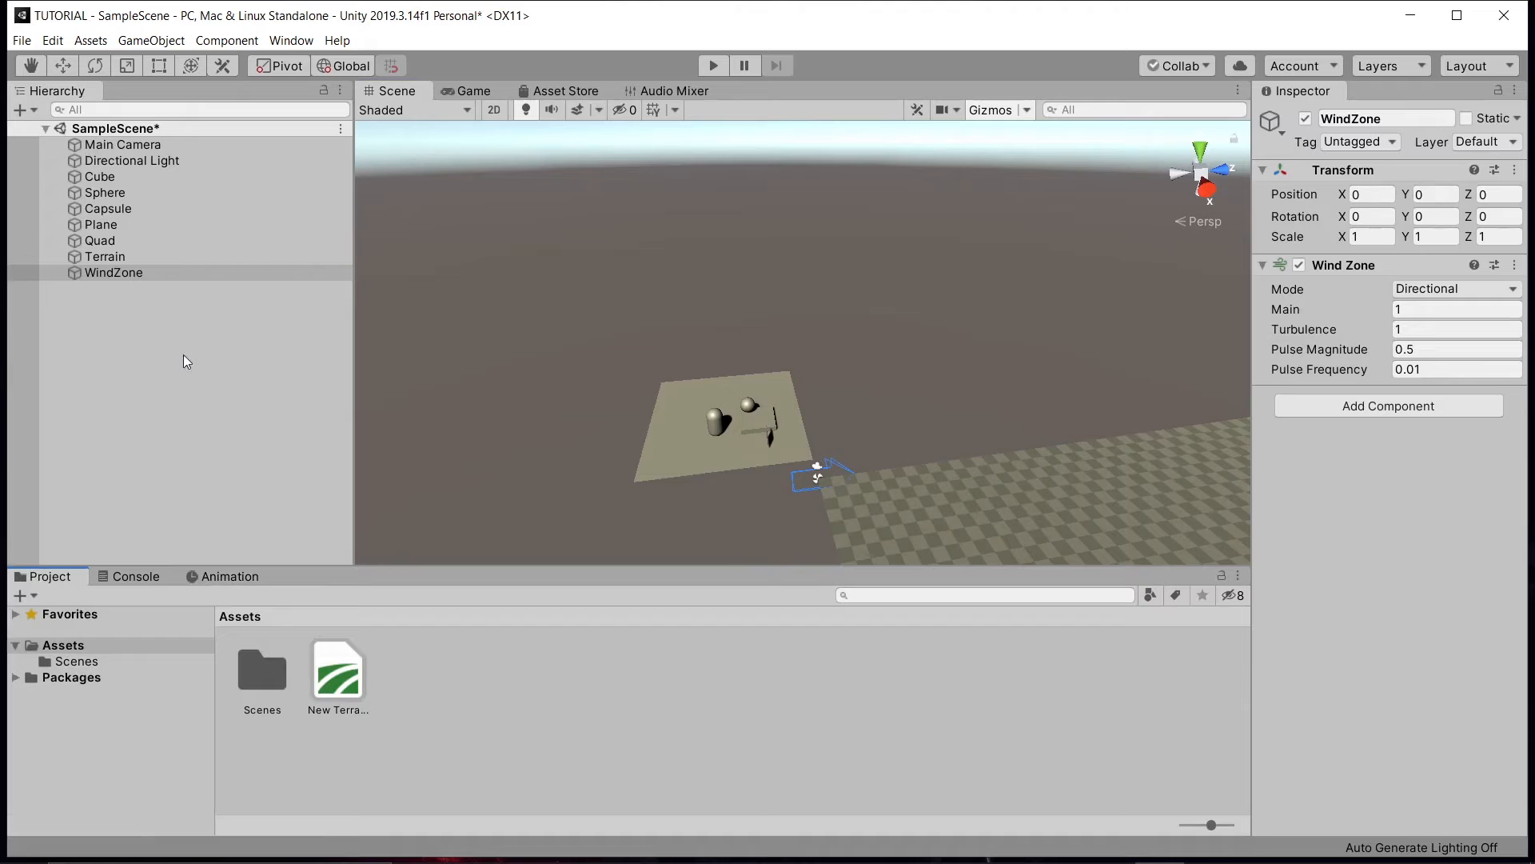
{"action": "left_click", "coordinate": [97, 324]}
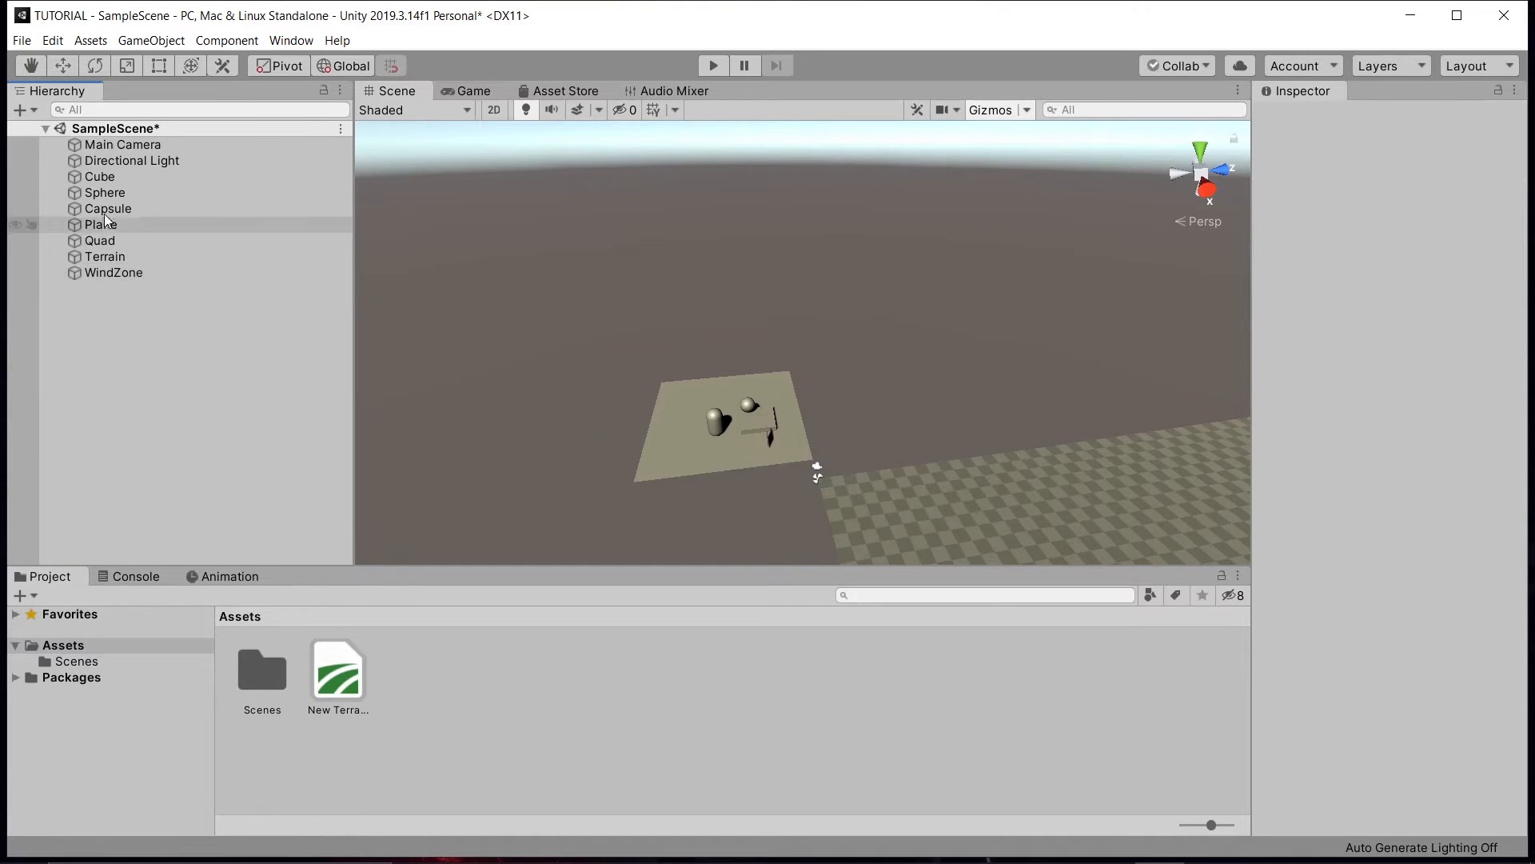
{"action": "left_click", "coordinate": [128, 276]}
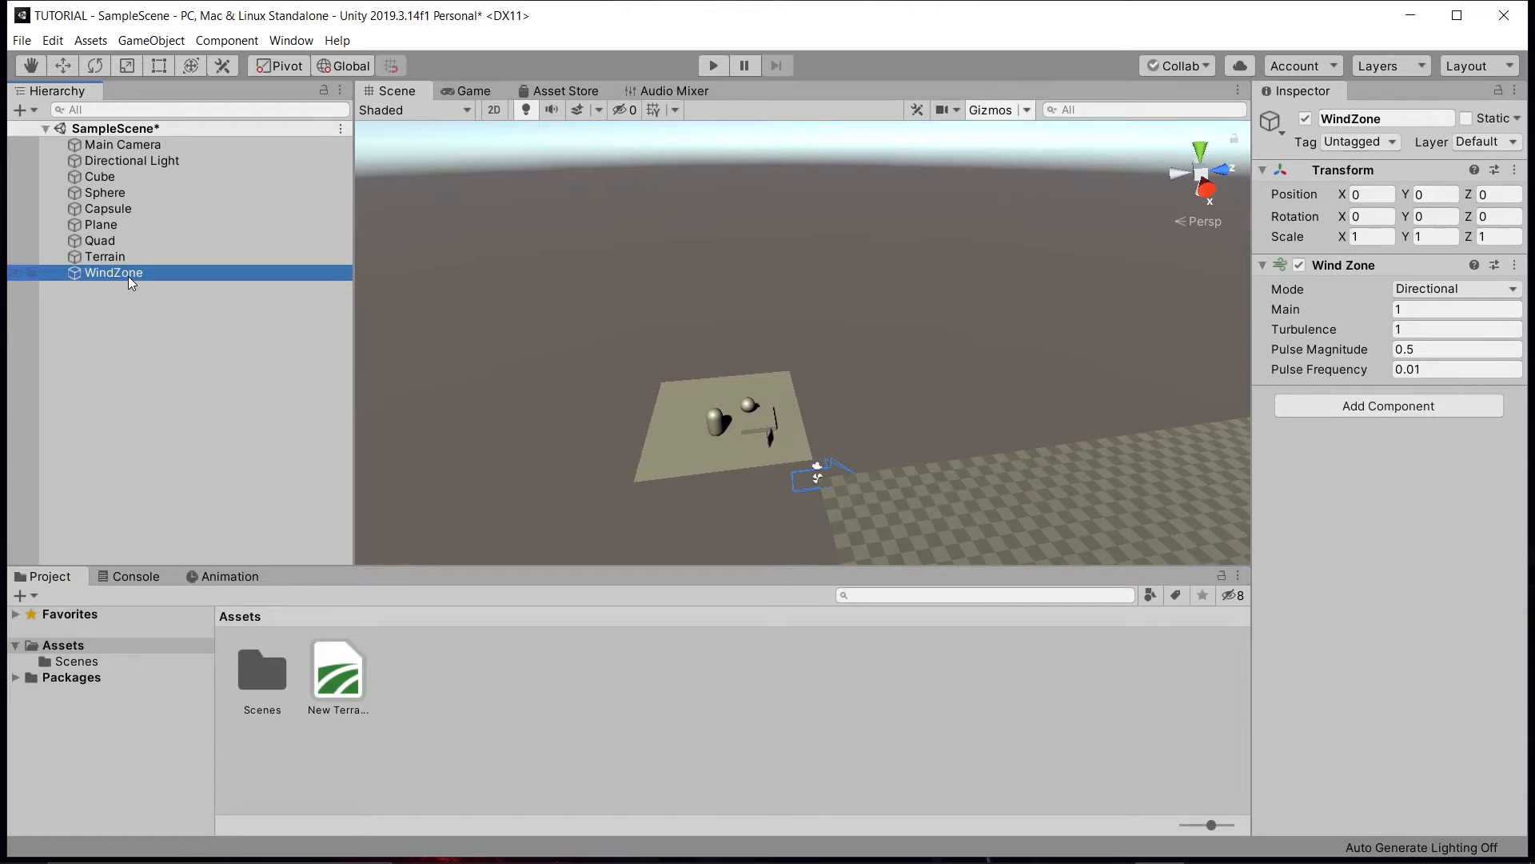
{"action": "left_click", "coordinate": [133, 180], "text": "shift"}
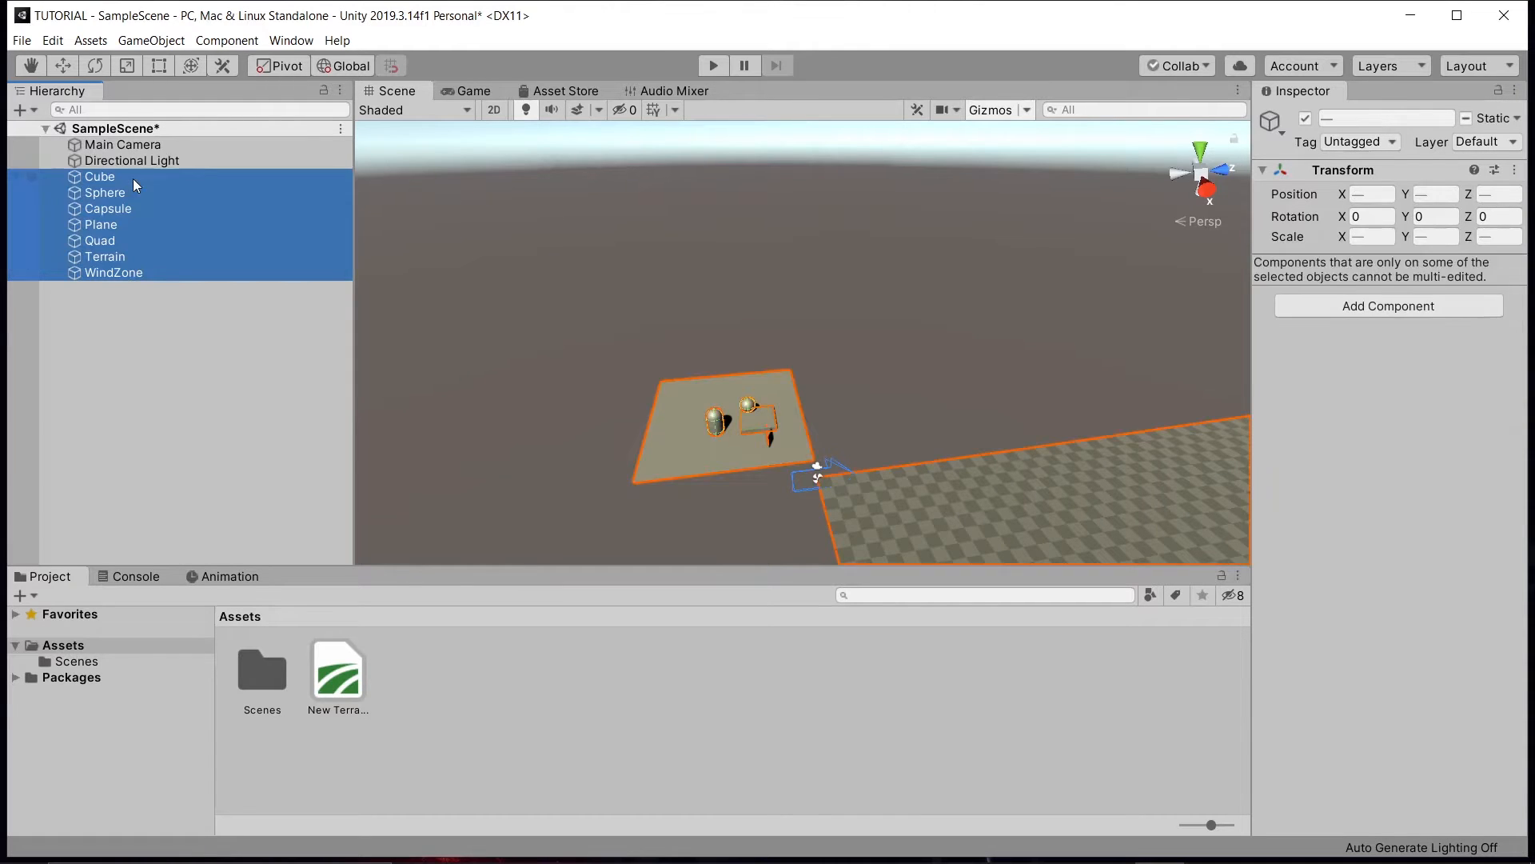
{"action": "right_click", "coordinate": [136, 187]}
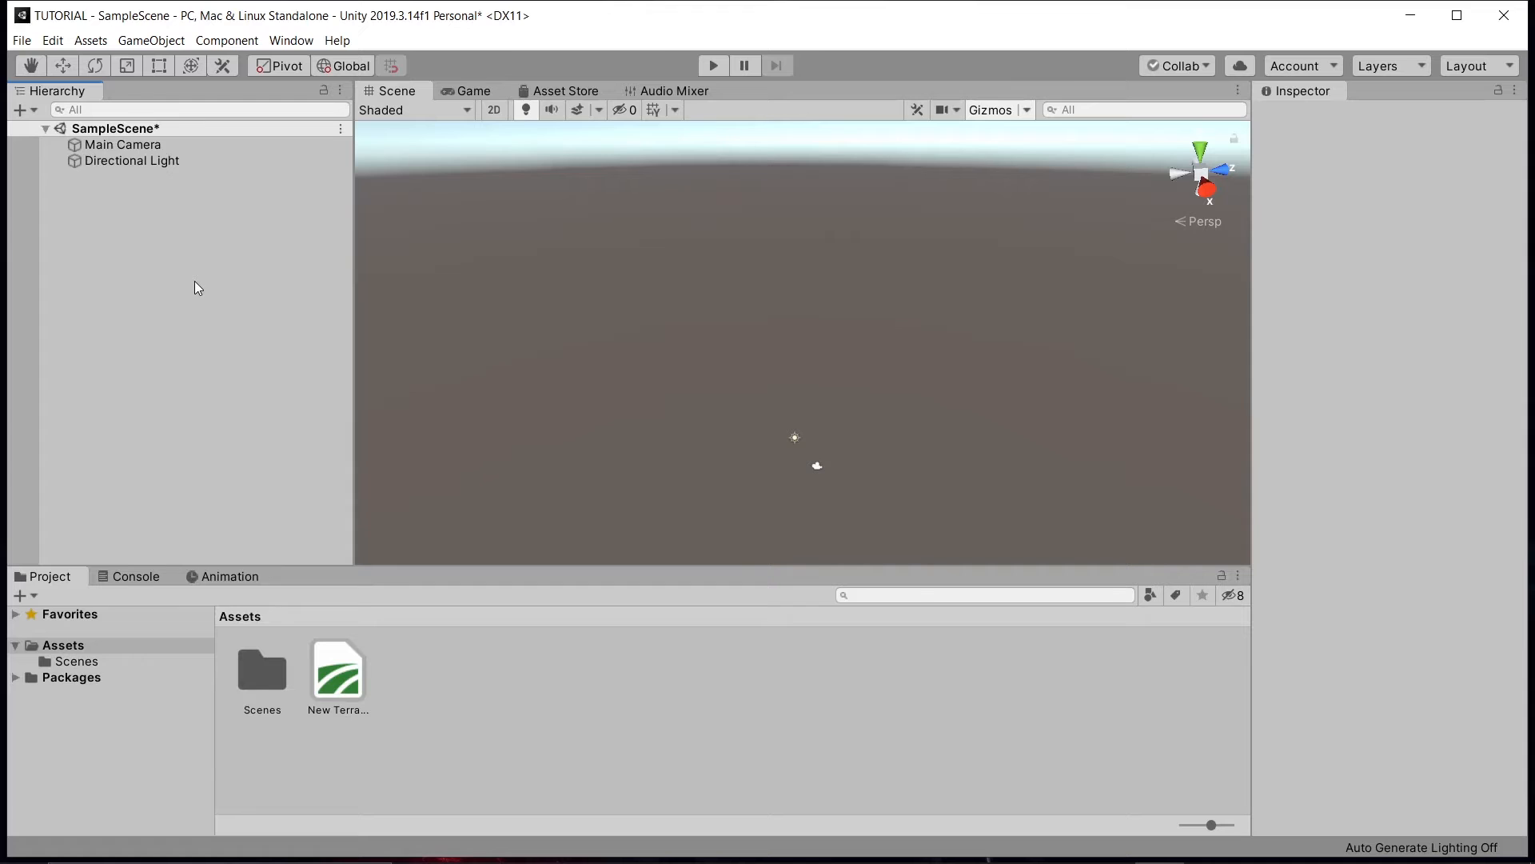
- Add a Reflection Probe from the light objects to the scene
{"action": "right_click", "coordinate": [195, 281]}
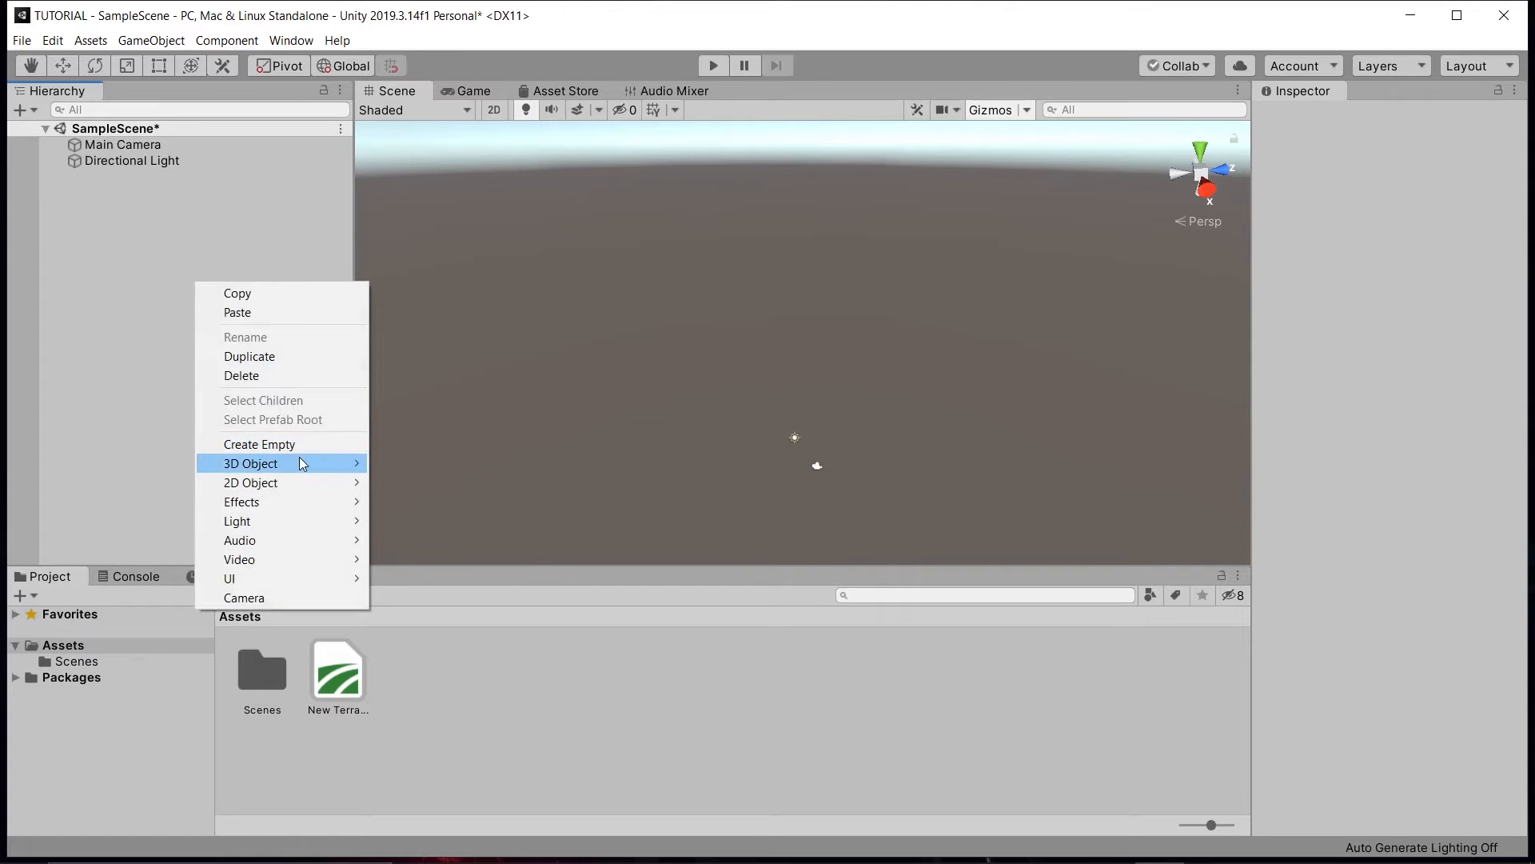
{"action": "mouse_move", "coordinate": [308, 464]}
{"action": "mouse_move", "coordinate": [344, 485]}
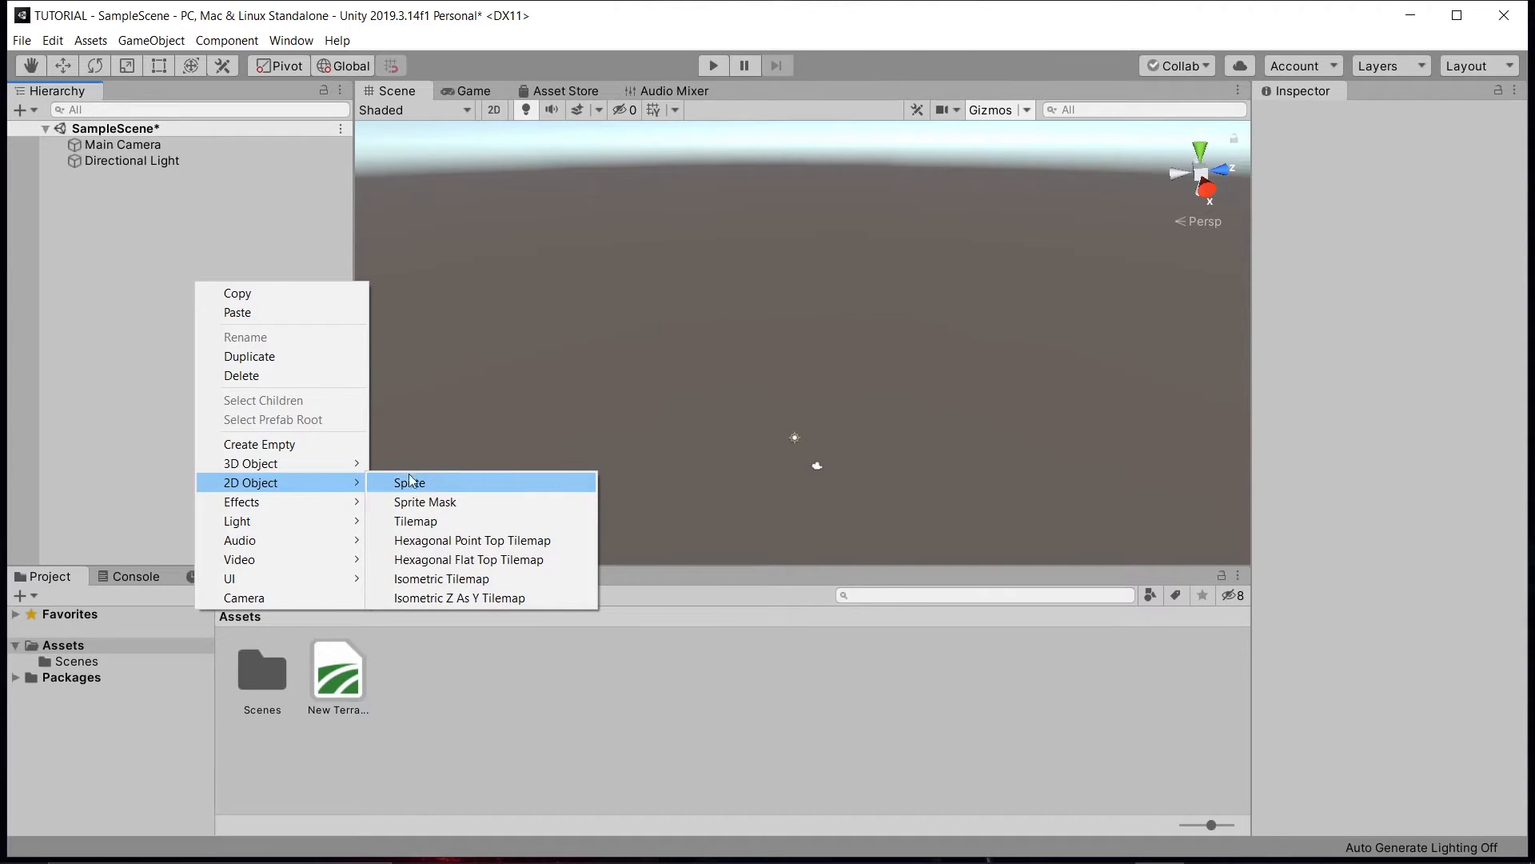
{"action": "mouse_move", "coordinate": [278, 502]}
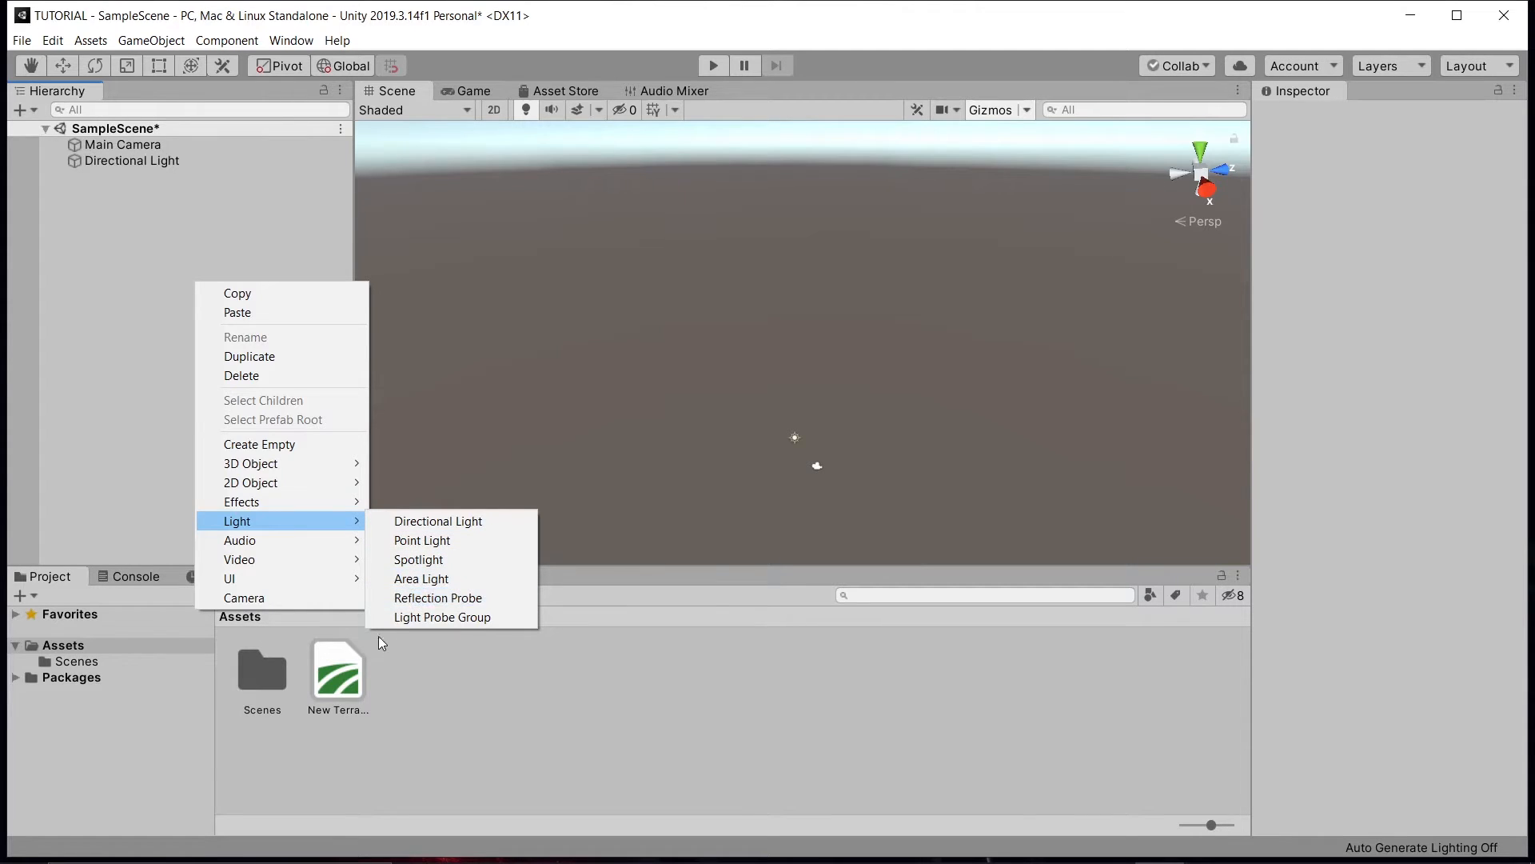
{"action": "left_click", "coordinate": [424, 598]}
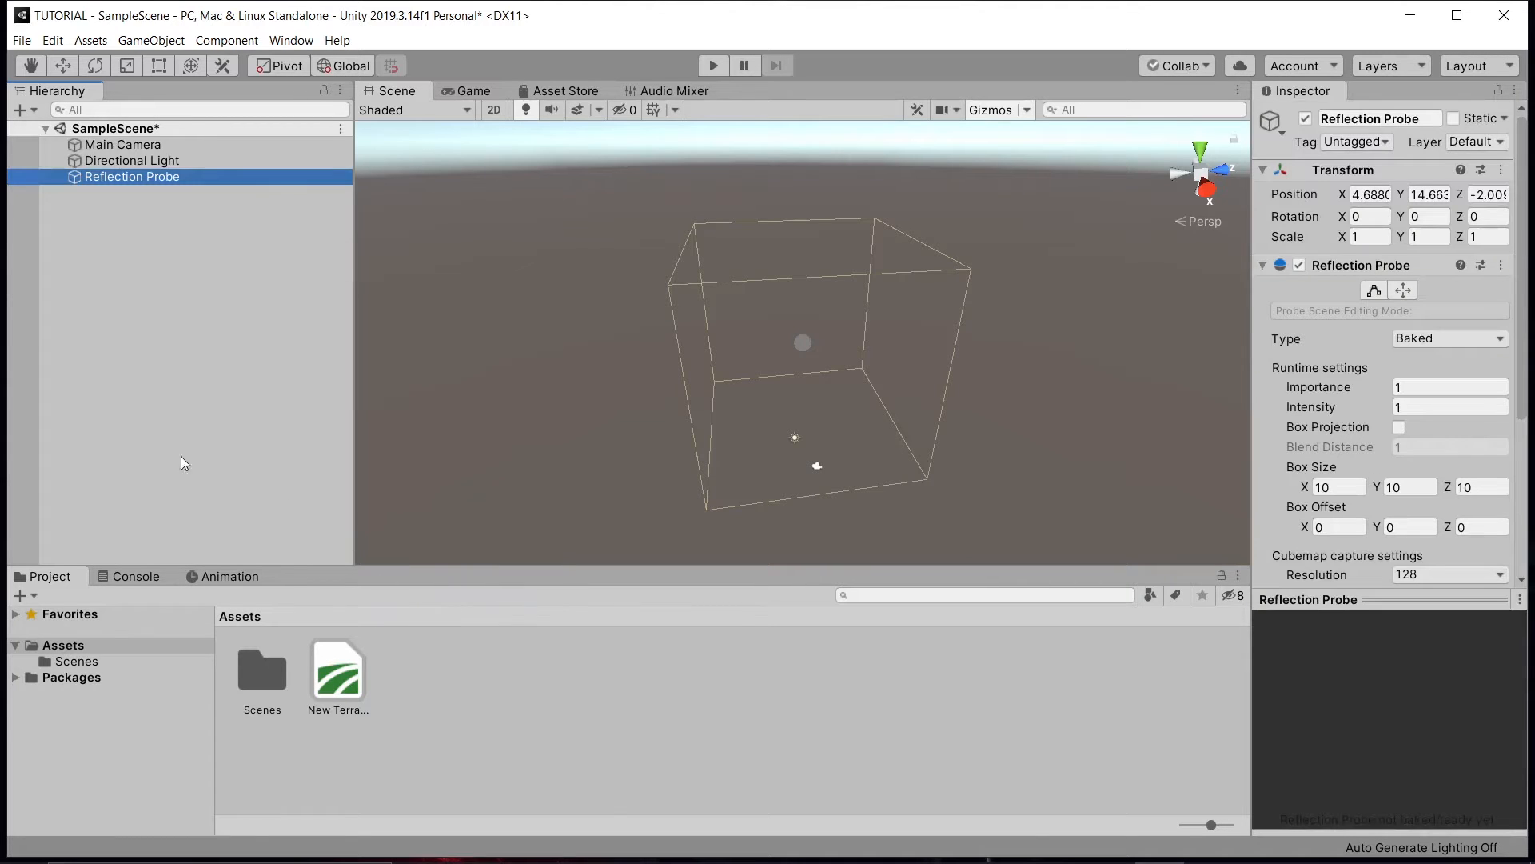
- Set the reflection probe's type to Realtime and its cubemap capture resolution to 2048
{"action": "right_click_drag", "start_coordinate": [660, 363], "coordinate": [787, 380]}
{"action": "scroll", "coordinate": [789, 381], "scroll_direction": "up", "scroll_amount": 5}
{"action": "scroll", "coordinate": [779, 348], "scroll_direction": "up", "scroll_amount": 2}
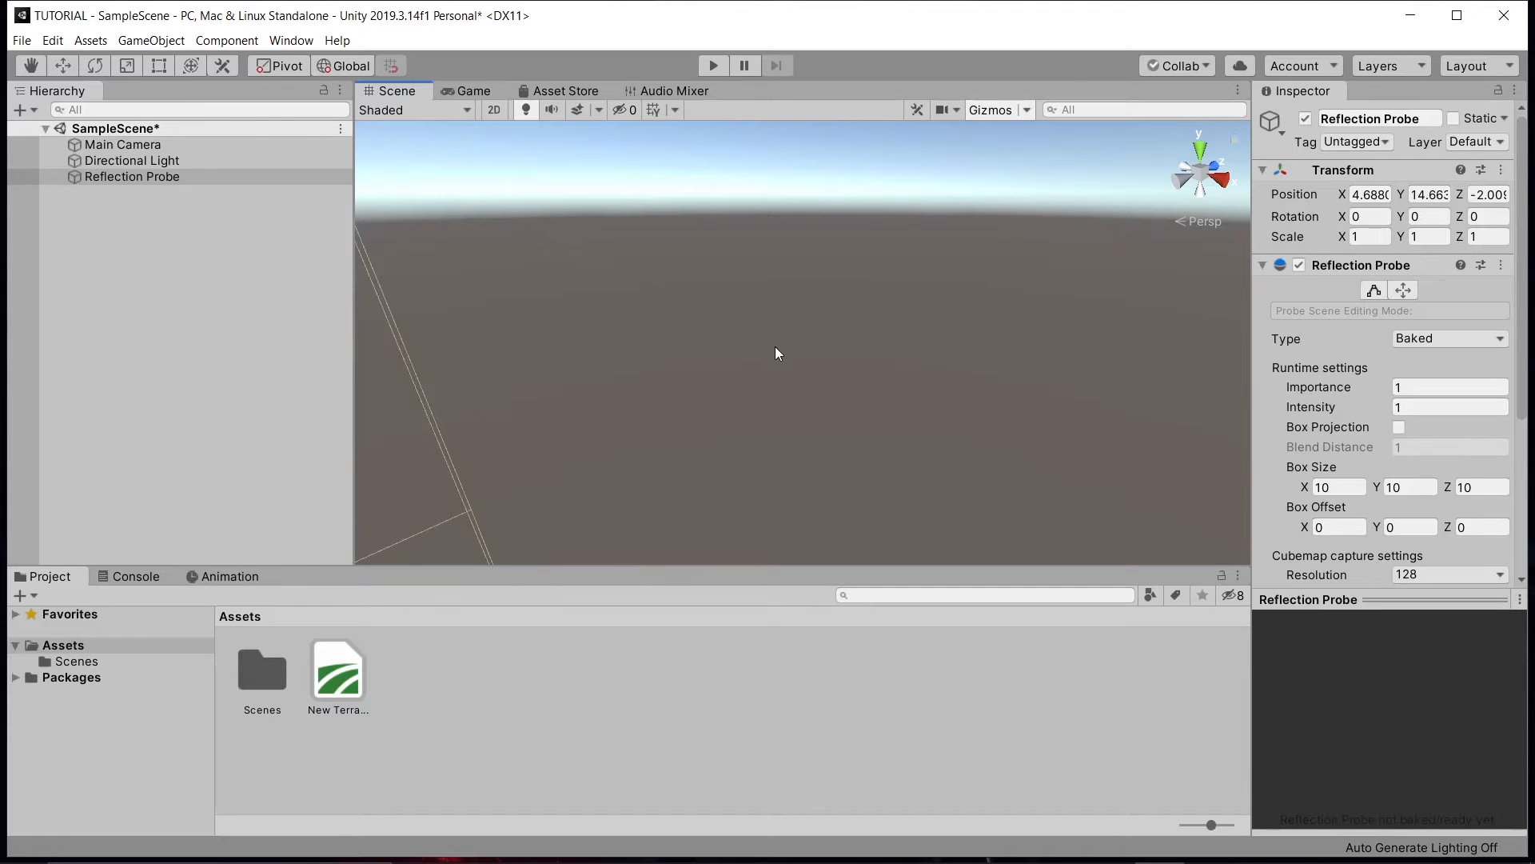
{"action": "left_click", "coordinate": [1427, 342]}
{"action": "left_click", "coordinate": [1409, 420]}
{"action": "scroll", "coordinate": [1439, 416], "scroll_direction": "down", "scroll_amount": 5}
{"action": "scroll", "coordinate": [1361, 341], "scroll_direction": "up", "scroll_amount": 5}
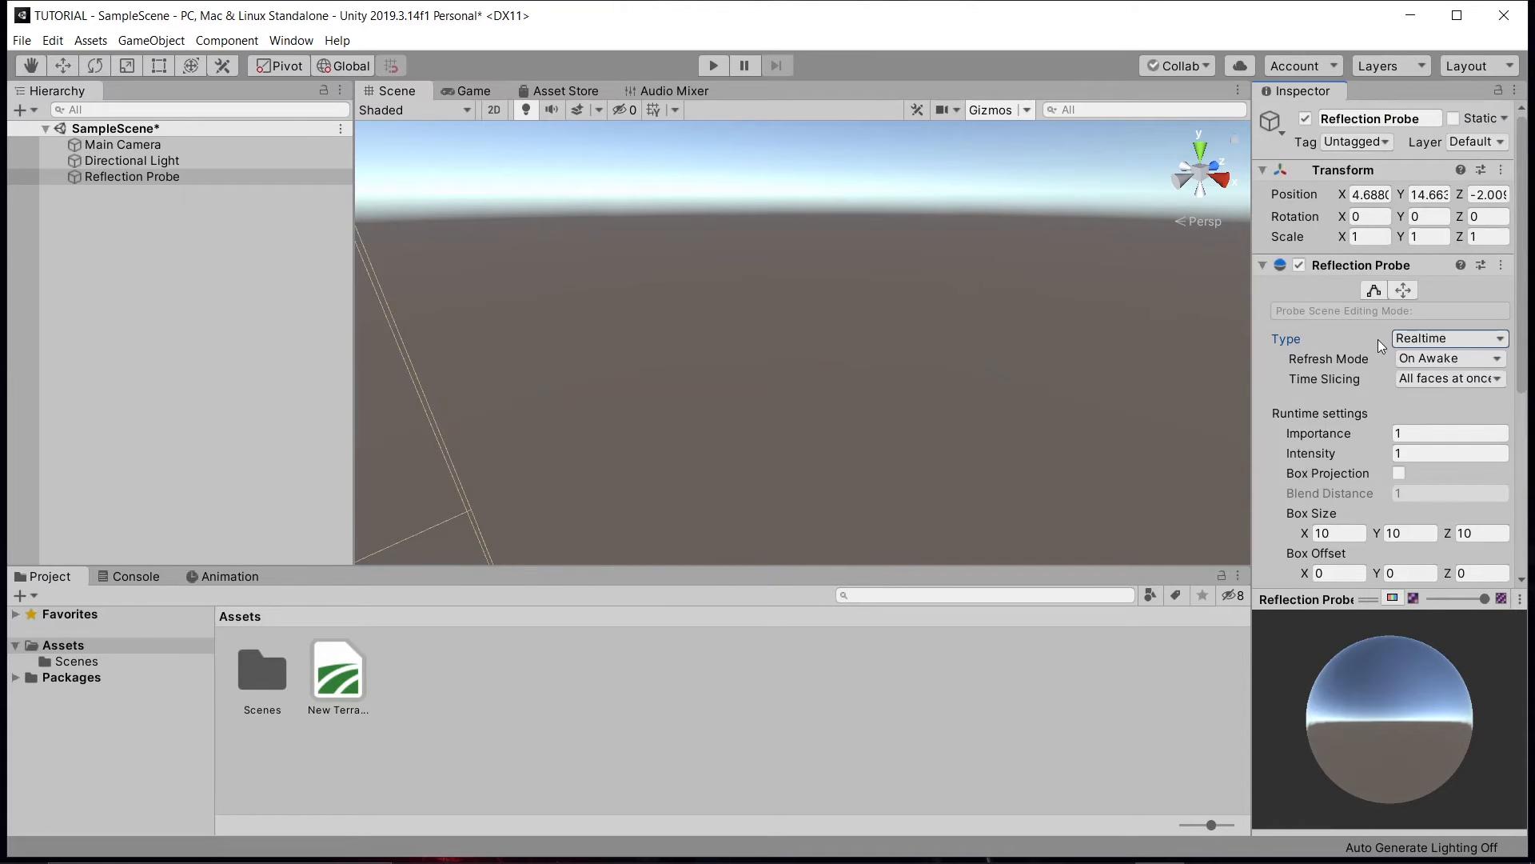
{"action": "scroll", "coordinate": [1413, 352], "scroll_direction": "down", "scroll_amount": 5}
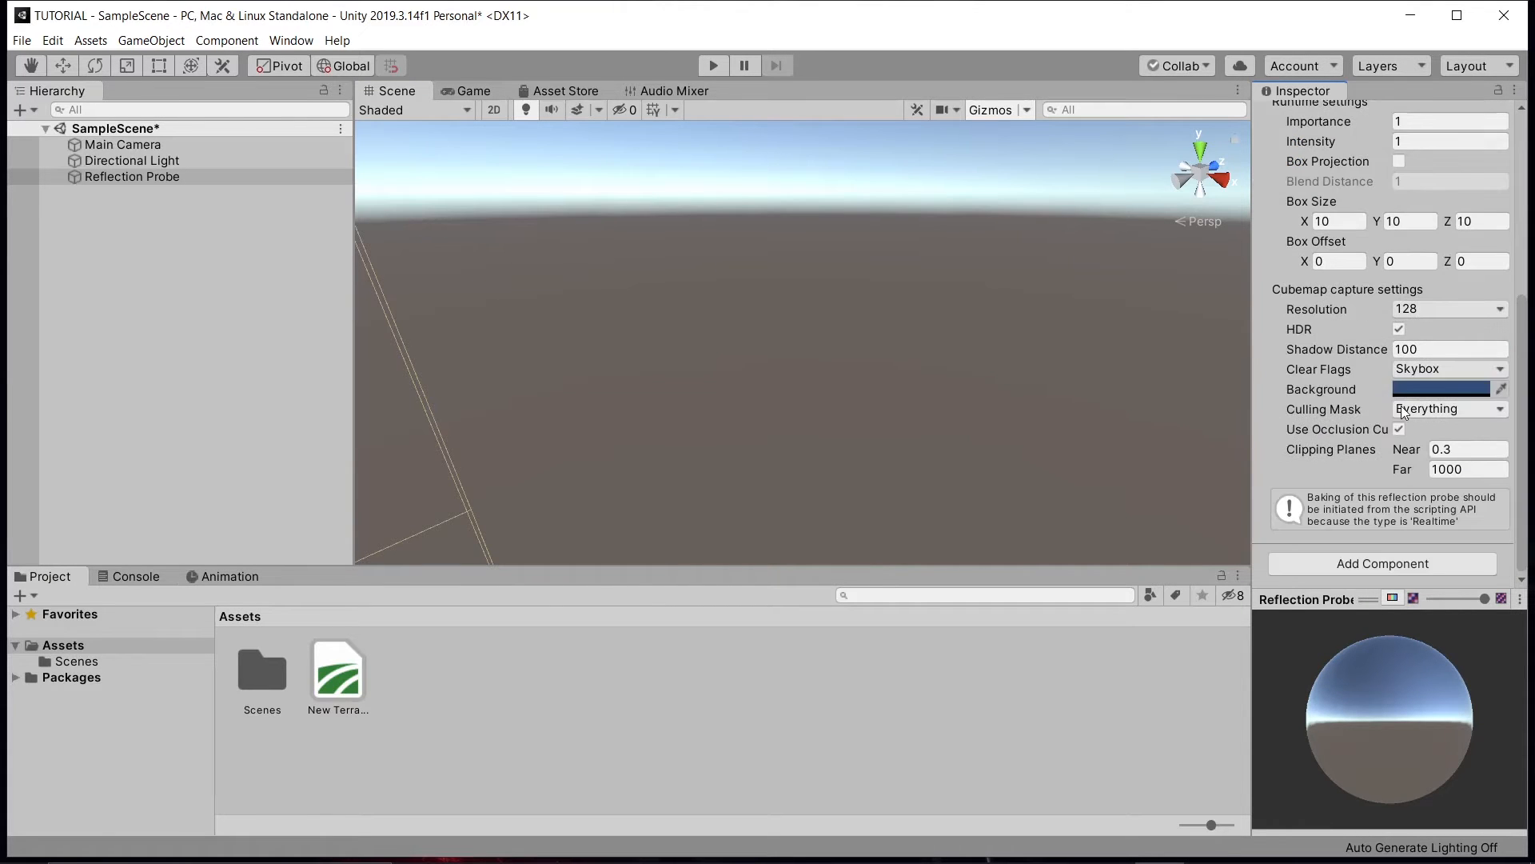
{"action": "left_click", "coordinate": [1460, 309]}
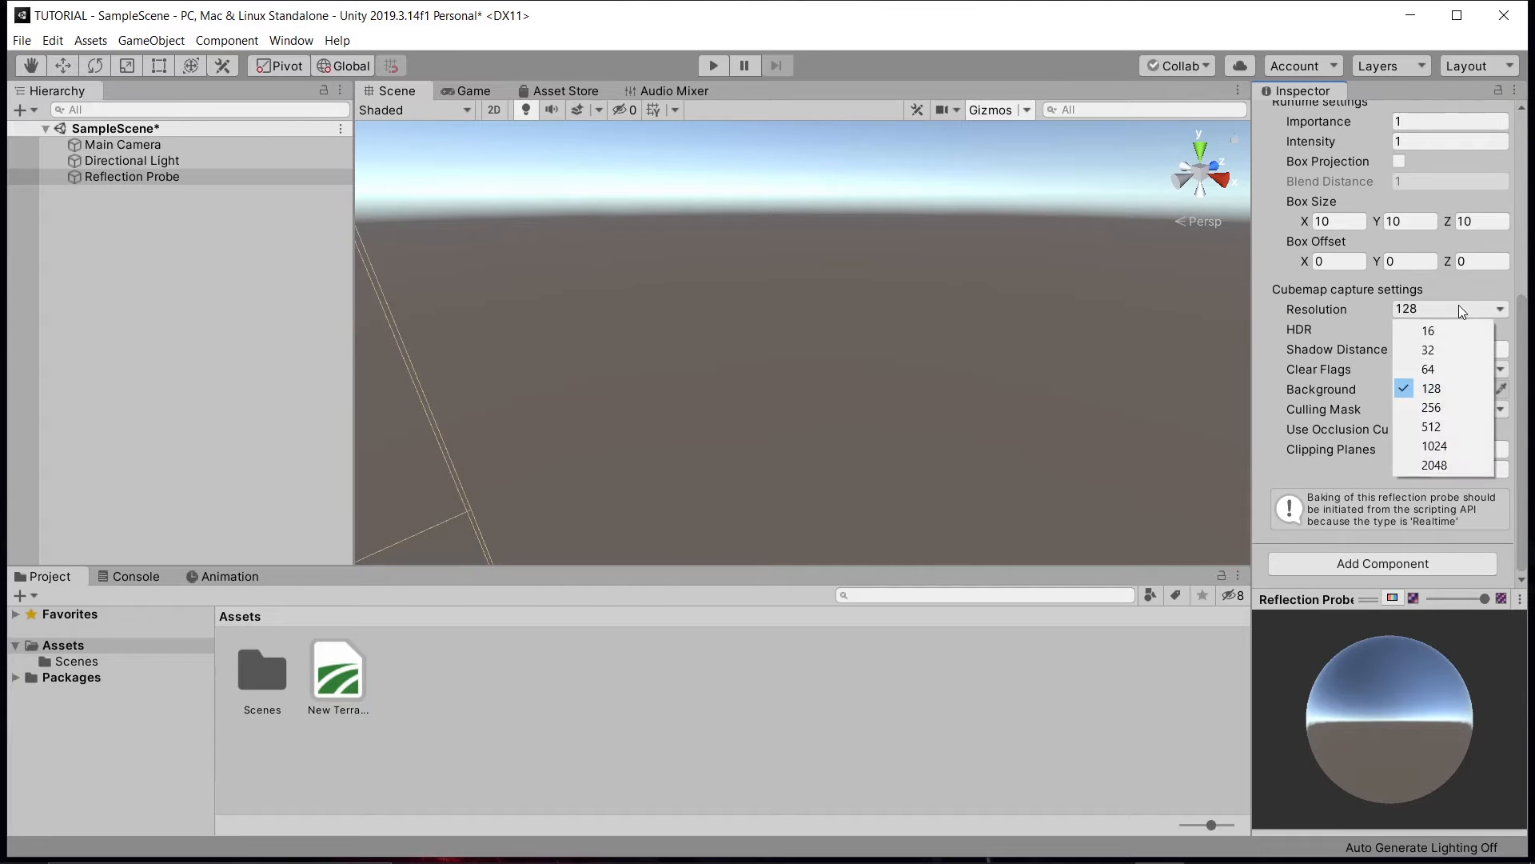
{"action": "left_click", "coordinate": [1472, 464]}
- Examine the reflection probe's reflective sphere and bounding box up close from different angles
{"action": "left_click_drag", "start_coordinate": [1124, 373], "coordinate": [586, 366], "text": "alt"}
{"action": "scroll", "coordinate": [771, 377], "scroll_direction": "up", "scroll_amount": 1}
{"action": "scroll", "coordinate": [743, 377], "scroll_direction": "up", "scroll_amount": 4}
{"action": "scroll", "coordinate": [587, 364], "scroll_direction": "down", "scroll_amount": 4}
{"action": "scroll", "coordinate": [588, 362], "scroll_direction": "up", "scroll_amount": 6}
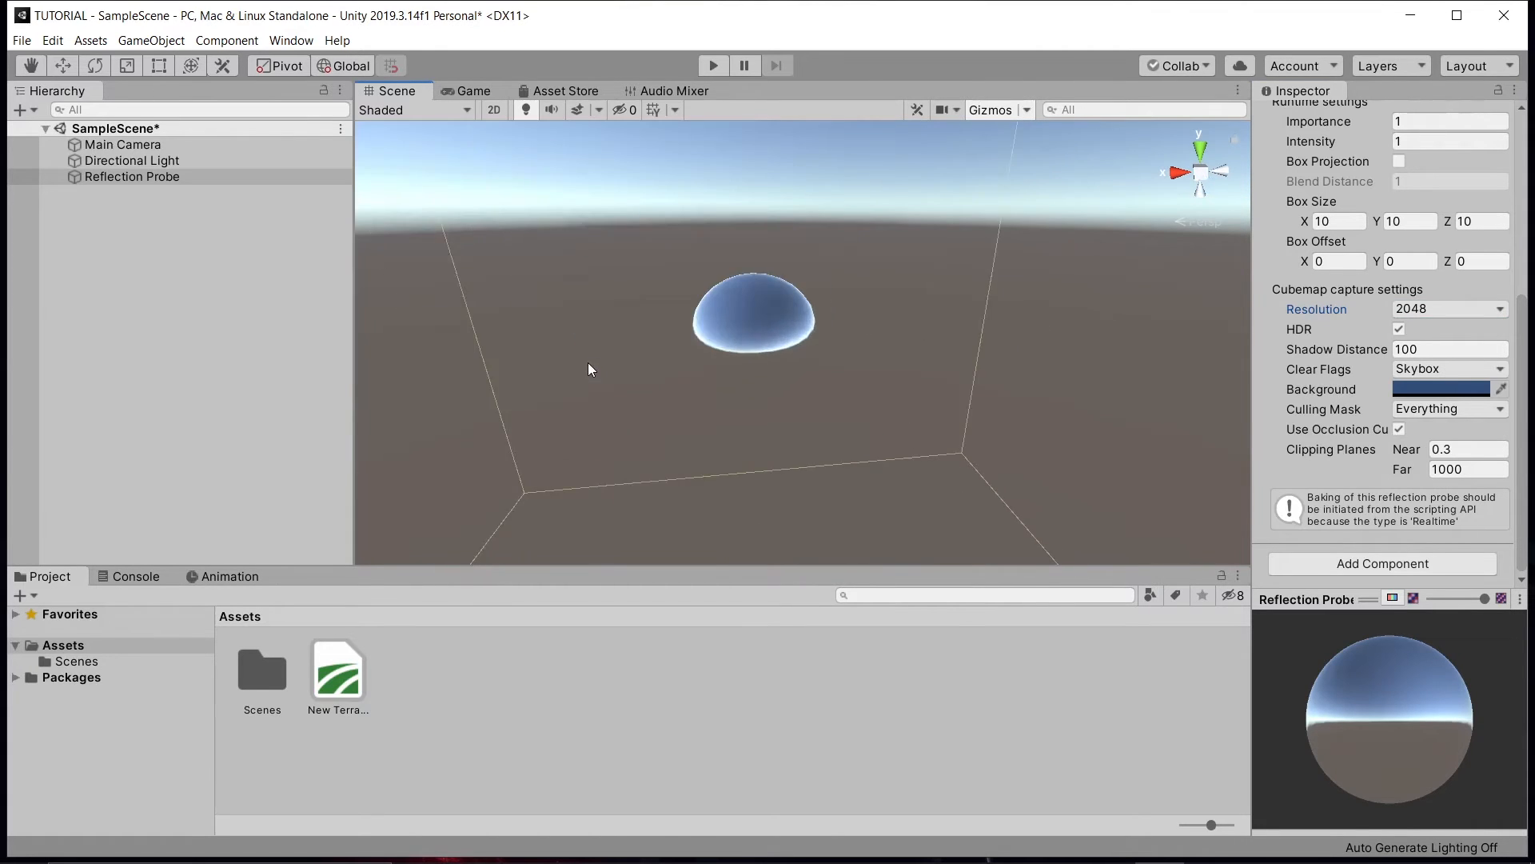
{"action": "scroll", "coordinate": [588, 362], "scroll_direction": "down", "scroll_amount": 3}
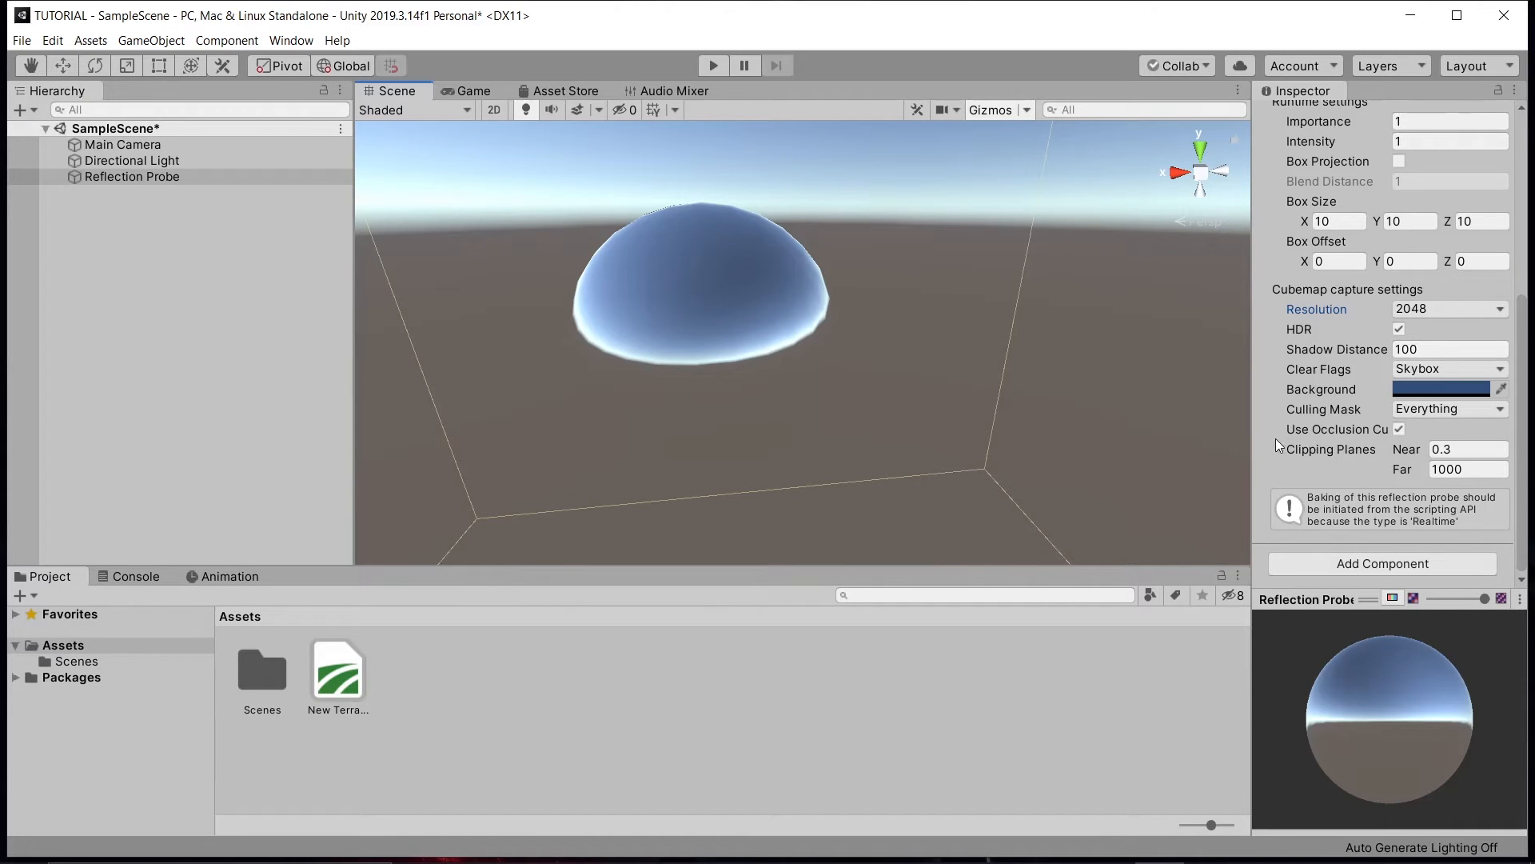
{"action": "left_click_drag", "start_coordinate": [1049, 406], "coordinate": [875, 435], "text": "alt"}
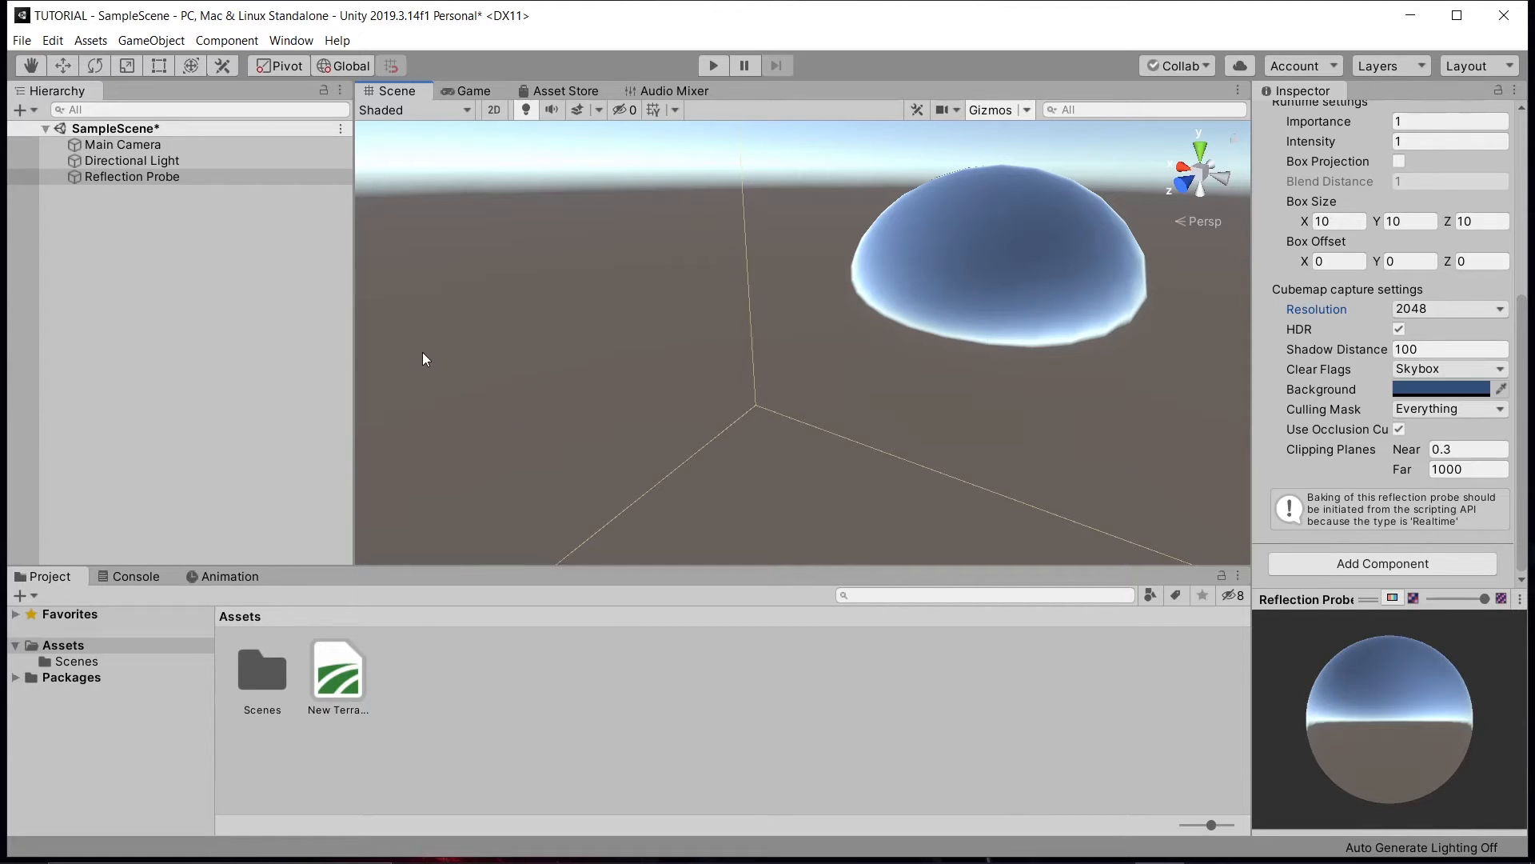
- Add a UI Text object to the scene
{"action": "right_click", "coordinate": [152, 213]}
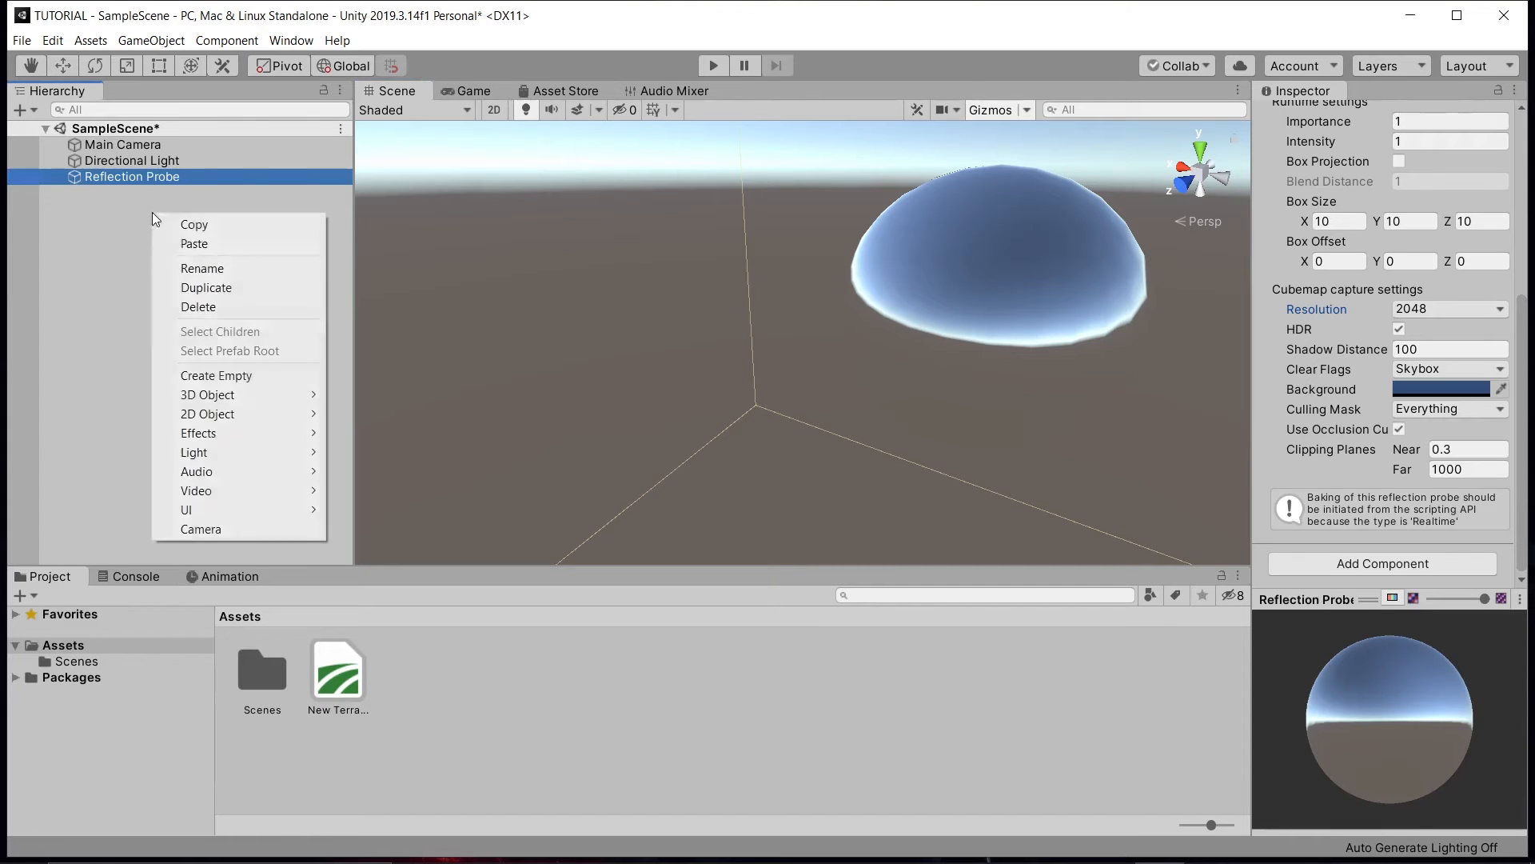
{"action": "mouse_move", "coordinate": [304, 475]}
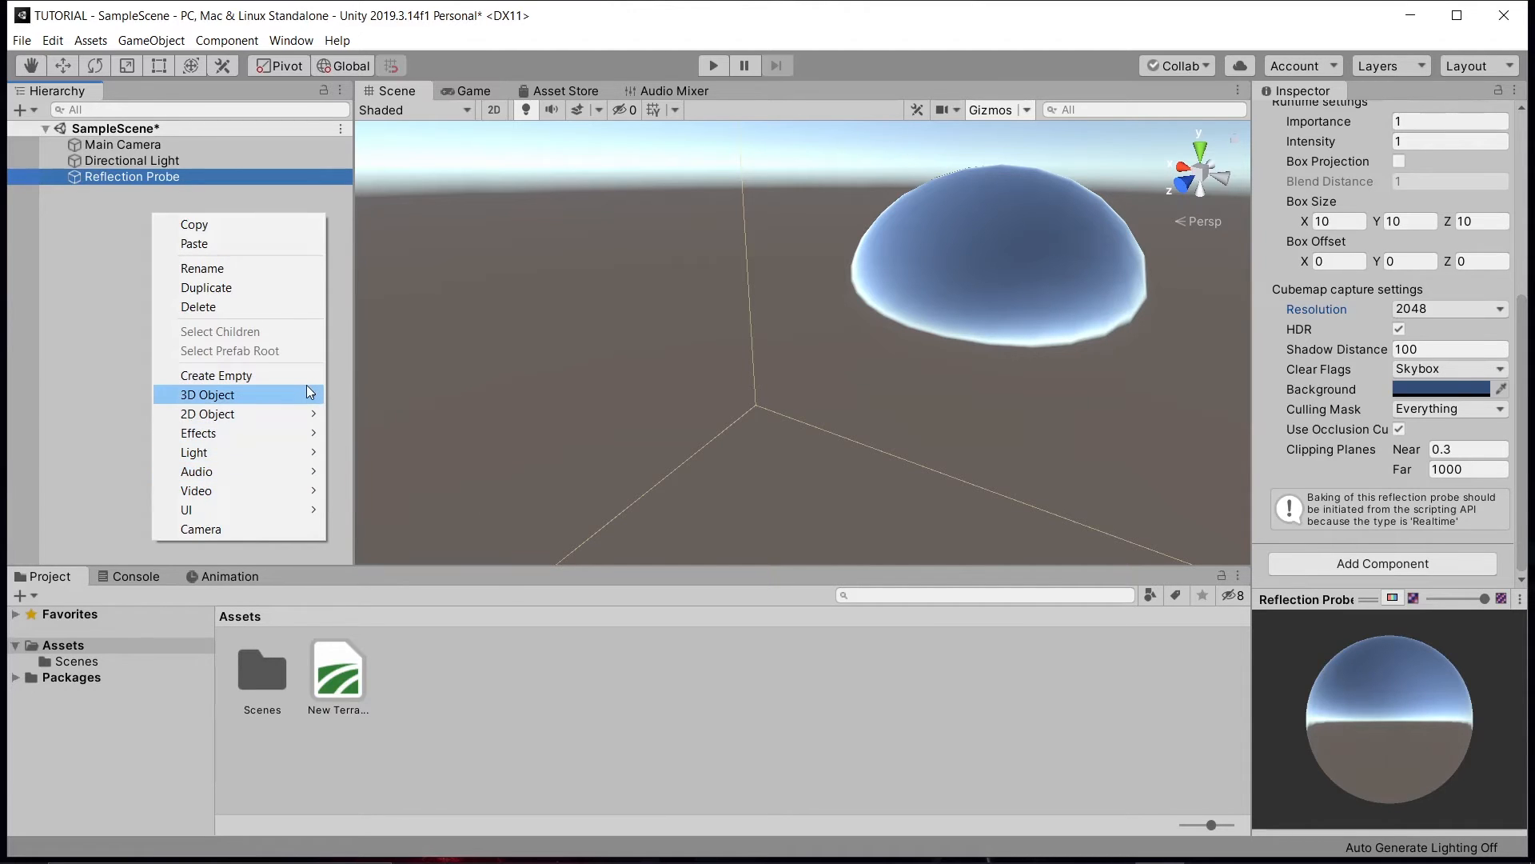
{"action": "mouse_move", "coordinate": [309, 392]}
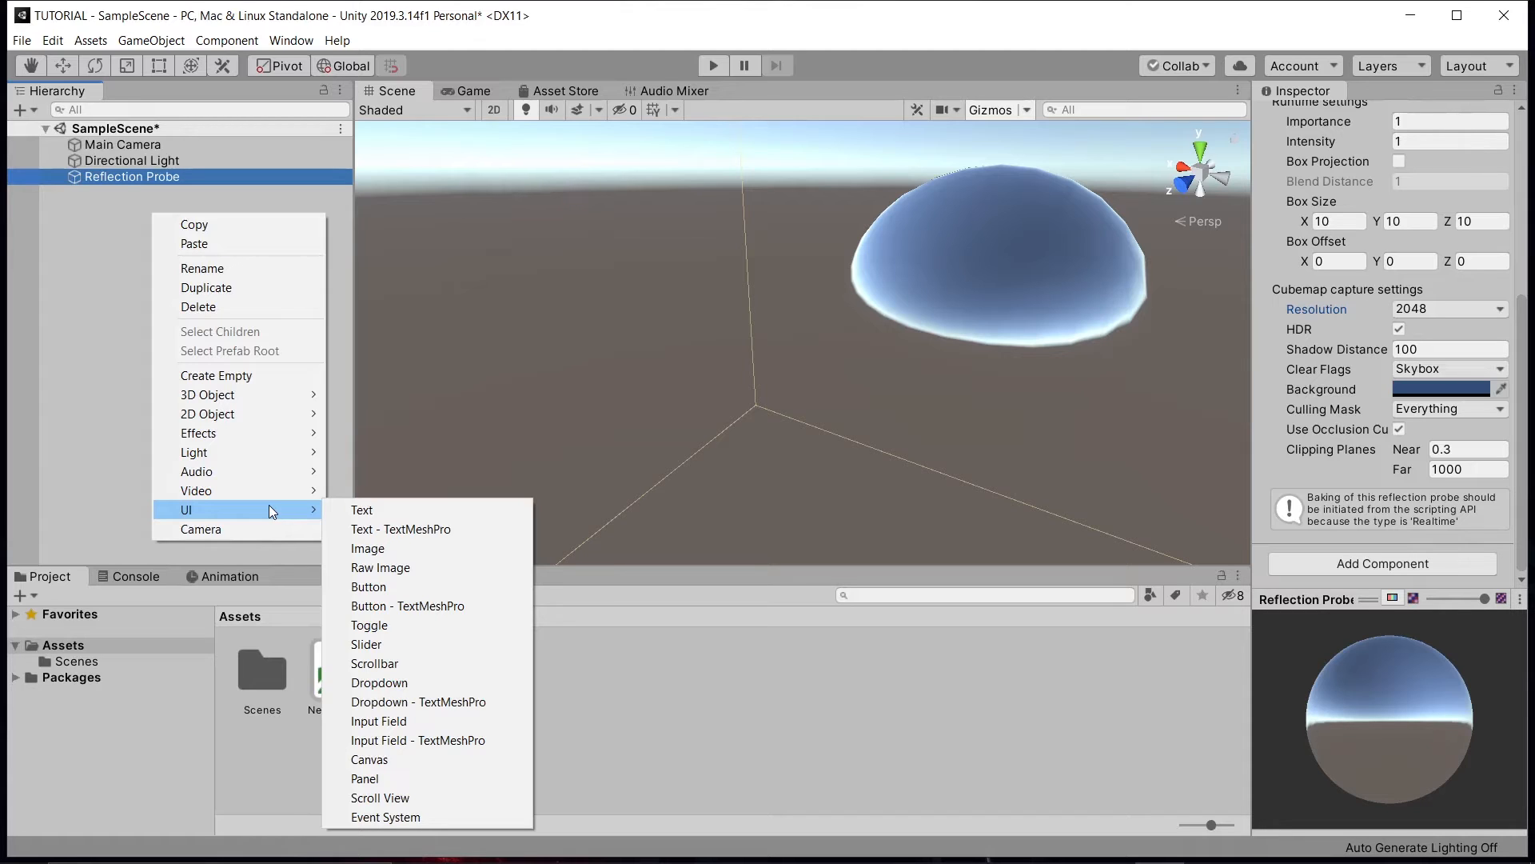
{"action": "left_click", "coordinate": [372, 513]}
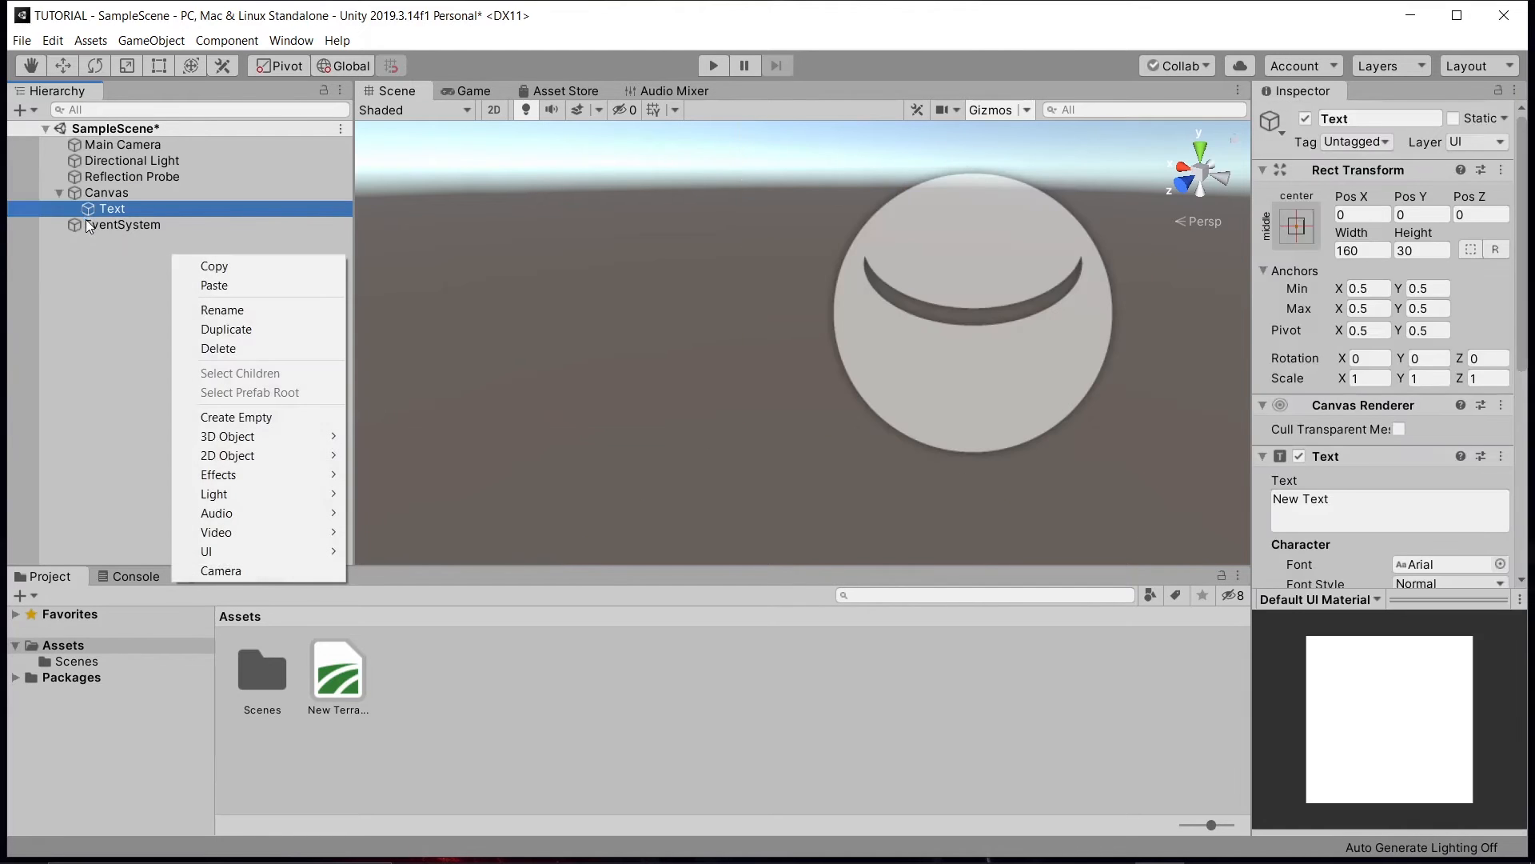
- Select the Canvas, focus the view on it and examine its frame and the text inside it
{"action": "left_click", "coordinate": [85, 193]}
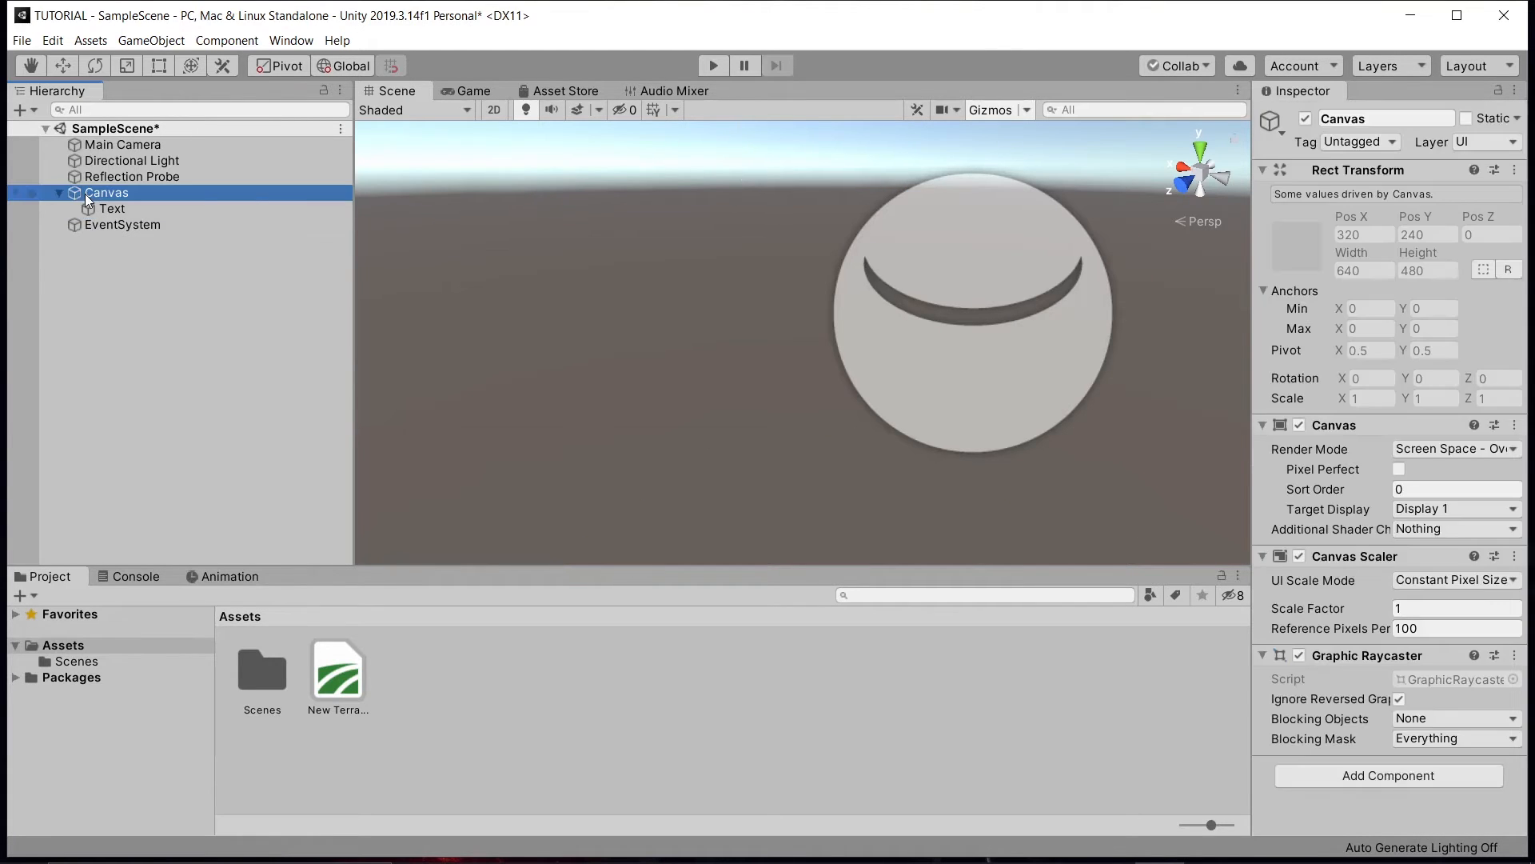
{"action": "double_click", "coordinate": [84, 193]}
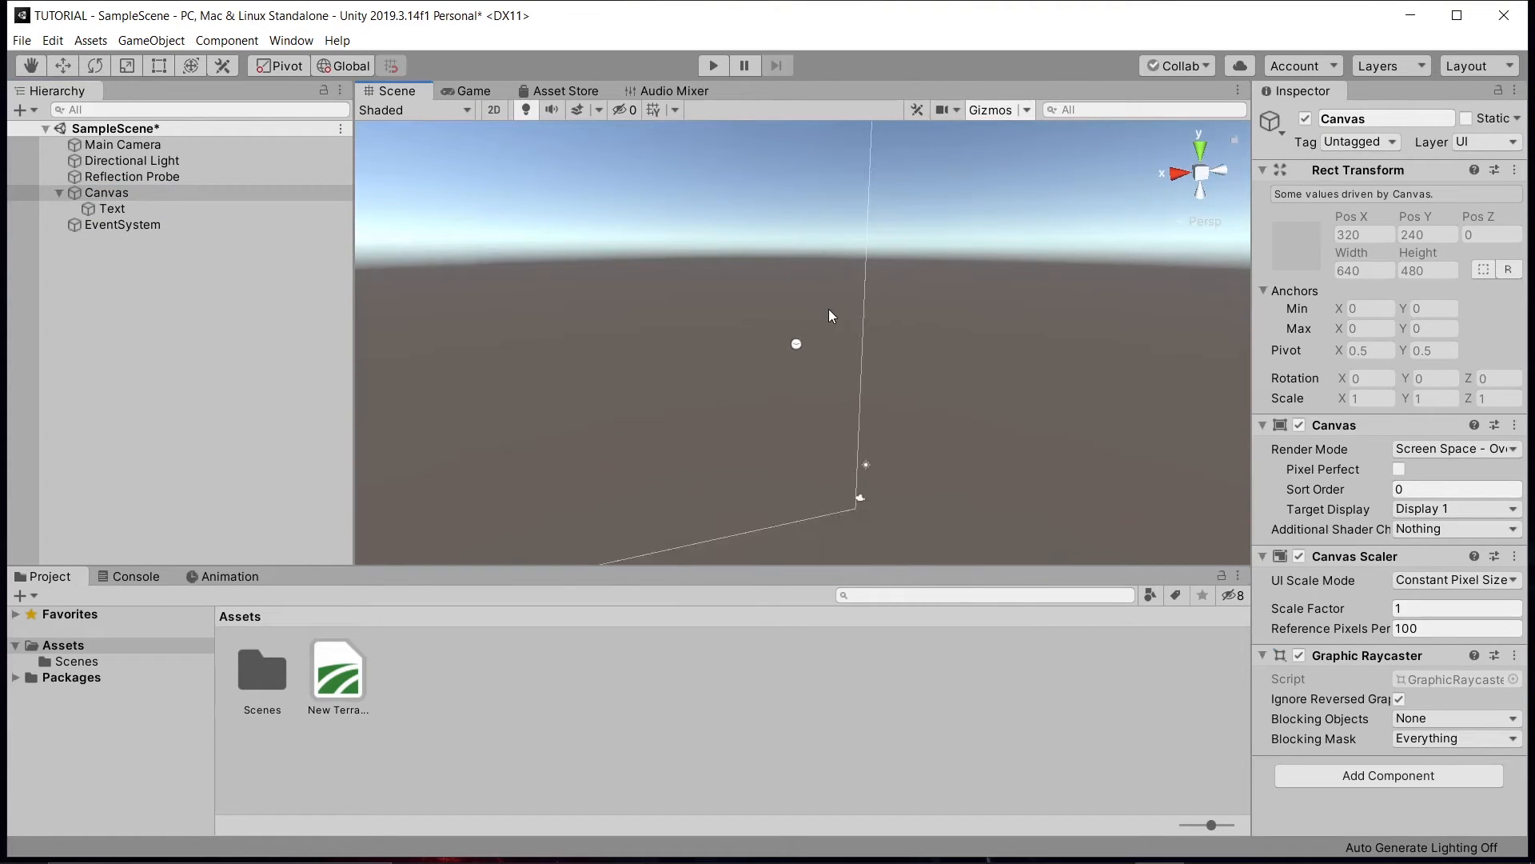
{"action": "left_click_drag", "start_coordinate": [828, 310], "coordinate": [569, 301], "text": "alt"}
{"action": "scroll", "coordinate": [707, 327], "scroll_direction": "down", "scroll_amount": 10}
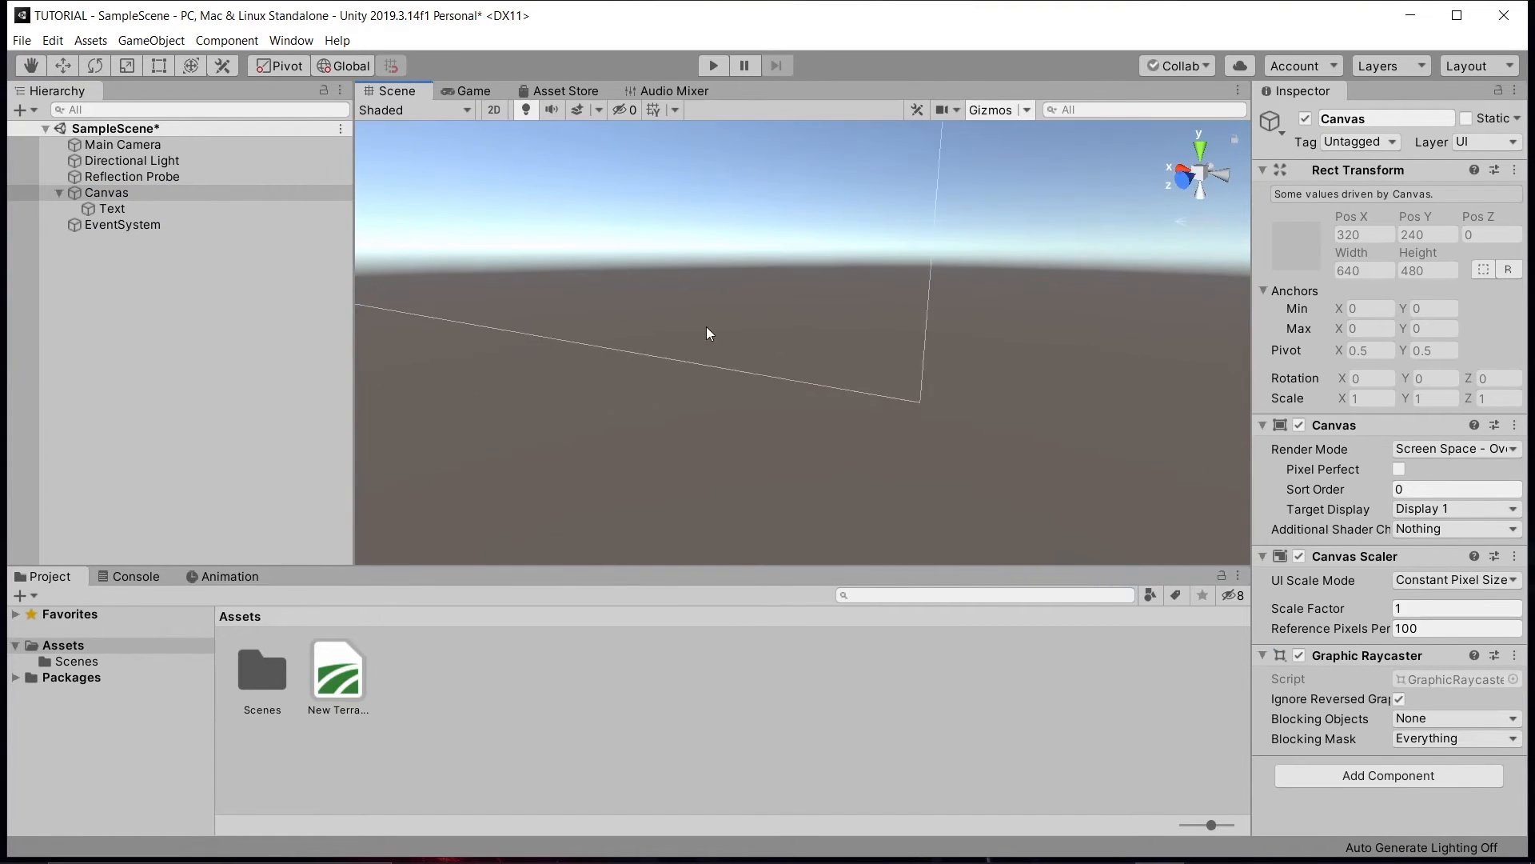
{"action": "left_click_drag", "start_coordinate": [707, 326], "coordinate": [792, 451], "text": "alt"}
{"action": "scroll", "coordinate": [1049, 447], "scroll_direction": "down", "scroll_amount": 4}
{"action": "scroll", "coordinate": [929, 469], "scroll_direction": "up", "scroll_amount": 2}
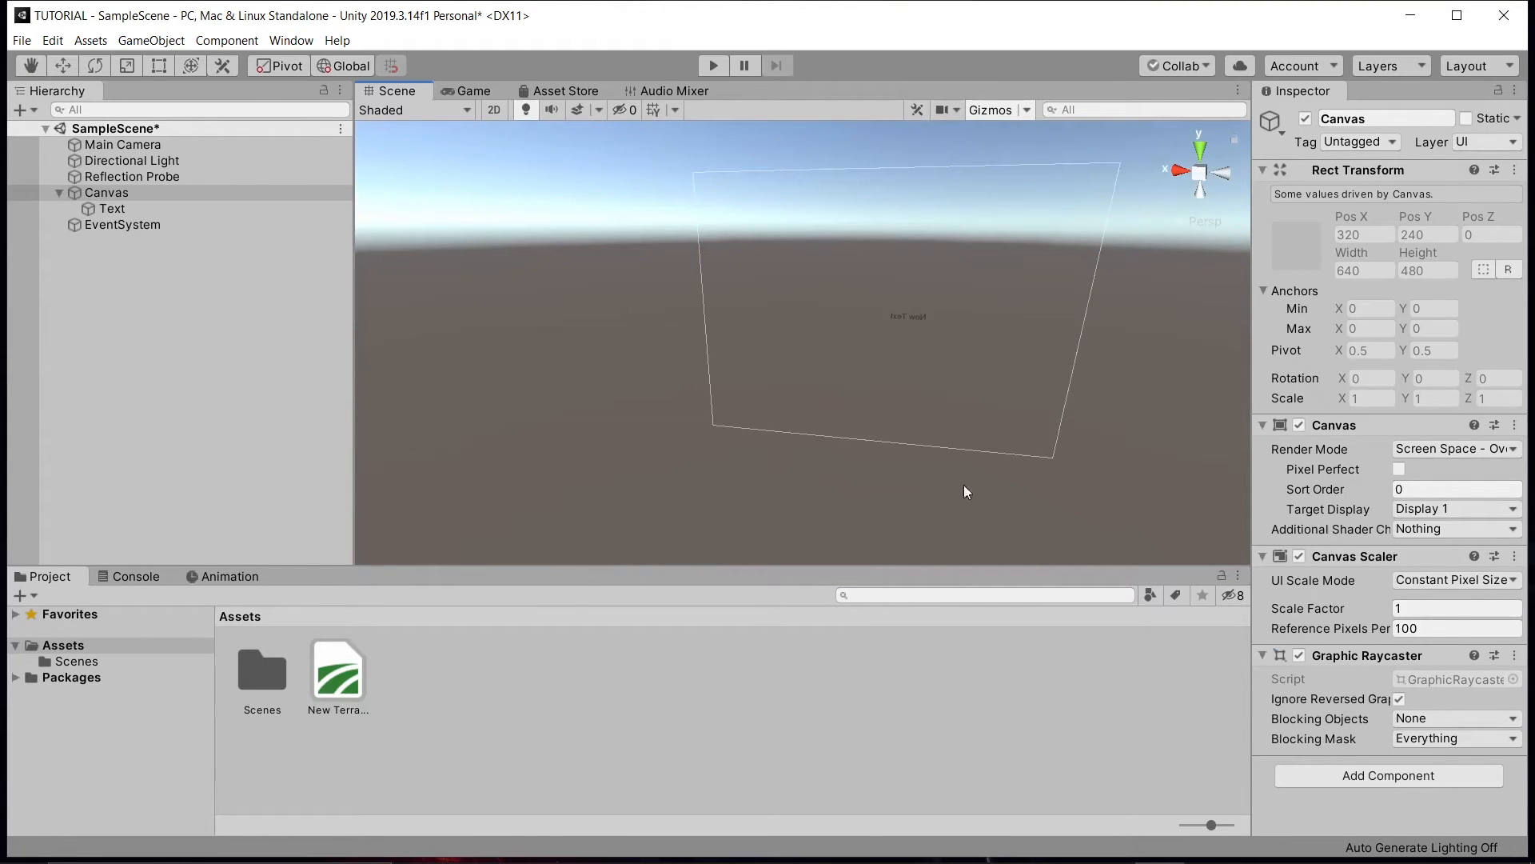
- Select the Text object and examine its small box inside the canvas frame up close and from different angles
{"action": "left_click", "coordinate": [111, 208]}
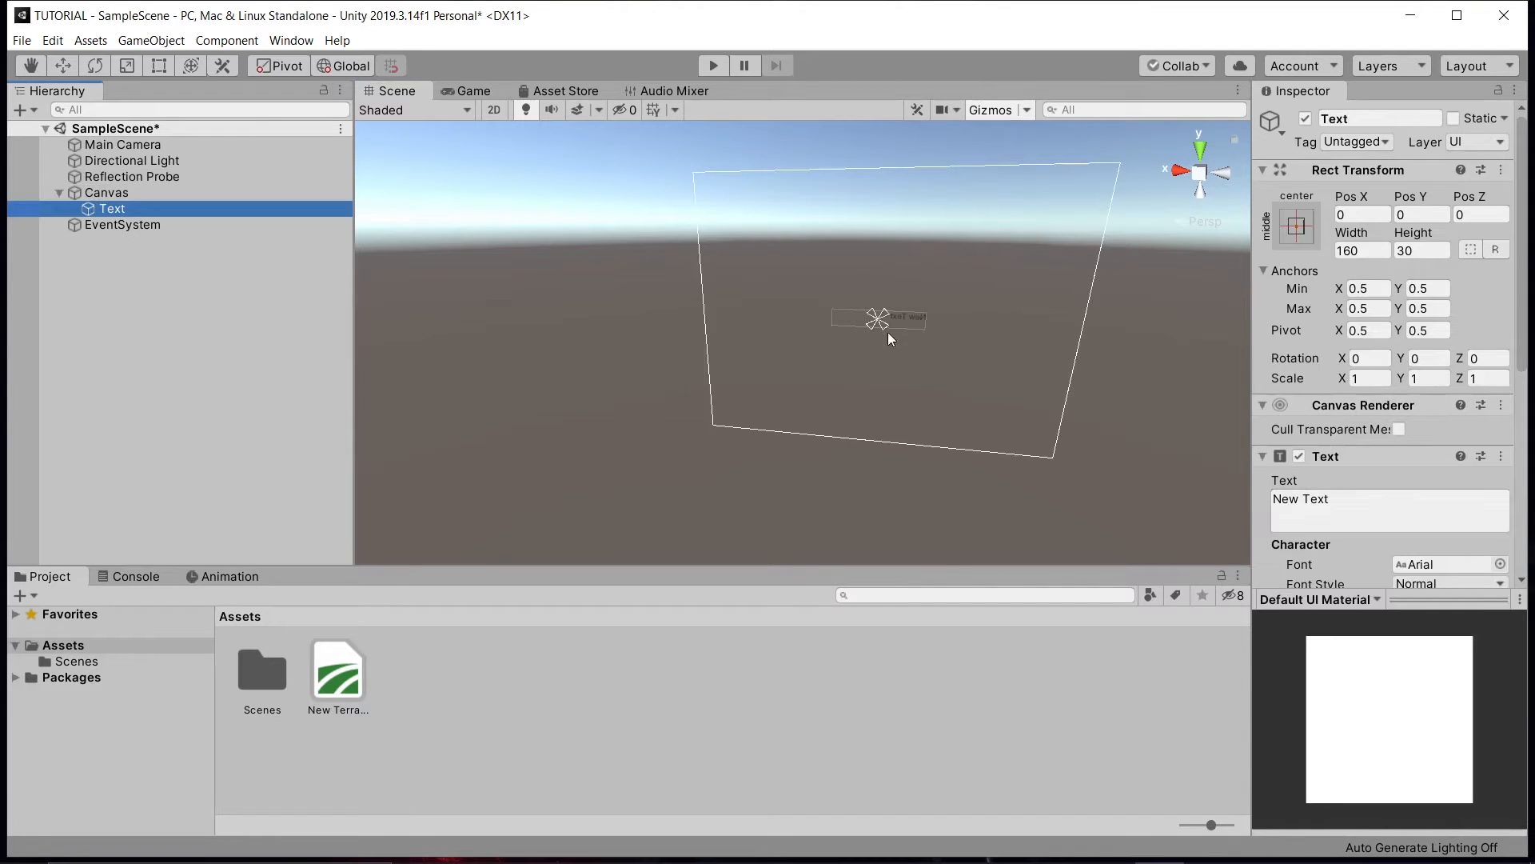
{"action": "scroll", "coordinate": [711, 504], "scroll_direction": "up", "scroll_amount": 2}
{"action": "scroll", "coordinate": [713, 523], "scroll_direction": "up", "scroll_amount": 4}
{"action": "scroll", "coordinate": [714, 524], "scroll_direction": "down", "scroll_amount": 4}
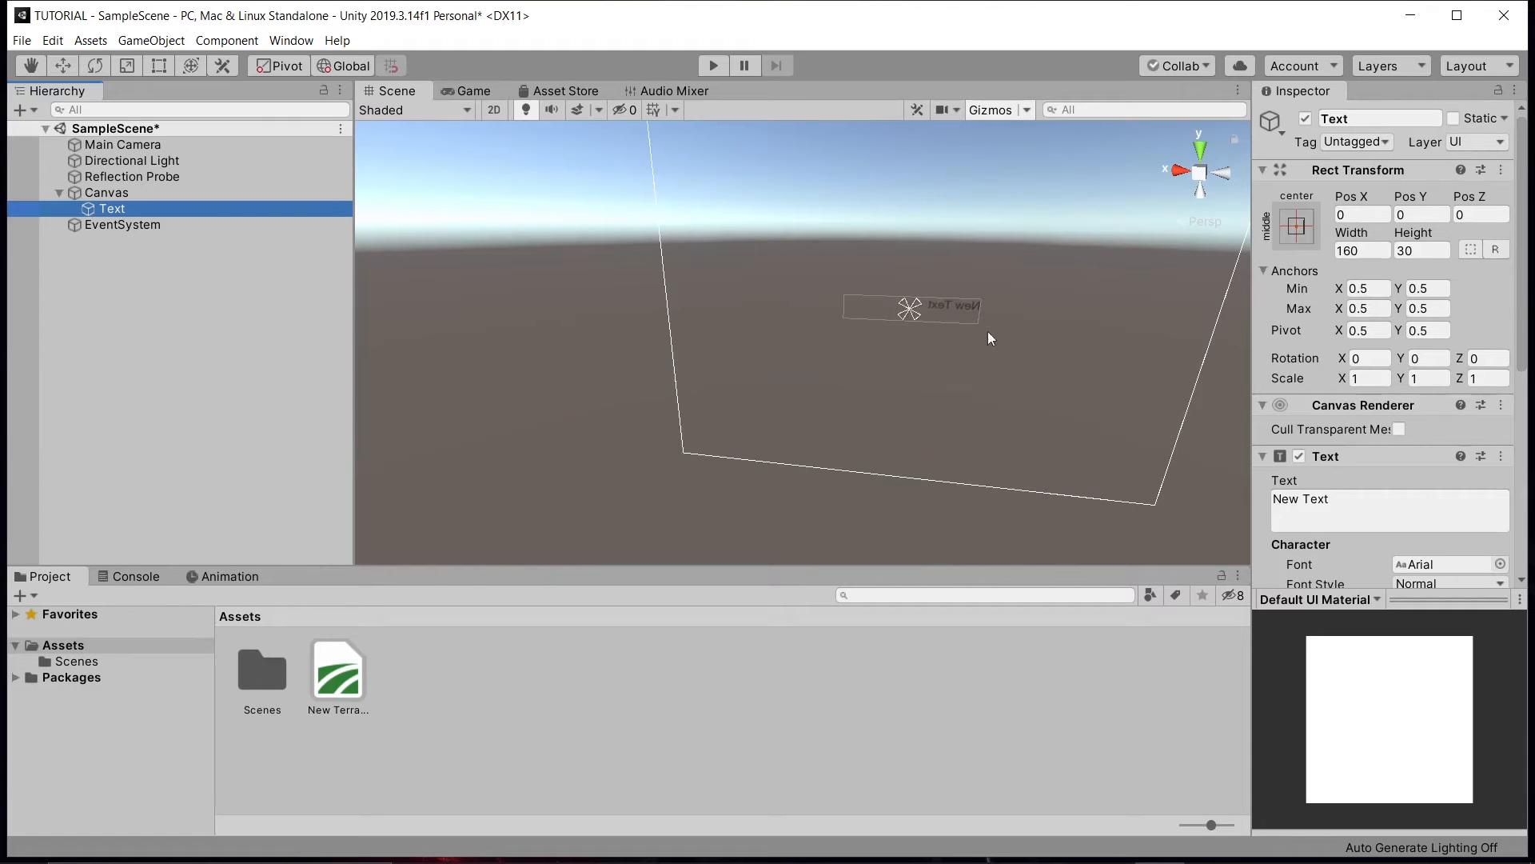
{"action": "scroll", "coordinate": [663, 192], "scroll_direction": "down", "scroll_amount": 1}
{"action": "scroll", "coordinate": [669, 201], "scroll_direction": "down", "scroll_amount": 1}
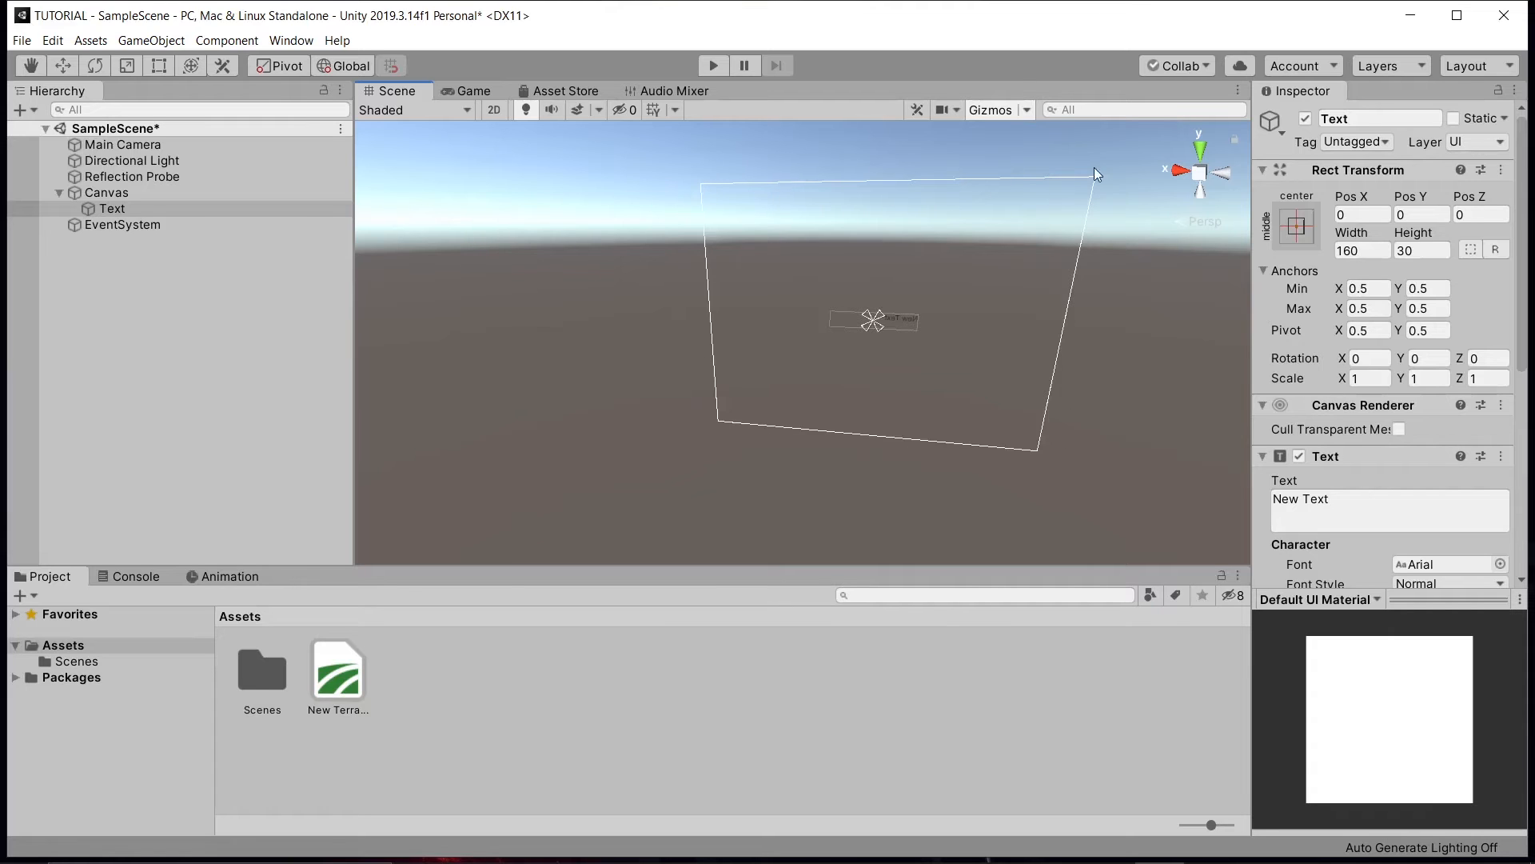
{"action": "scroll", "coordinate": [1020, 390], "scroll_direction": "up", "scroll_amount": 5}
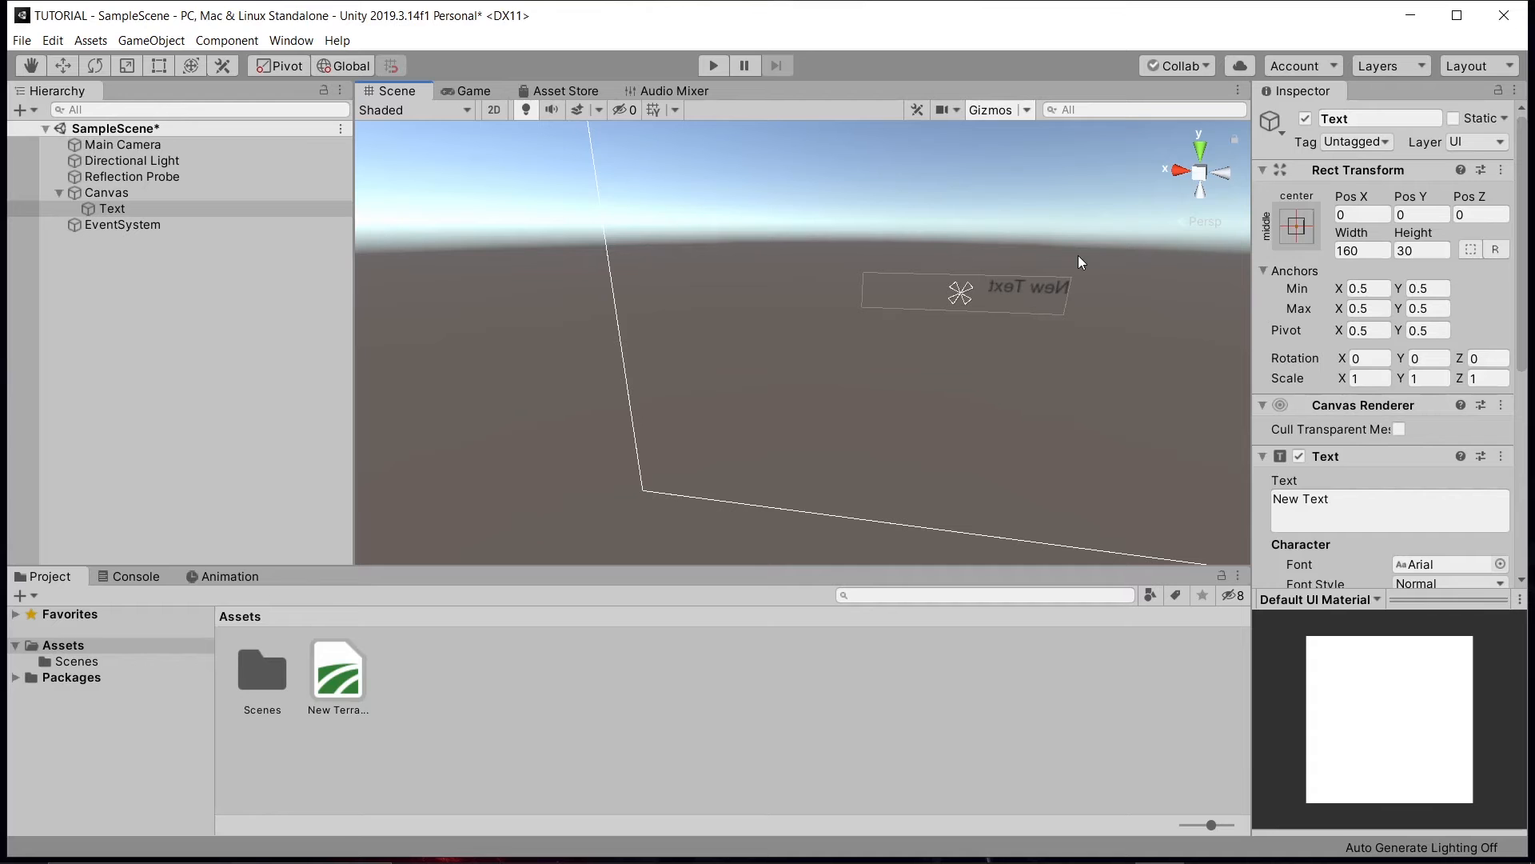
{"action": "right_click_drag", "start_coordinate": [677, 339], "coordinate": [556, 217]}
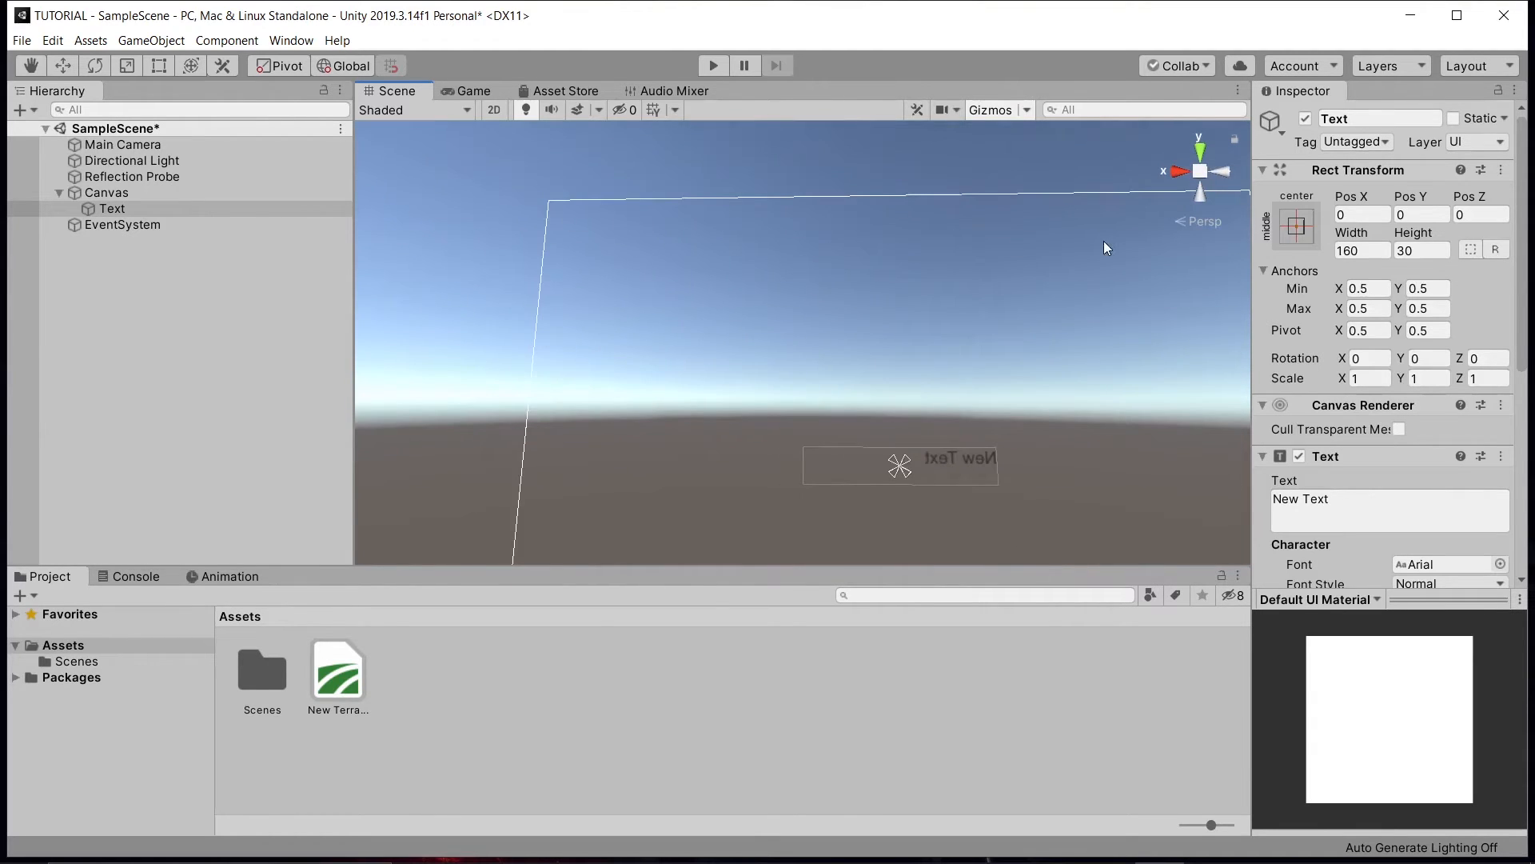
{"action": "right_click_drag", "start_coordinate": [1104, 243], "coordinate": [1181, 246]}
{"action": "right_click_drag", "start_coordinate": [982, 423], "coordinate": [816, 520]}
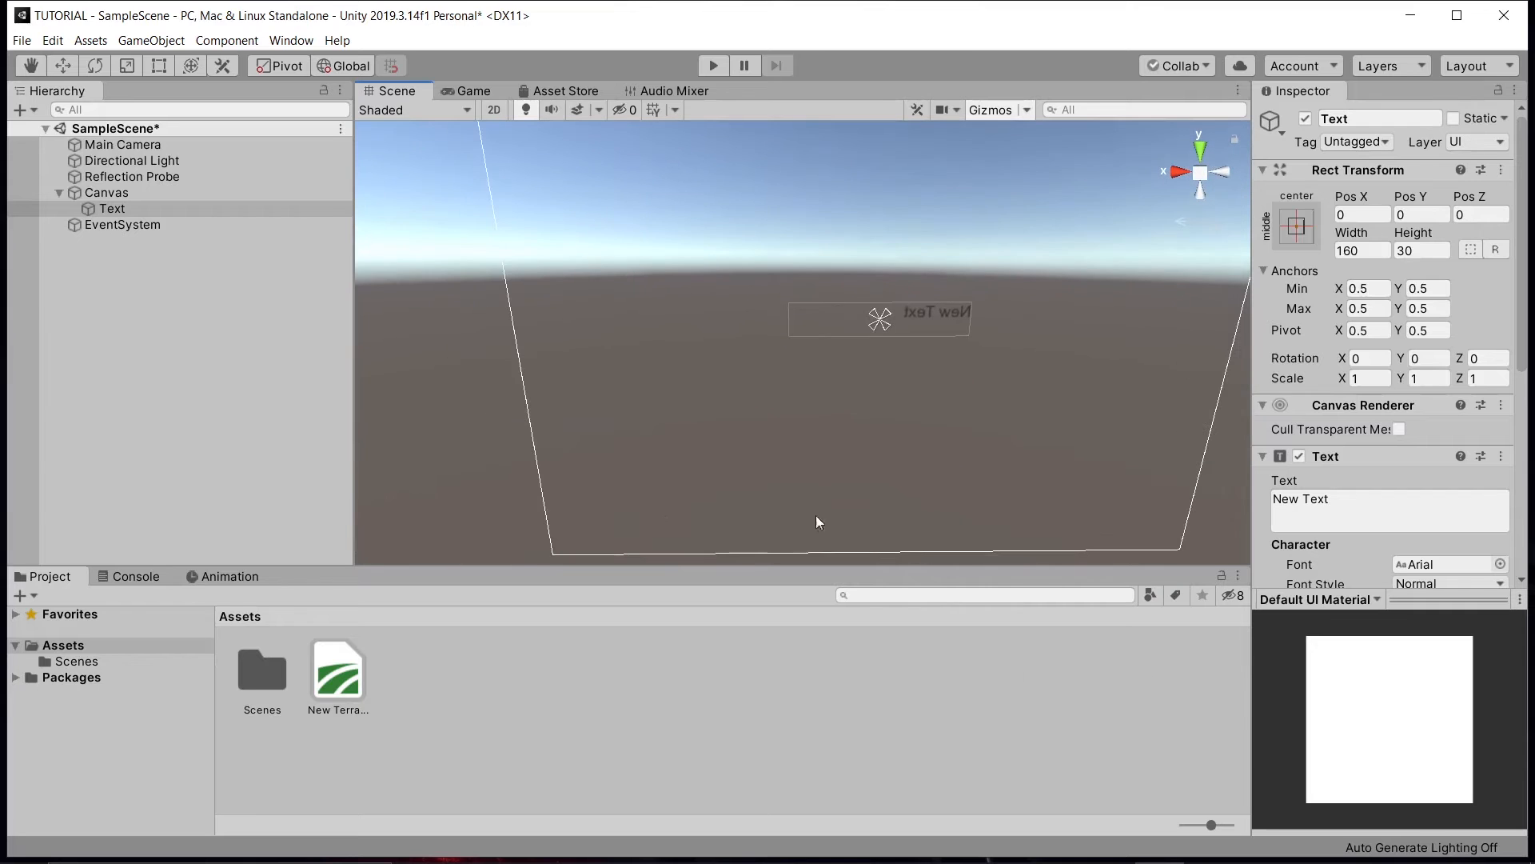
{"action": "mouse_move", "coordinate": [620, 178]}
{"action": "right_mouse_down"}
{"action": "mouse_move", "coordinate": [651, 216]}
{"action": "mouse_move", "coordinate": [640, 156]}
{"action": "right_mouse_up"}
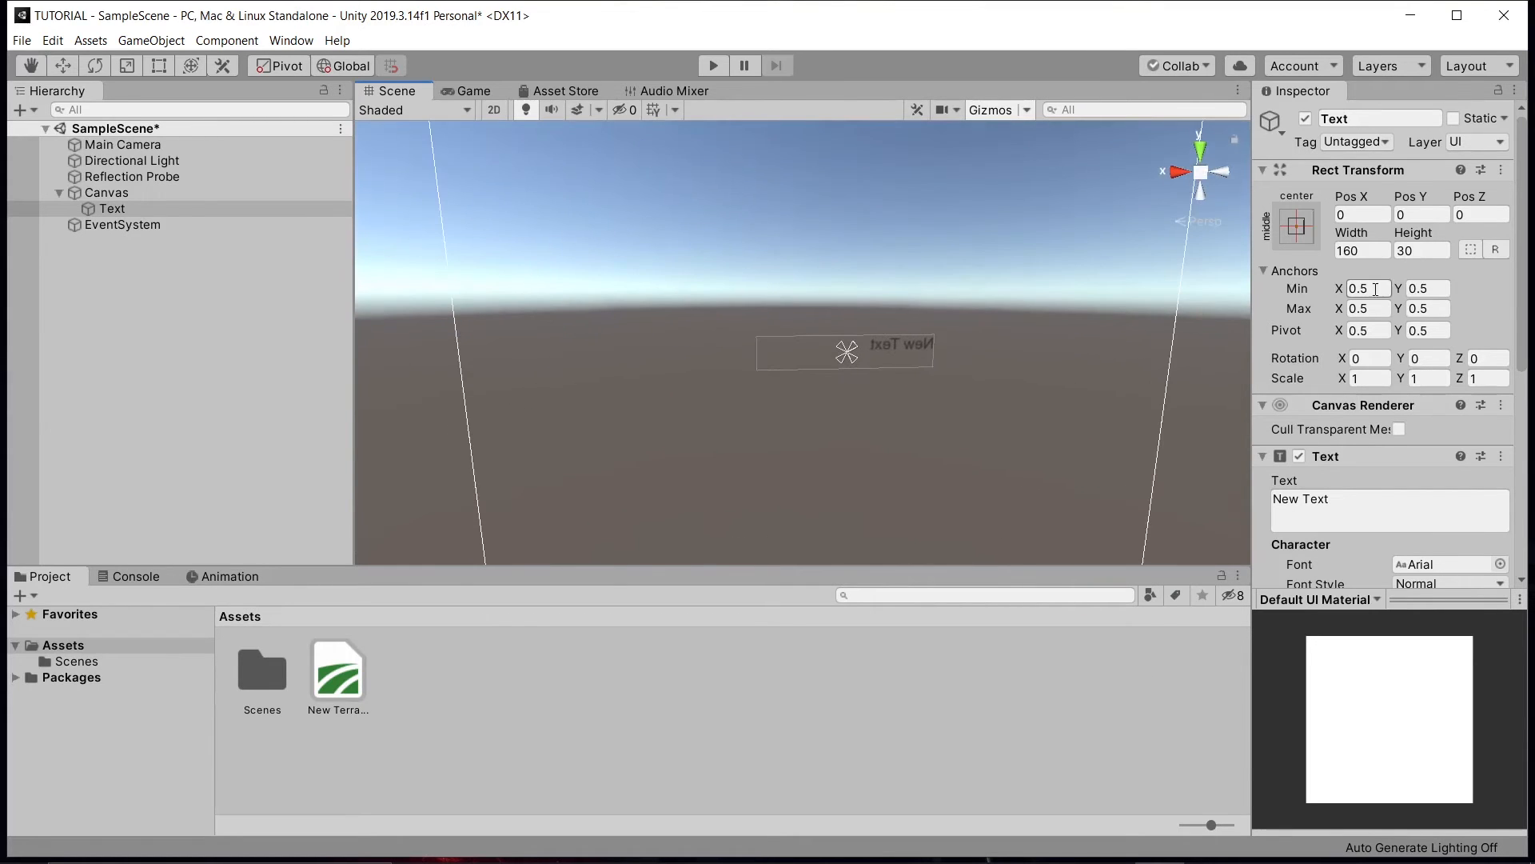
- Anchor the Text object to the canvas's top-left corner and set its Pos X and Pos Y to 0
{"action": "left_click", "coordinate": [1295, 226]}
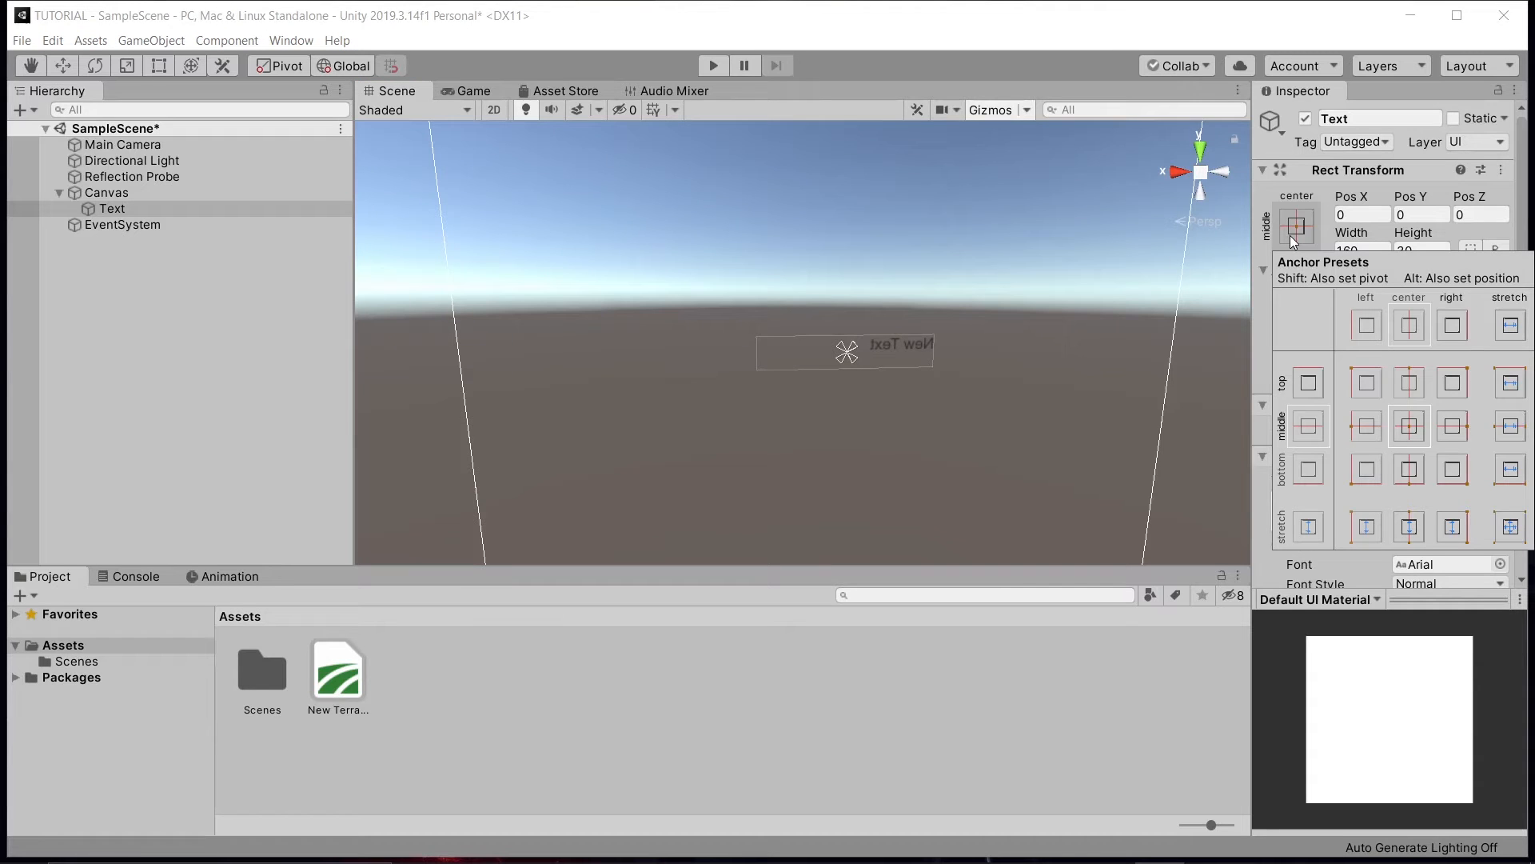
{"action": "left_click", "coordinate": [1368, 385]}
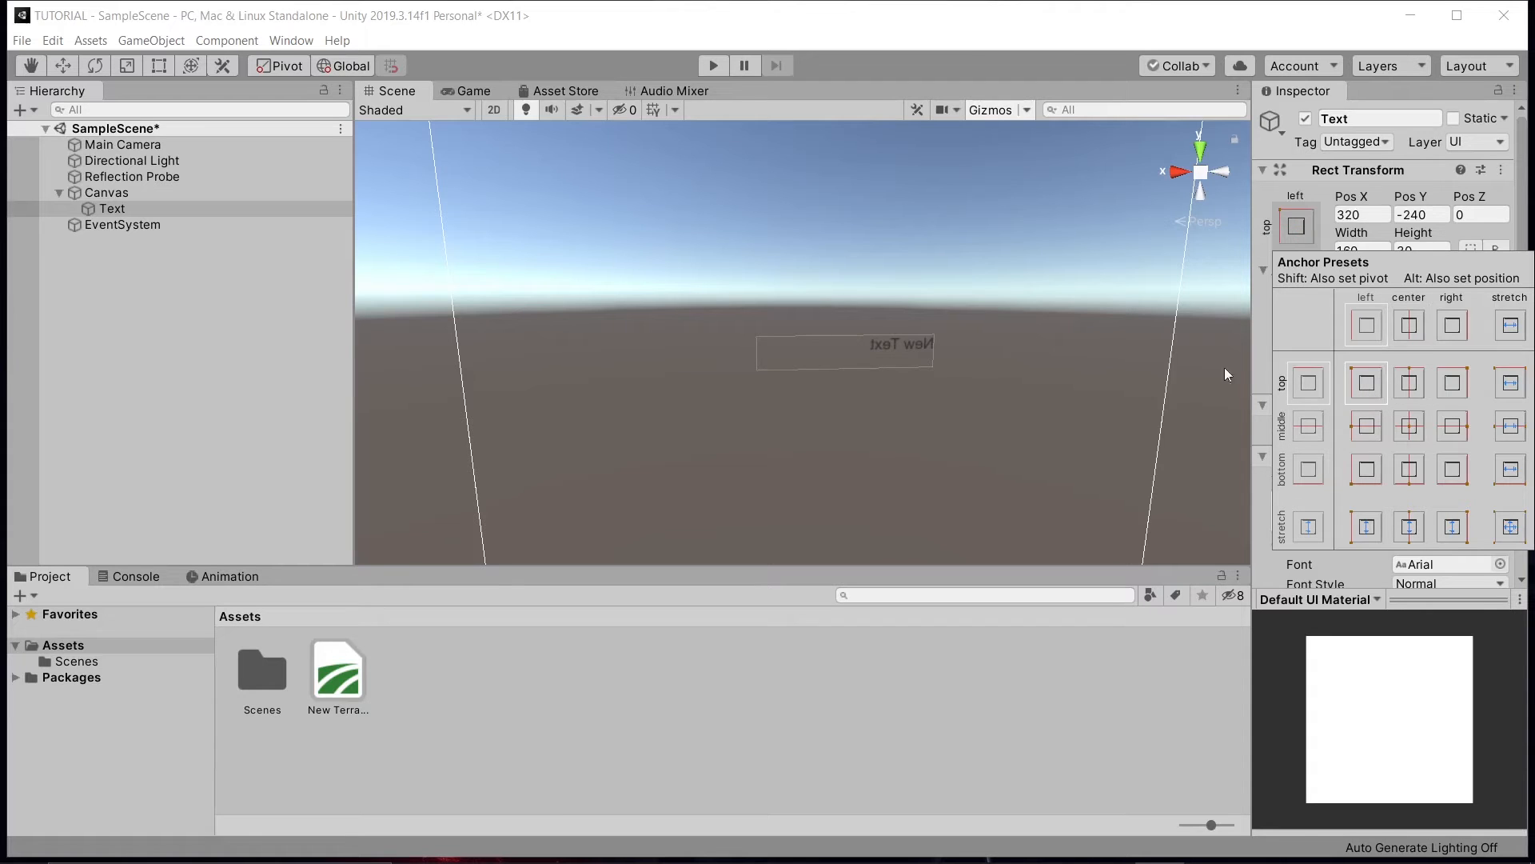
{"action": "left_click", "coordinate": [1350, 216]}
{"action": "type", "text": "0"}
{"action": "left_click", "coordinate": [1409, 214]}
{"action": "type", "text": "0"}
- Examine the text at the canvas's top-left corner from its readable side and review the available anchor presets
{"action": "middle_click_drag", "start_coordinate": [714, 210], "coordinate": [416, 404]}
{"action": "middle_click_drag", "start_coordinate": [921, 310], "coordinate": [929, 310]}
{"action": "right_click_drag", "start_coordinate": [753, 319], "coordinate": [984, 392]}
{"action": "middle_click_drag", "start_coordinate": [680, 317], "coordinate": [1327, 472]}
{"action": "right_click_drag", "start_coordinate": [903, 480], "coordinate": [3, 435]}
{"action": "middle_click_drag", "start_coordinate": [594, 262], "coordinate": [879, 210]}
{"action": "right_click_drag", "start_coordinate": [832, 326], "coordinate": [659, 188]}
{"action": "middle_click_drag", "start_coordinate": [656, 267], "coordinate": [752, 285]}
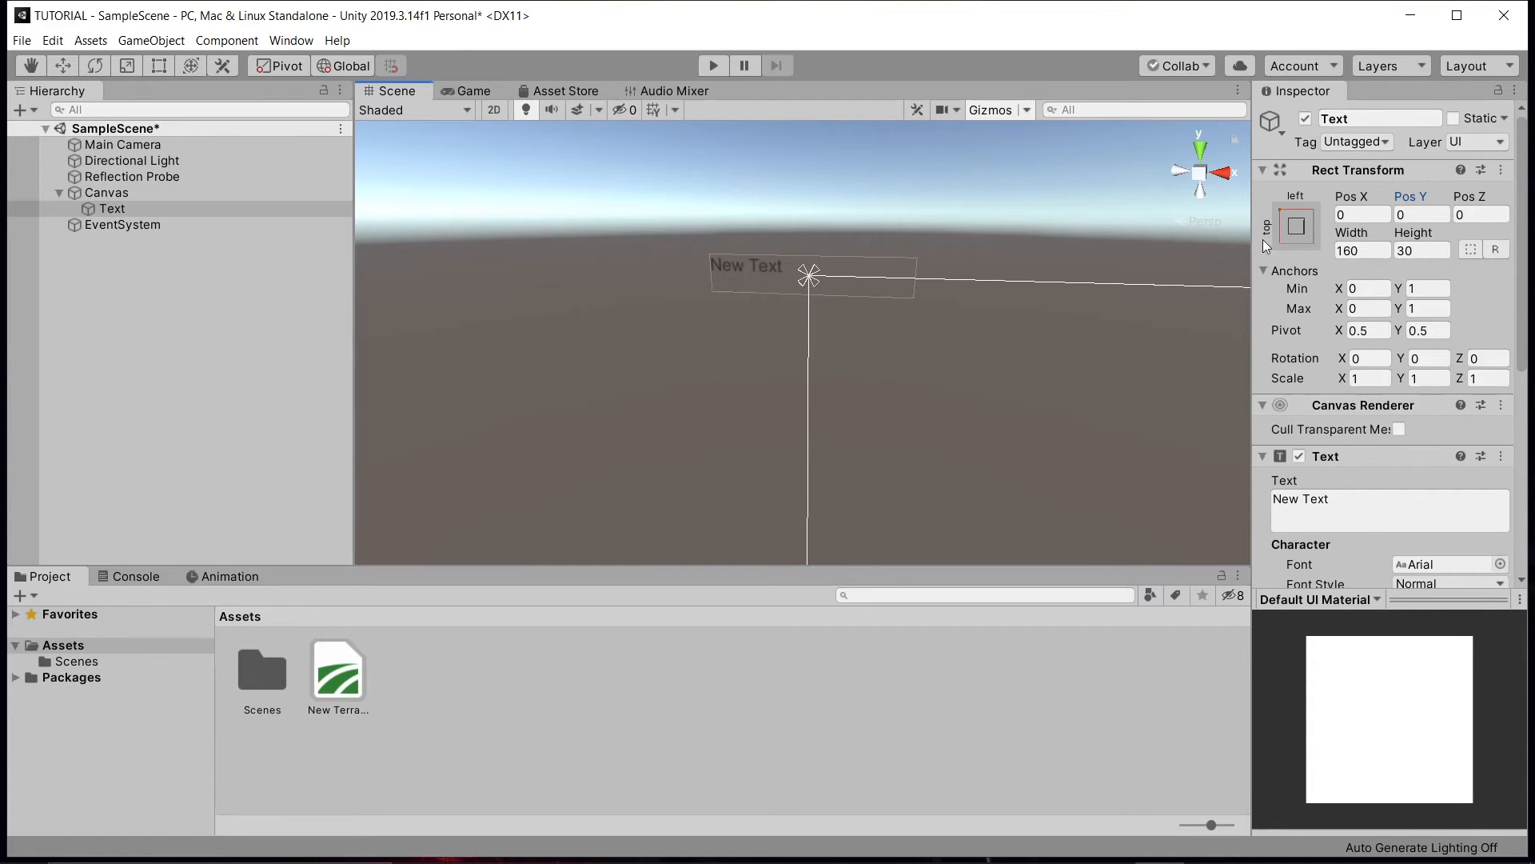
{"action": "left_click", "coordinate": [1297, 228]}
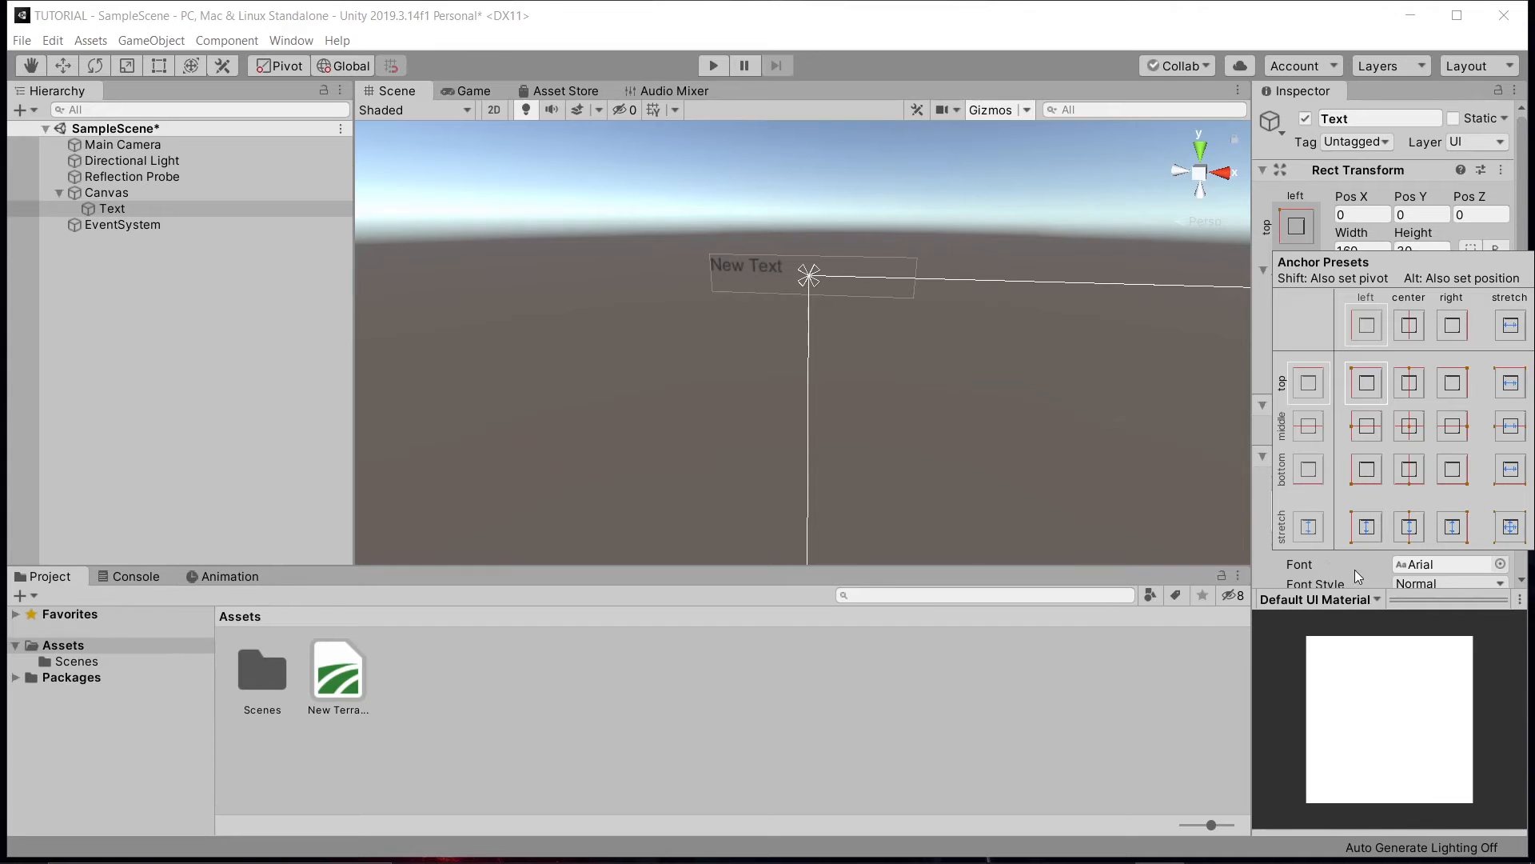
{"action": "left_click", "coordinate": [1321, 194]}
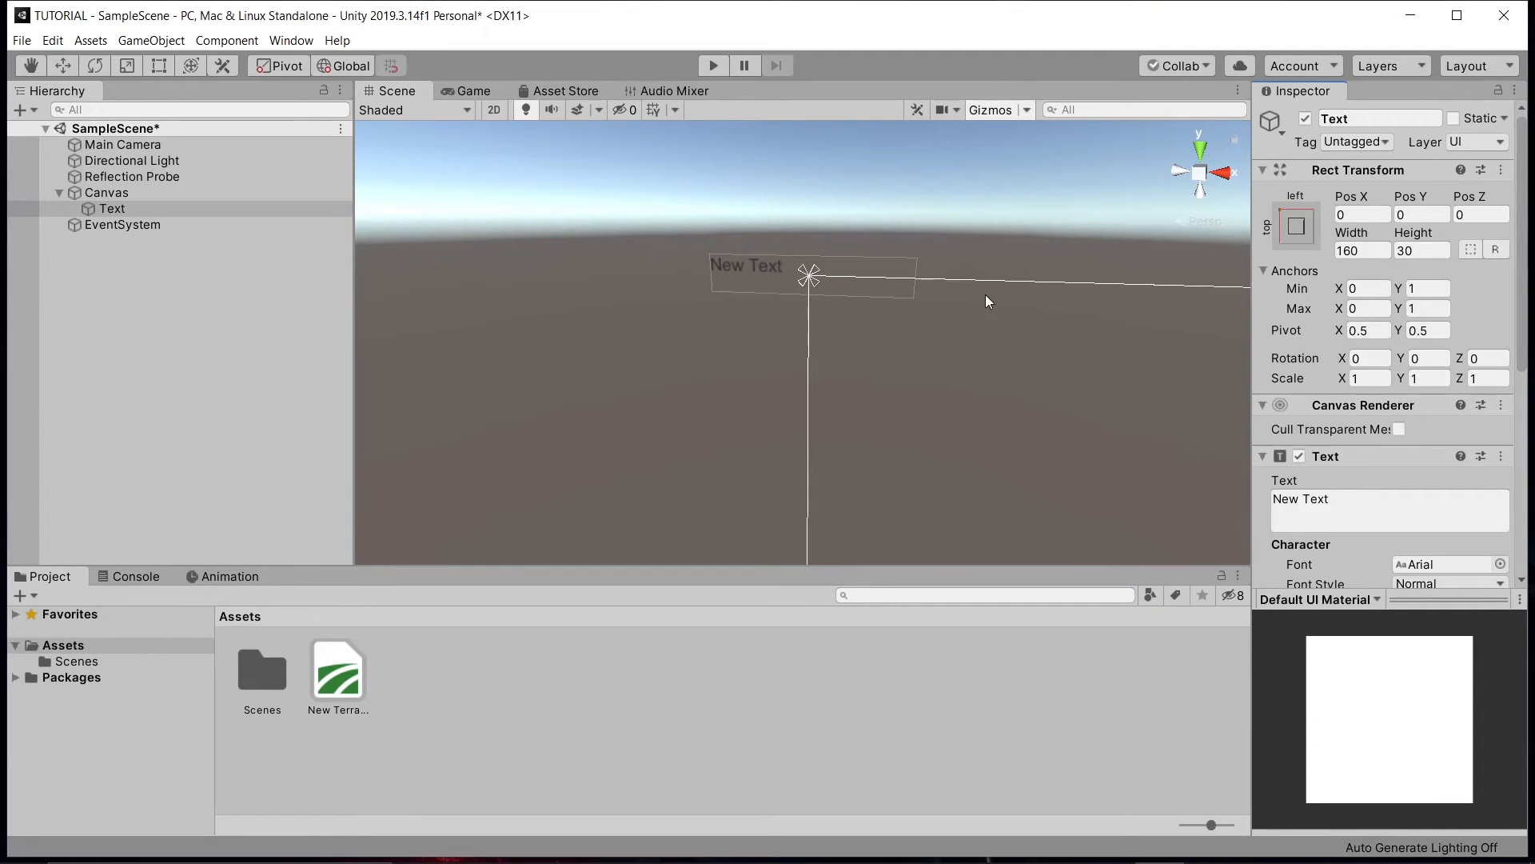
- With the Rect tool, move the text just inside the canvas's top-left corner and enlarge its box to about 237 by 48
{"action": "left_click", "coordinate": [160, 65]}
{"action": "left_click_drag", "start_coordinate": [744, 278], "coordinate": [864, 305]}
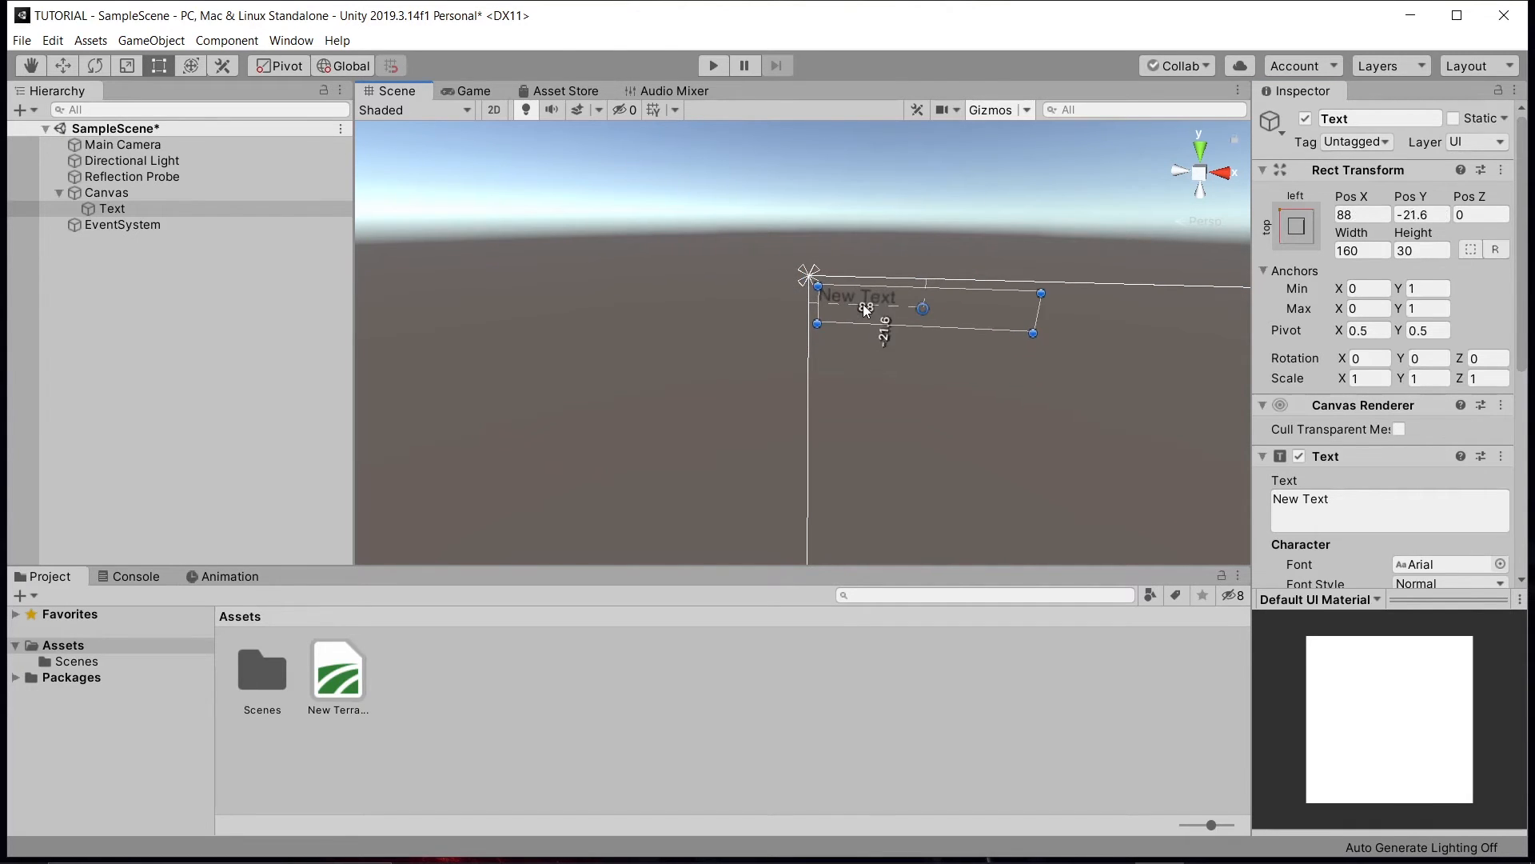
{"action": "left_click_drag", "start_coordinate": [1041, 309], "coordinate": [1013, 355]}
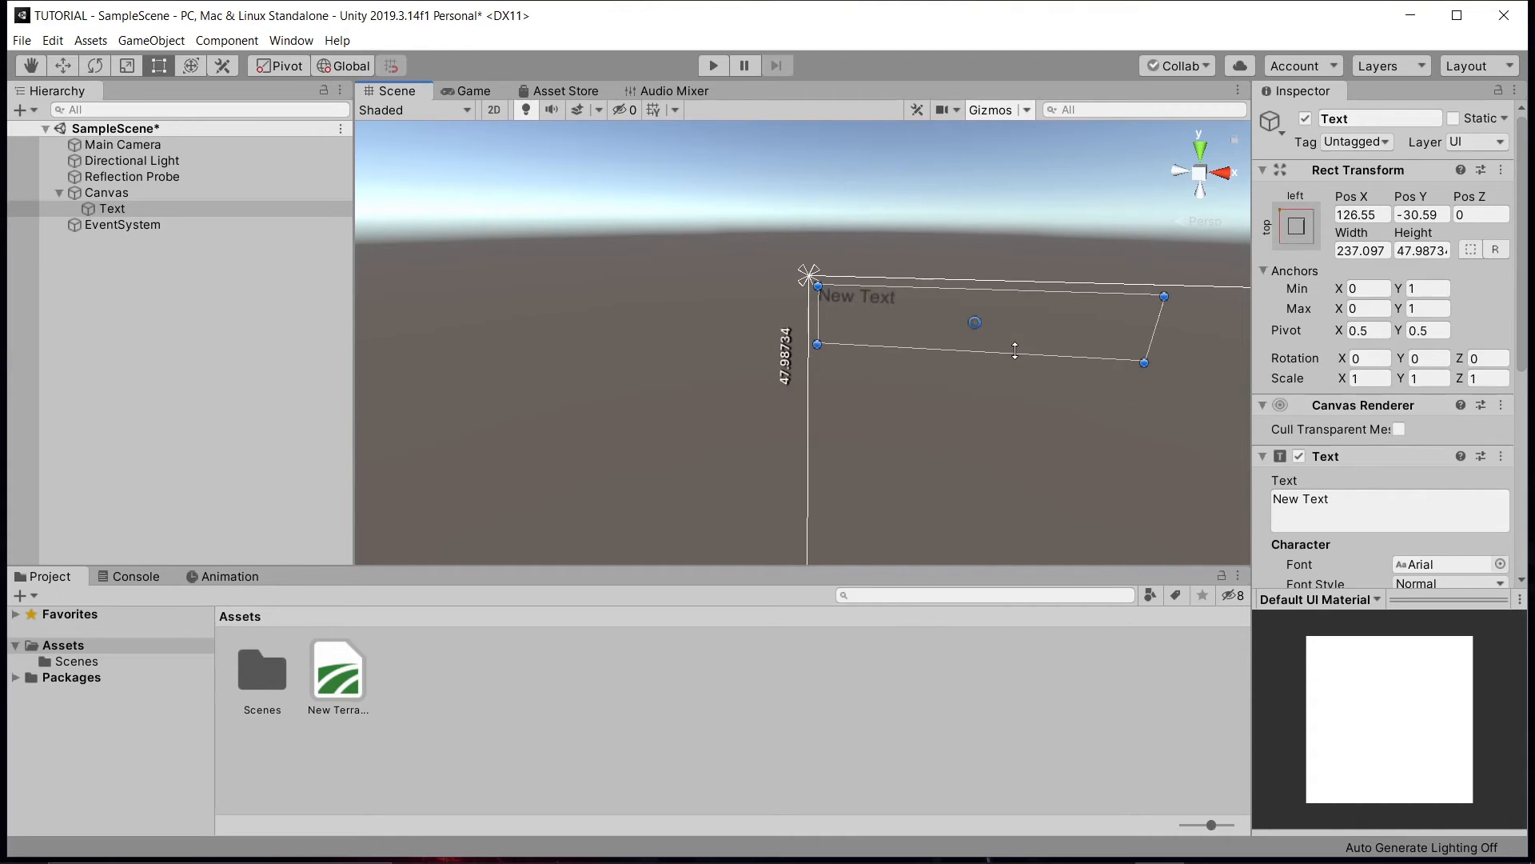
- Set the text's font style to Bold and its font size to 41
{"action": "scroll", "coordinate": [1394, 490], "scroll_direction": "down", "scroll_amount": 5}
{"action": "scroll", "coordinate": [1409, 399], "scroll_direction": "up", "scroll_amount": 3}
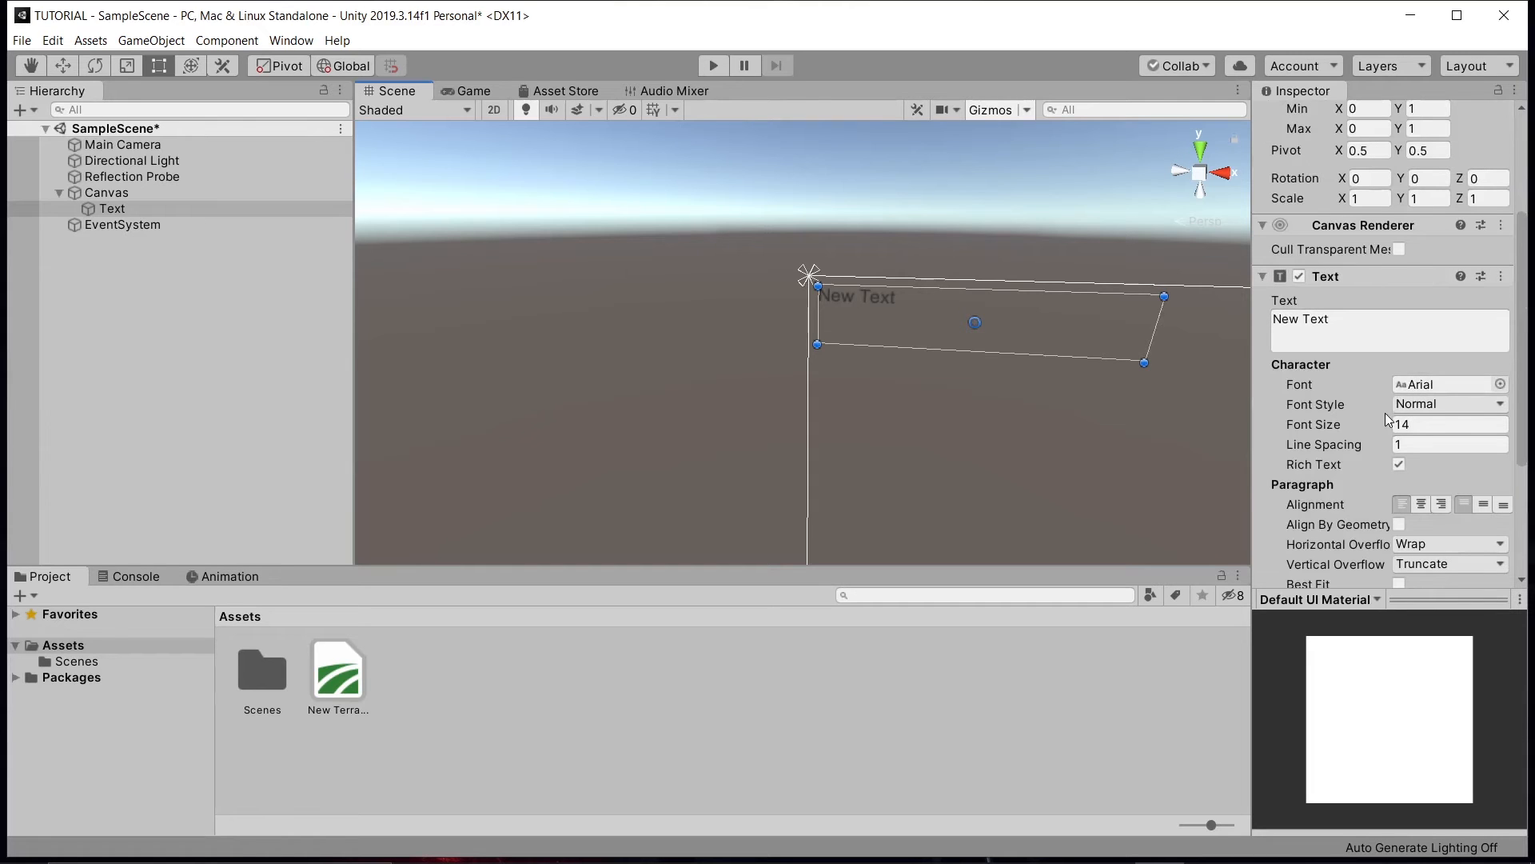
{"action": "left_click", "coordinate": [1426, 404]}
{"action": "left_click", "coordinate": [1422, 446]}
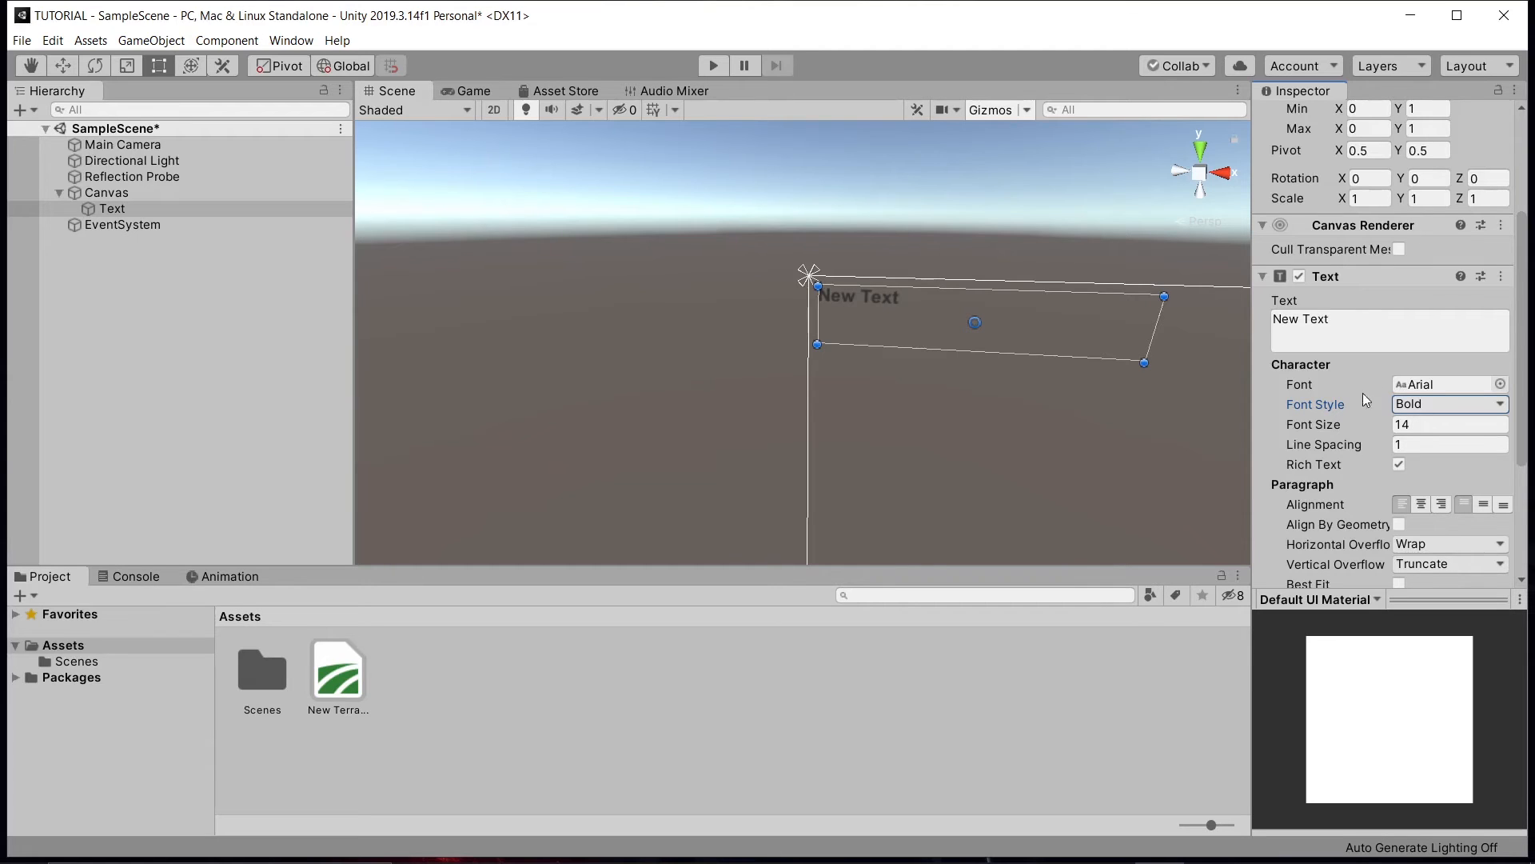
{"action": "left_click", "coordinate": [1405, 428]}
{"action": "type", "text": "32"}
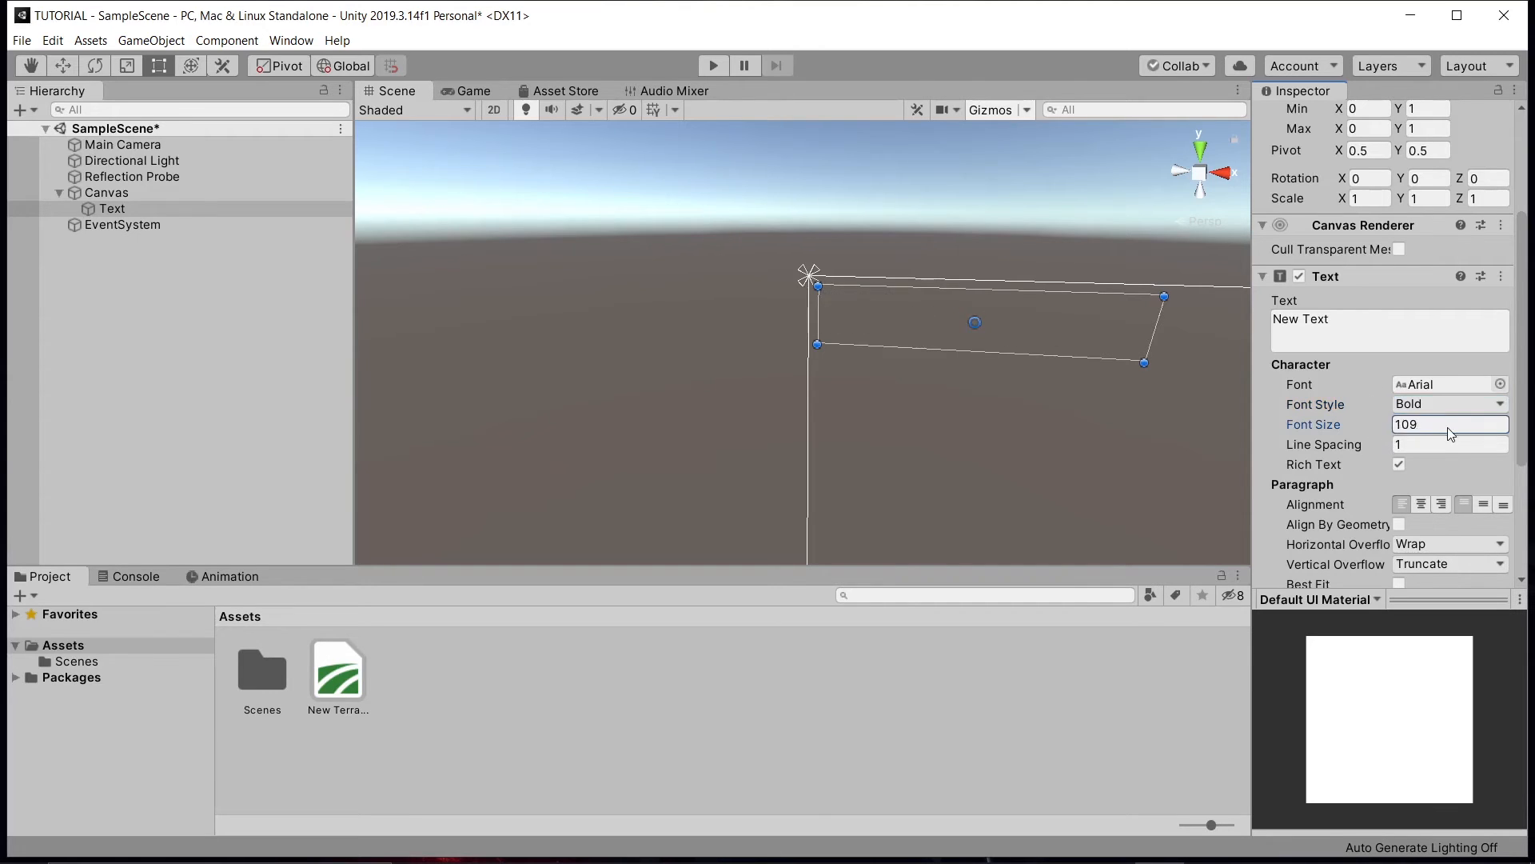
{"action": "left_click_drag", "start_coordinate": [1401, 430], "coordinate": [1369, 427]}
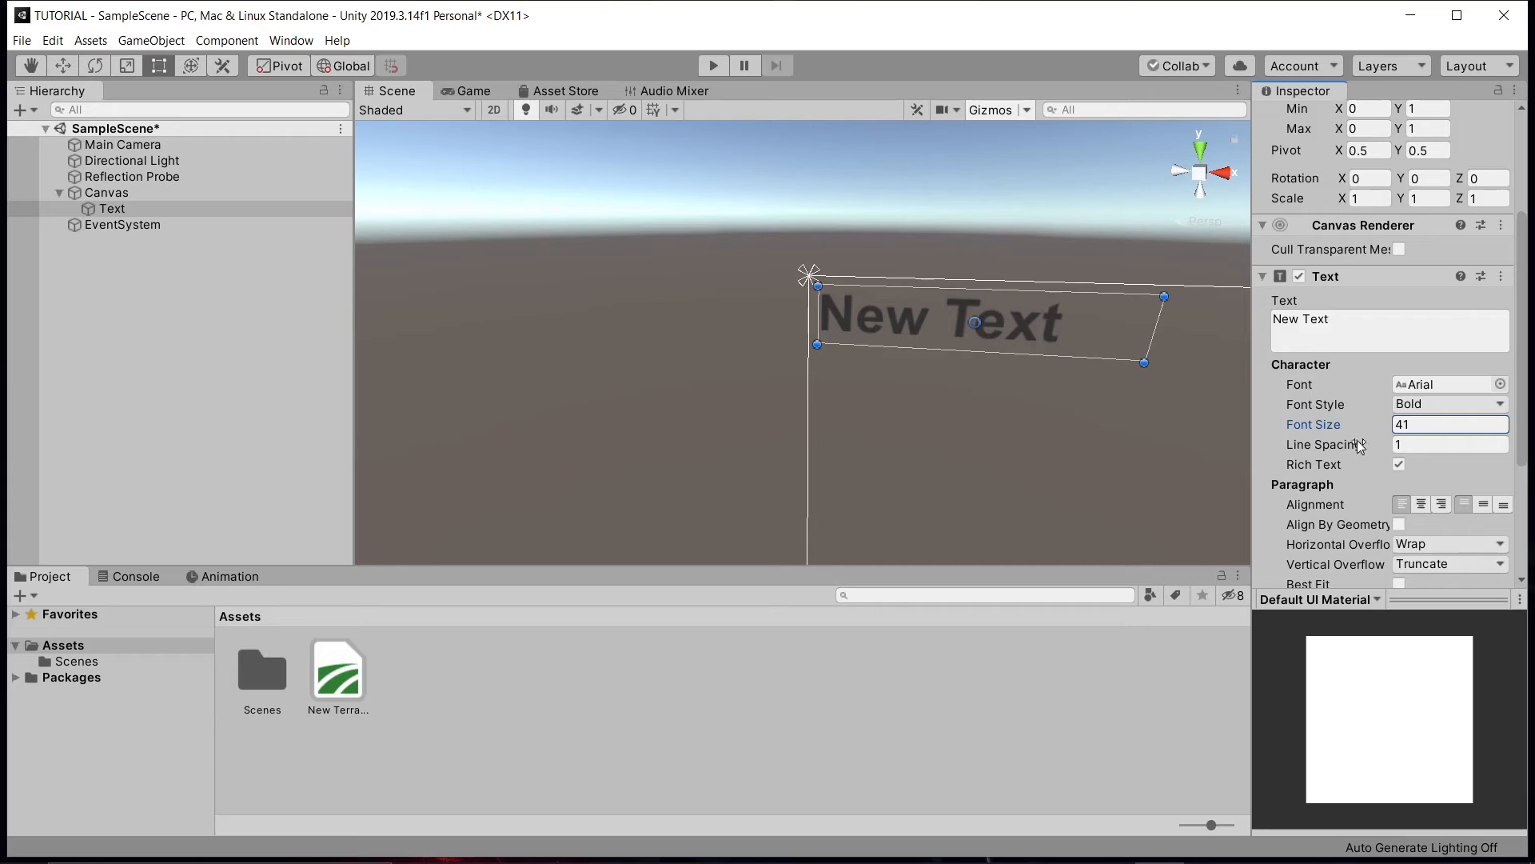
- Center the text horizontally and vertically within its box and change its color to dark red
{"action": "left_click", "coordinate": [1422, 505]}
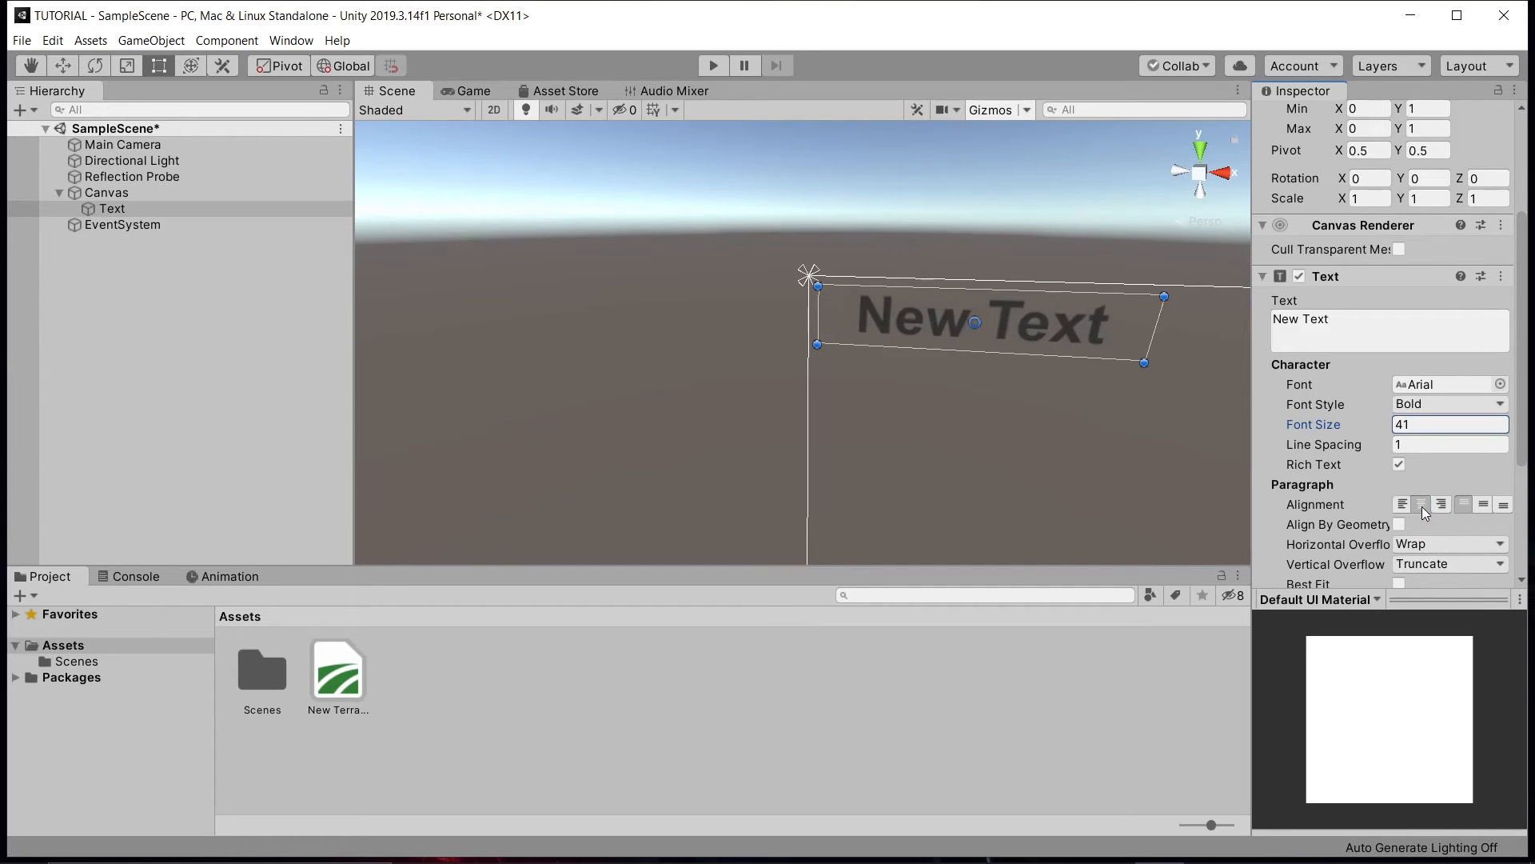
{"action": "left_click", "coordinate": [1484, 506]}
{"action": "scroll", "coordinate": [1356, 531], "scroll_direction": "down", "scroll_amount": 4}
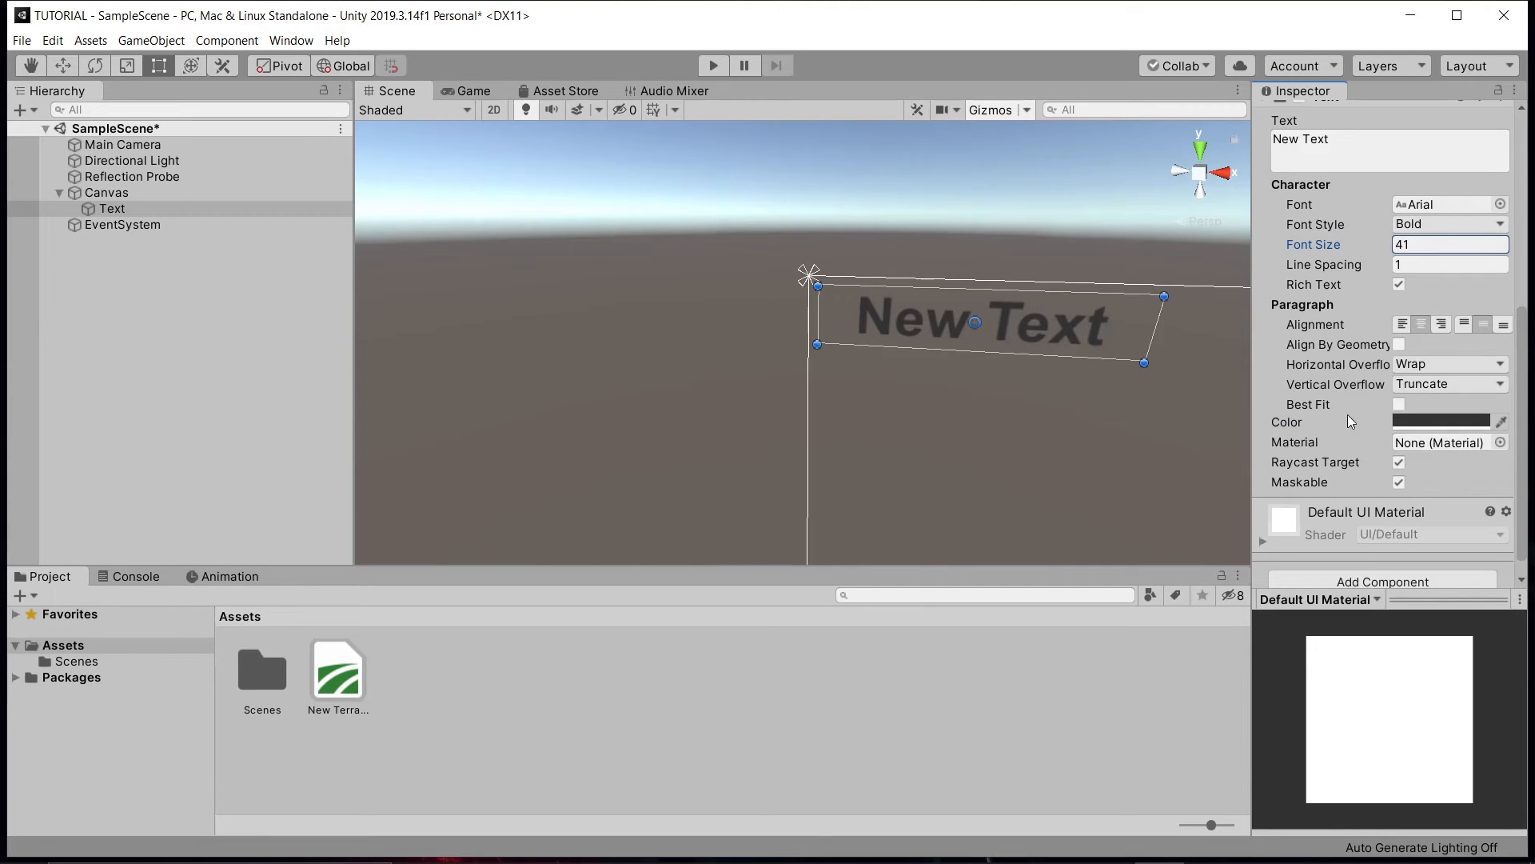
{"action": "left_click", "coordinate": [1415, 423]}
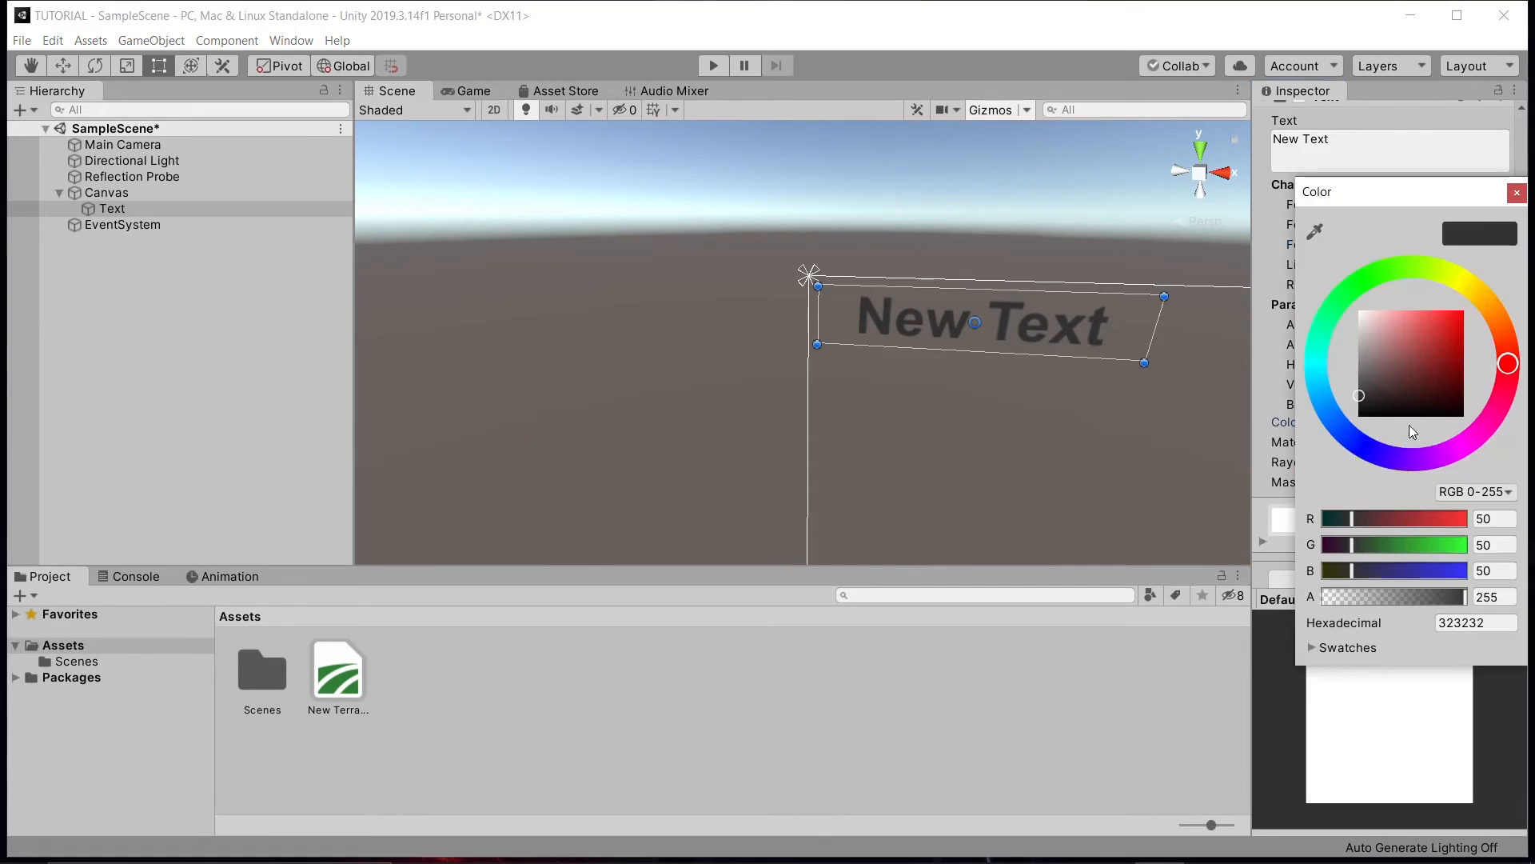
{"action": "left_click_drag", "start_coordinate": [1364, 389], "coordinate": [1409, 374]}
{"action": "left_click_drag", "start_coordinate": [1385, 384], "coordinate": [1431, 397]}
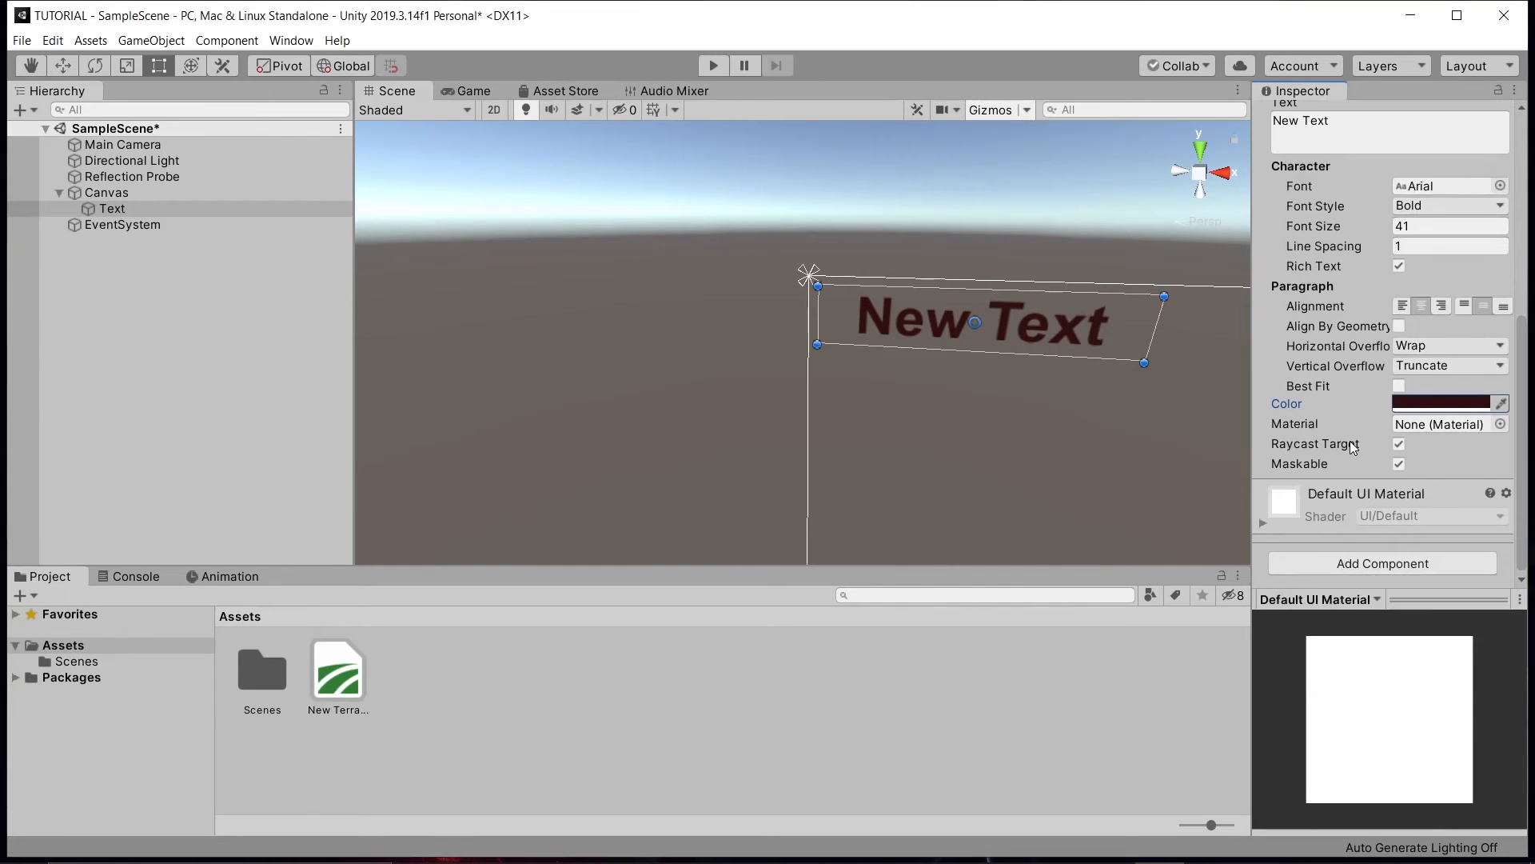
- Add a UI Text - TextMeshPro object to the canvas and import the TMP Essentials
{"action": "right_click", "coordinate": [134, 261]}
{"action": "mouse_move", "coordinate": [267, 560]}
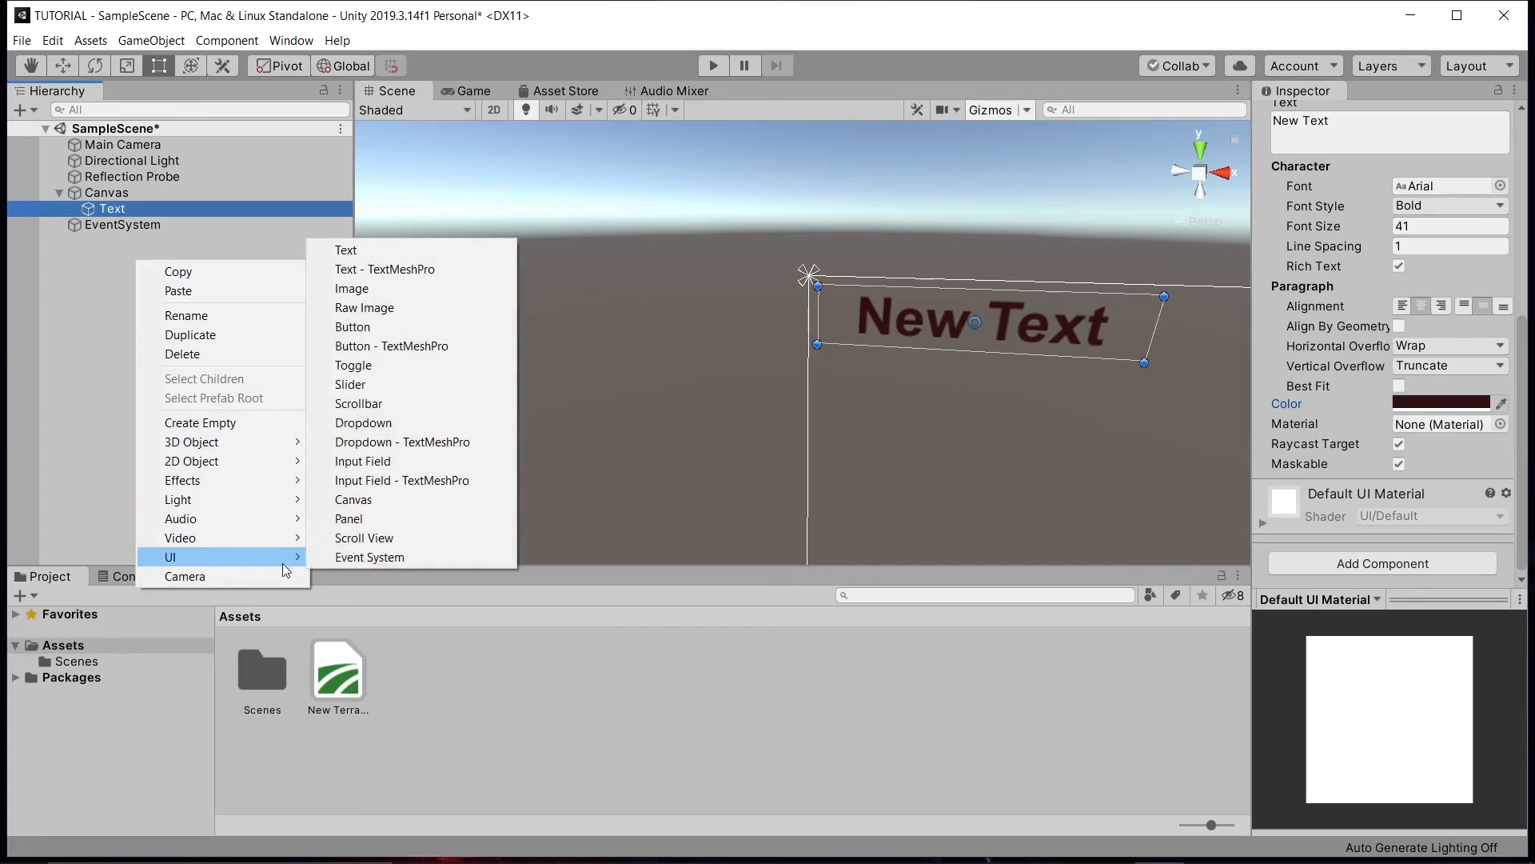
{"action": "left_click", "coordinate": [438, 271]}
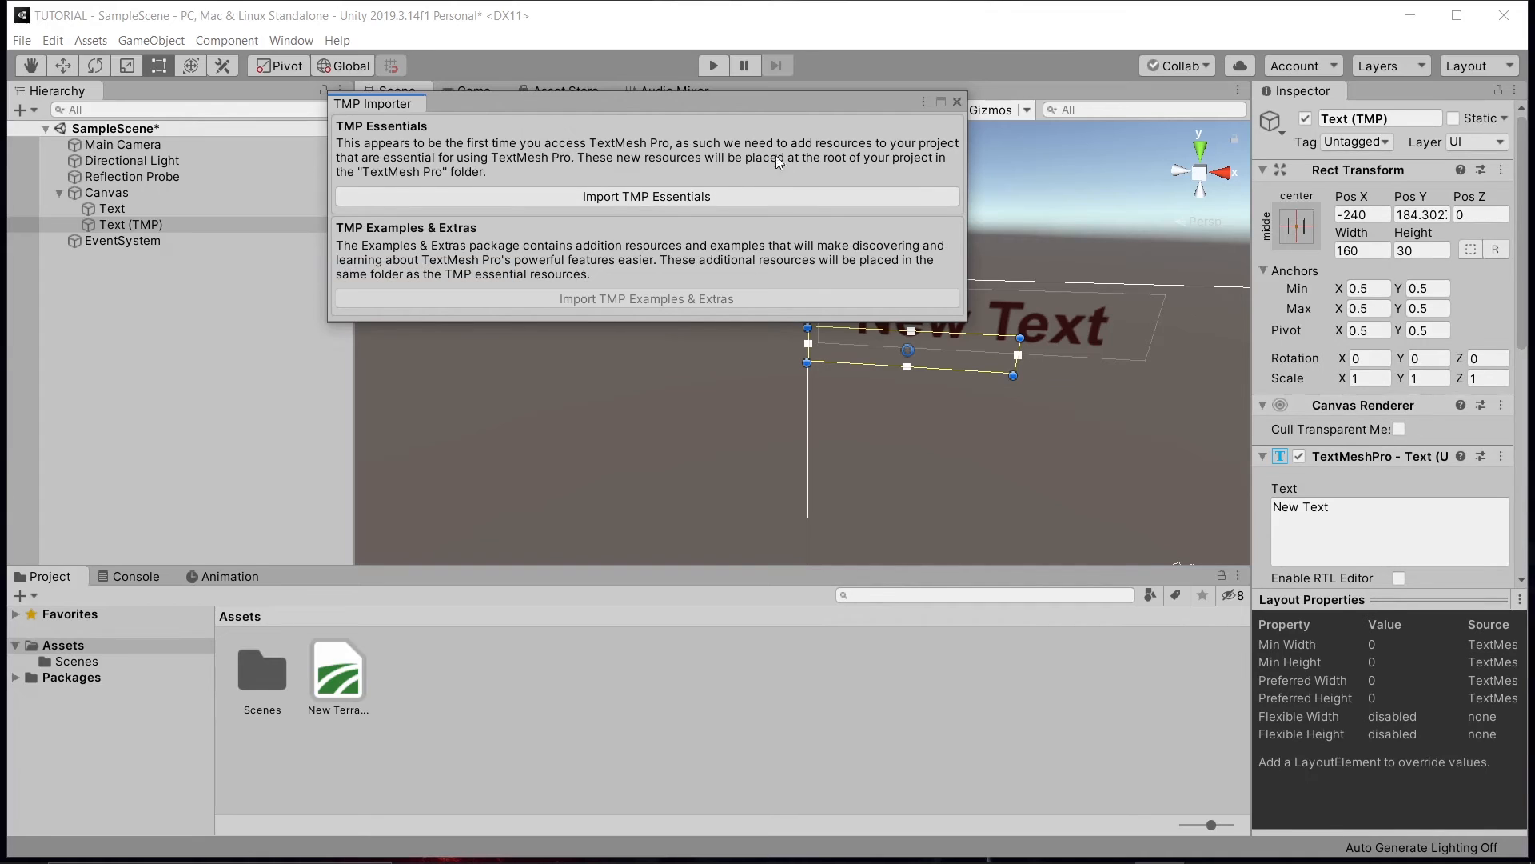
{"action": "left_click", "coordinate": [776, 197]}
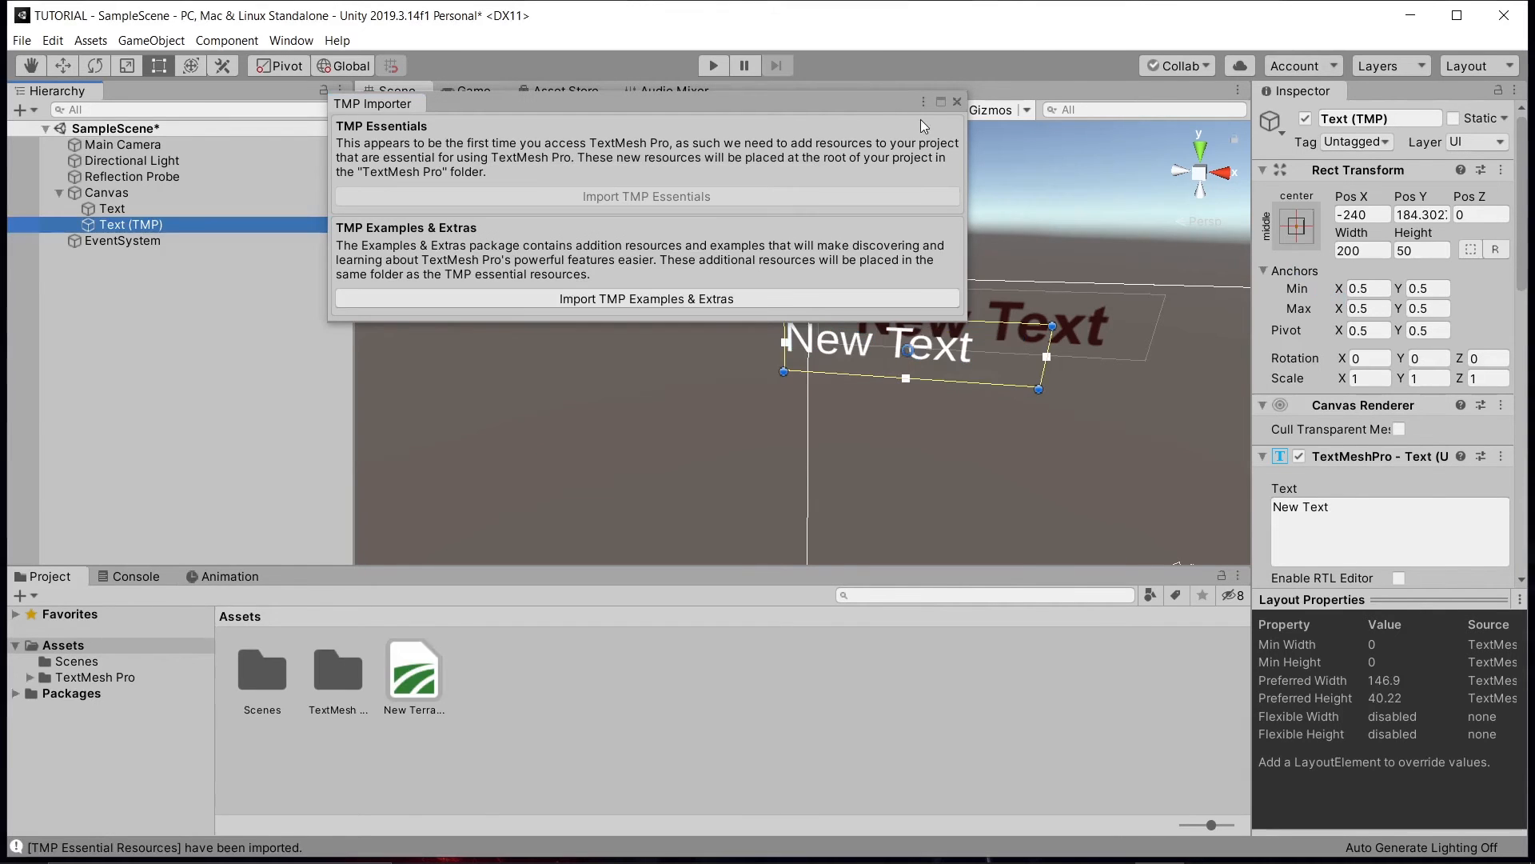
{"action": "left_click", "coordinate": [957, 103]}
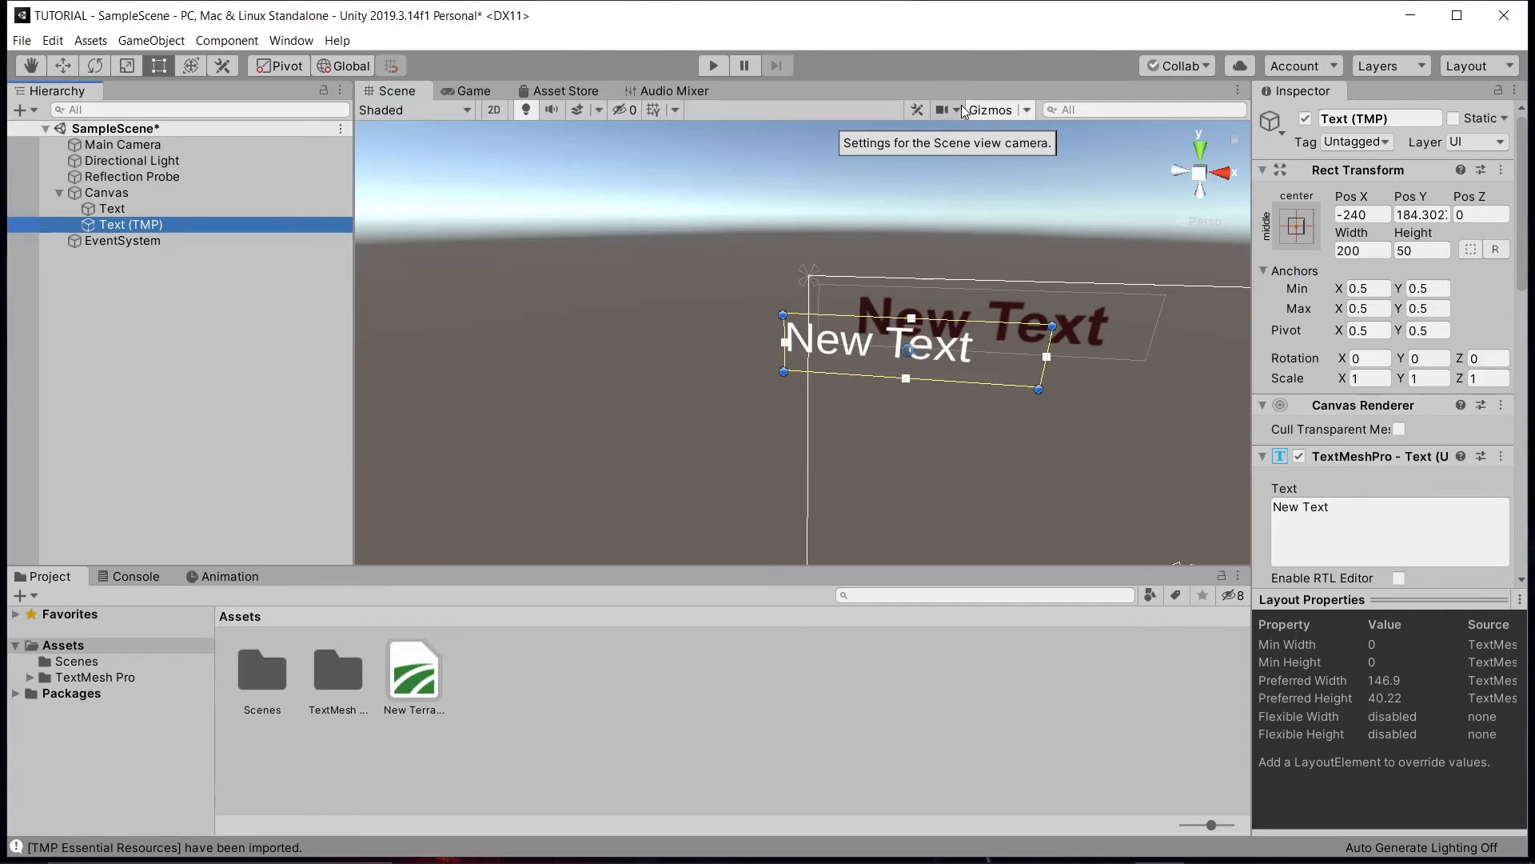
- Move the TextMeshPro text off the dark red text to its lower right and look through its settings
{"action": "left_click_drag", "start_coordinate": [955, 358], "coordinate": [1184, 426]}
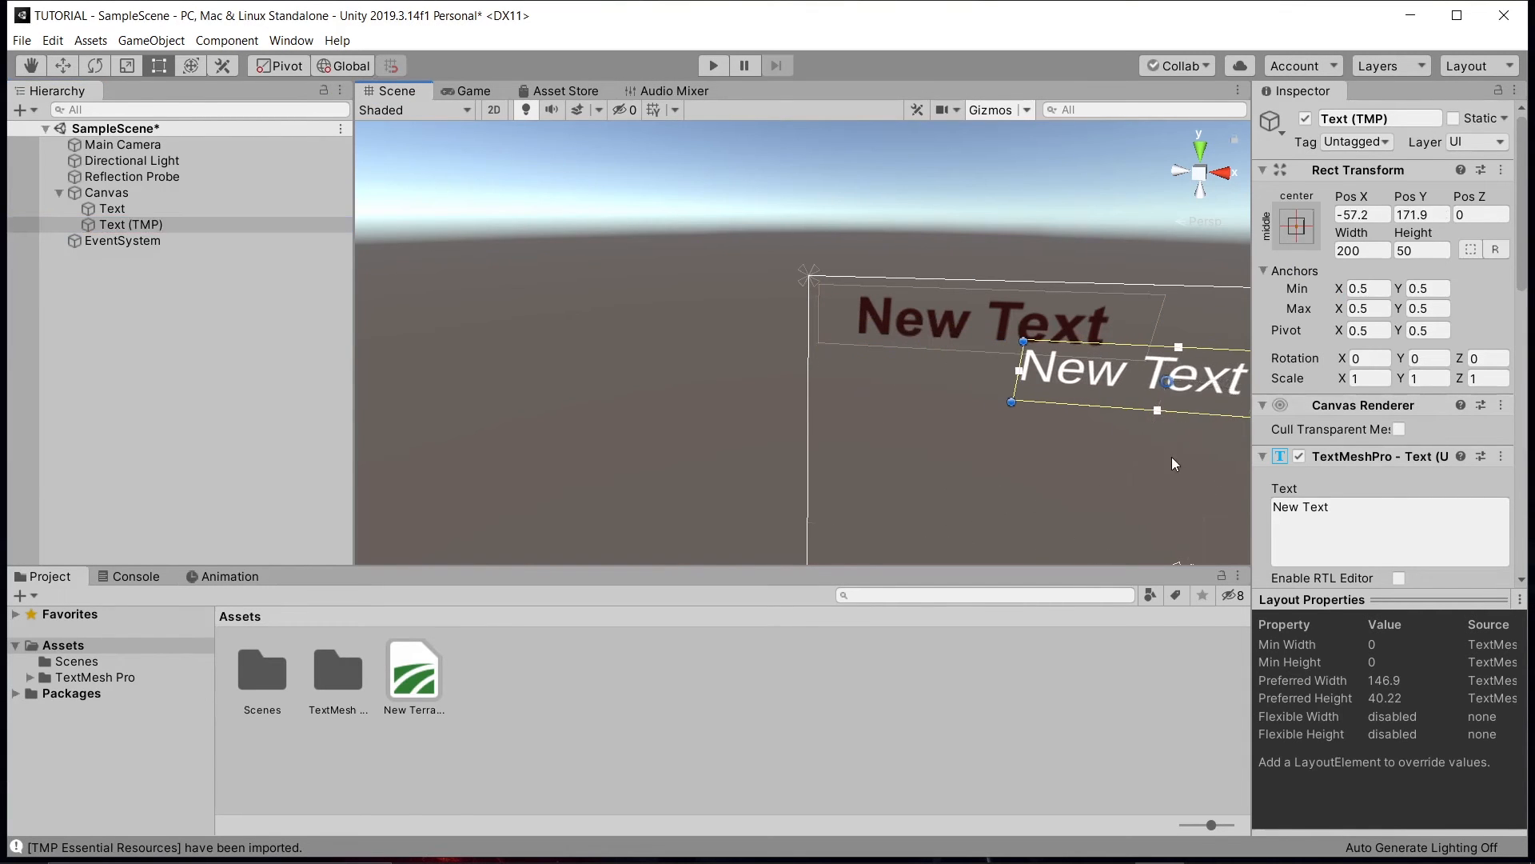
{"action": "right_click_drag", "start_coordinate": [1177, 459], "coordinate": [1190, 419]}
{"action": "left_click_drag", "start_coordinate": [1053, 353], "coordinate": [1111, 348]}
{"action": "scroll", "coordinate": [1322, 424], "scroll_direction": "down", "scroll_amount": 10}
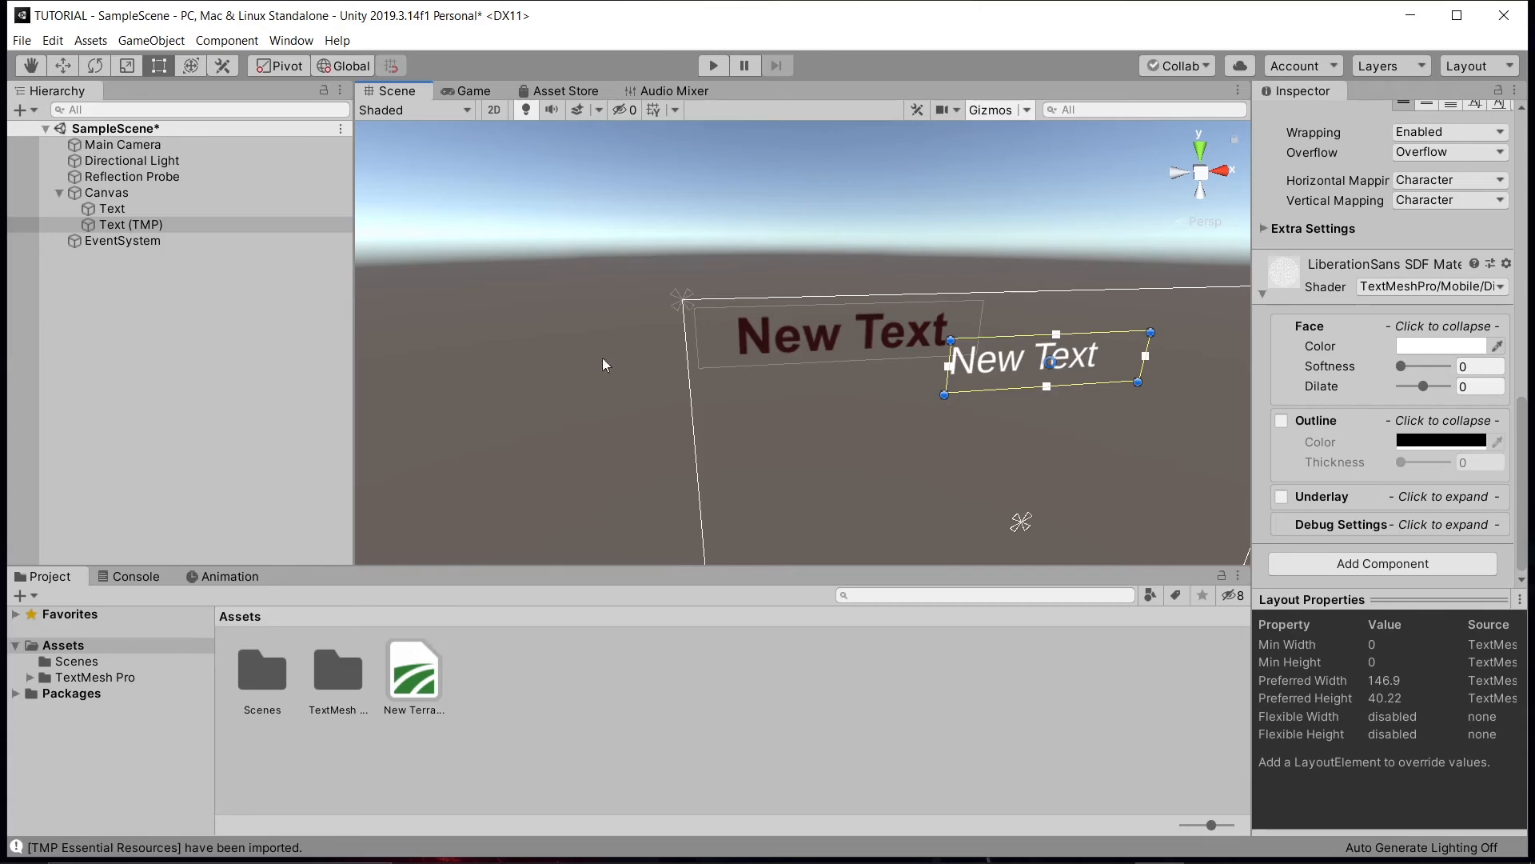
- Add a UI Image to the canvas and move it below the dark red text, at about Pos X -240.6, Pos Y 92.4
{"action": "right_click", "coordinate": [115, 310]}
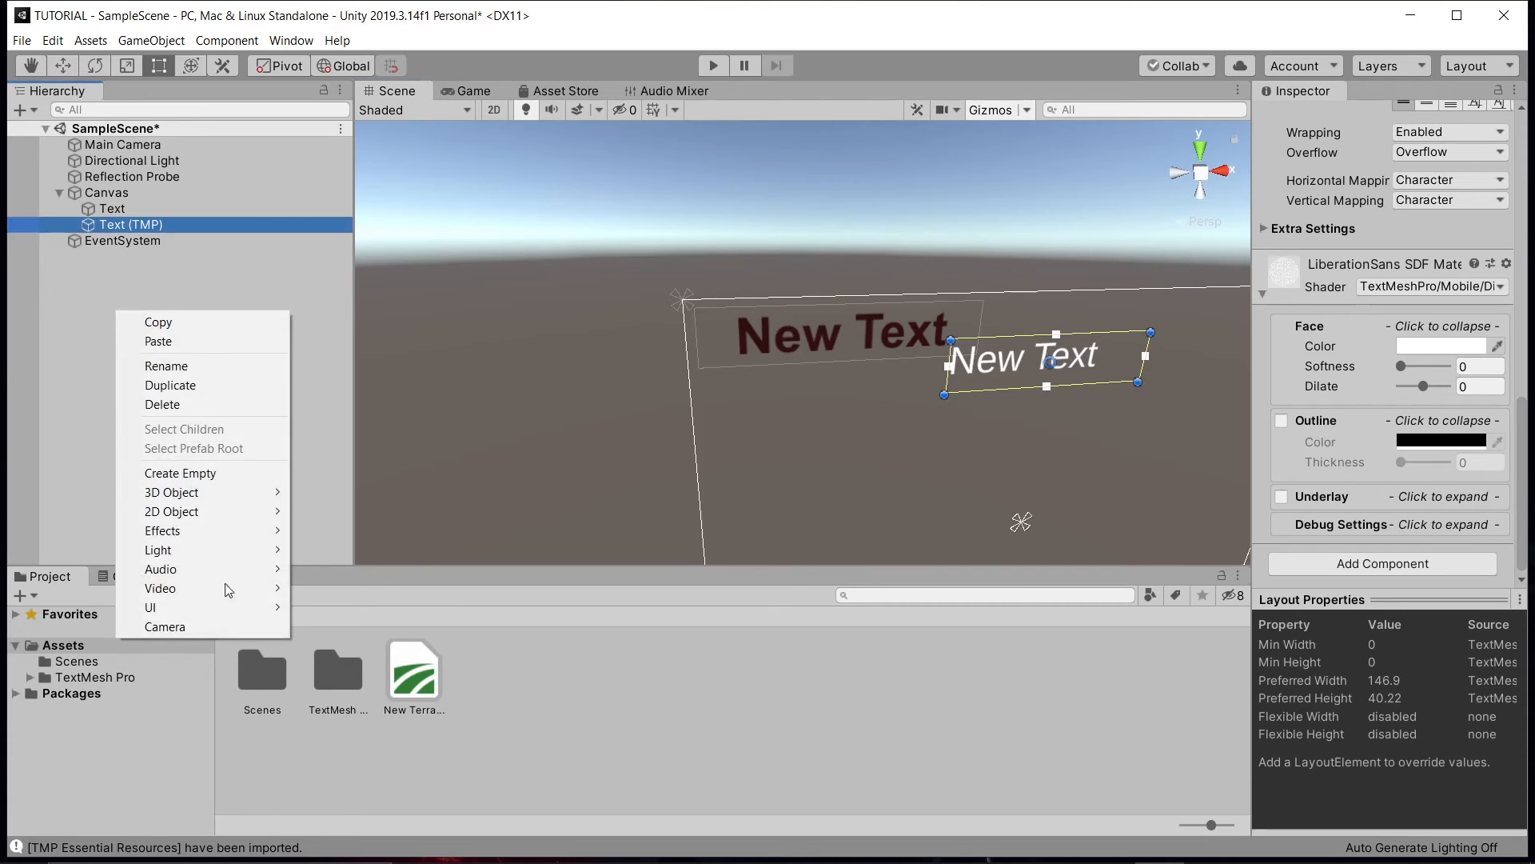
{"action": "mouse_move", "coordinate": [205, 608]}
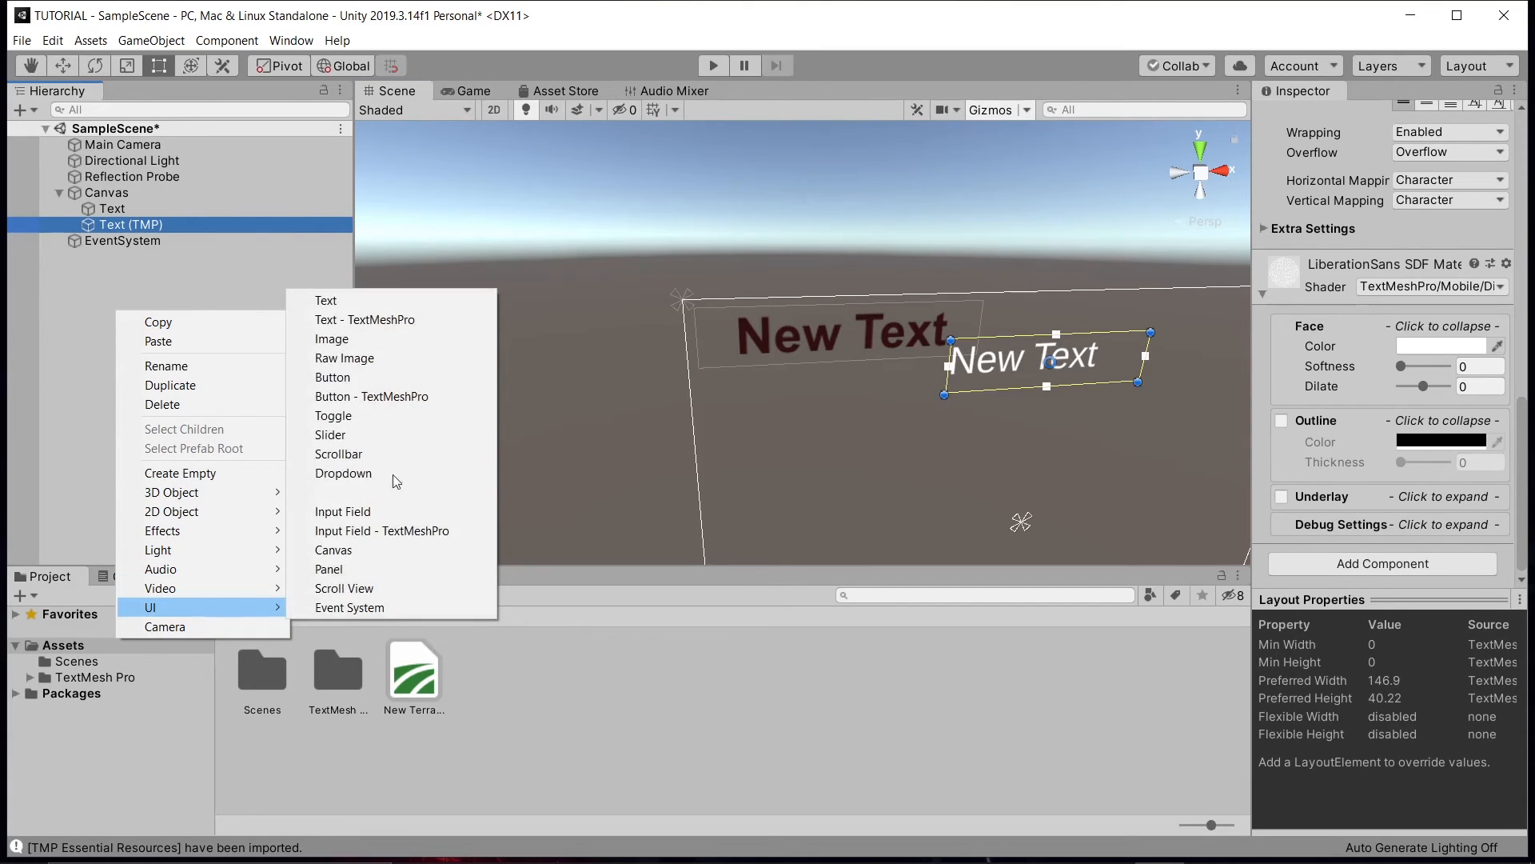
{"action": "left_click", "coordinate": [405, 339]}
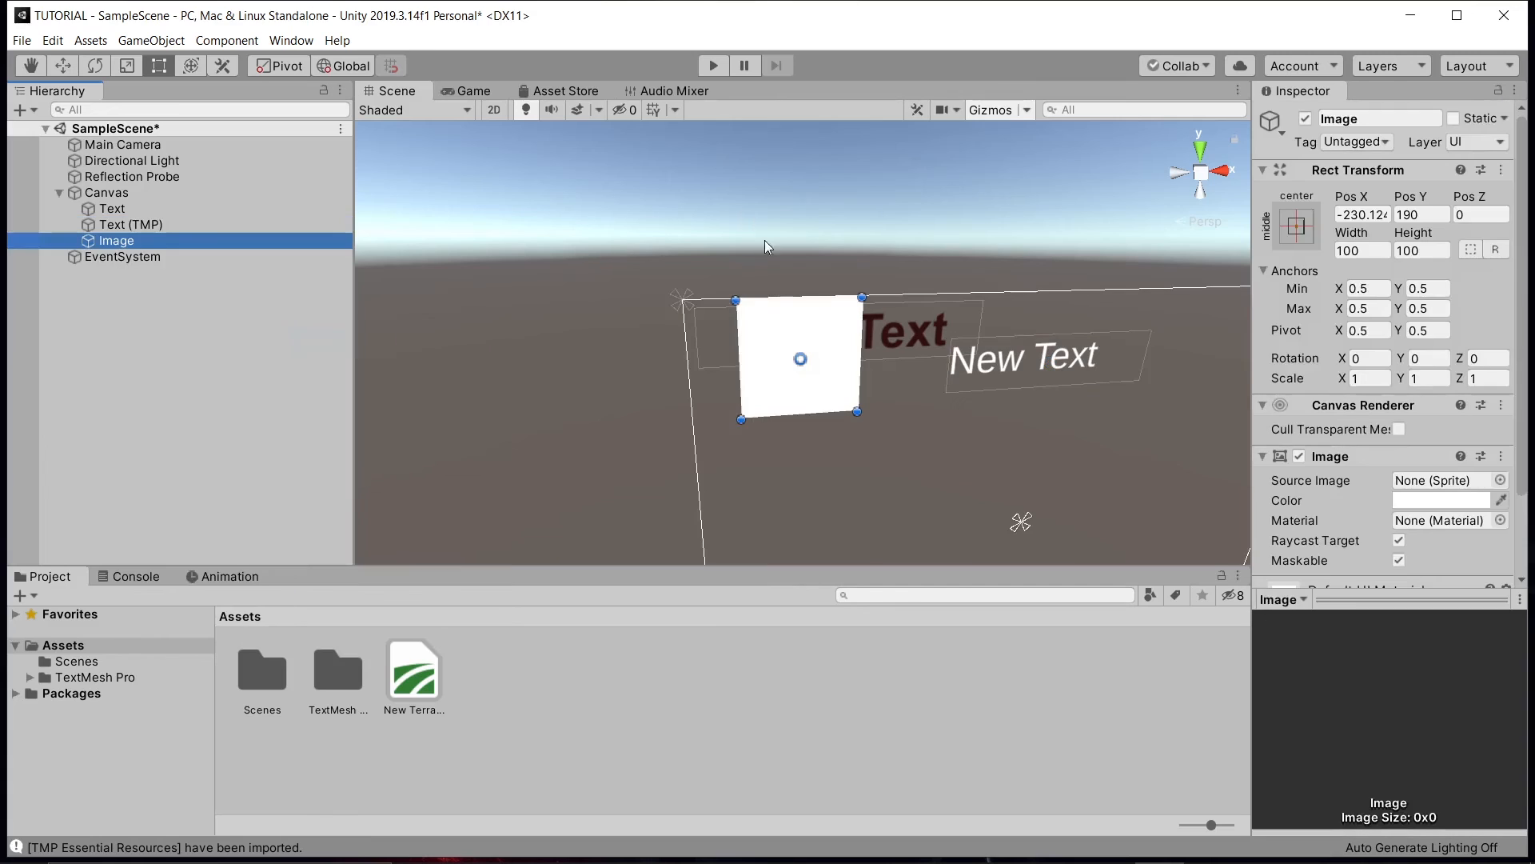
{"action": "left_click_drag", "start_coordinate": [797, 349], "coordinate": [784, 464]}
- Move the image up over the dark red text, to about Pos X -236, Pos Y 169, and shift its pivot to about Y 0.47
{"action": "scroll", "coordinate": [1339, 372], "scroll_direction": "down", "scroll_amount": 3}
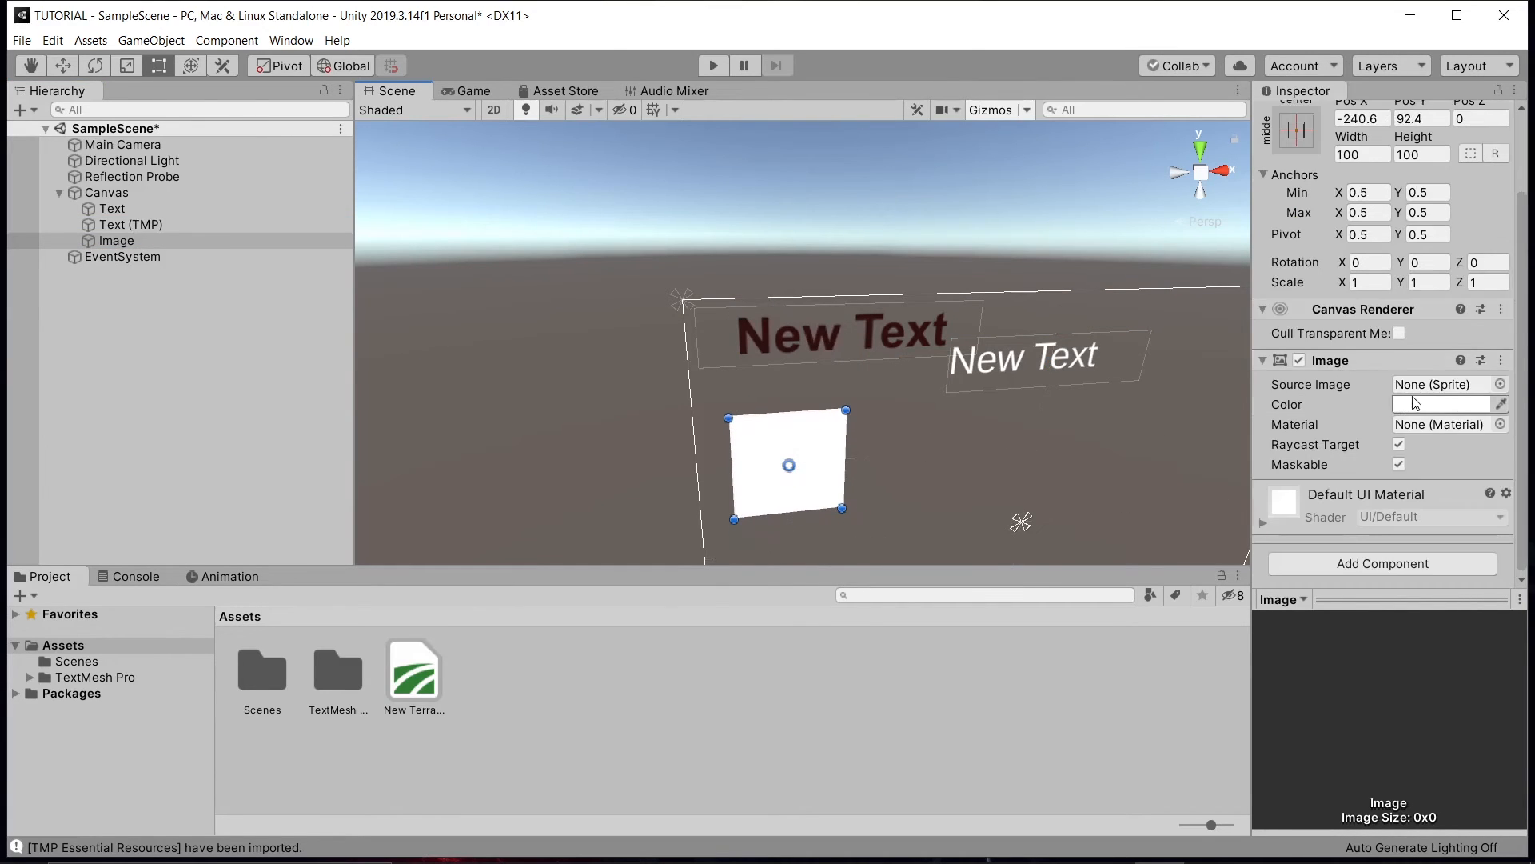
{"action": "right_click_drag", "start_coordinate": [911, 441], "coordinate": [814, 439]}
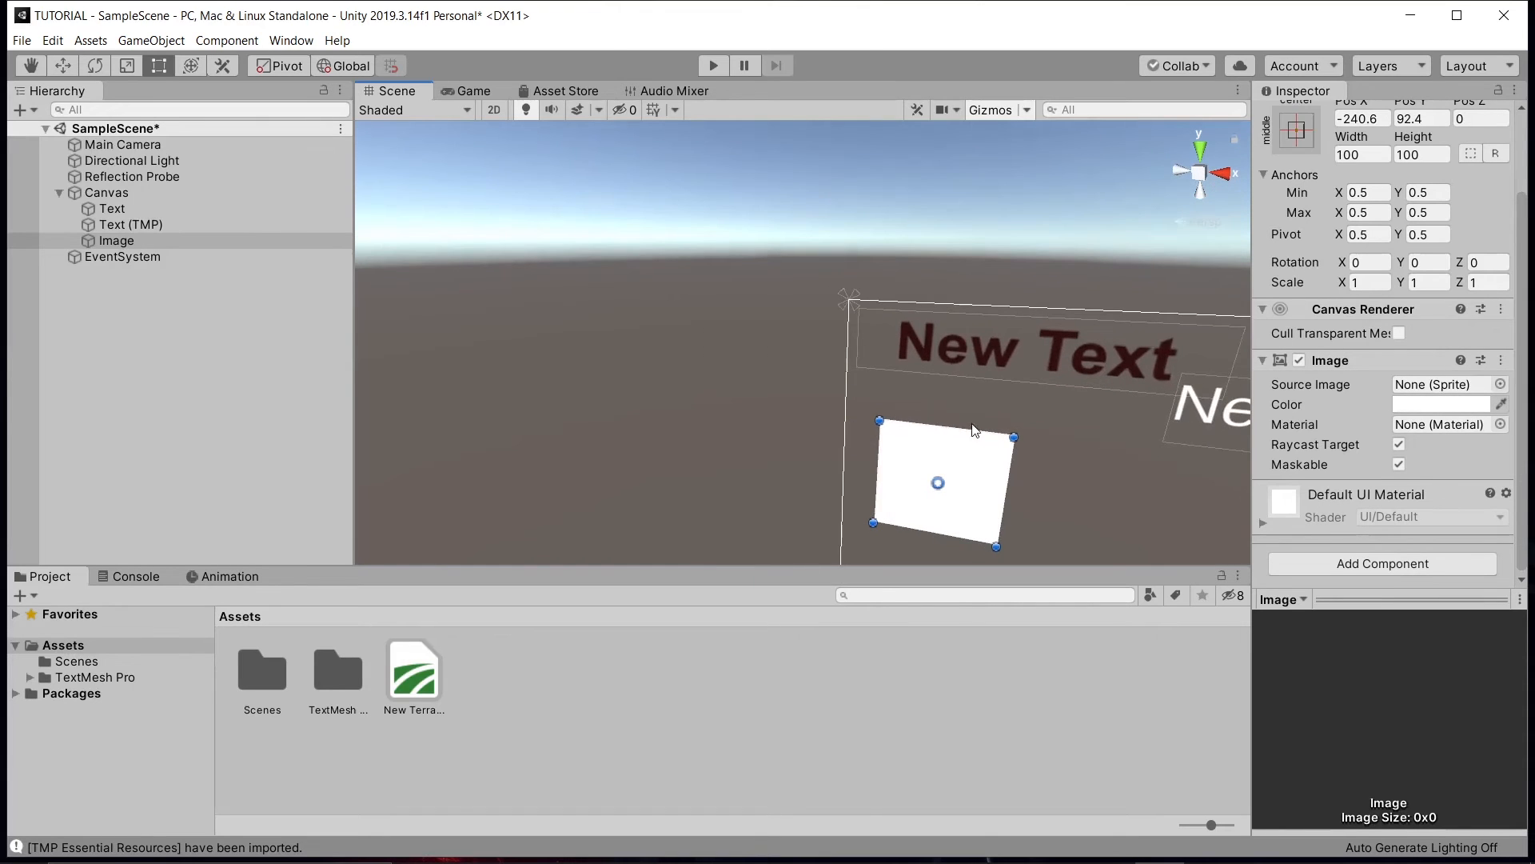
{"action": "middle_click_drag", "start_coordinate": [973, 432], "coordinate": [840, 284]}
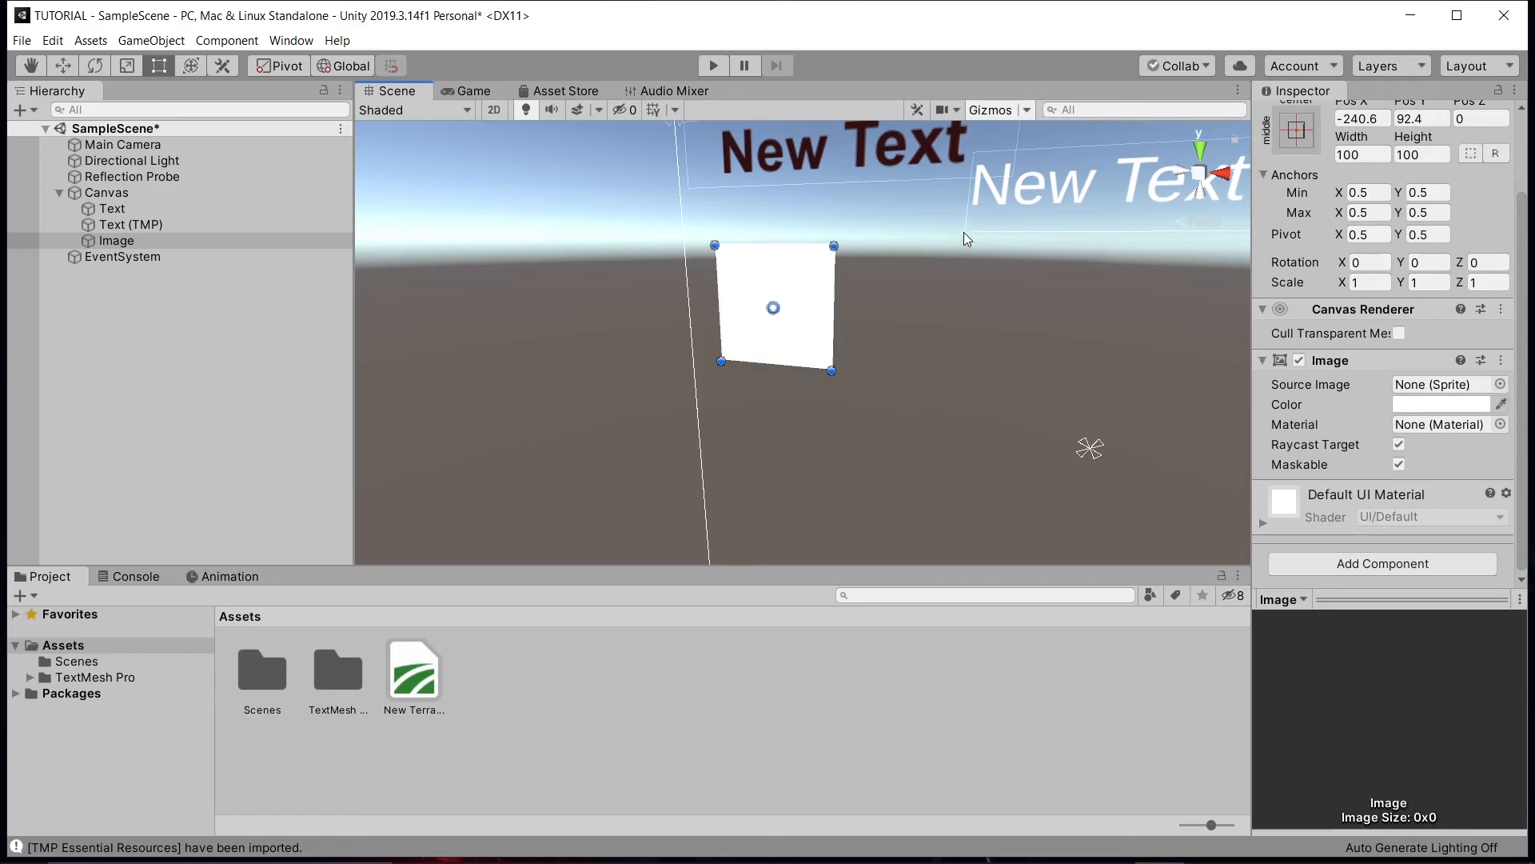
{"action": "left_click_drag", "start_coordinate": [816, 272], "coordinate": [817, 177]}
{"action": "right_click_drag", "start_coordinate": [815, 227], "coordinate": [838, 267]}
{"action": "middle_click_drag", "start_coordinate": [837, 267], "coordinate": [952, 436]}
{"action": "mouse_move", "coordinate": [898, 378]}
{"action": "left_mouse_down"}
{"action": "mouse_move", "coordinate": [901, 357]}
{"action": "mouse_move", "coordinate": [899, 380]}
{"action": "left_mouse_up"}
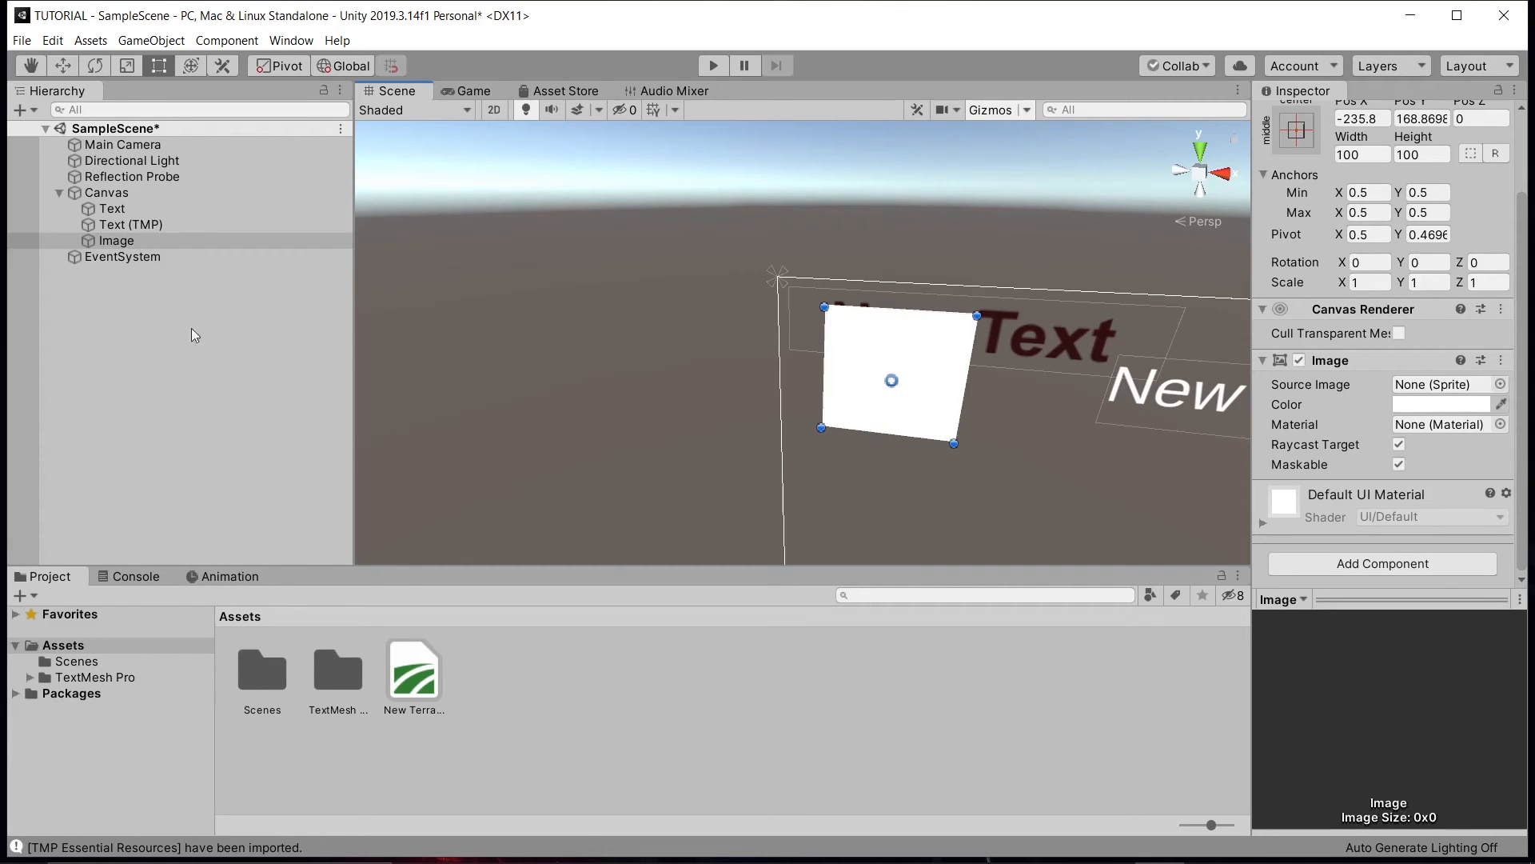
- Add a UI Slider to the canvas and move it over the white image and the dark red text
{"action": "right_click", "coordinate": [140, 327]}
{"action": "mouse_move", "coordinate": [261, 623]}
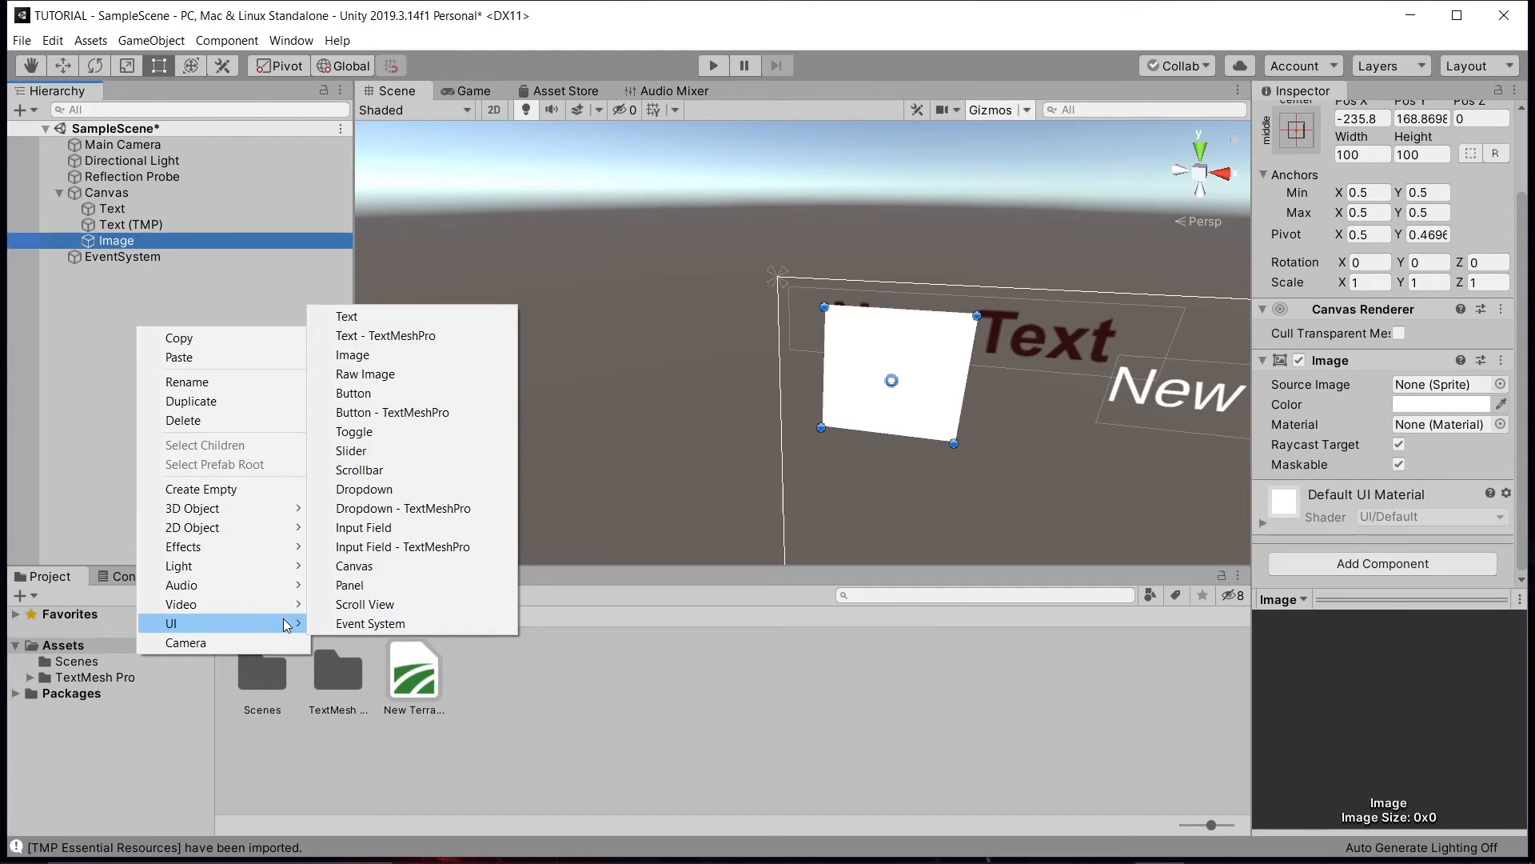
{"action": "left_click", "coordinate": [352, 451]}
{"action": "left_click_drag", "start_coordinate": [797, 352], "coordinate": [899, 362]}
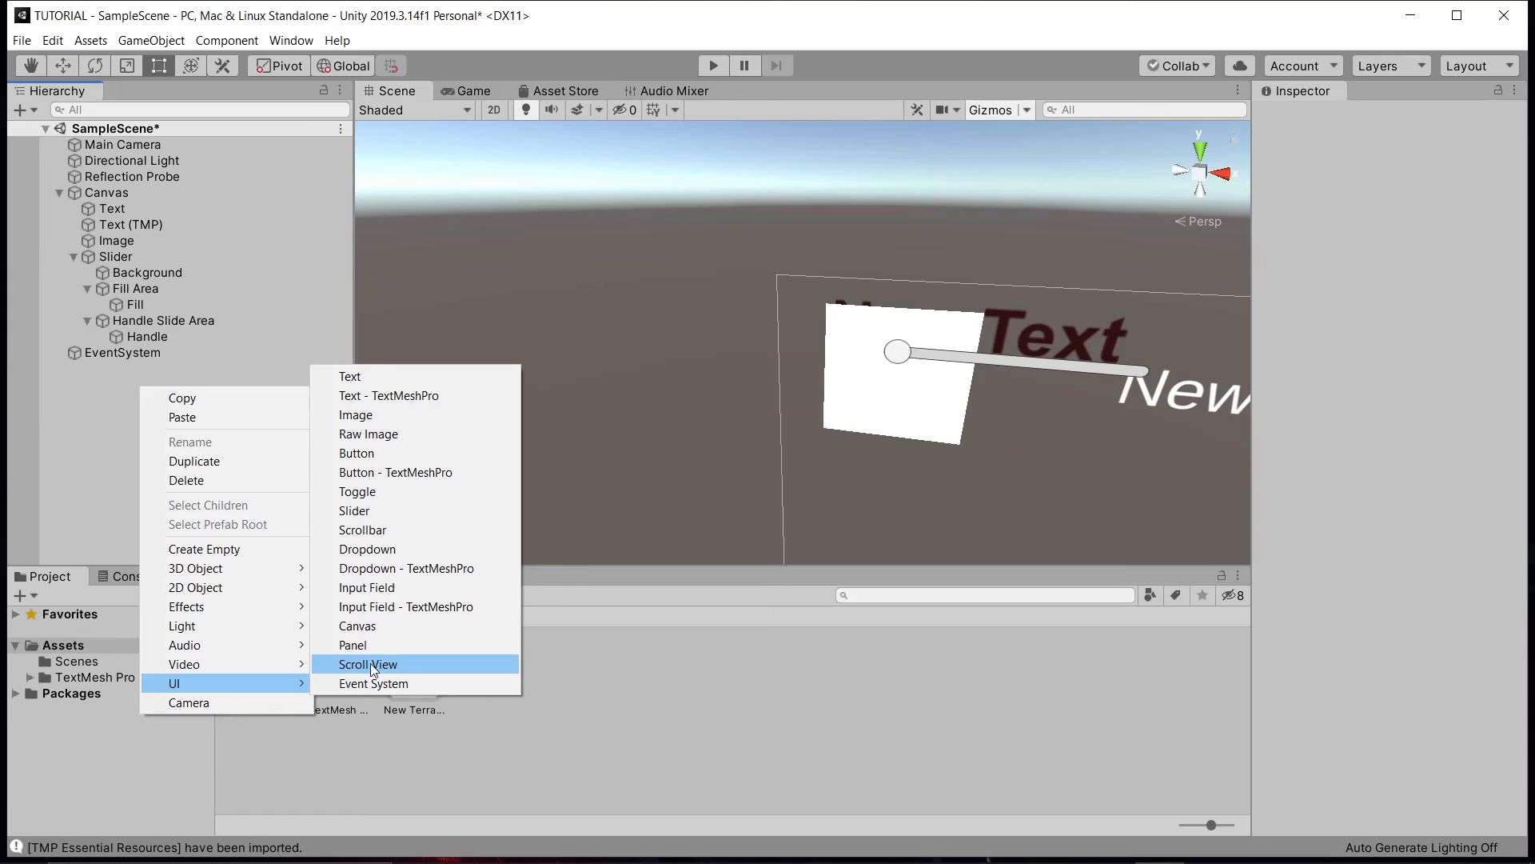
{"action": "left_click", "coordinate": [38, 426]}
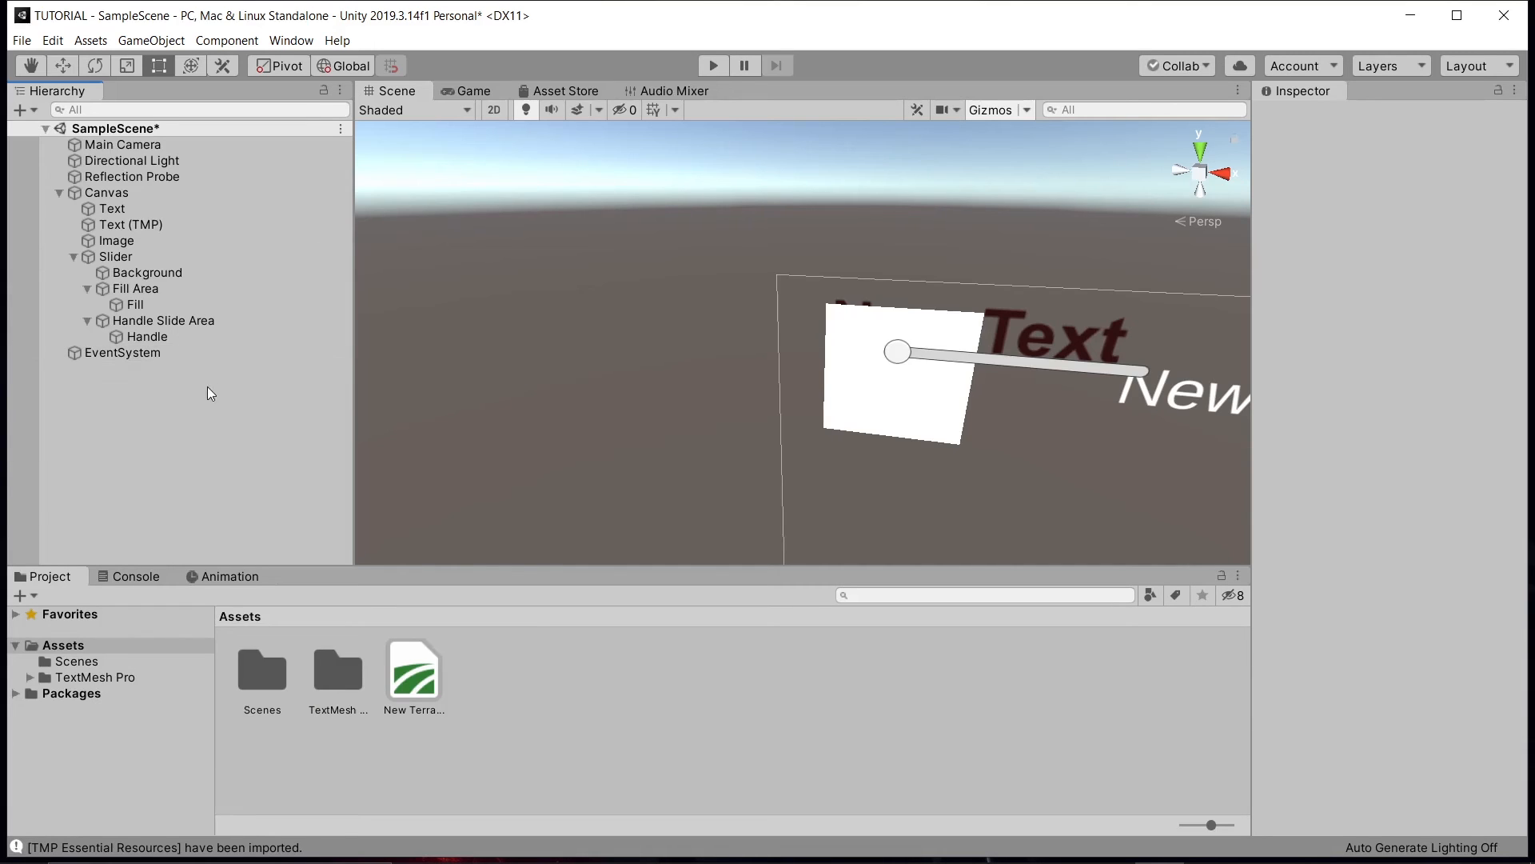
{"action": "right_click", "coordinate": [200, 415]}
{"action": "mouse_move", "coordinate": [316, 598]}
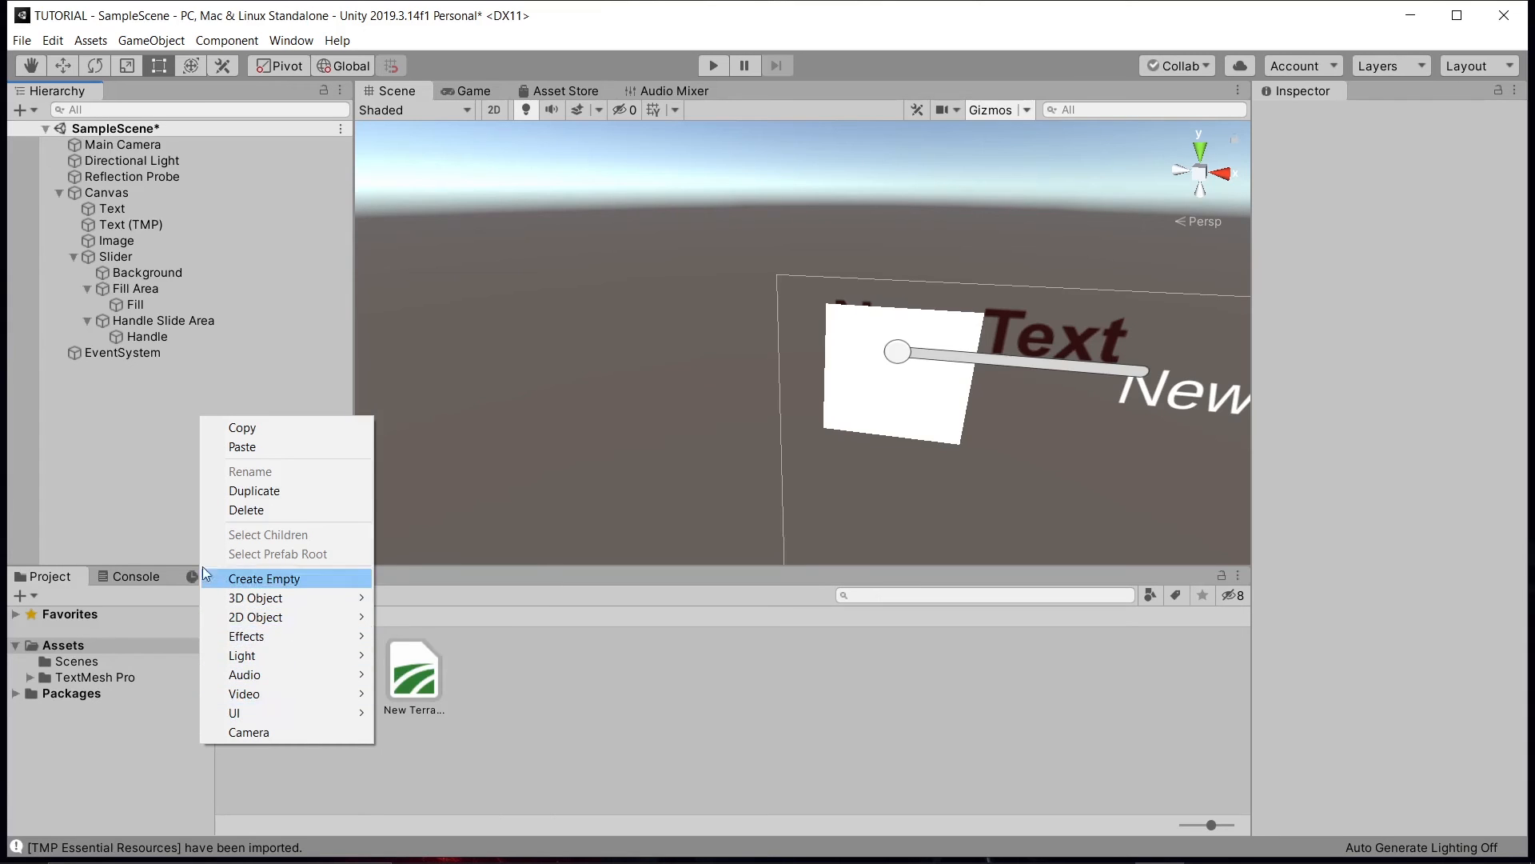
{"action": "right_click", "coordinate": [69, 451]}
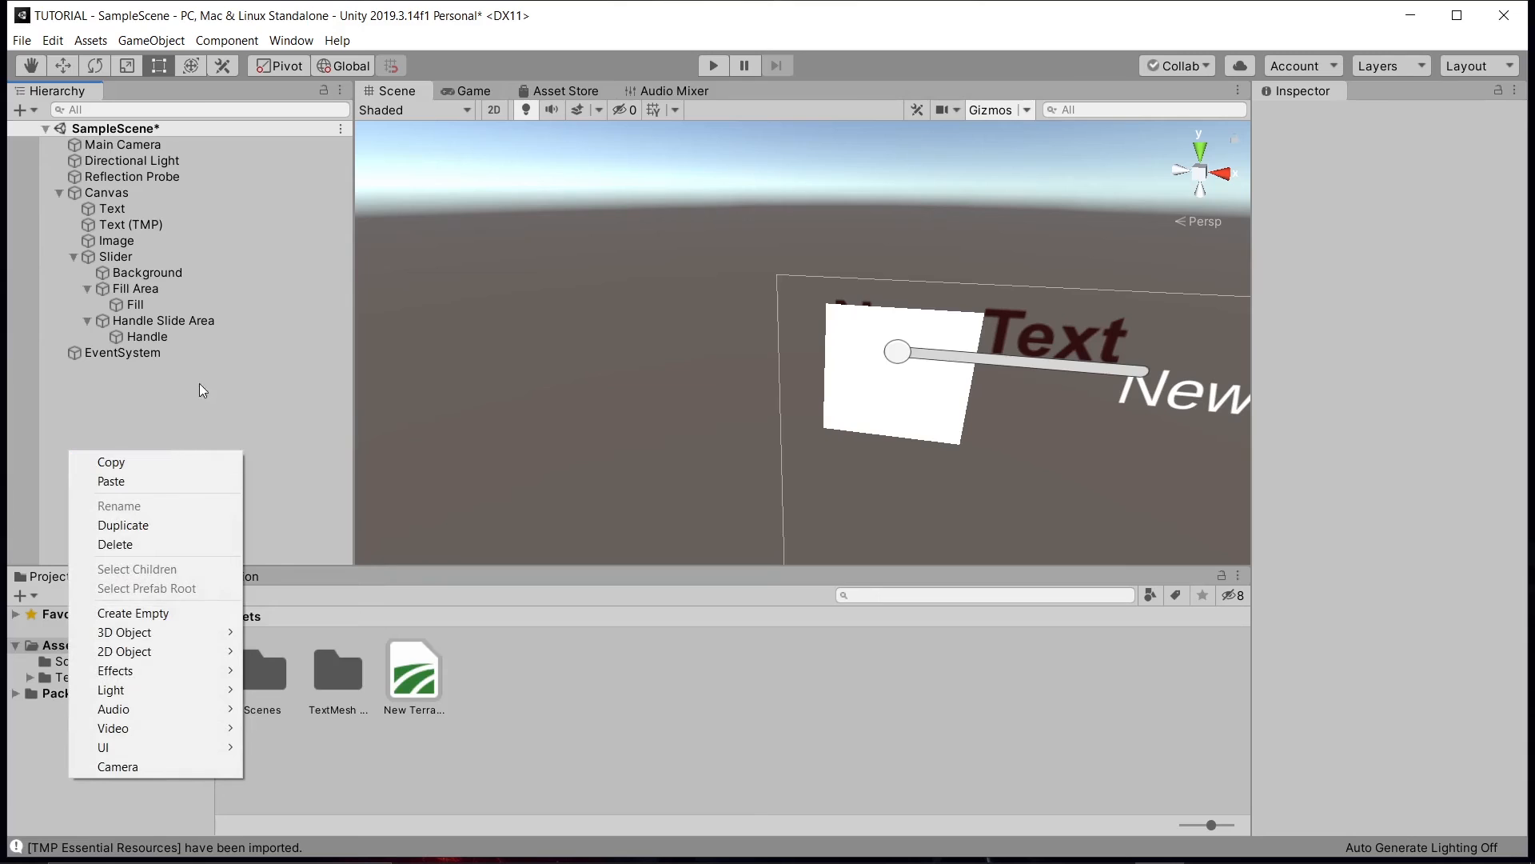
{"action": "mouse_move", "coordinate": [183, 702]}
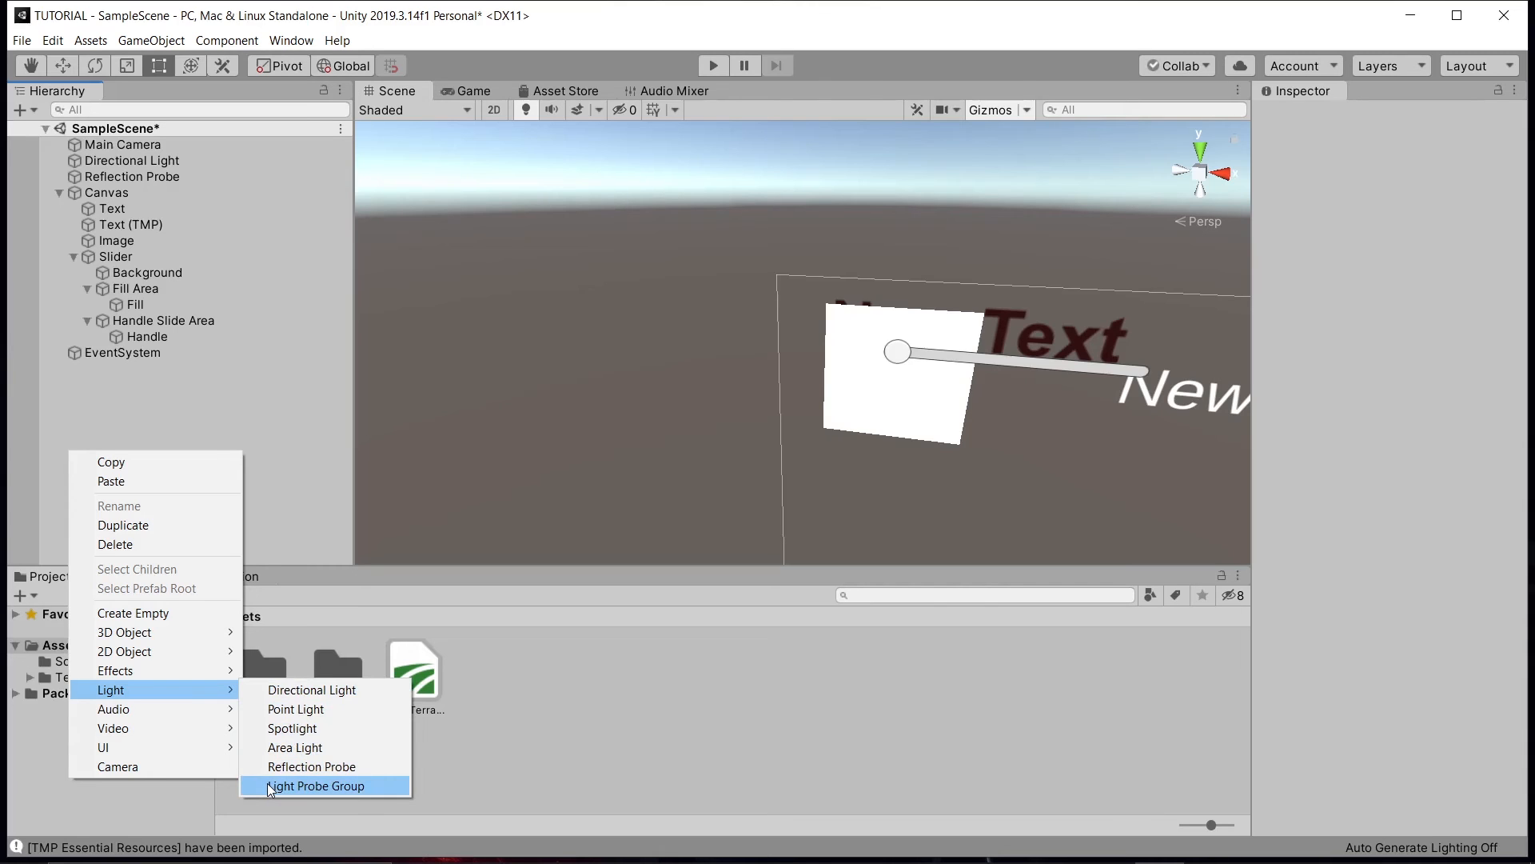
{"action": "mouse_move", "coordinate": [174, 670]}
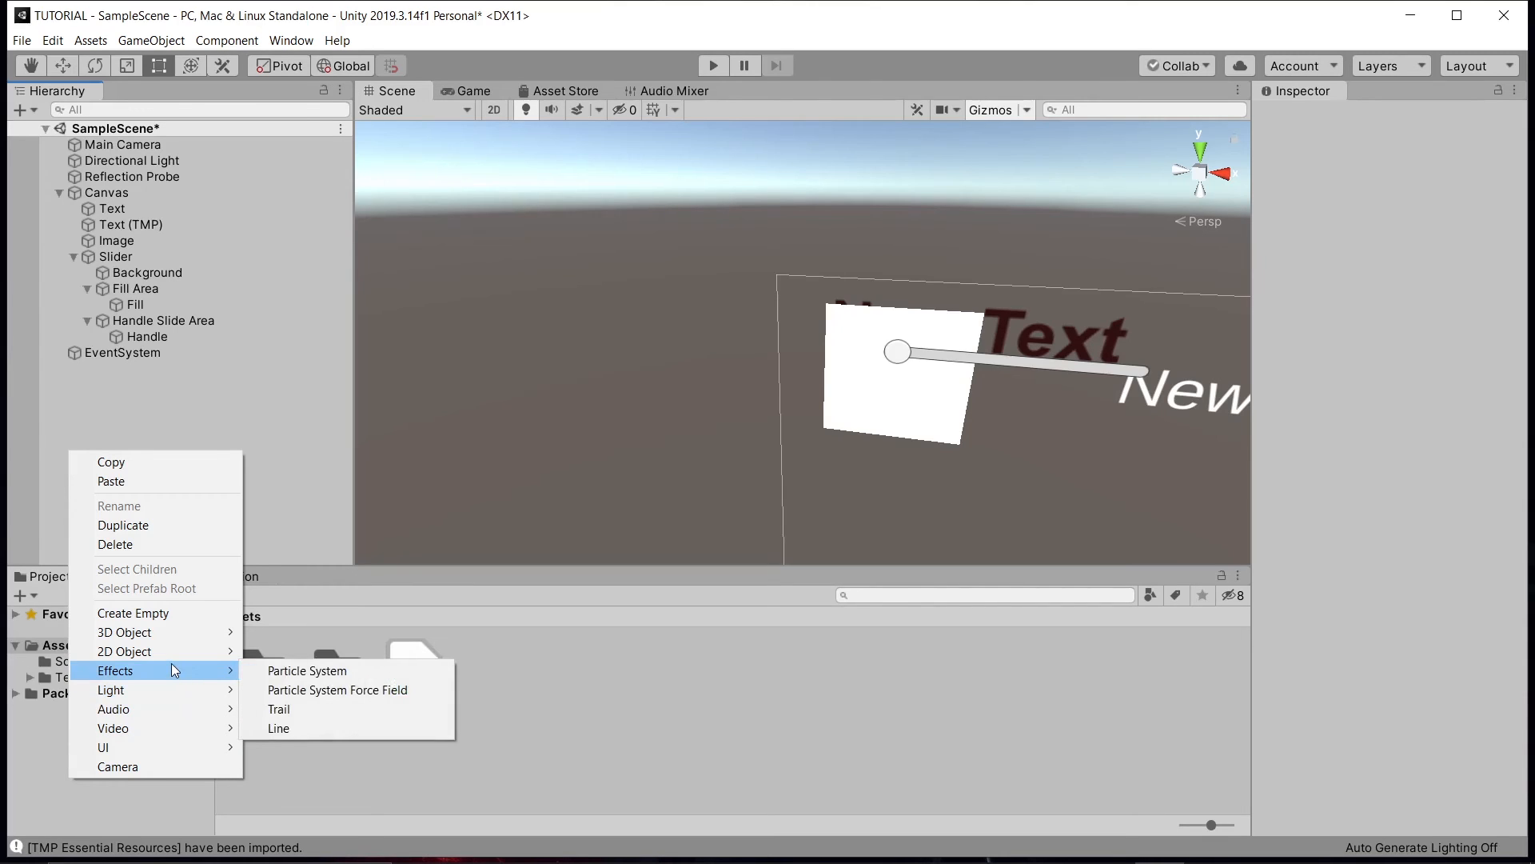
{"action": "mouse_move", "coordinate": [175, 747]}
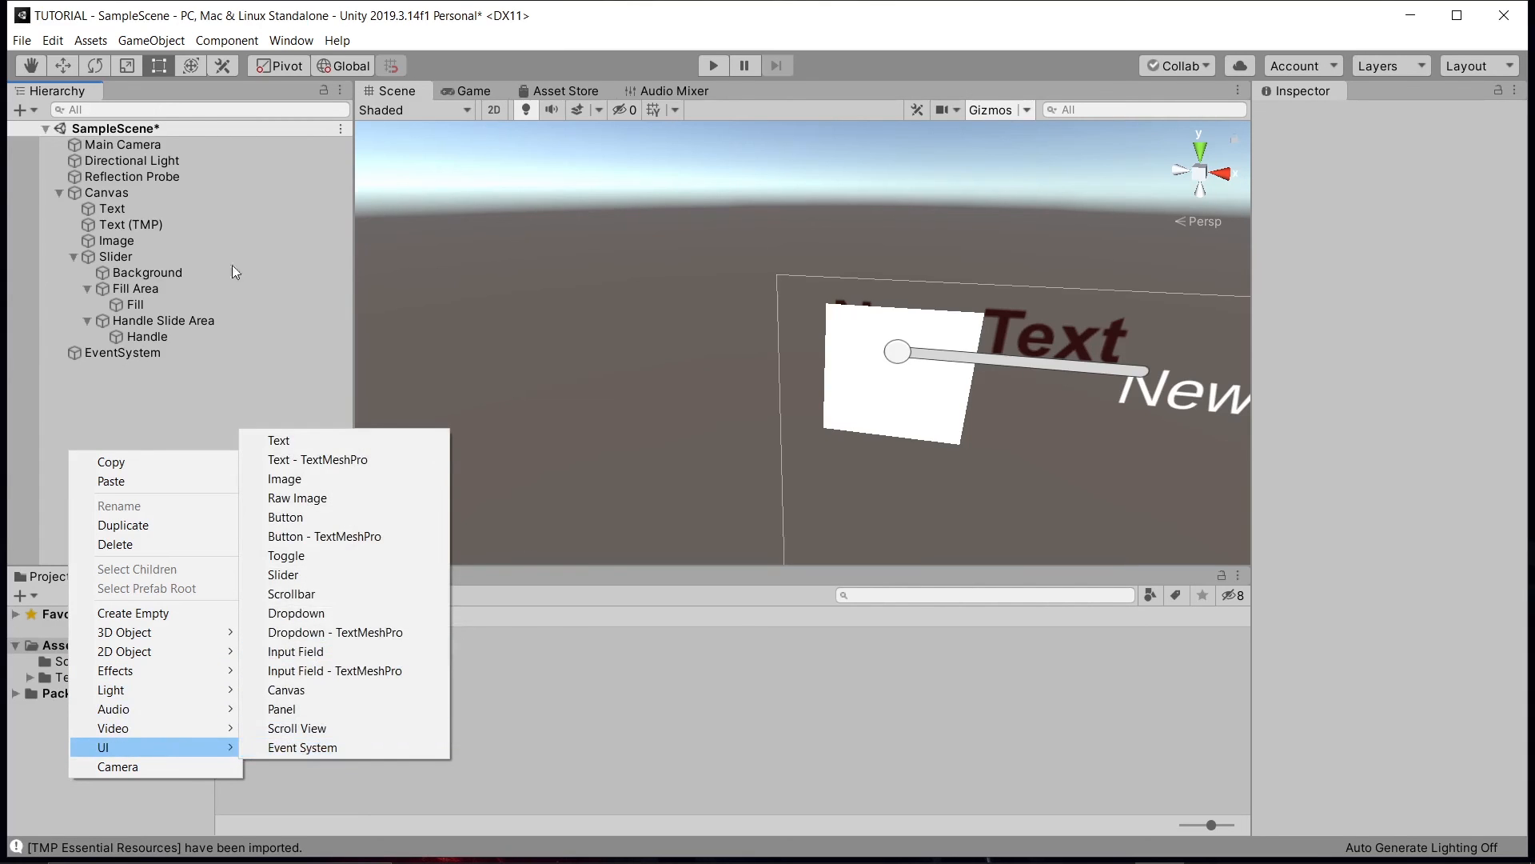
- Check how the canvas elements appear in the Game view and return to the Scene view
{"action": "left_click", "coordinate": [465, 92]}
{"action": "left_click", "coordinate": [464, 90]}
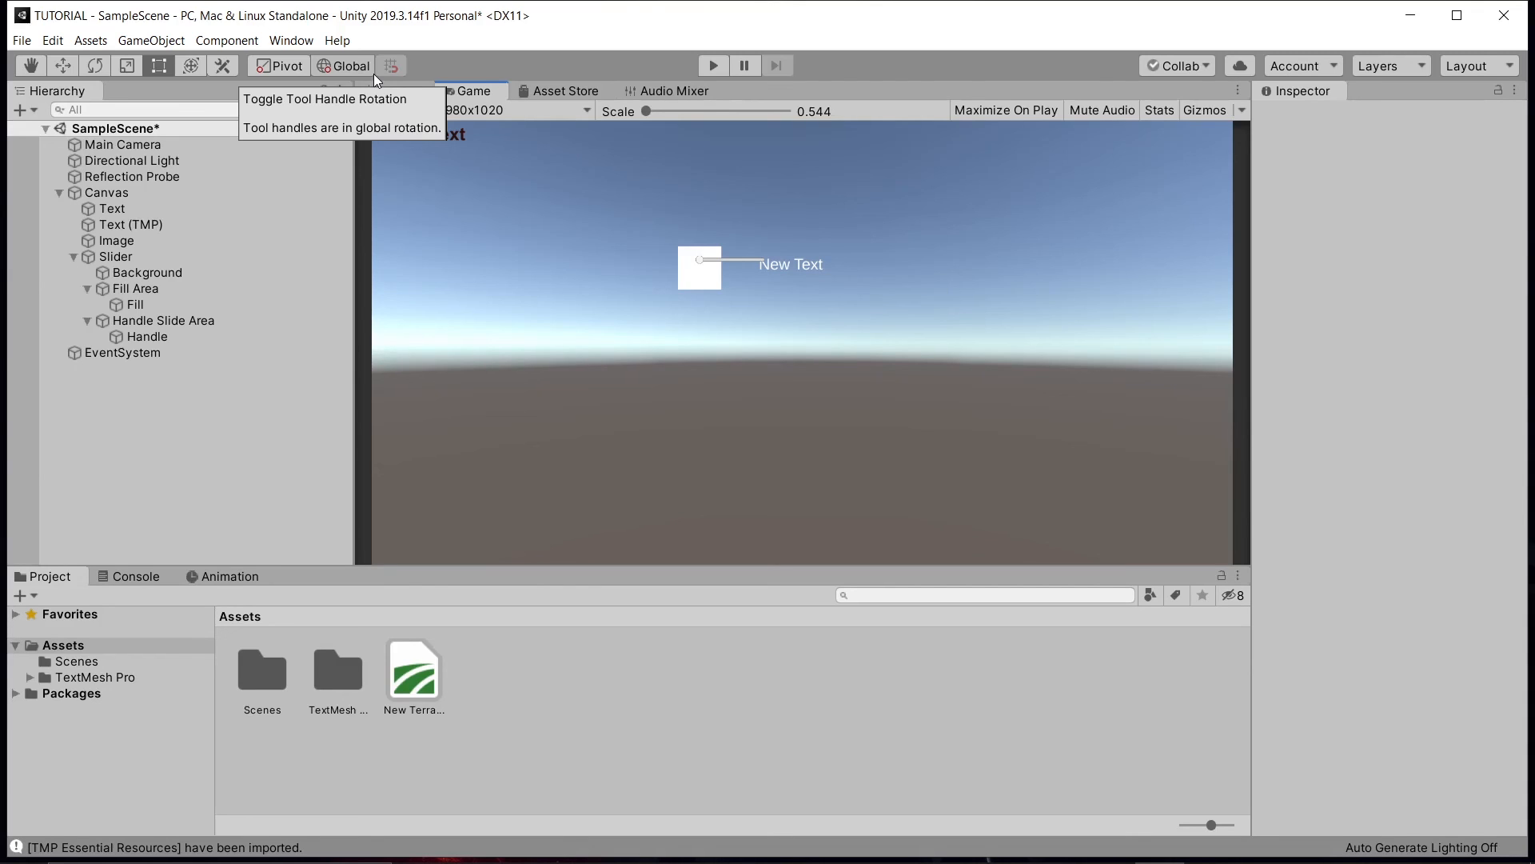
{"action": "left_click", "coordinate": [398, 93]}
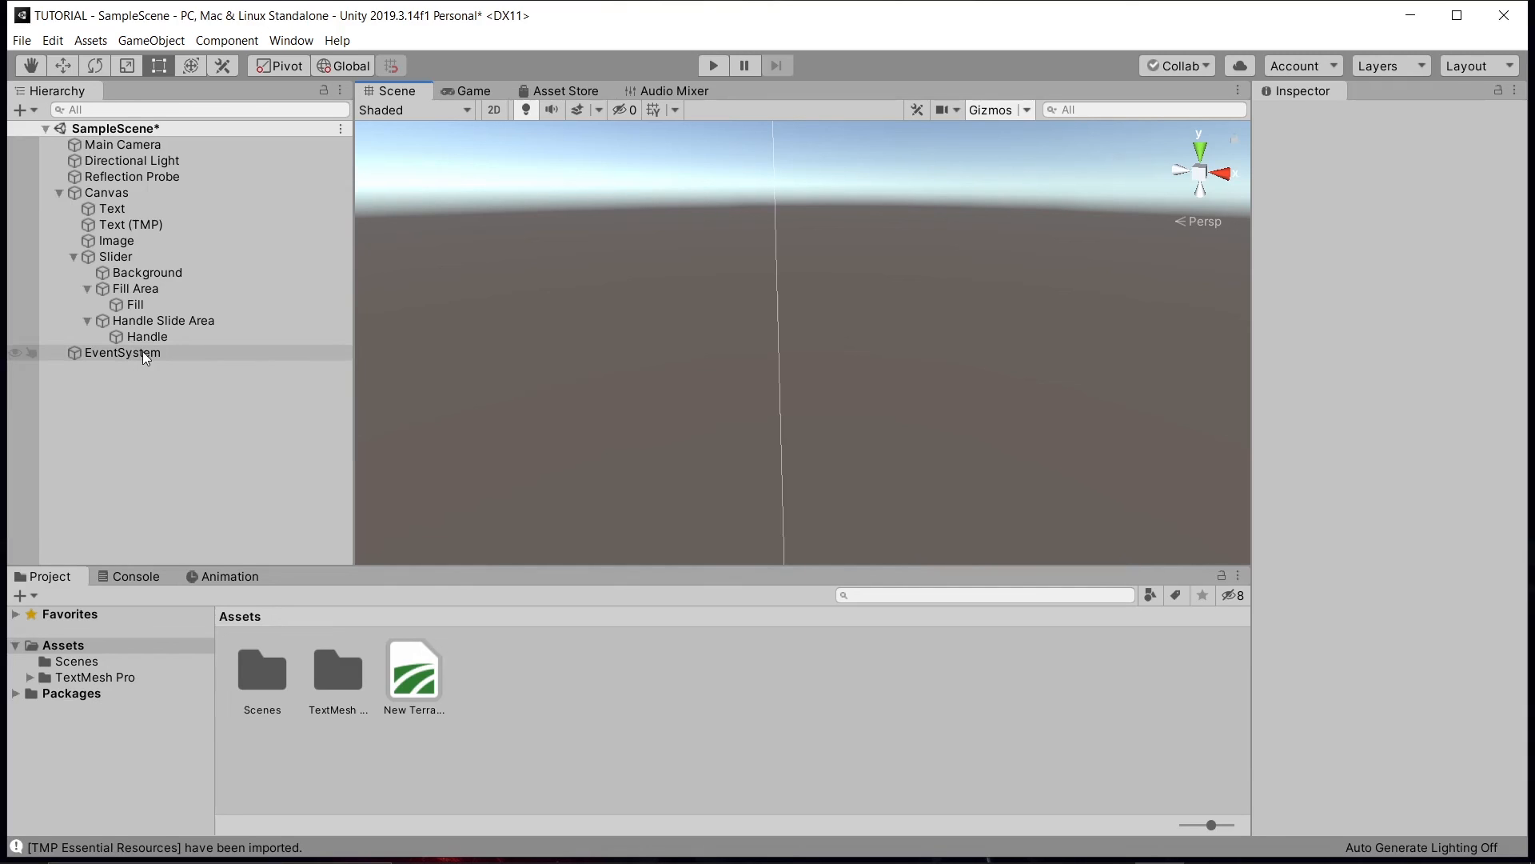
- Delete the Canvas with all its UI elements, and delete the Reflection Probe
{"action": "left_click", "coordinate": [65, 395]}
{"action": "right_click", "coordinate": [128, 190]}
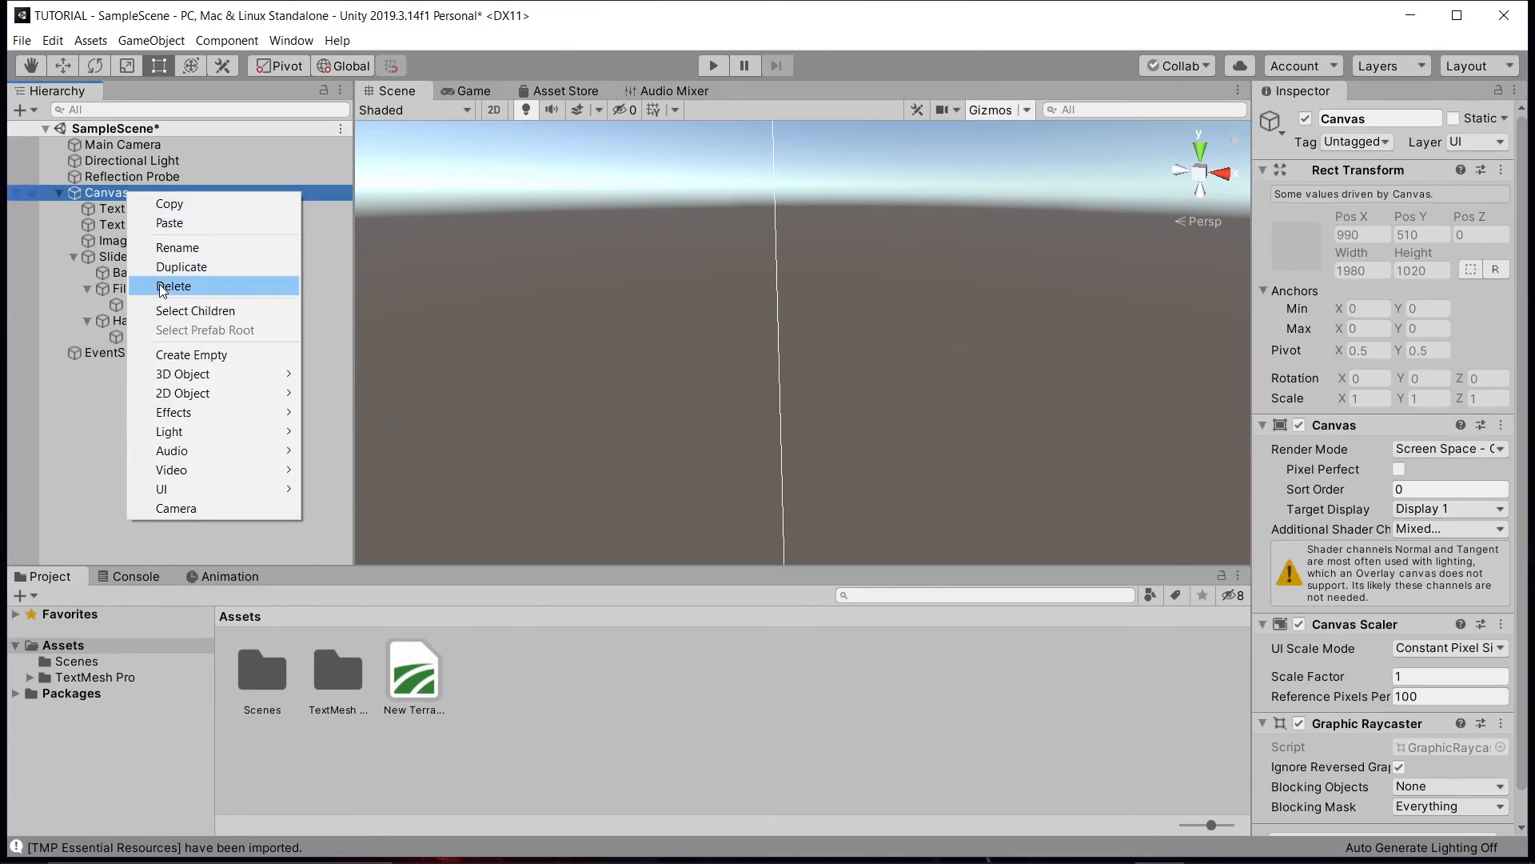
{"action": "left_click", "coordinate": [160, 285]}
{"action": "left_click", "coordinate": [128, 178]}
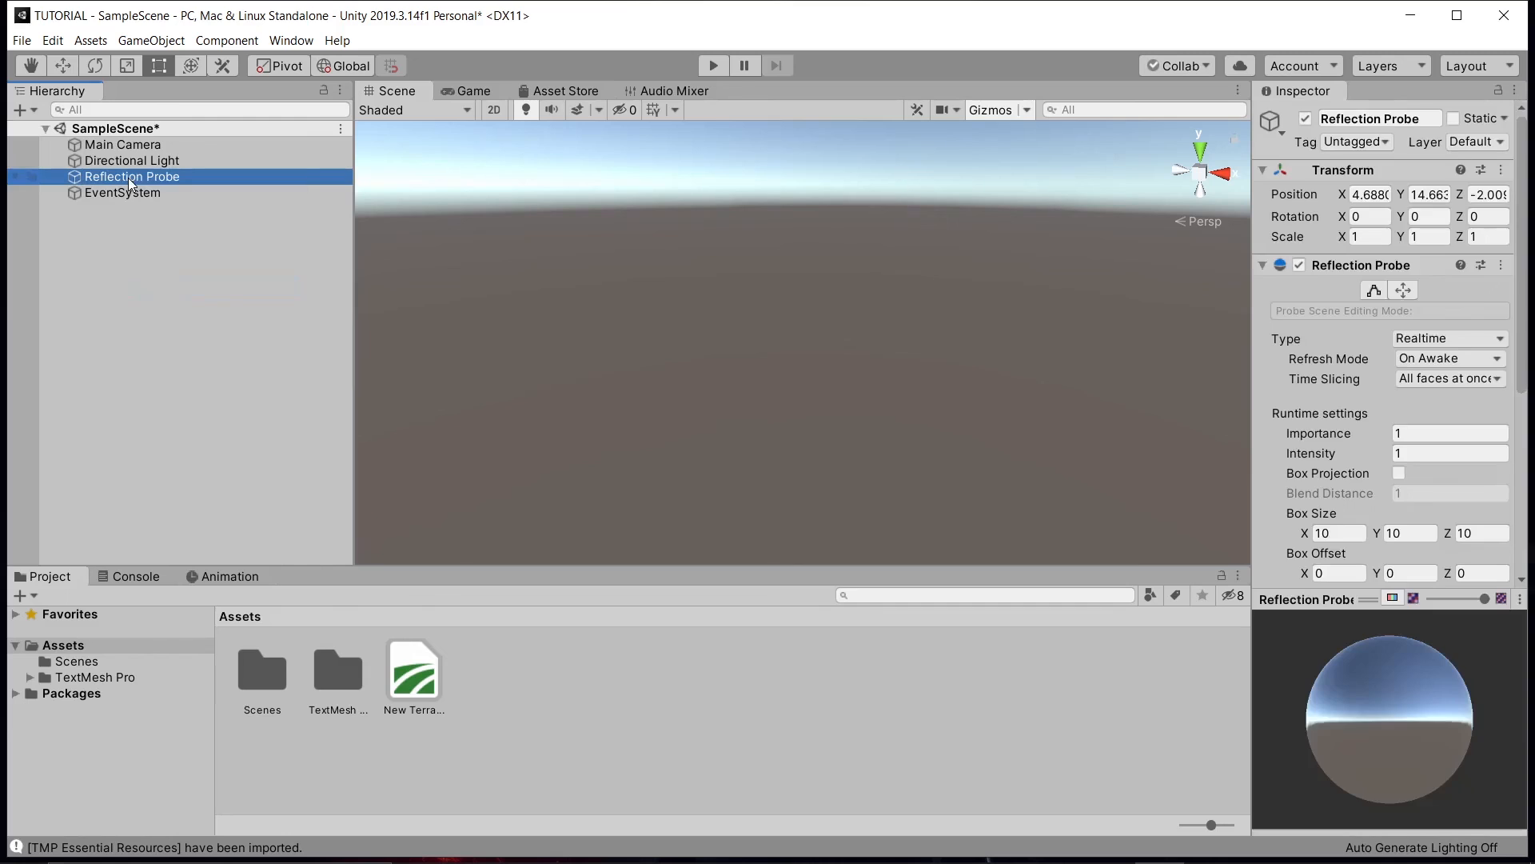
{"action": "right_click", "coordinate": [128, 177]}
{"action": "left_click", "coordinate": [178, 274]}
{"action": "left_click_drag", "start_coordinate": [120, 157], "coordinate": [104, 174]}
{"action": "left_click", "coordinate": [99, 175]}
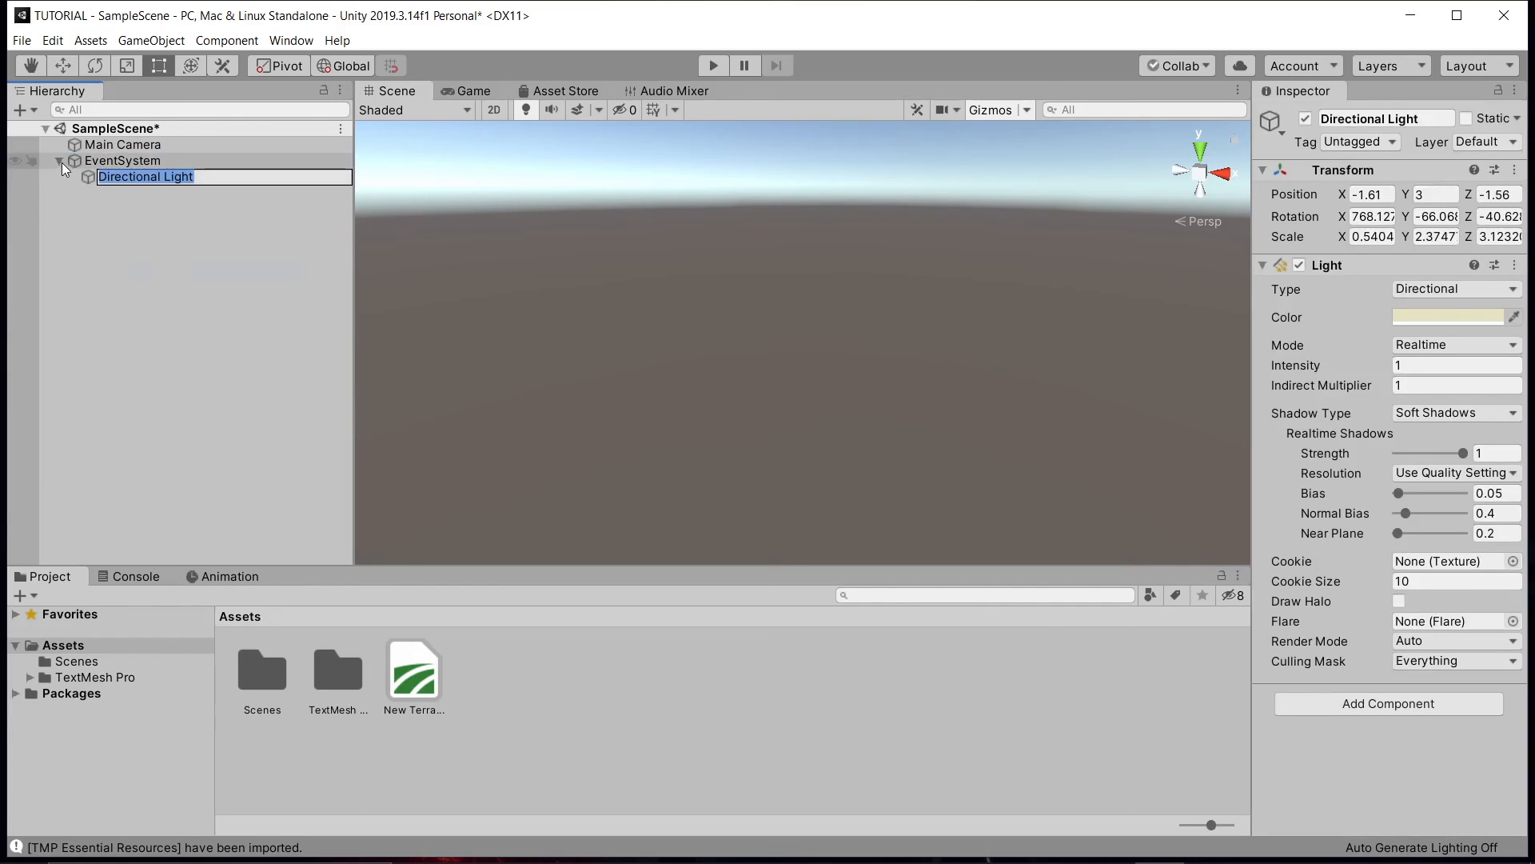
{"action": "left_click_drag", "start_coordinate": [85, 176], "coordinate": [75, 152]}
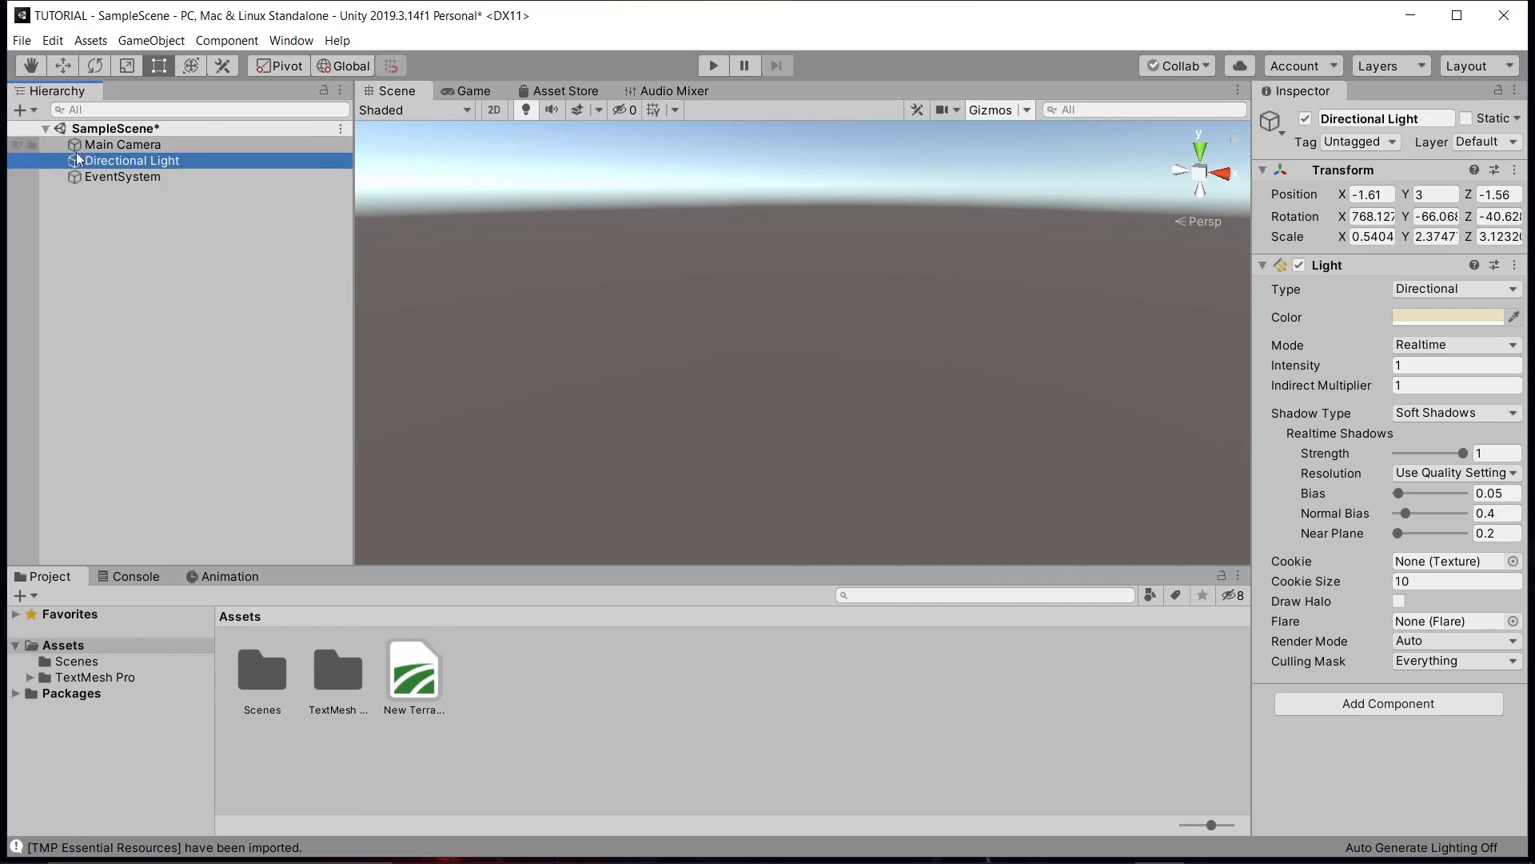
- Add a 3D Terrain object to the scene
{"action": "right_click", "coordinate": [163, 233]}
{"action": "left_click", "coordinate": [121, 227]}
{"action": "right_click", "coordinate": [118, 225]}
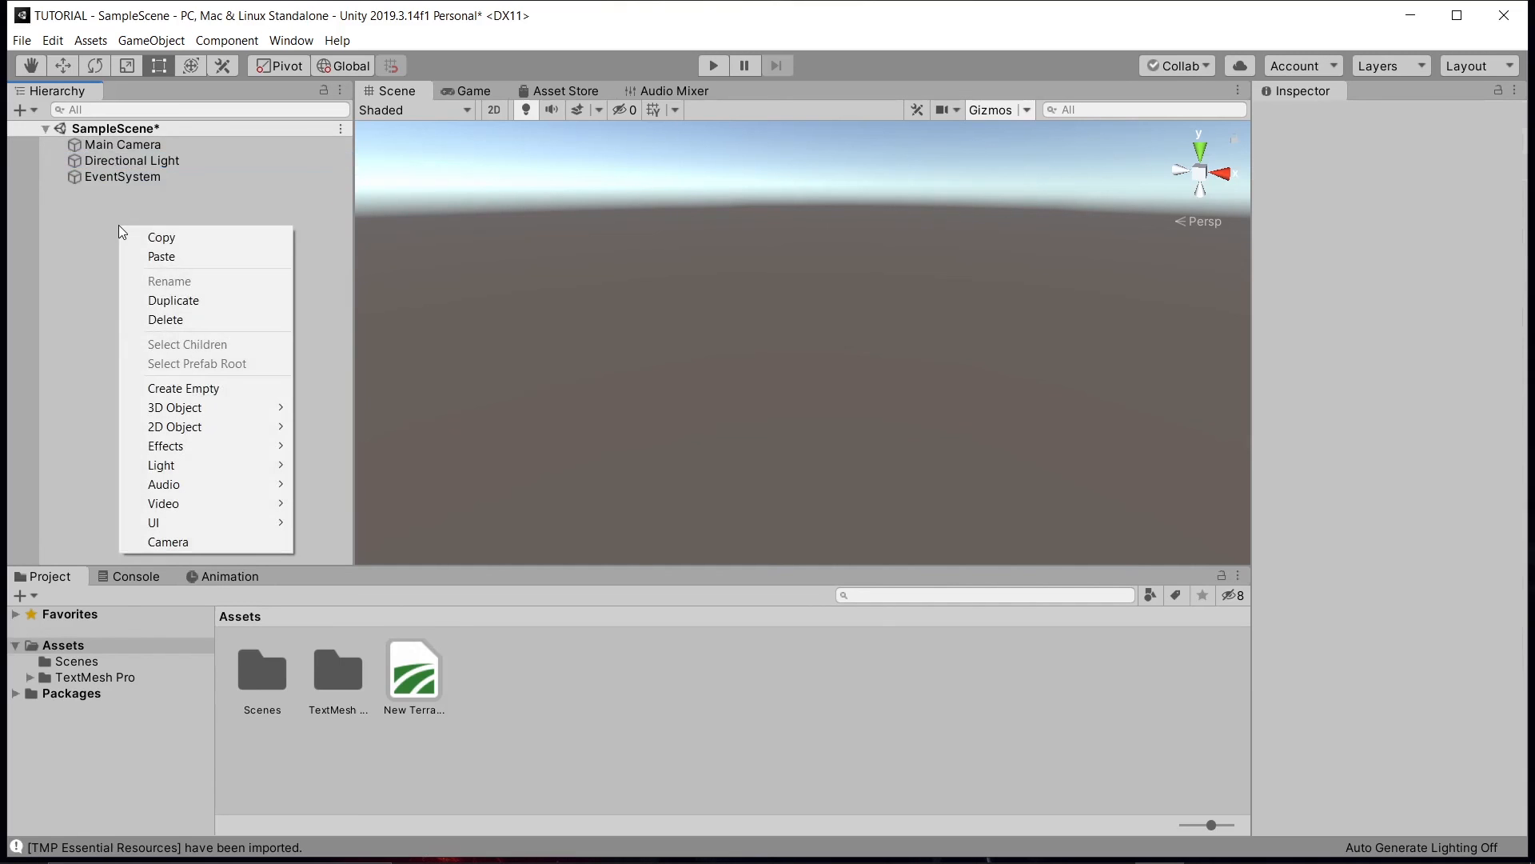
{"action": "mouse_move", "coordinate": [250, 406]}
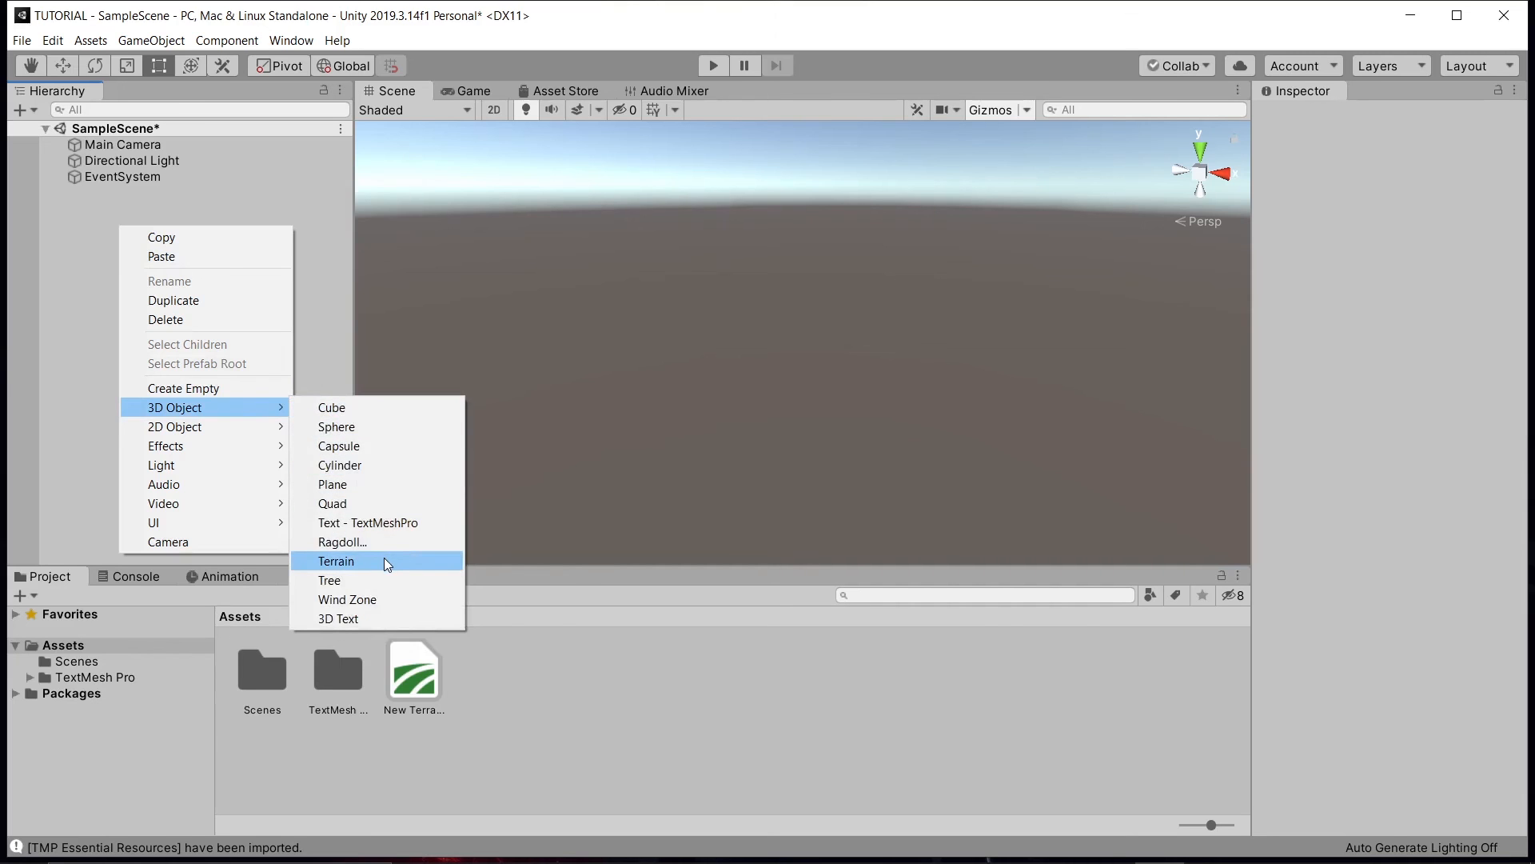
{"action": "left_click", "coordinate": [384, 561]}
- Examine the new terrain's surface and edges in the Scene view from several angles and distances
{"action": "right_click_drag", "start_coordinate": [490, 343], "coordinate": [987, 326]}
{"action": "middle_click_drag", "start_coordinate": [726, 421], "coordinate": [1059, 134]}
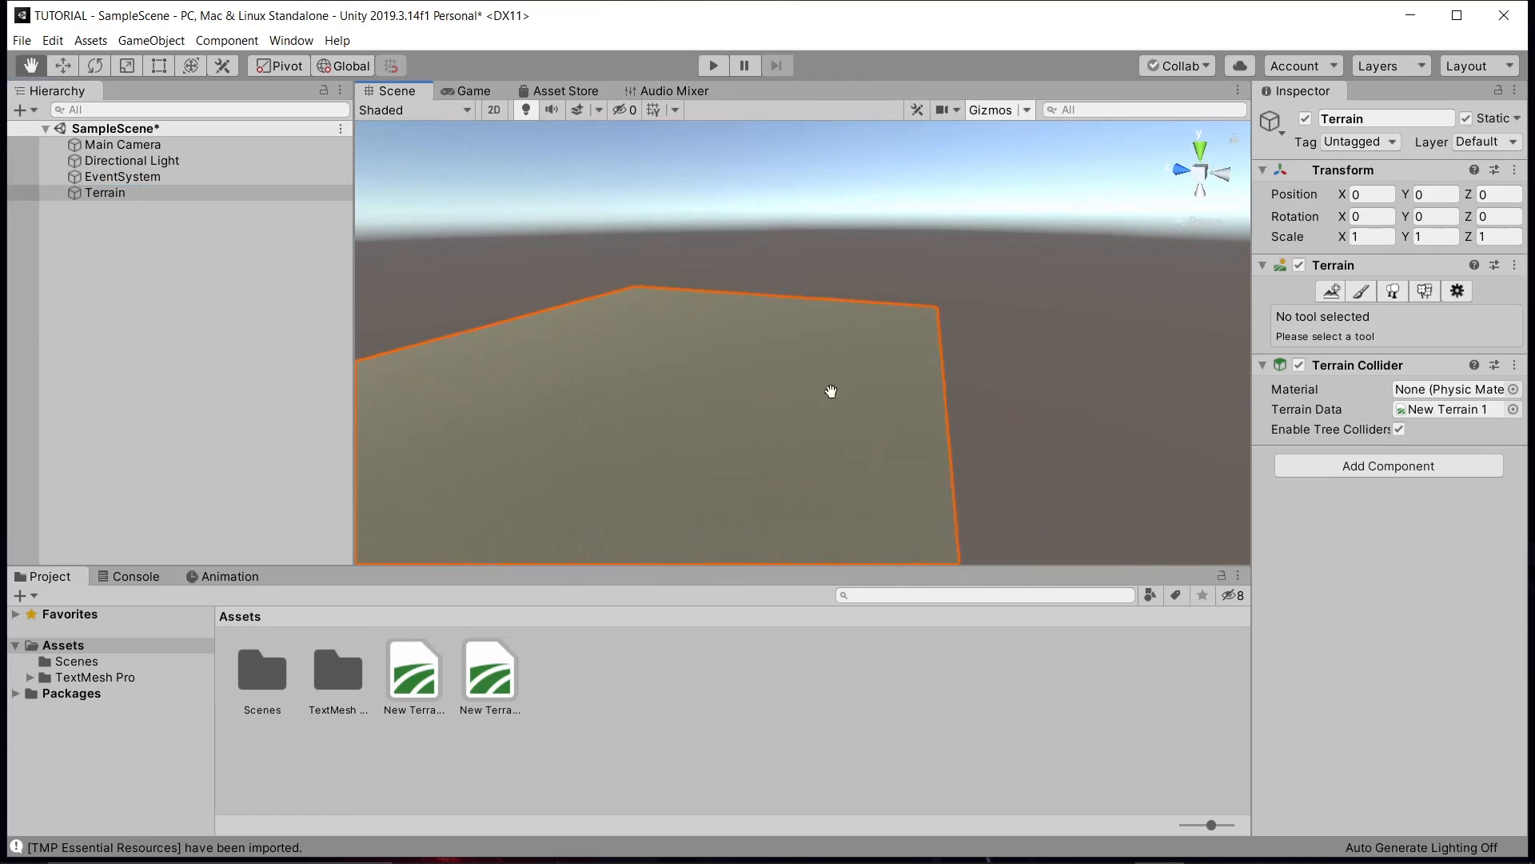
{"action": "middle_click_drag", "start_coordinate": [830, 391], "coordinate": [1024, 274]}
{"action": "right_click_drag", "start_coordinate": [1025, 273], "coordinate": [902, 369]}
{"action": "middle_click_drag", "start_coordinate": [906, 371], "coordinate": [340, 340]}
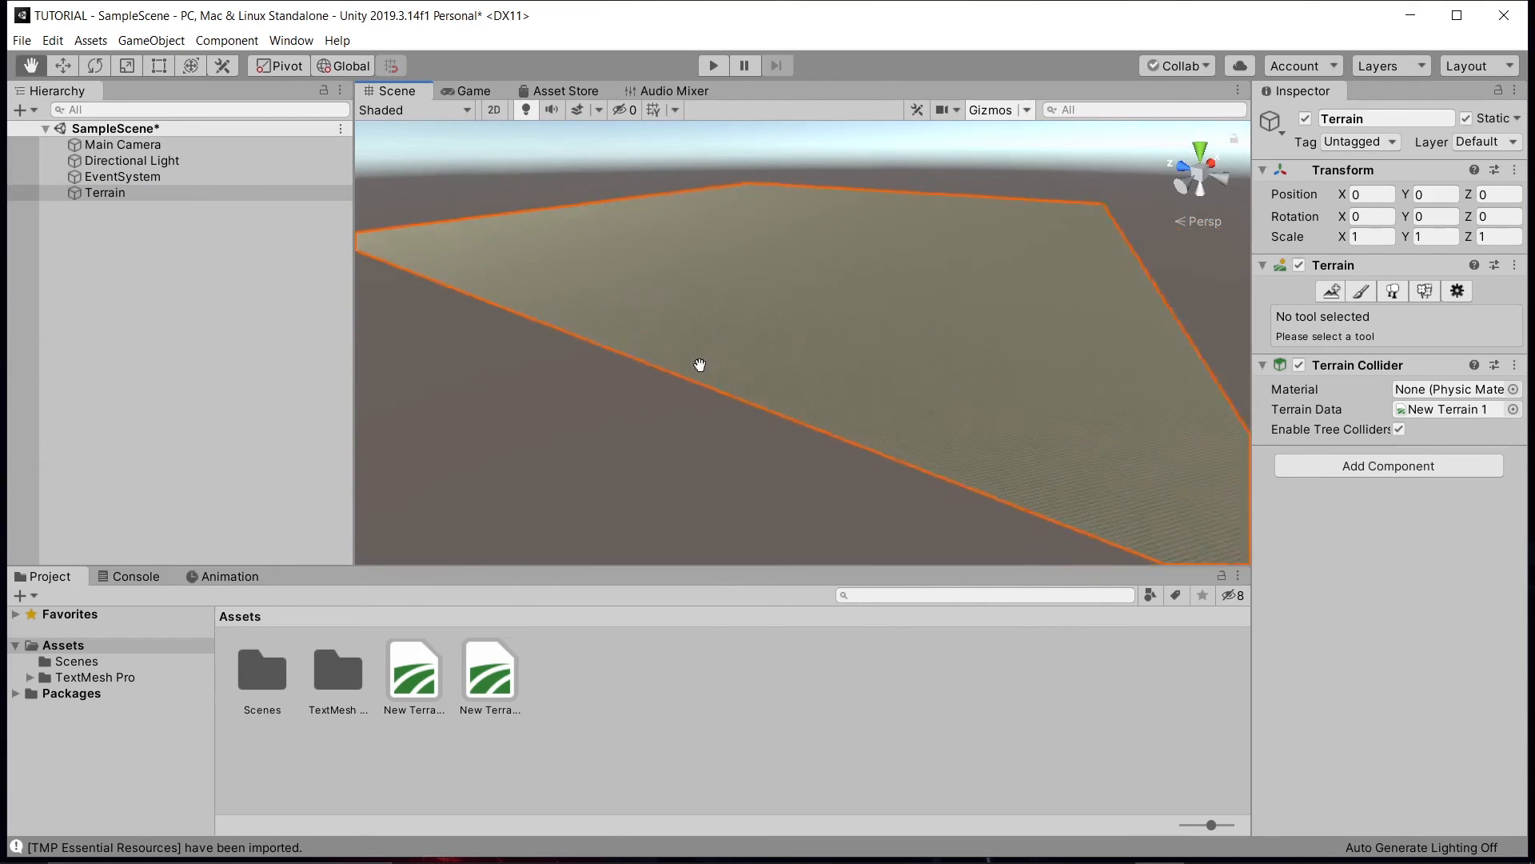
{"action": "right_click_drag", "start_coordinate": [457, 310], "coordinate": [565, 299]}
{"action": "middle_click_drag", "start_coordinate": [566, 299], "coordinate": [1109, 412]}
{"action": "right_click_drag", "start_coordinate": [1107, 414], "coordinate": [528, 348]}
{"action": "scroll", "coordinate": [669, 333], "scroll_direction": "up", "scroll_amount": 2}
{"action": "scroll", "coordinate": [669, 330], "scroll_direction": "up", "scroll_amount": 5}
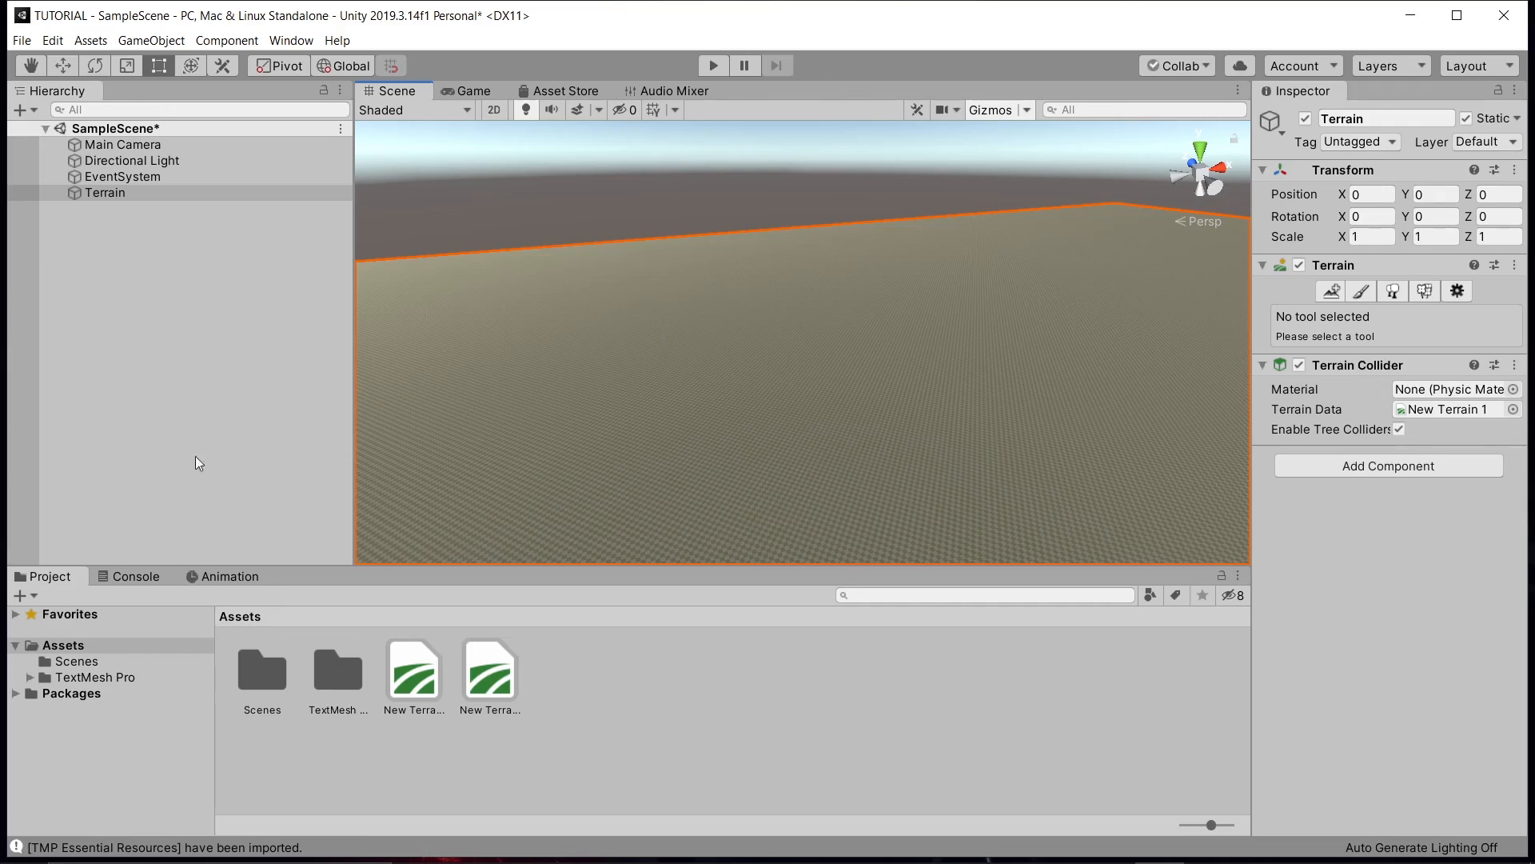
{"action": "left_click_drag", "start_coordinate": [626, 290], "coordinate": [1339, 292], "text": "alt"}
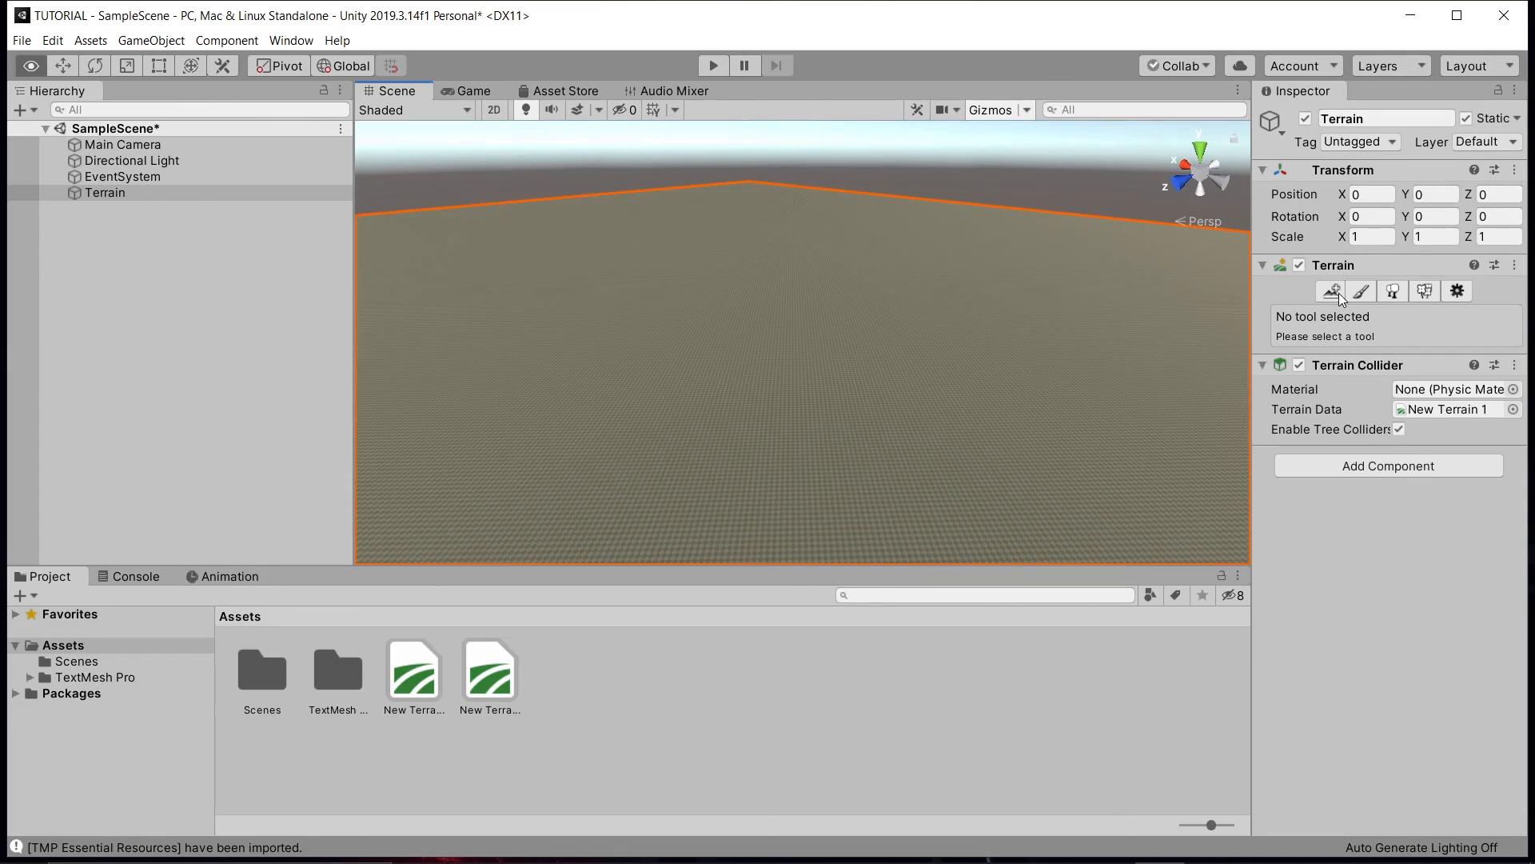